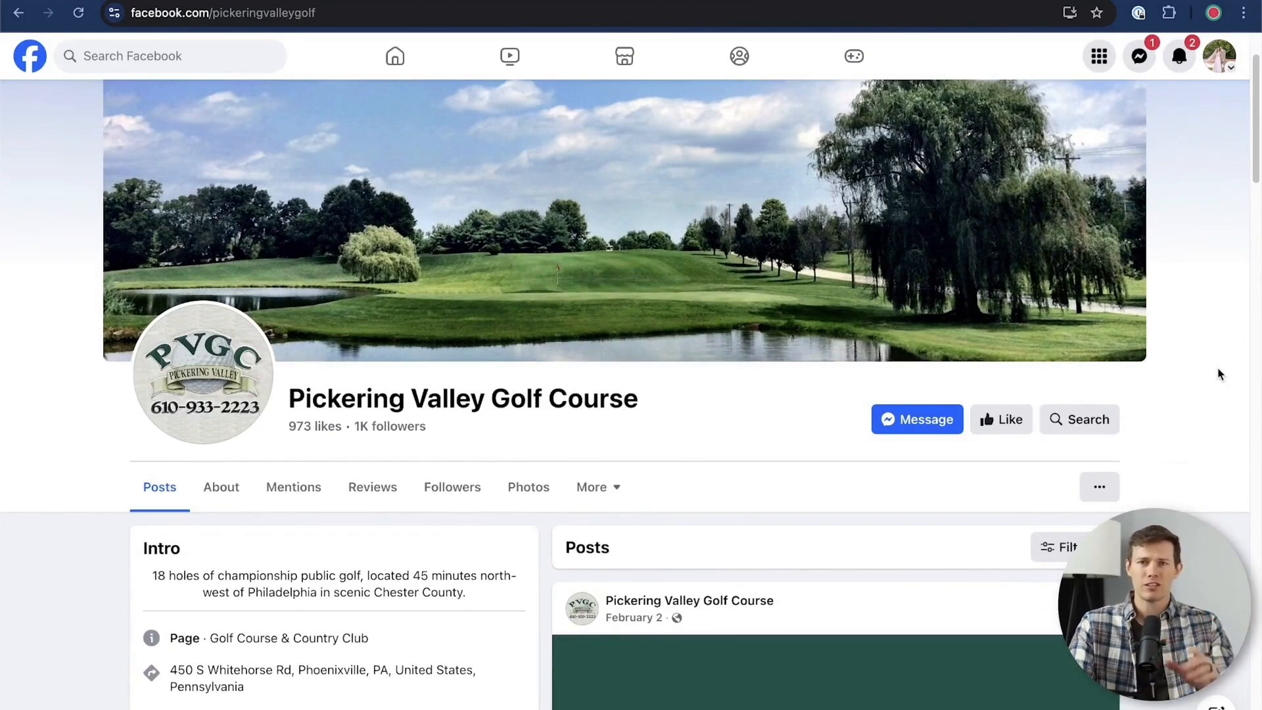
# Examine the Pickering Valley Golf Course page's cover image, profile picture, intro details, photos and posts as an example business page
pyautogui.scroll(2, 1218, 373)
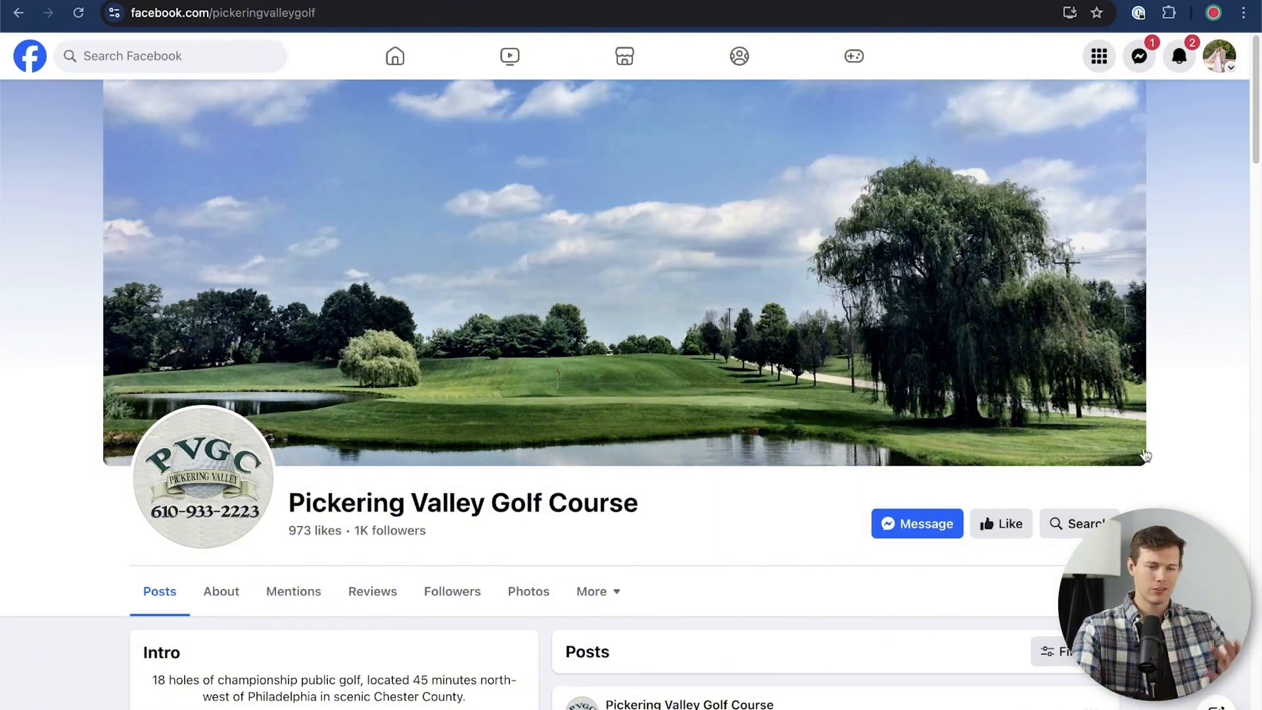
pyautogui.scroll(-4, 1190, 426)
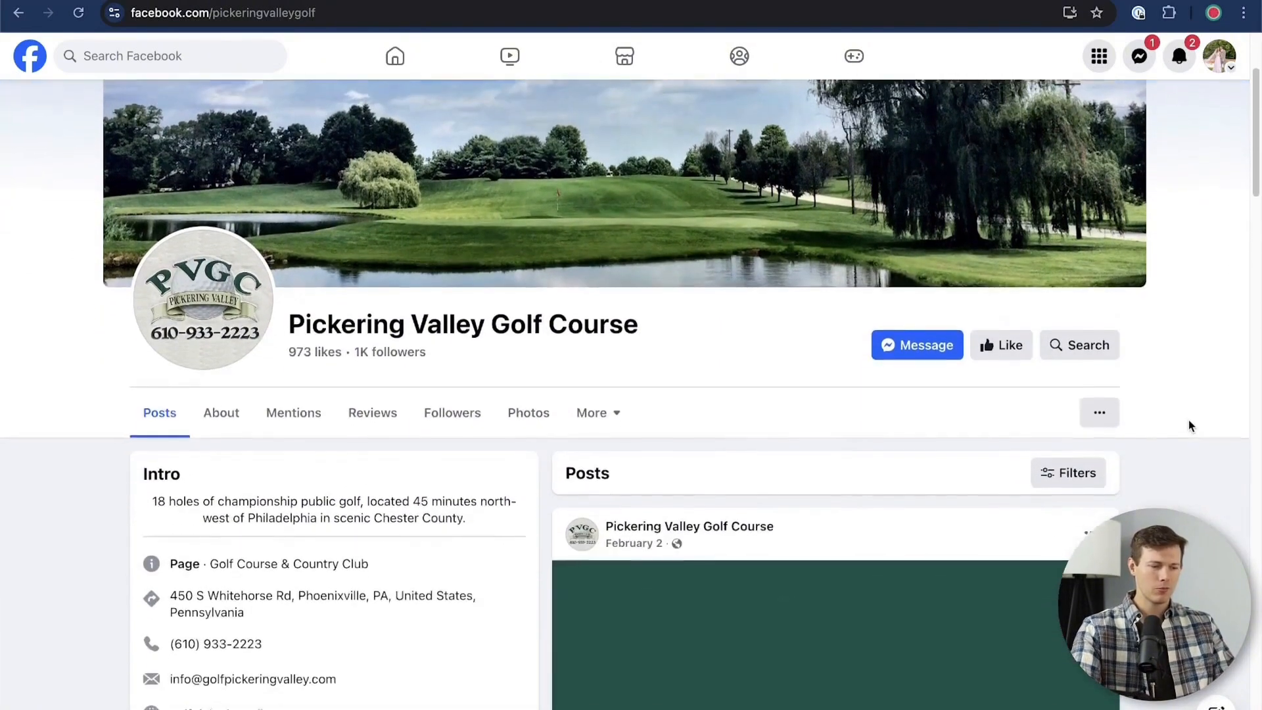
pyautogui.scroll(-2, 1191, 424)
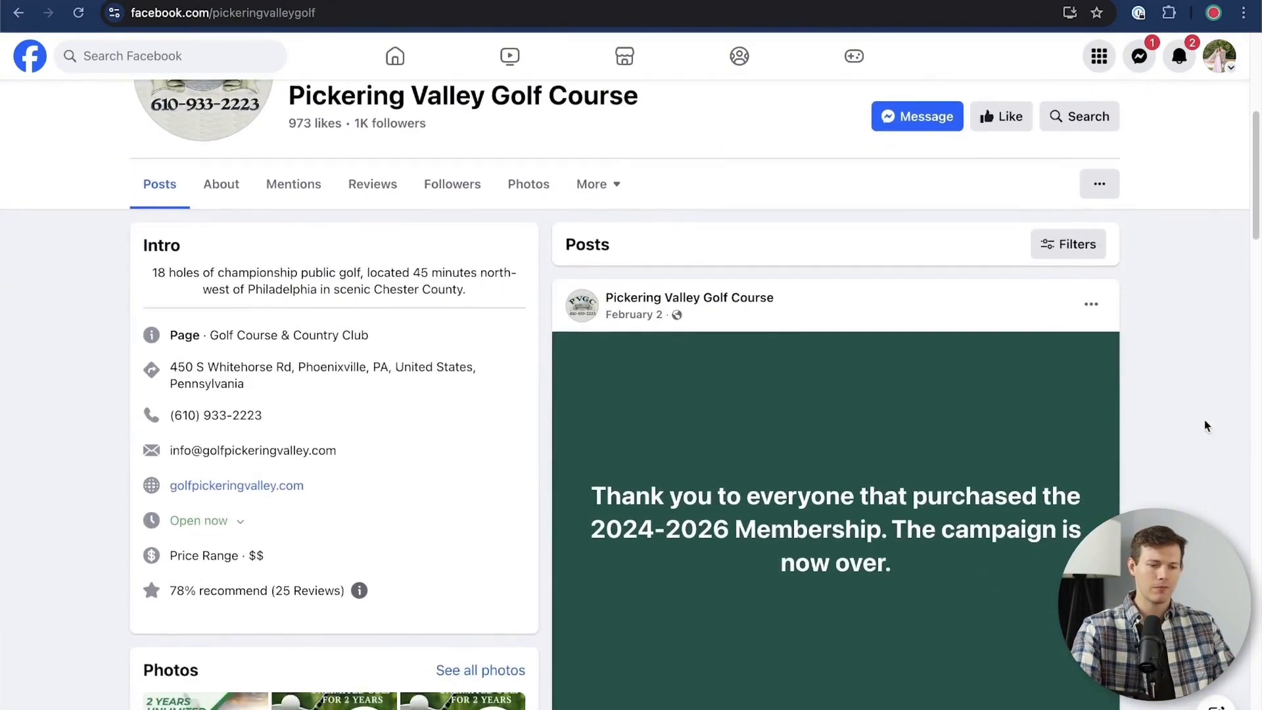
pyautogui.scroll(-6, 1035, 634)
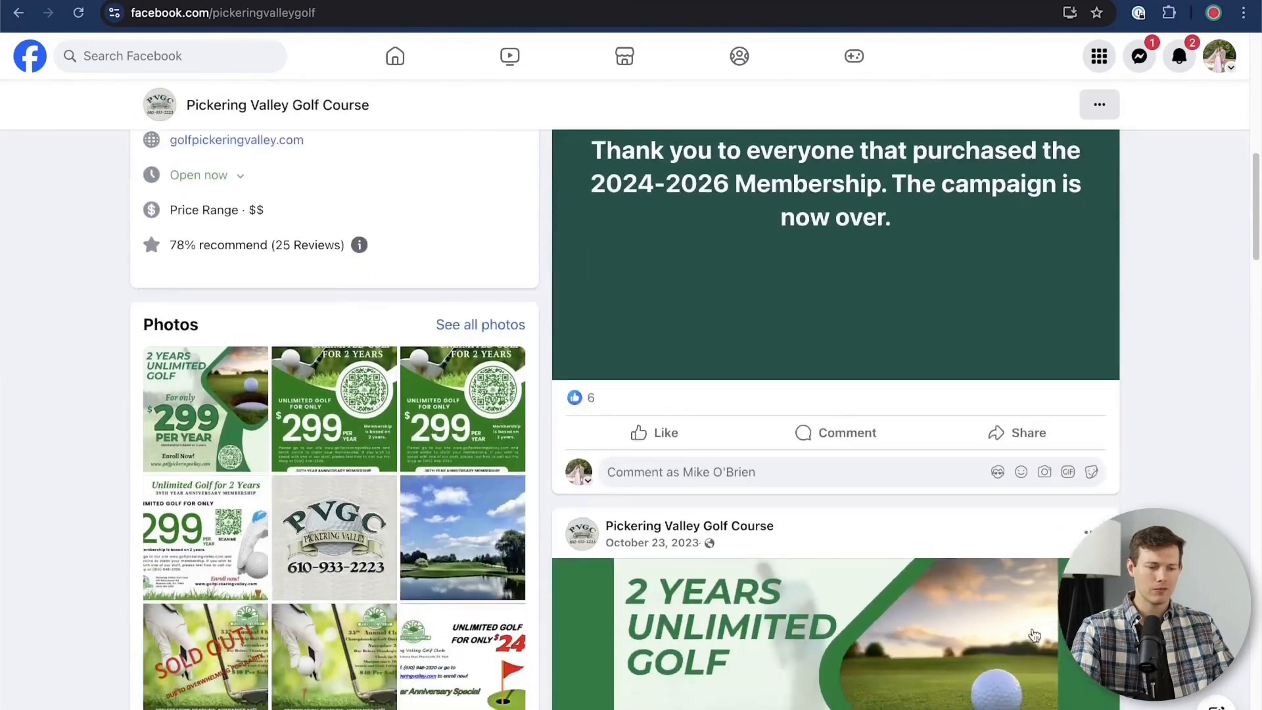
pyautogui.scroll(-2, 1034, 635)
pyautogui.scroll(3, 1034, 636)
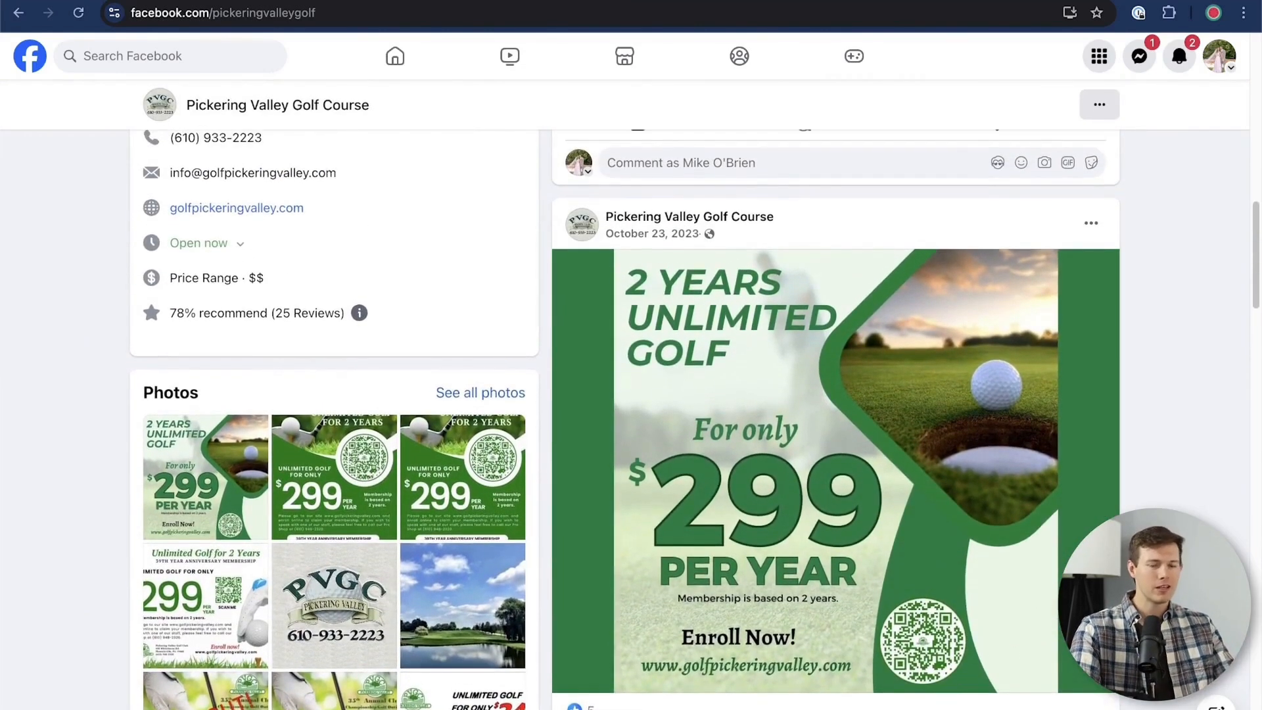
pyautogui.scroll(-4, 1207, 487)
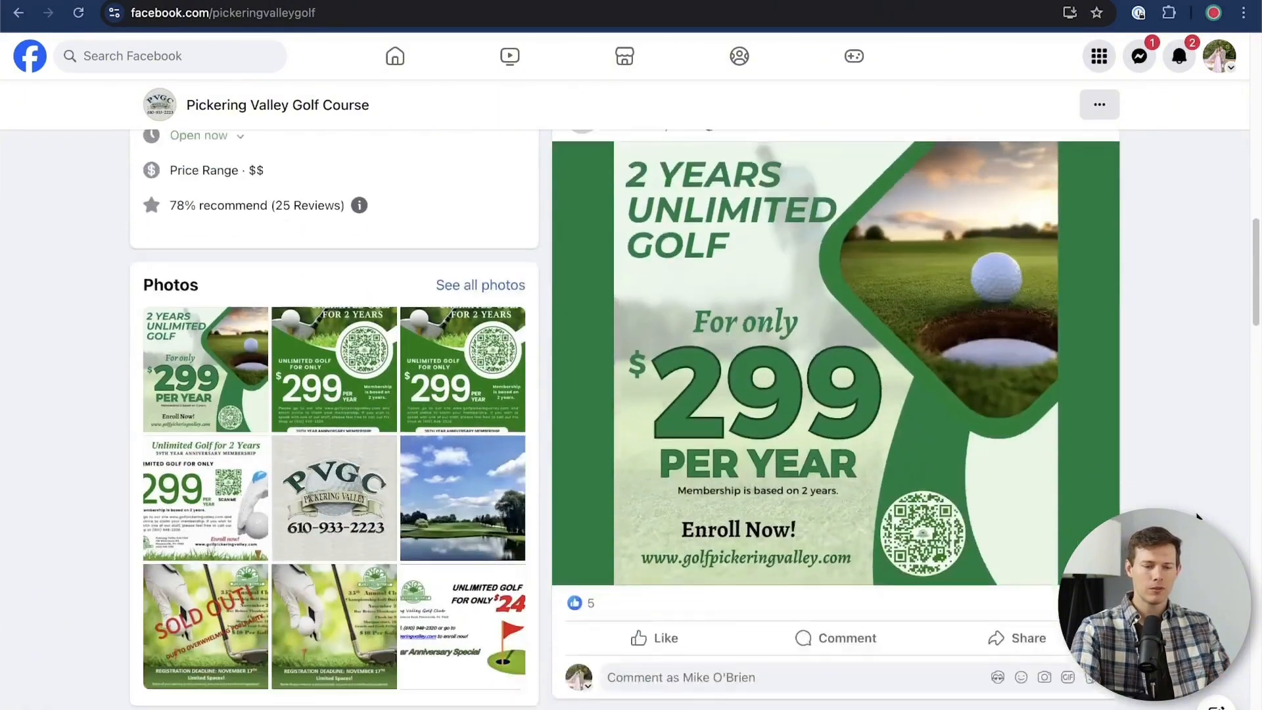
pyautogui.scroll(4, 1206, 473)
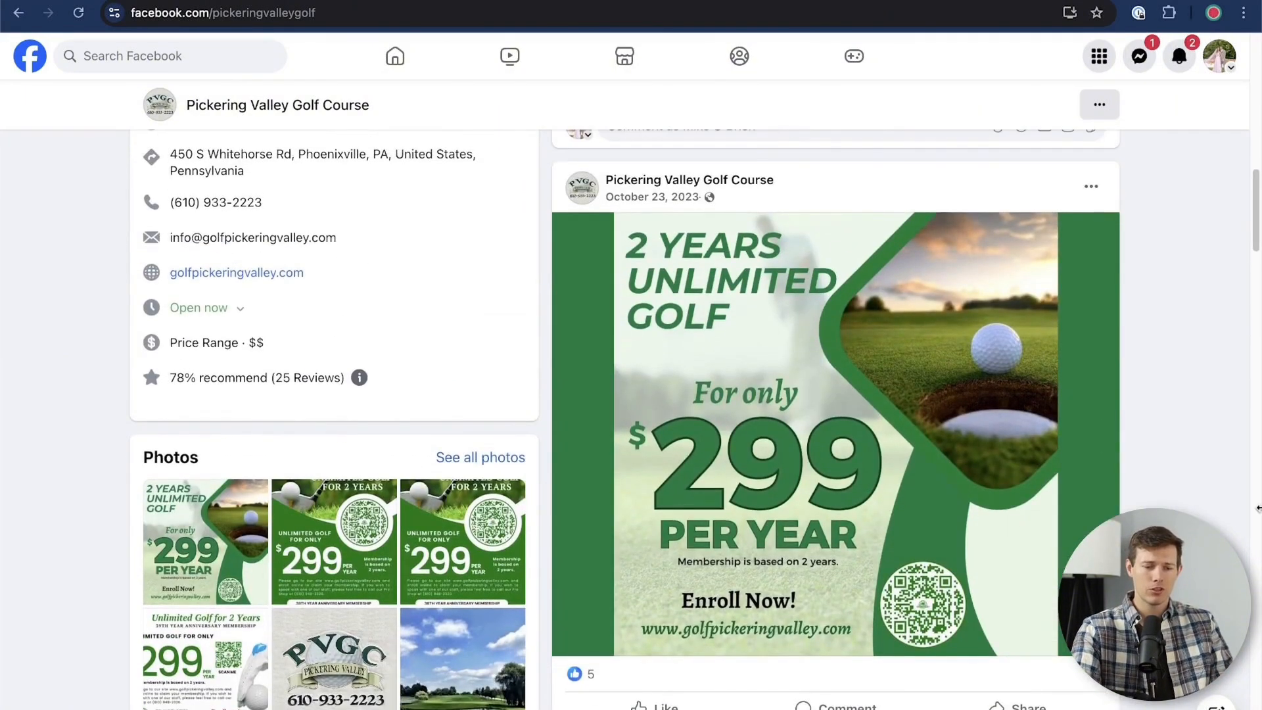
pyautogui.scroll(10, 1257, 519)
pyautogui.scroll(3, 1257, 509)
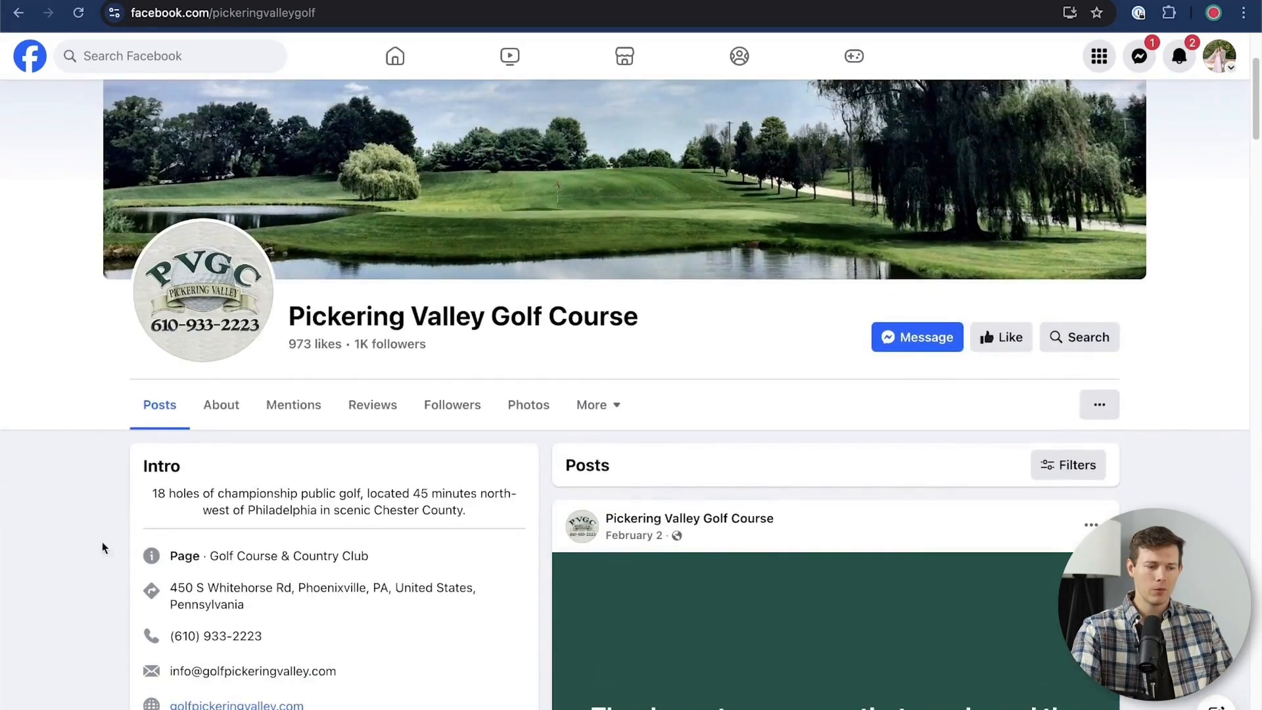
pyautogui.scroll(-3, 89, 530)
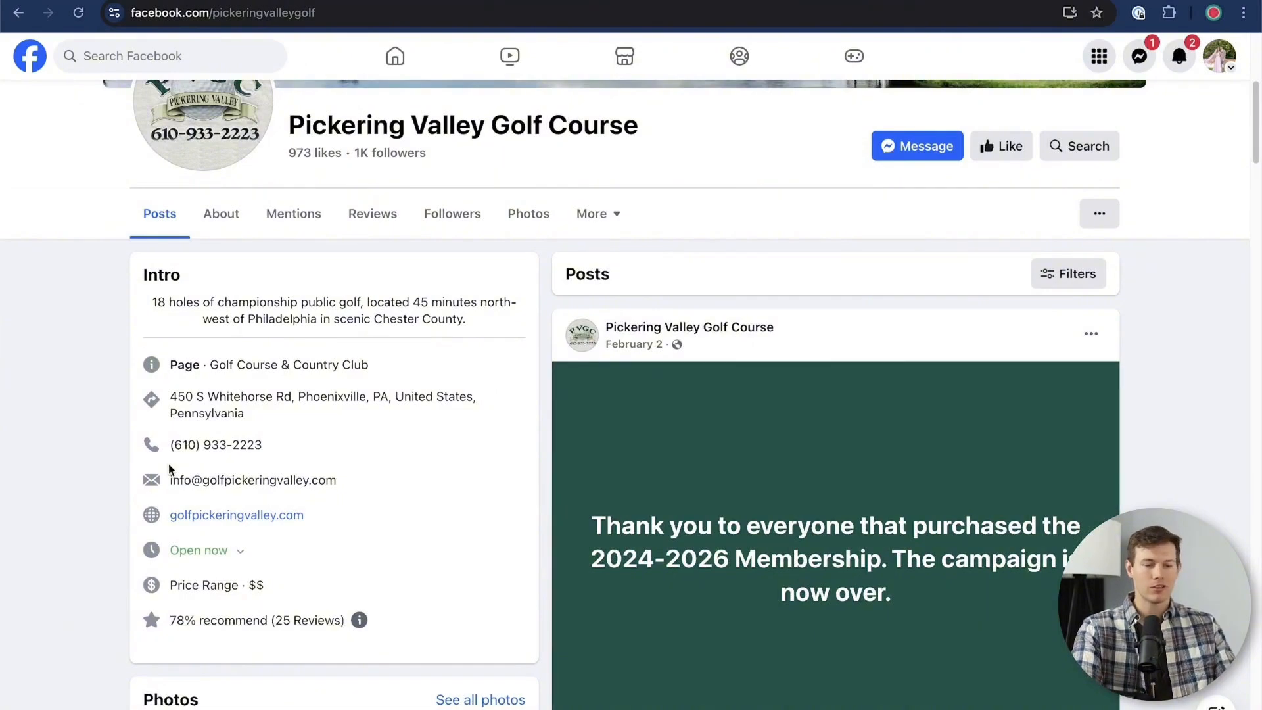
pyautogui.scroll(5, 168, 466)
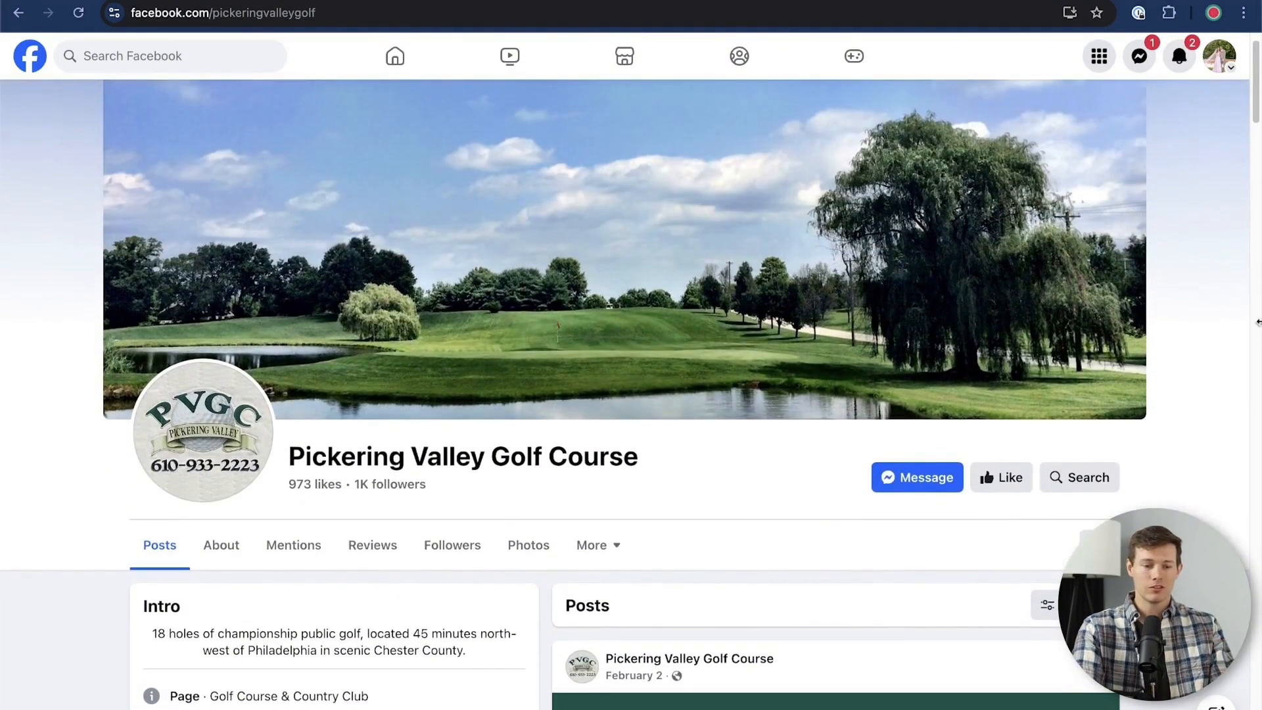
pyautogui.scroll(-15, 1225, 345)
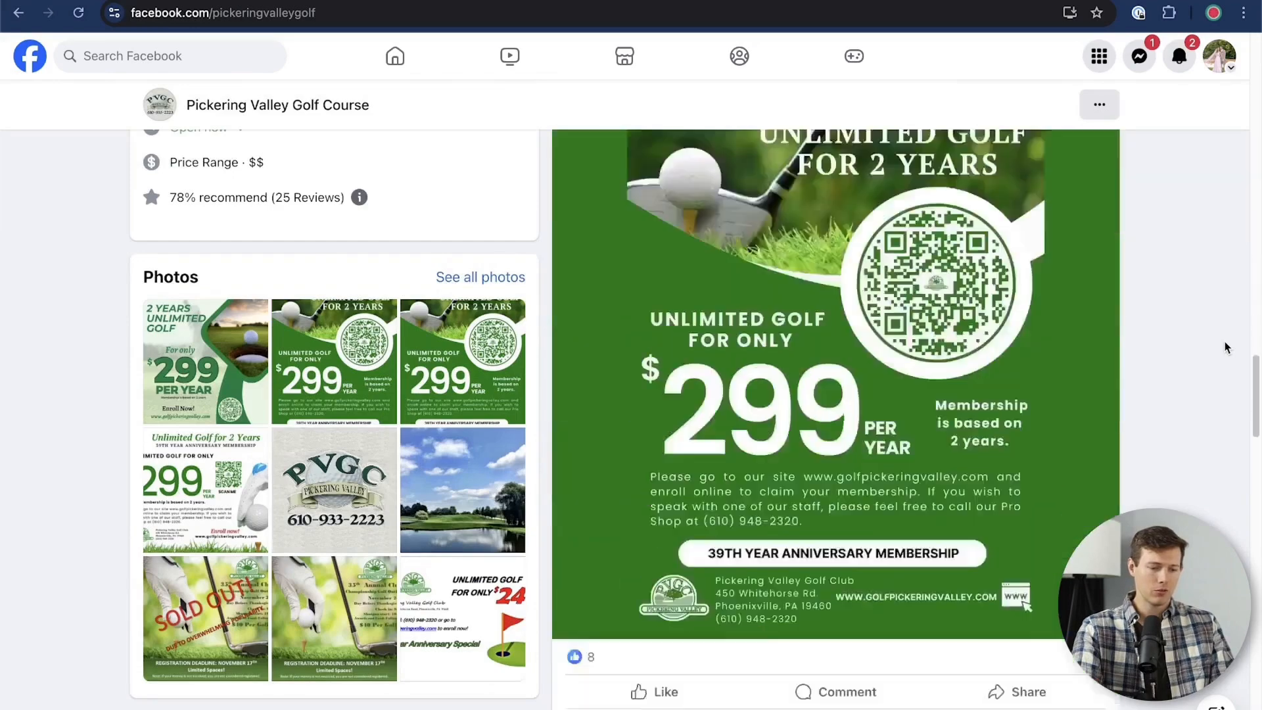
pyautogui.scroll(15, 1224, 347)
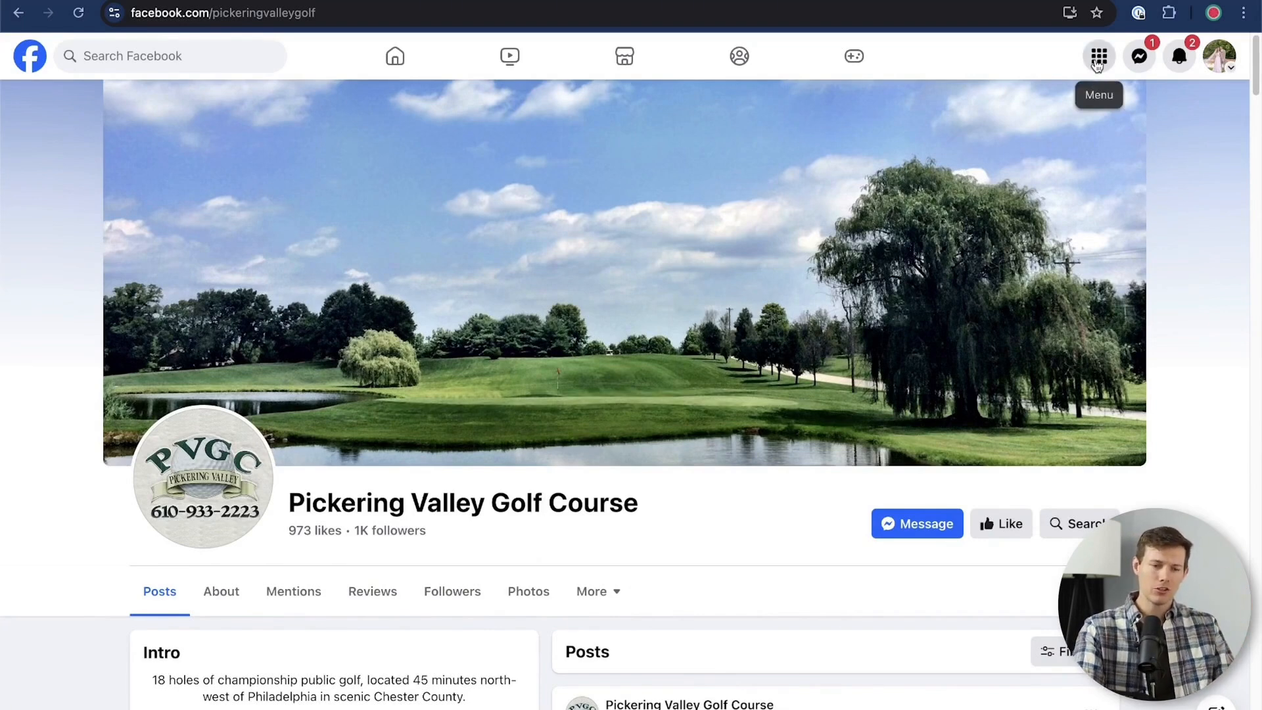
# Start creating a new Facebook Page and name it "Willow Grove Window Washing"
pyautogui.click(1098, 59)
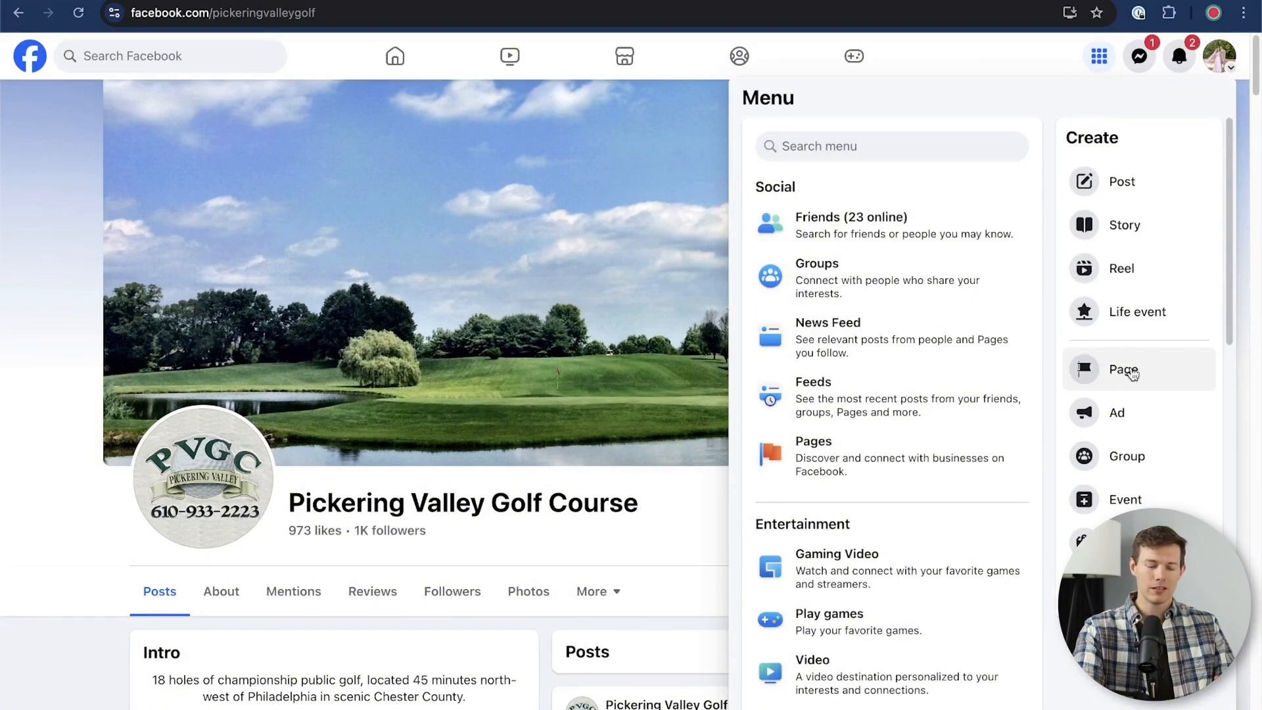
pyautogui.click(1132, 373)
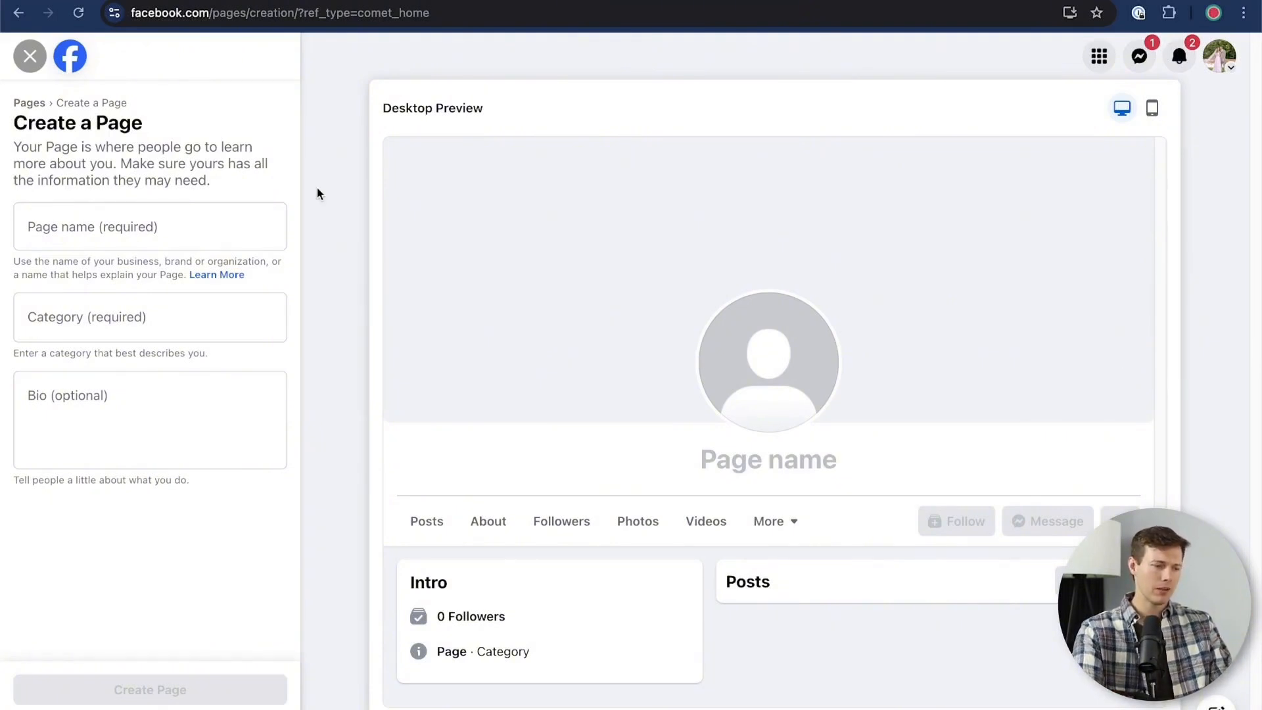
pyautogui.click(76, 229)
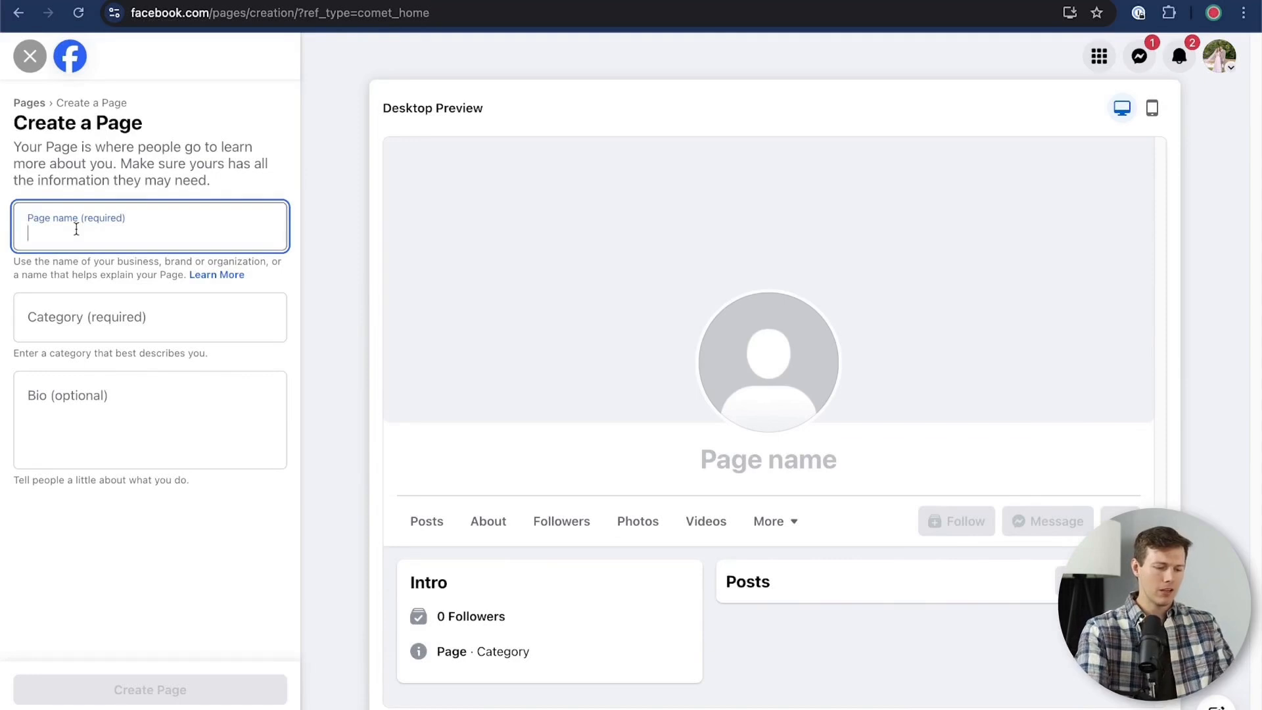
pyautogui.write('Willow Grove Window ')
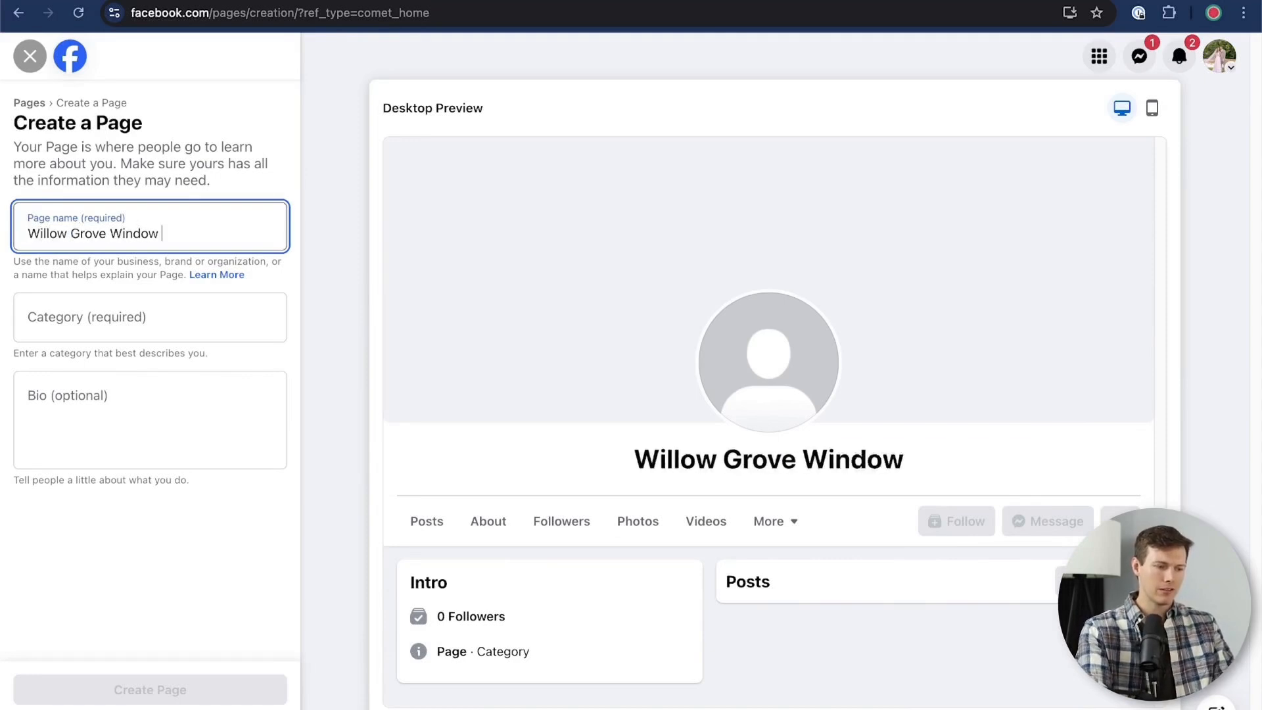
pyautogui.write('Washing')
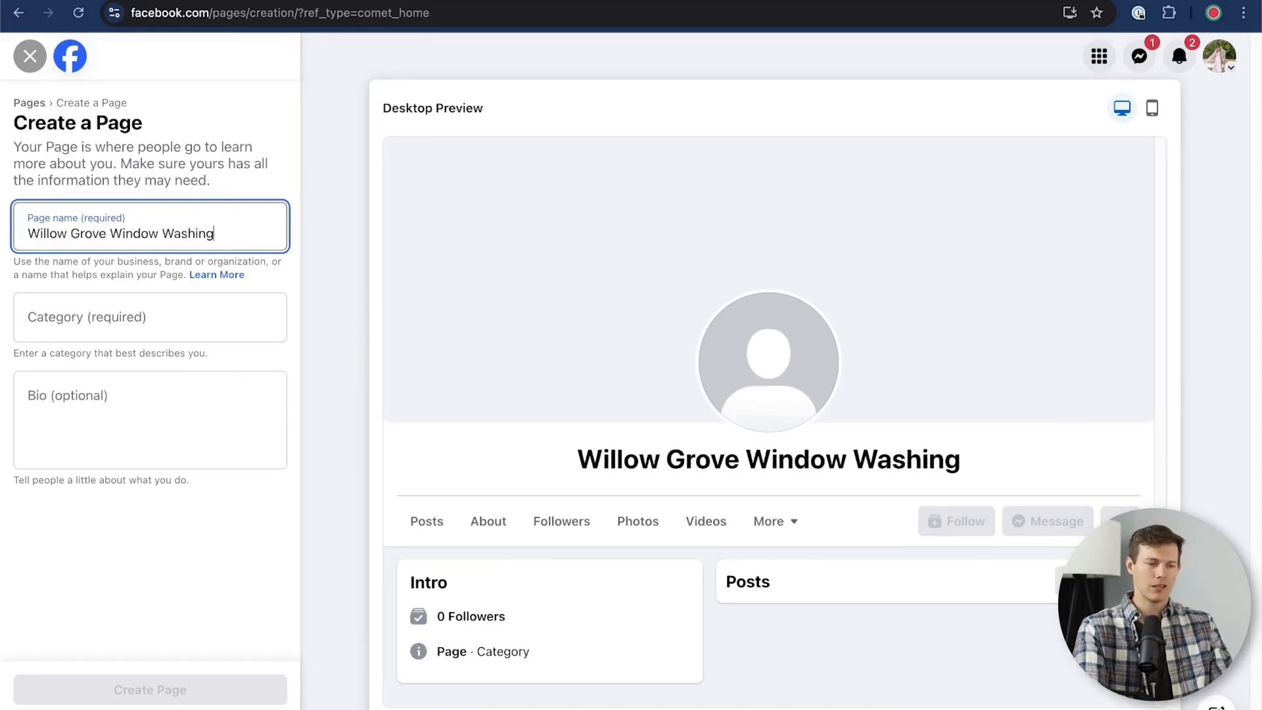
# Assign the Page the categories Home Window Service, Cleaning Service and Home Improvement
pyautogui.click(86, 325)
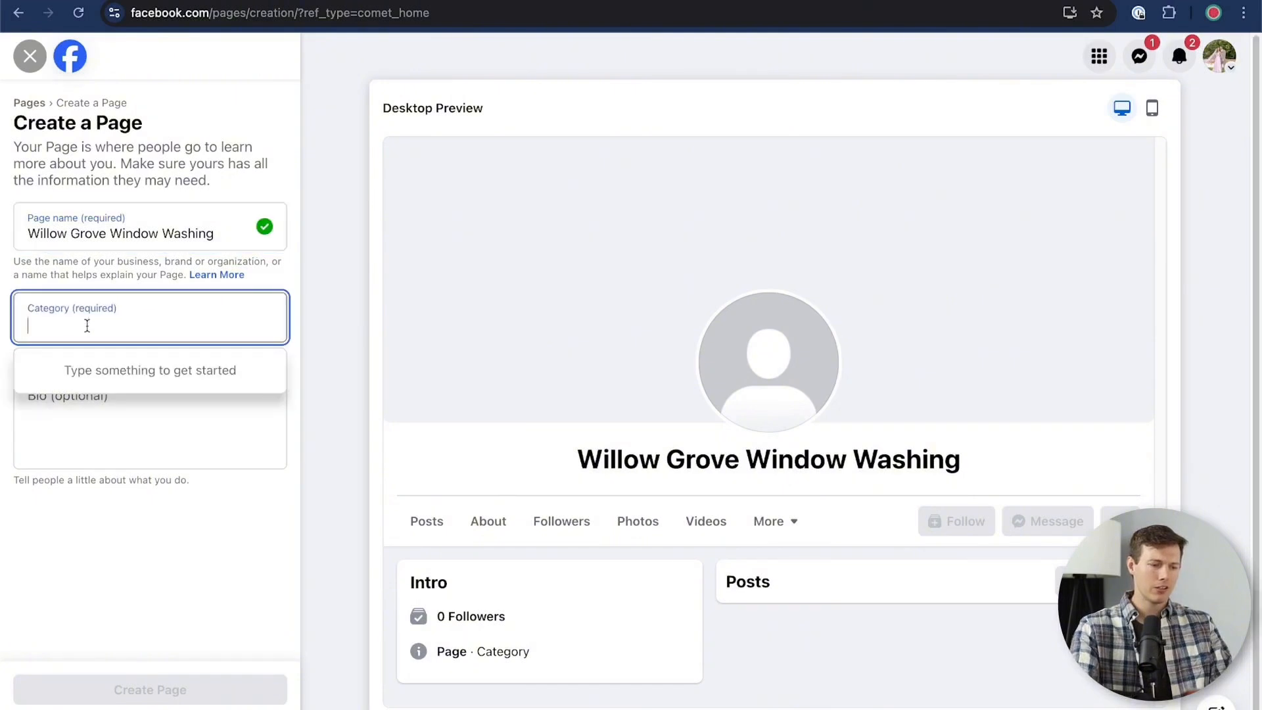
pyautogui.write('window washing')
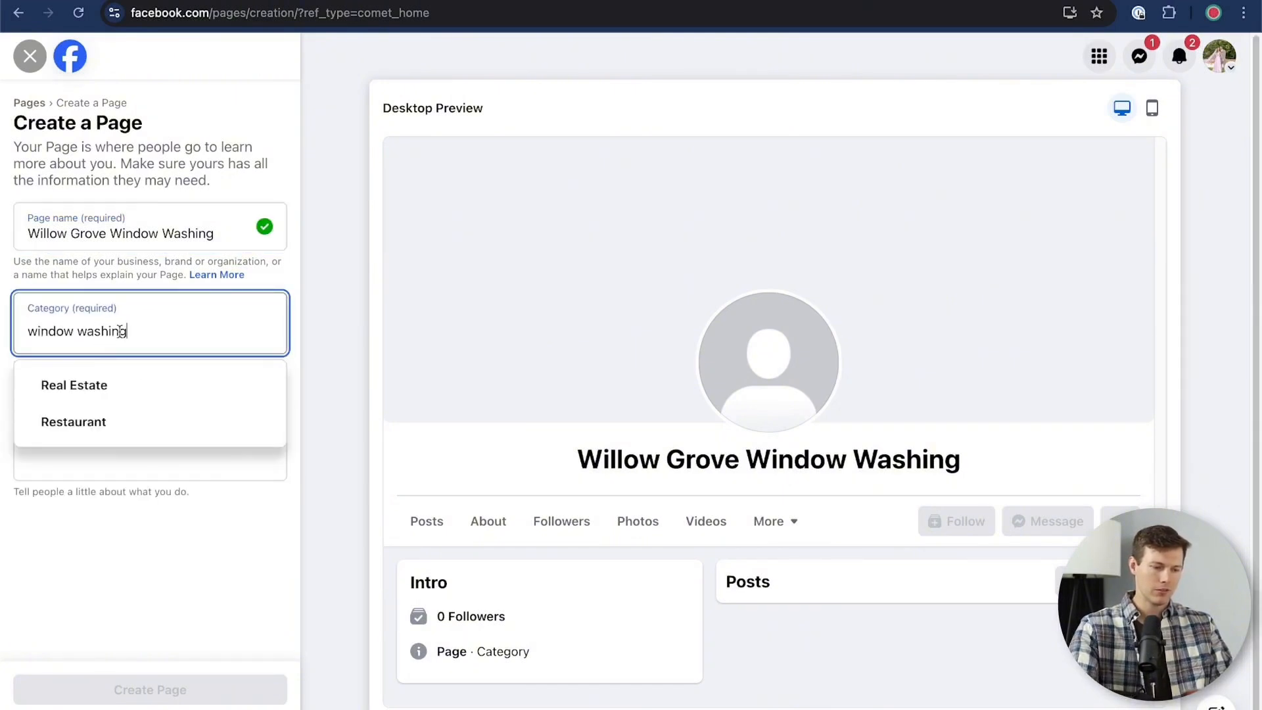
pyautogui.press('BackSpace')
pyautogui.press('BackSpace')
pyautogui.press('BackSpace')
pyautogui.press('BackSpace')
pyautogui.press('BackSpace')
pyautogui.press('BackSpace')
pyautogui.press('BackSpace')
pyautogui.press('BackSpace')
pyautogui.click(92, 463)
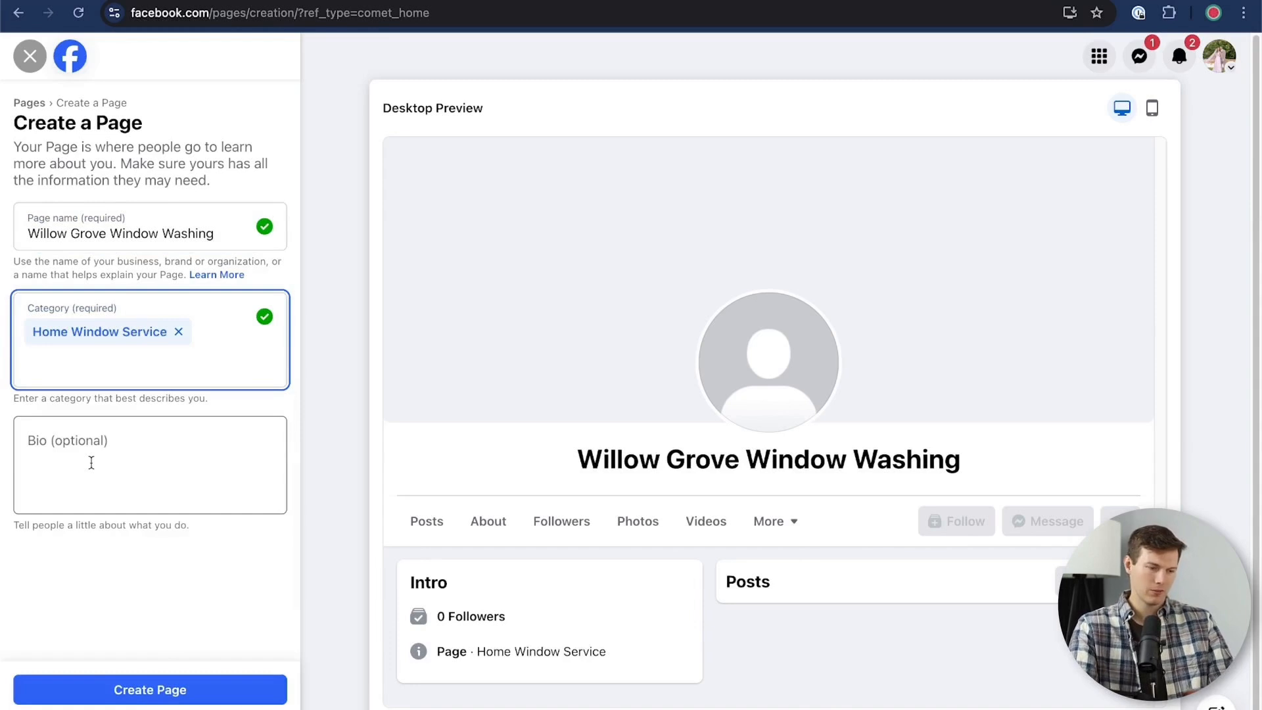
pyautogui.write('cleaning')
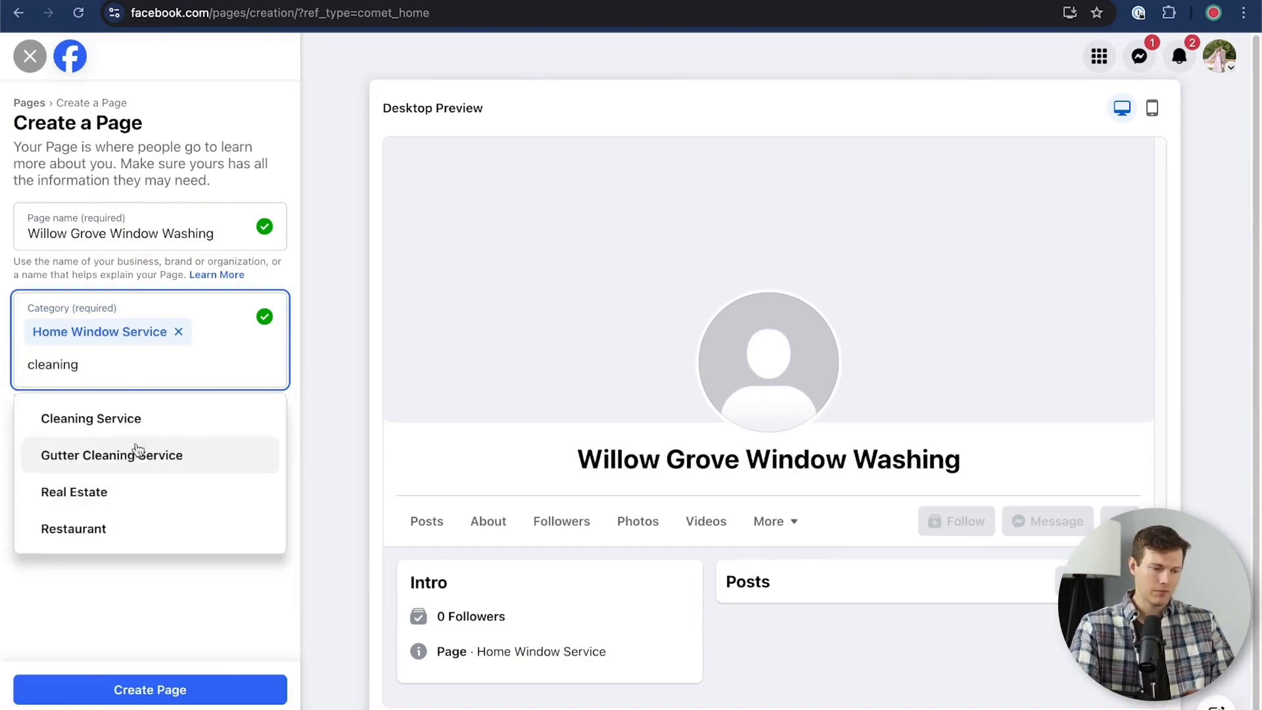
pyautogui.click(125, 423)
pyautogui.click(69, 504)
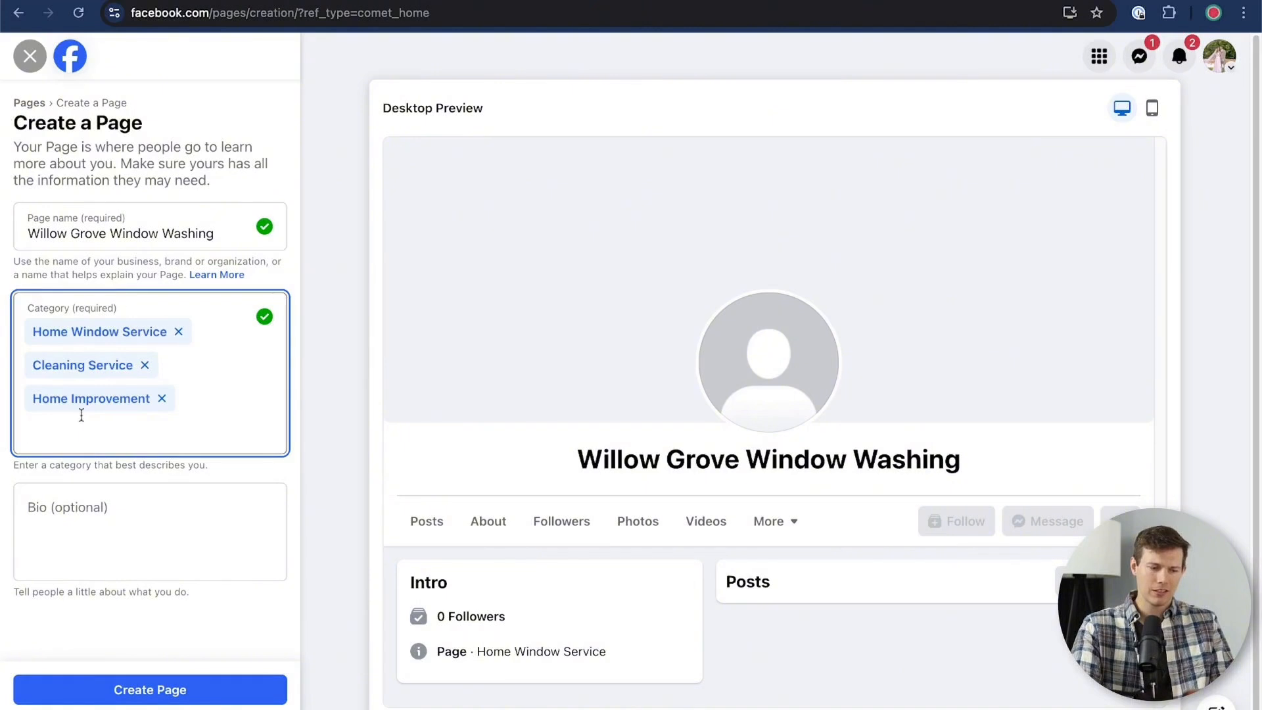
# Paste a bio describing a trusted, locally-owned Philadelphia suburbs business offering residential and commercial window washing with a streak-free finish
pyautogui.click(105, 517)
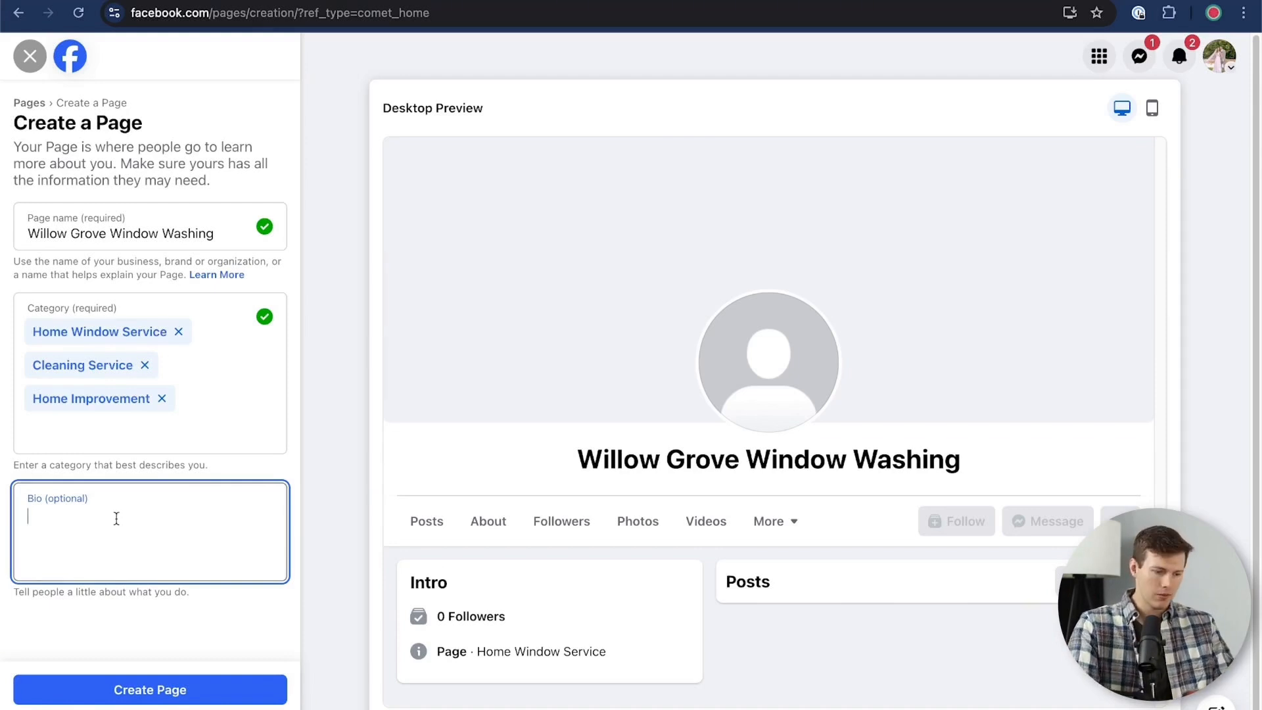
pyautogui.write('Willow Grove Window Washing is a trusted, locally-owned business serving the Philadelphia suburbs with professional window cleaning services. With a commitment to quality, they offer residential and commercial window washing, ensuring a streak-free finish')
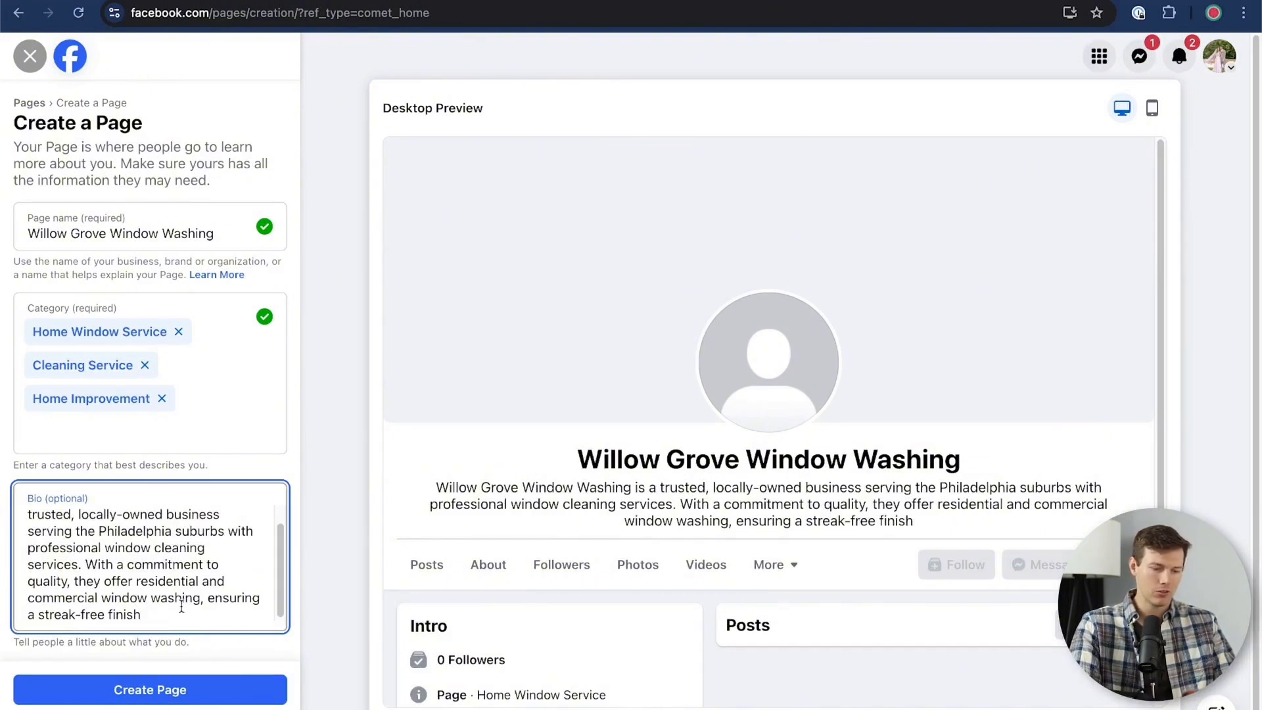
pyautogui.scroll(-1, 181, 606)
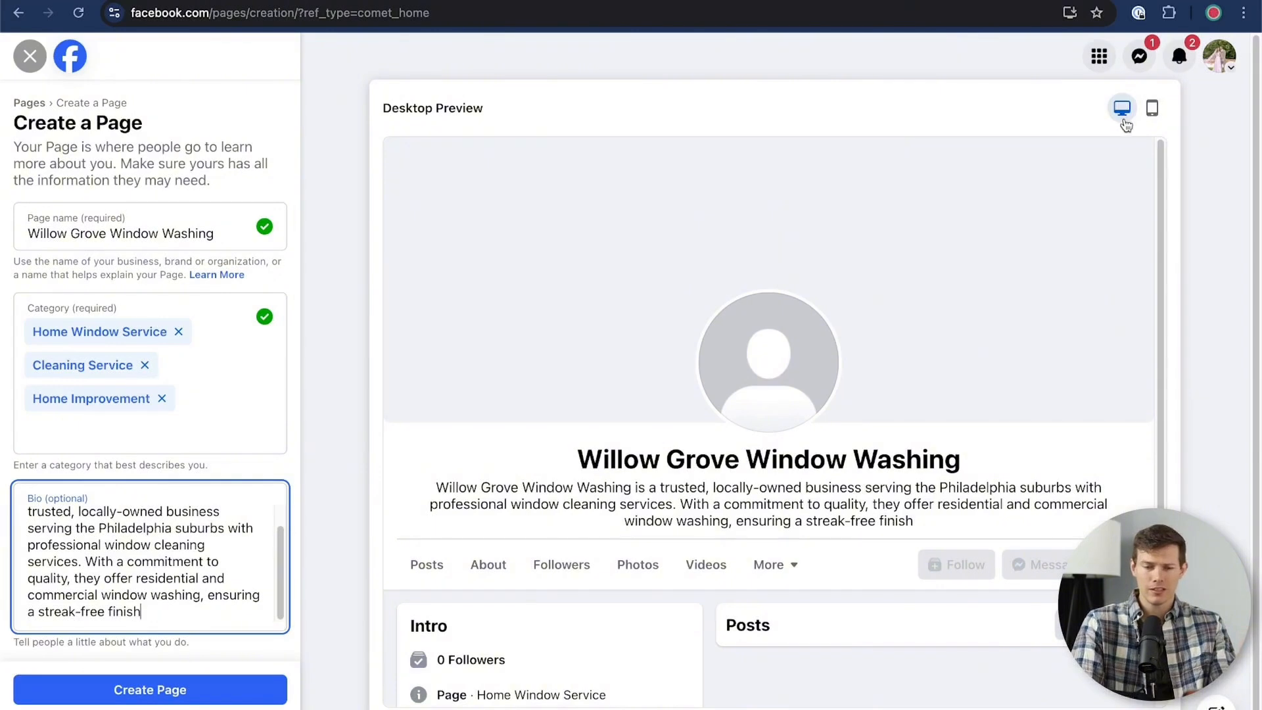
# Compare the new Page's mobile and desktop previews, finishing on the desktop preview
pyautogui.click(1154, 109)
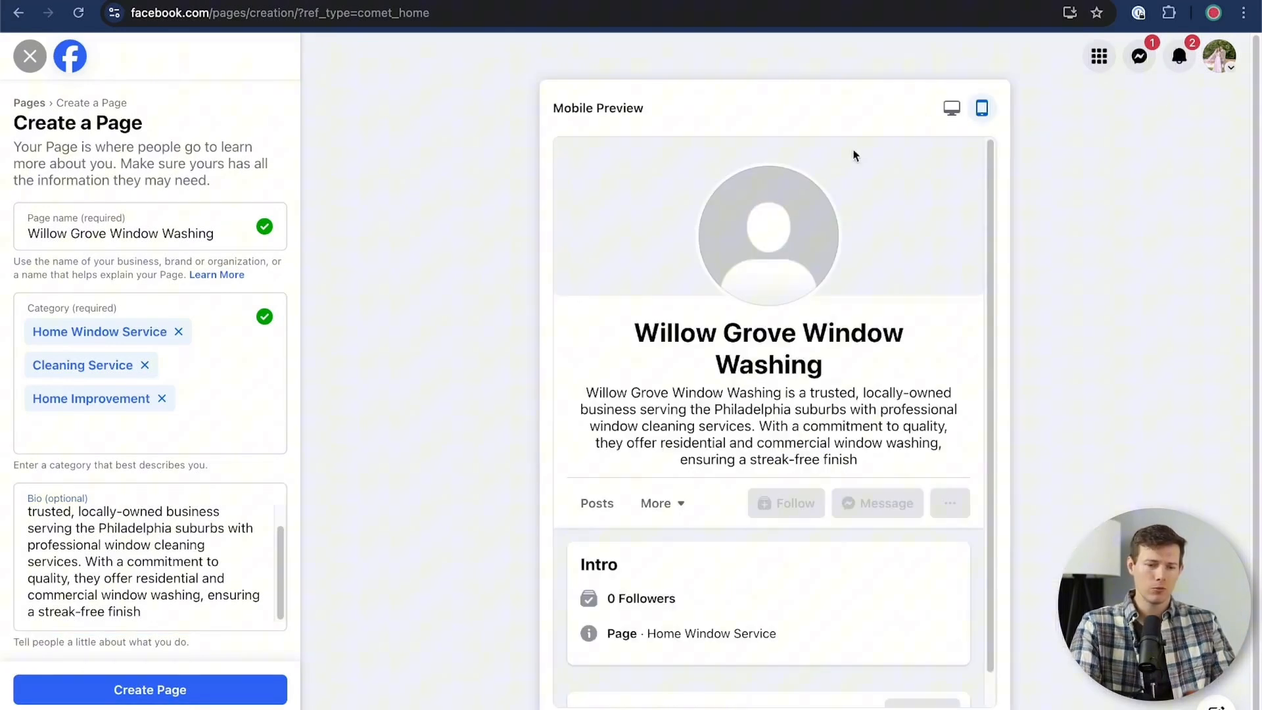
pyautogui.click(952, 107)
pyautogui.click(1148, 106)
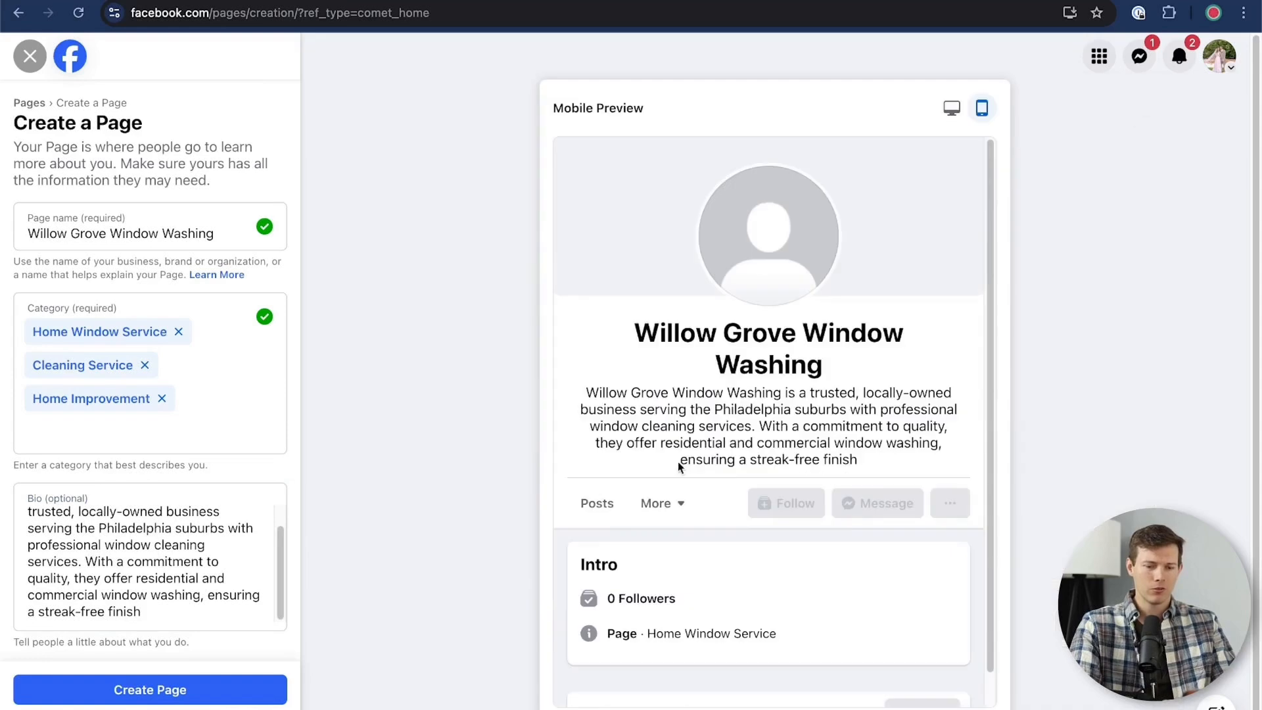
pyautogui.click(951, 108)
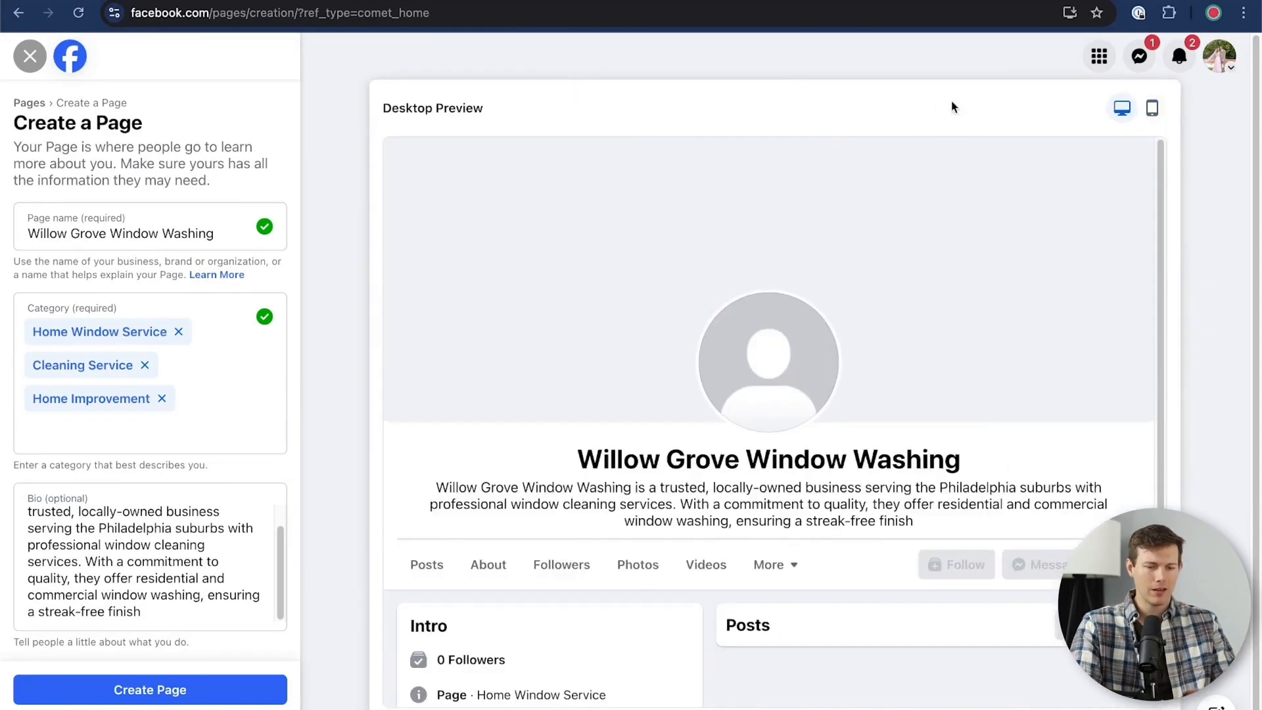
# Shorten the bio's opening to "Willow Grove Window Washing is a locally-owned window cleaning serving the Philadelphia suburbs" and create the Page
pyautogui.click(200, 531)
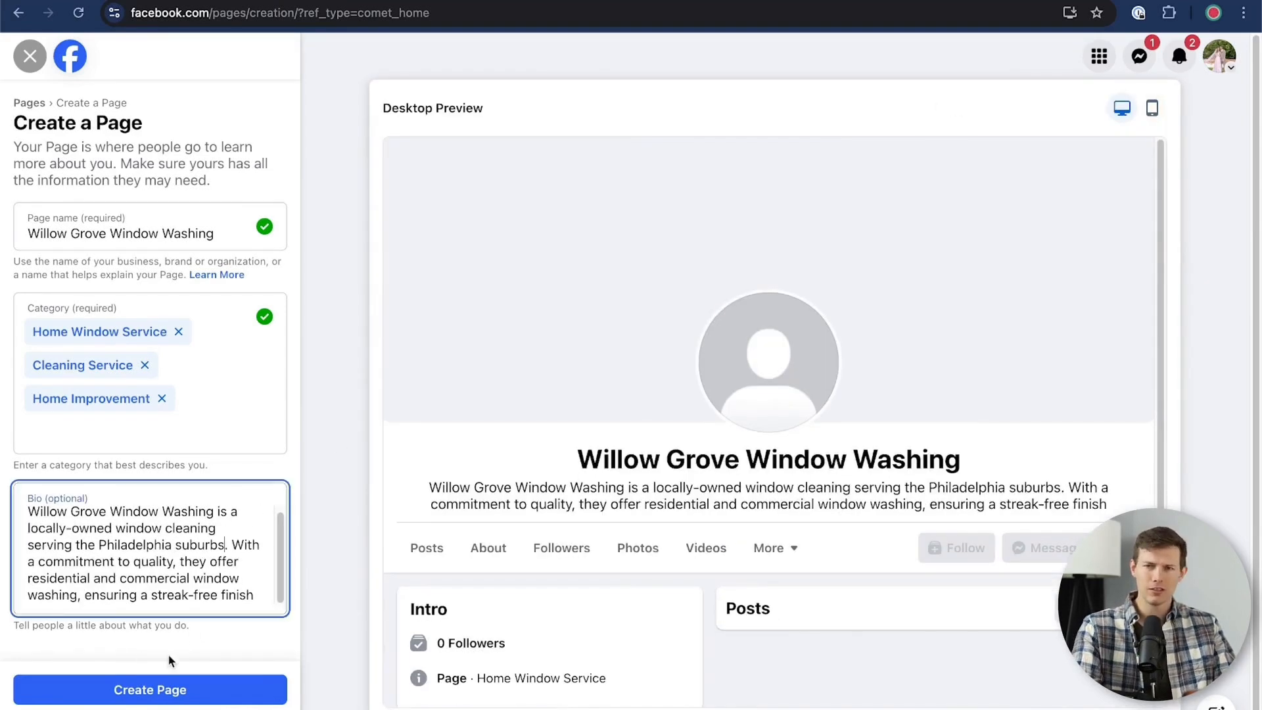
pyautogui.click(129, 690)
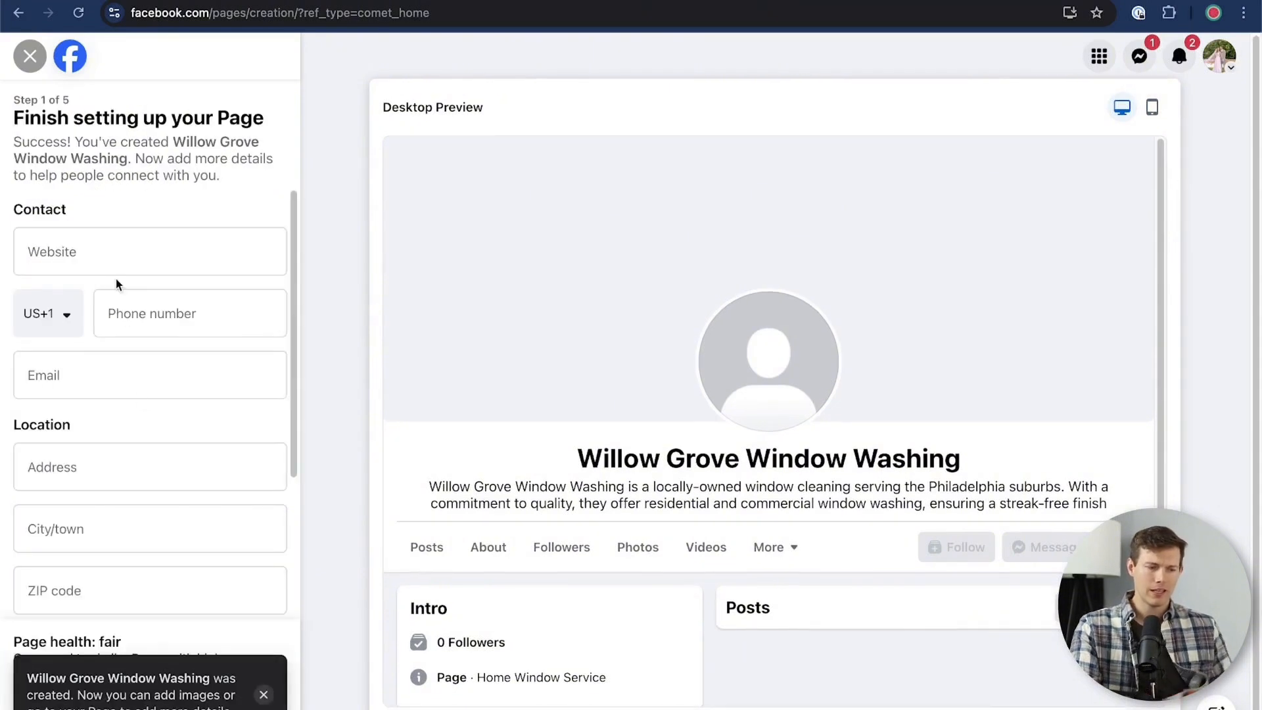
# Fill in the Page's contact phone number and e-mail address
pyautogui.click(149, 324)
pyautogui.write('2155551234')
pyautogui.click(85, 377)
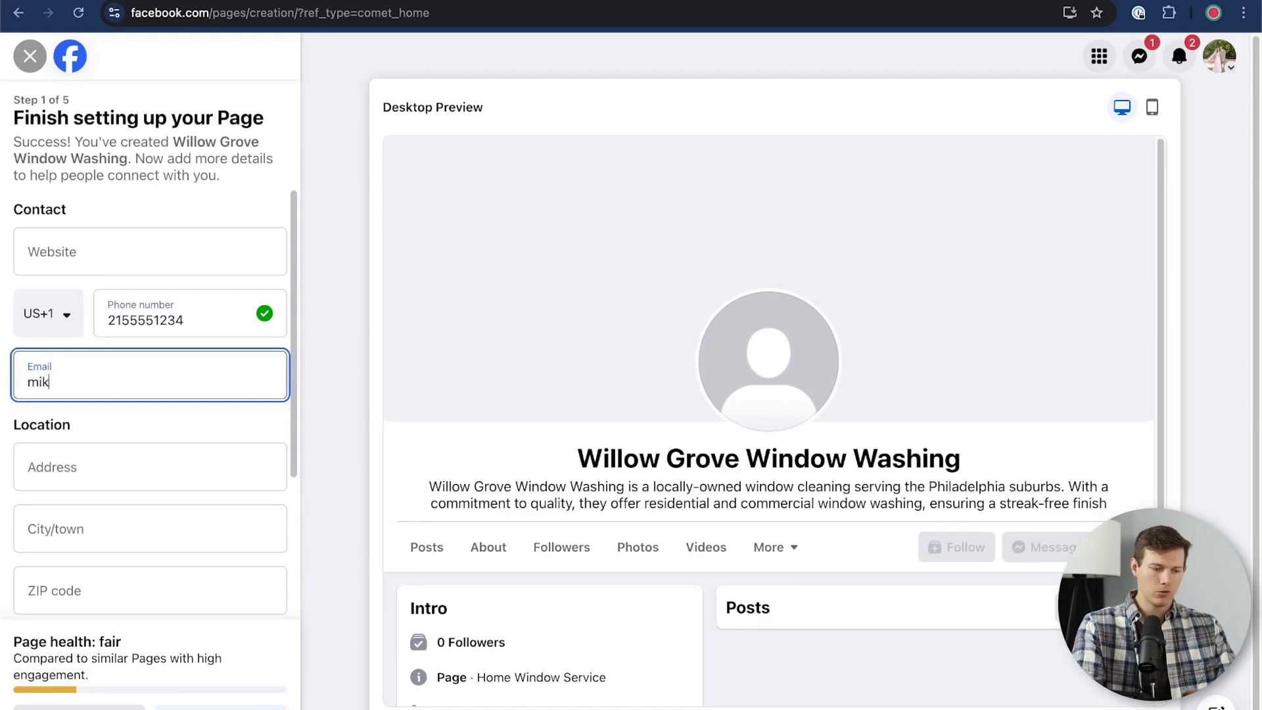
# Fill in the business location with its street address, city and ZIP code
pyautogui.press('Tab')
pyautogui.press('Tab')
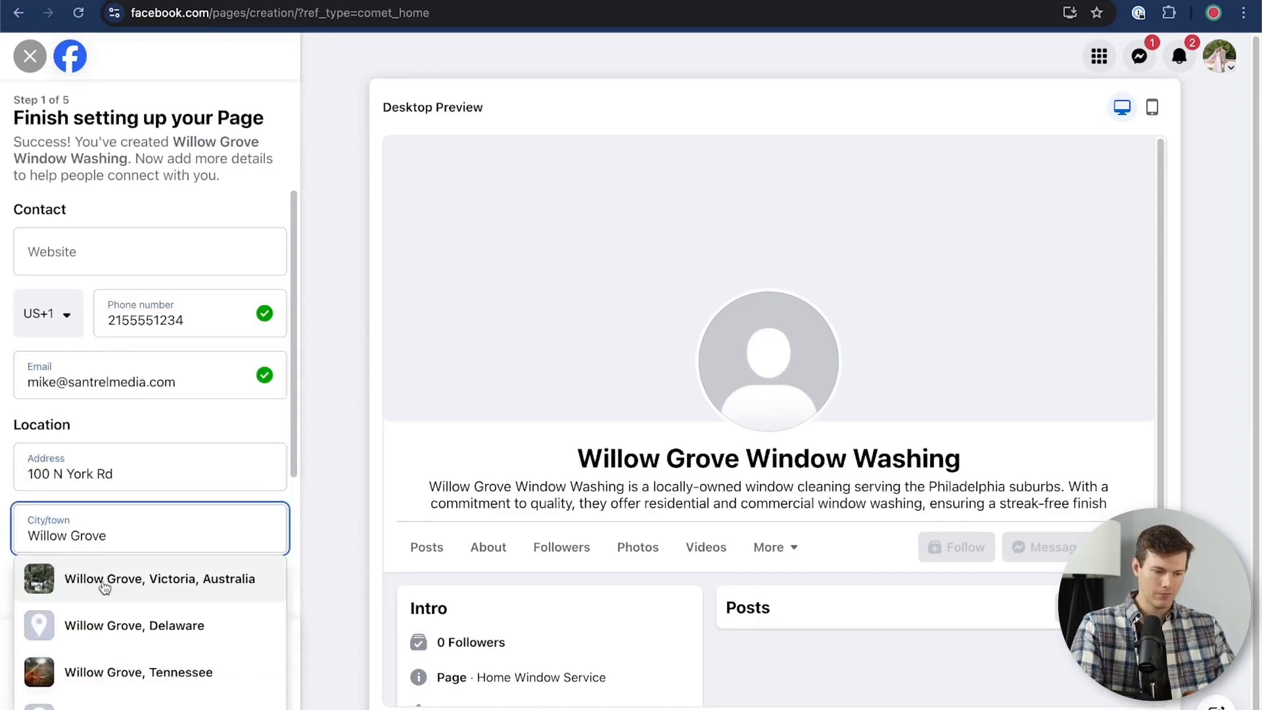
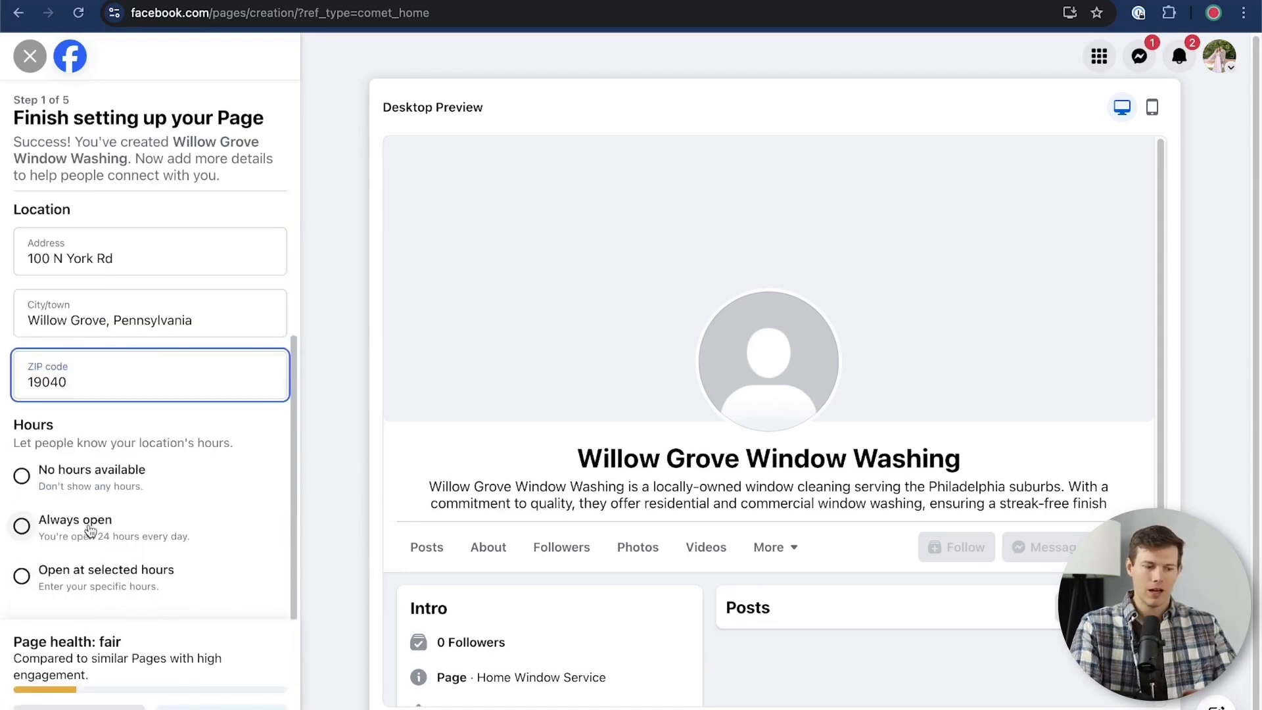
# Choose to be open at selected hours and set Monday's hours to 7:00 AM – 7:00 PM
pyautogui.click(22, 576)
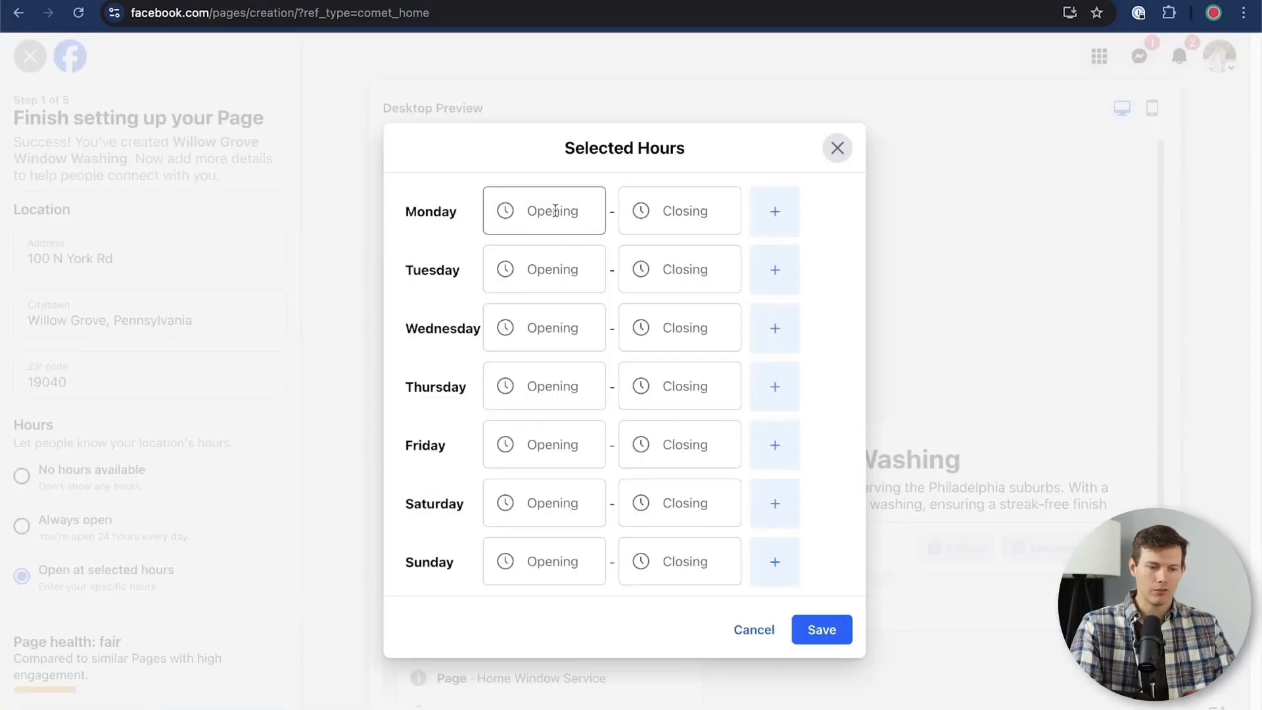
pyautogui.click(556, 211)
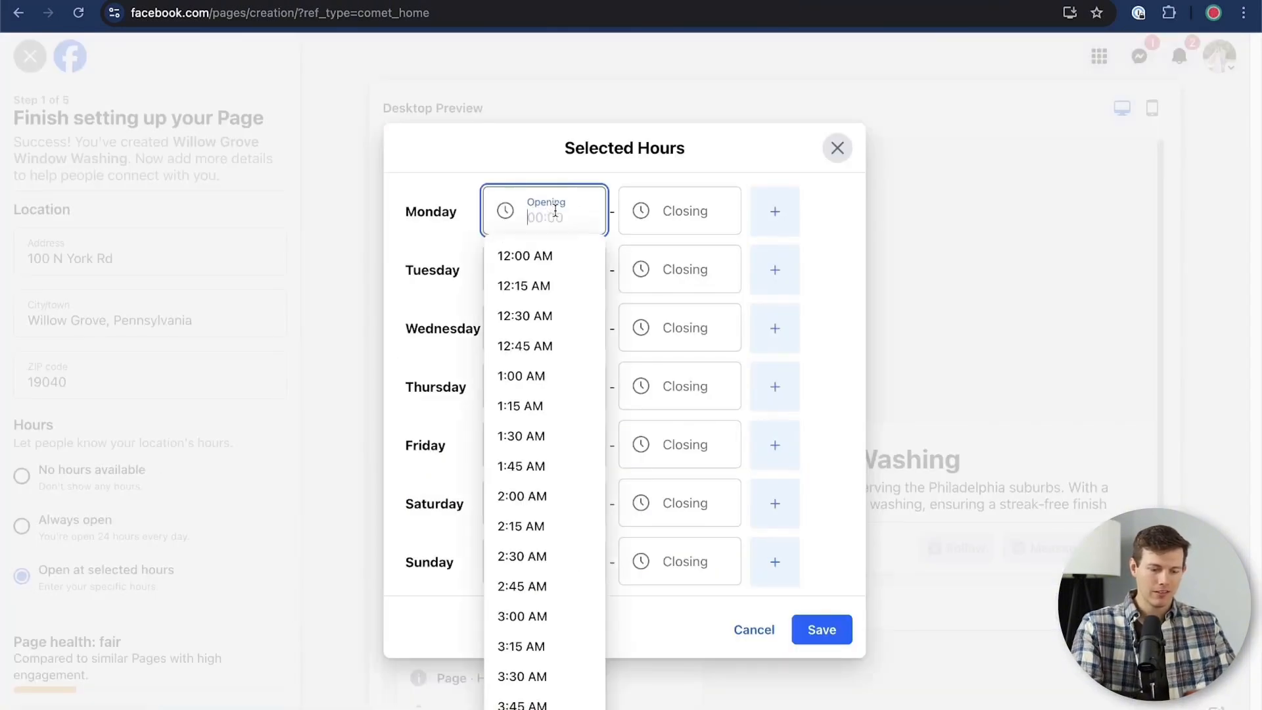
pyautogui.write('7')
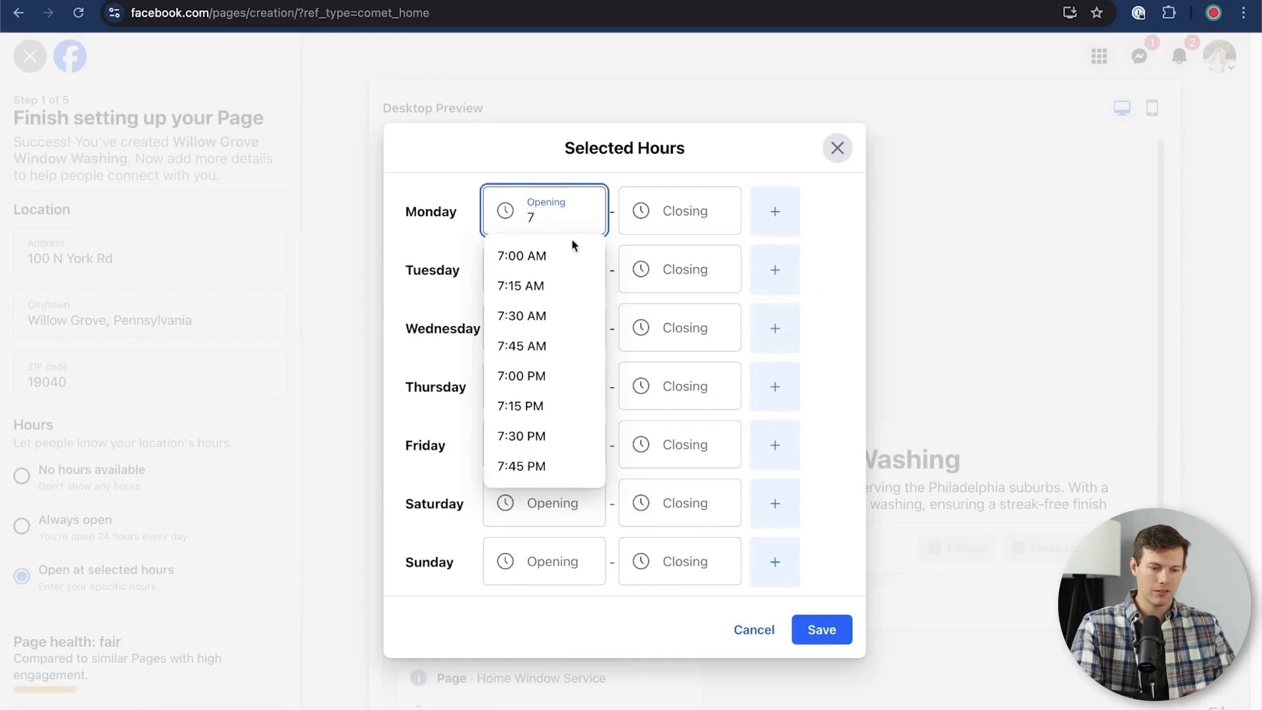
pyautogui.click(569, 256)
pyautogui.click(657, 209)
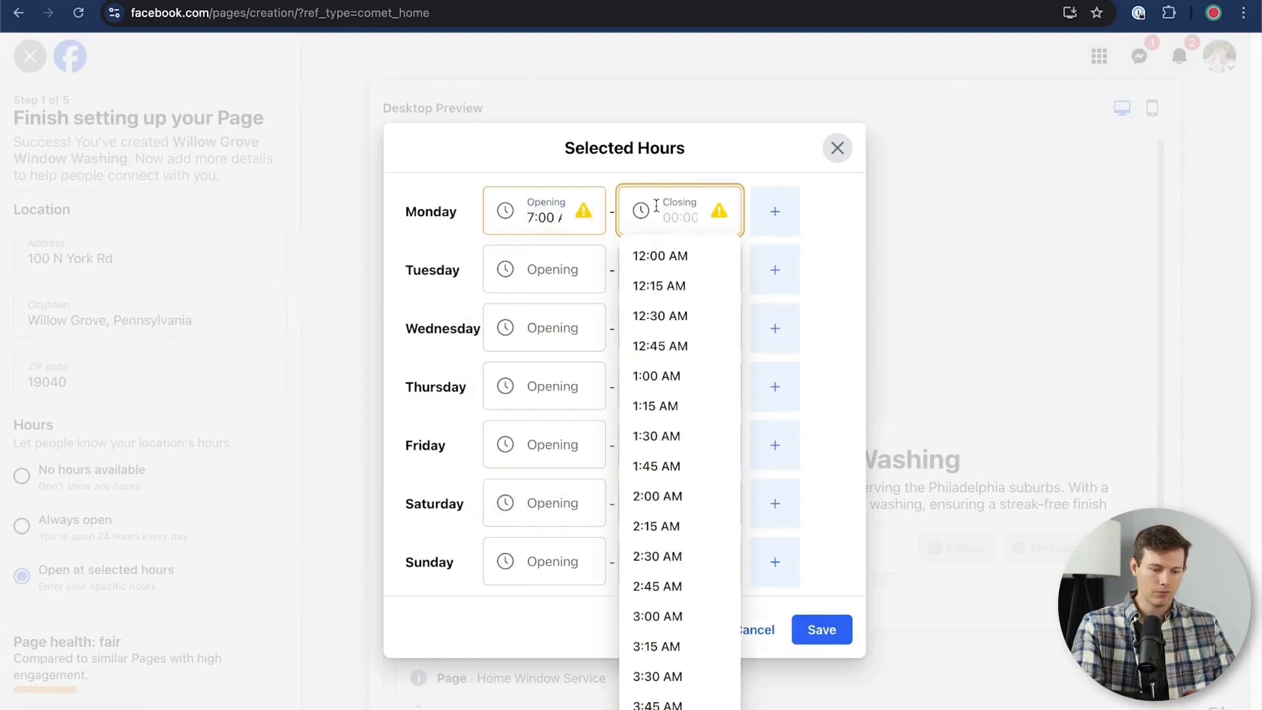
pyautogui.write('7:00 AM')
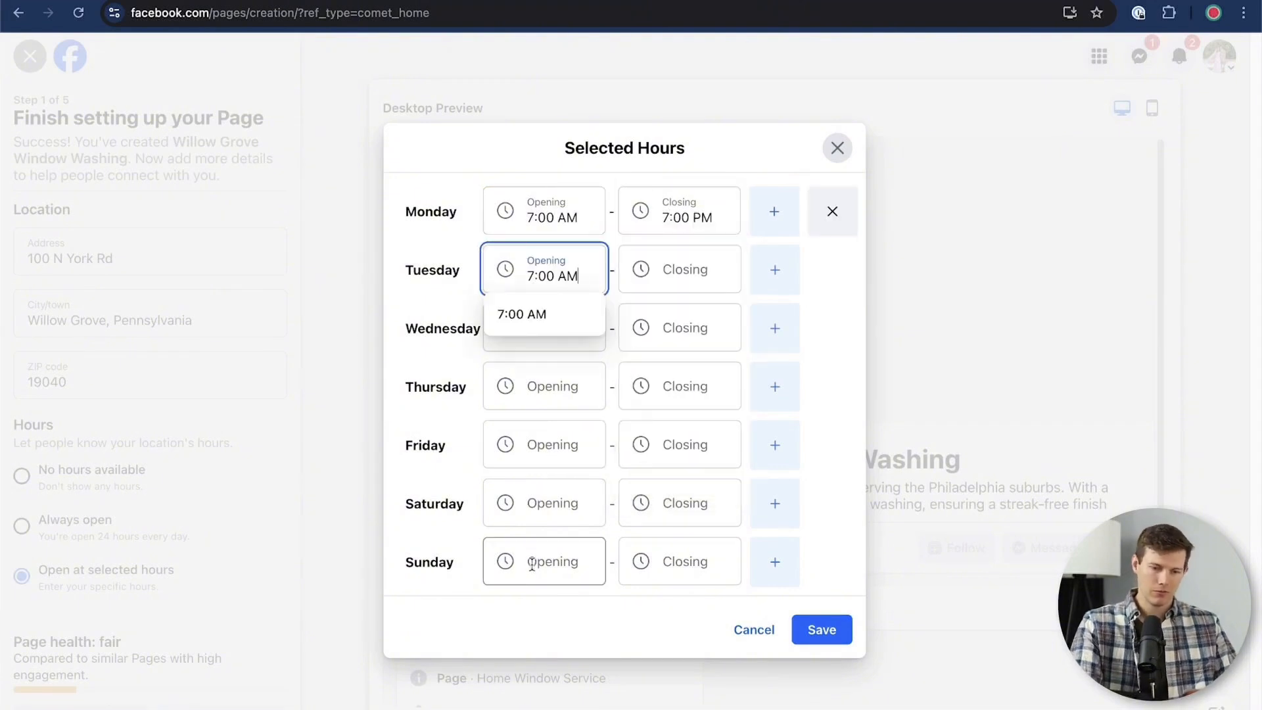
# Set the opening time to 7:00 AM for Tuesday, Wednesday and Thursday, reusing Monday's opening time
pyautogui.click(534, 622)
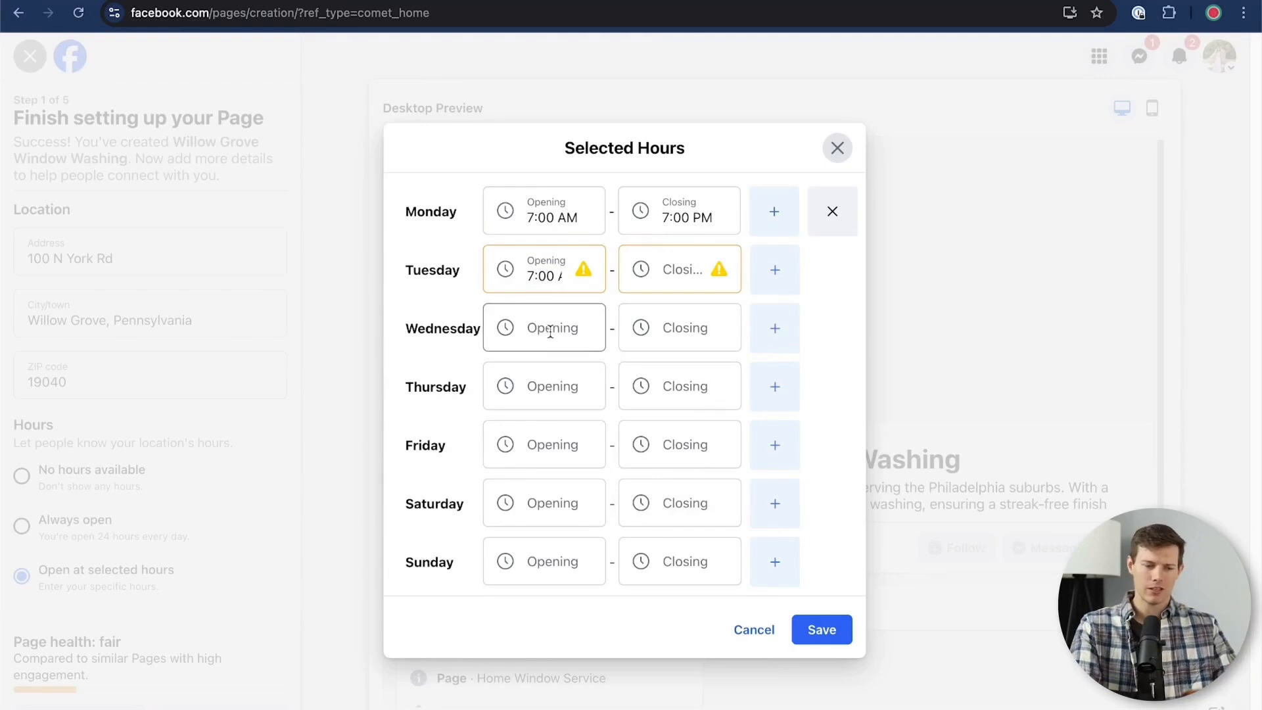
pyautogui.click(528, 212)
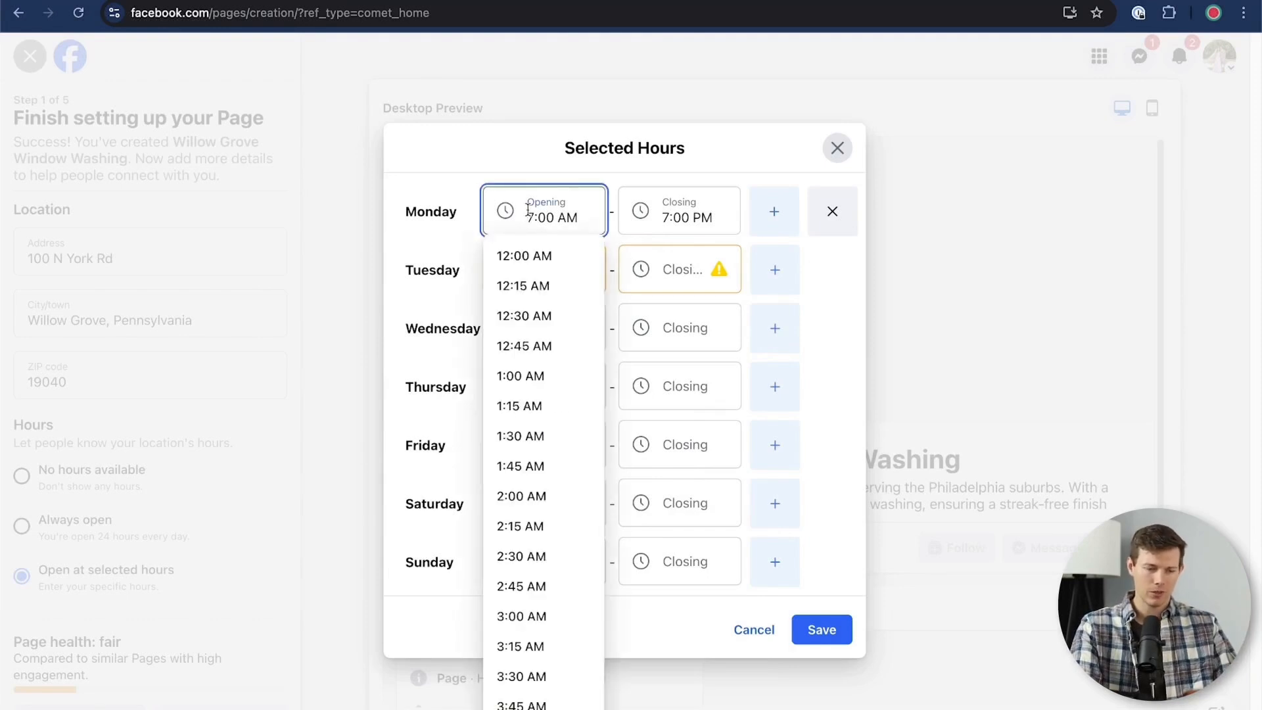
pyautogui.tripleClick(529, 212)
pyautogui.hotkey('ctrl', 'c')
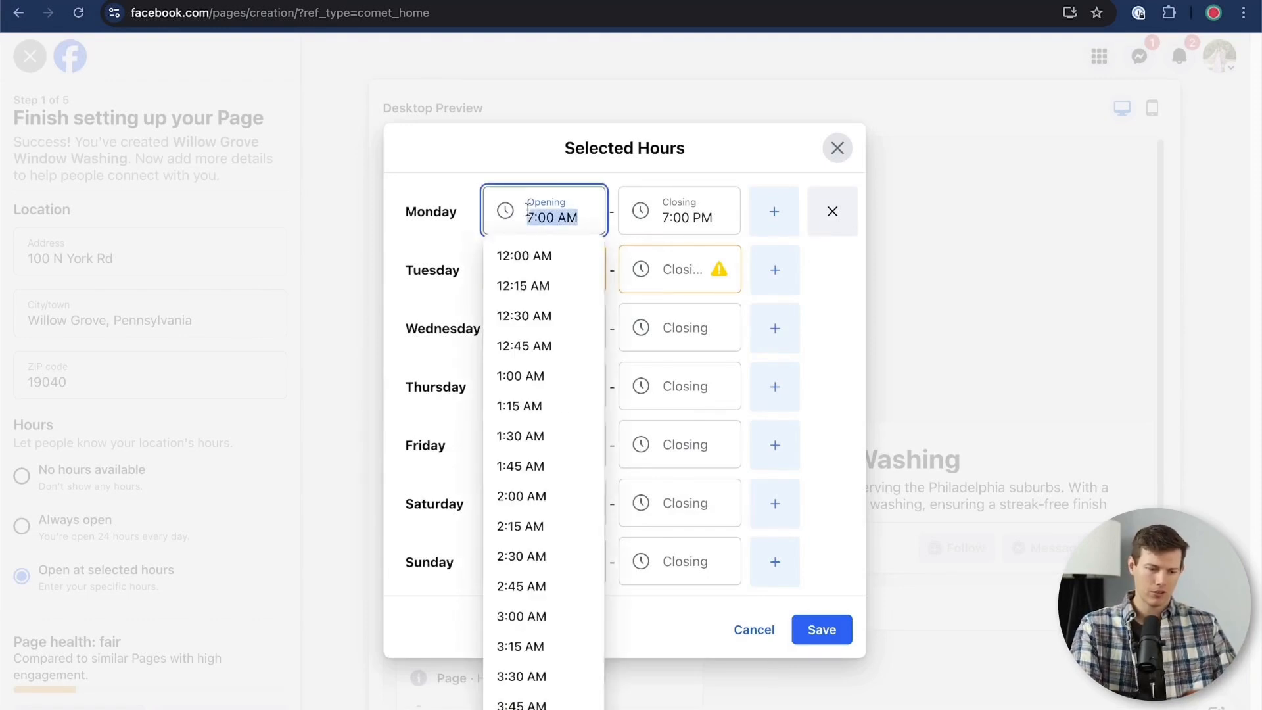
pyautogui.click(441, 322)
pyautogui.click(550, 325)
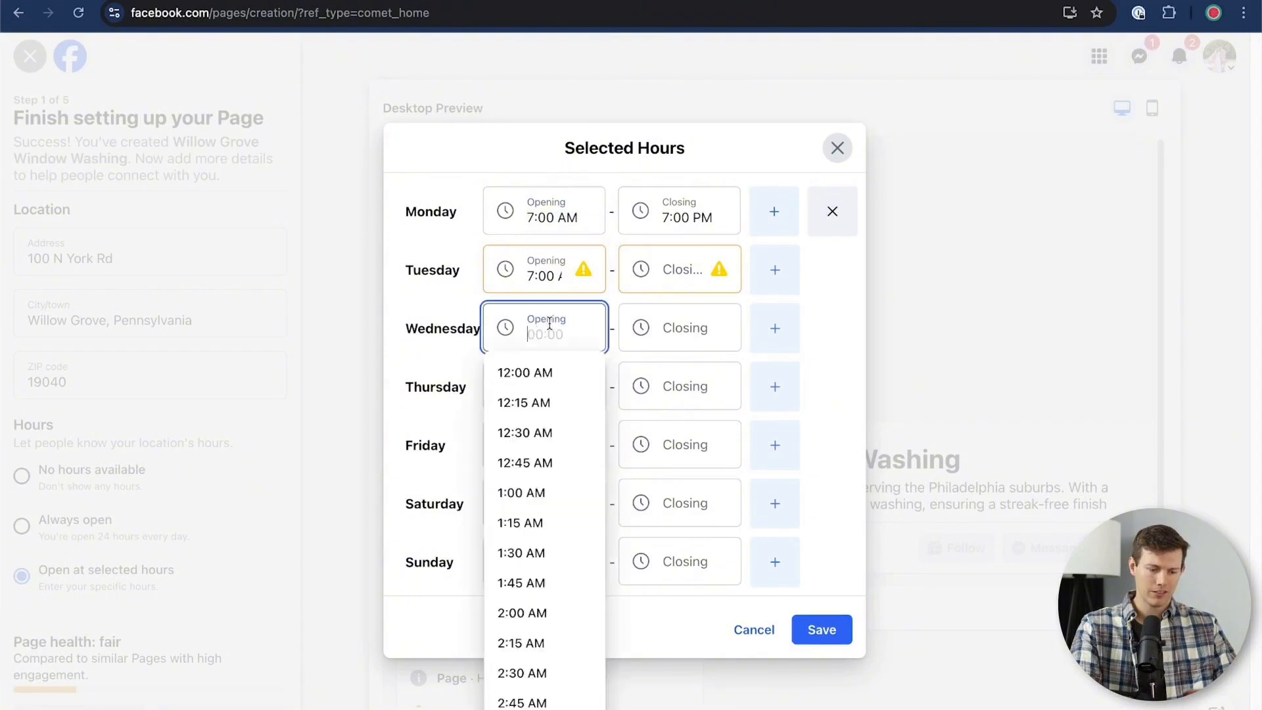
pyautogui.hotkey('ctrl', 'v')
pyautogui.click(455, 387)
pyautogui.click(535, 395)
pyautogui.hotkey('ctrl', 'v')
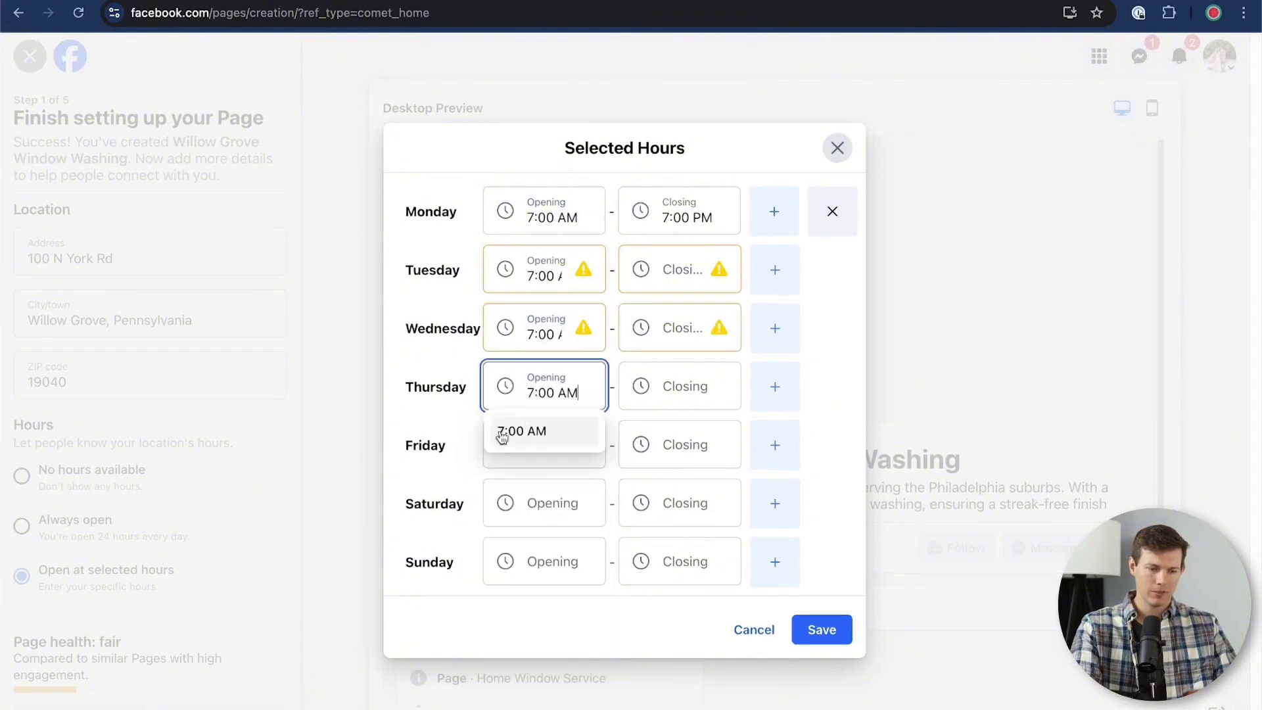
# Fill in 7:00 AM as the opening time for Friday, Saturday and Sunday
pyautogui.click(433, 459)
pyautogui.click(521, 442)
pyautogui.hotkey('ctrl', 'v')
pyautogui.click(453, 535)
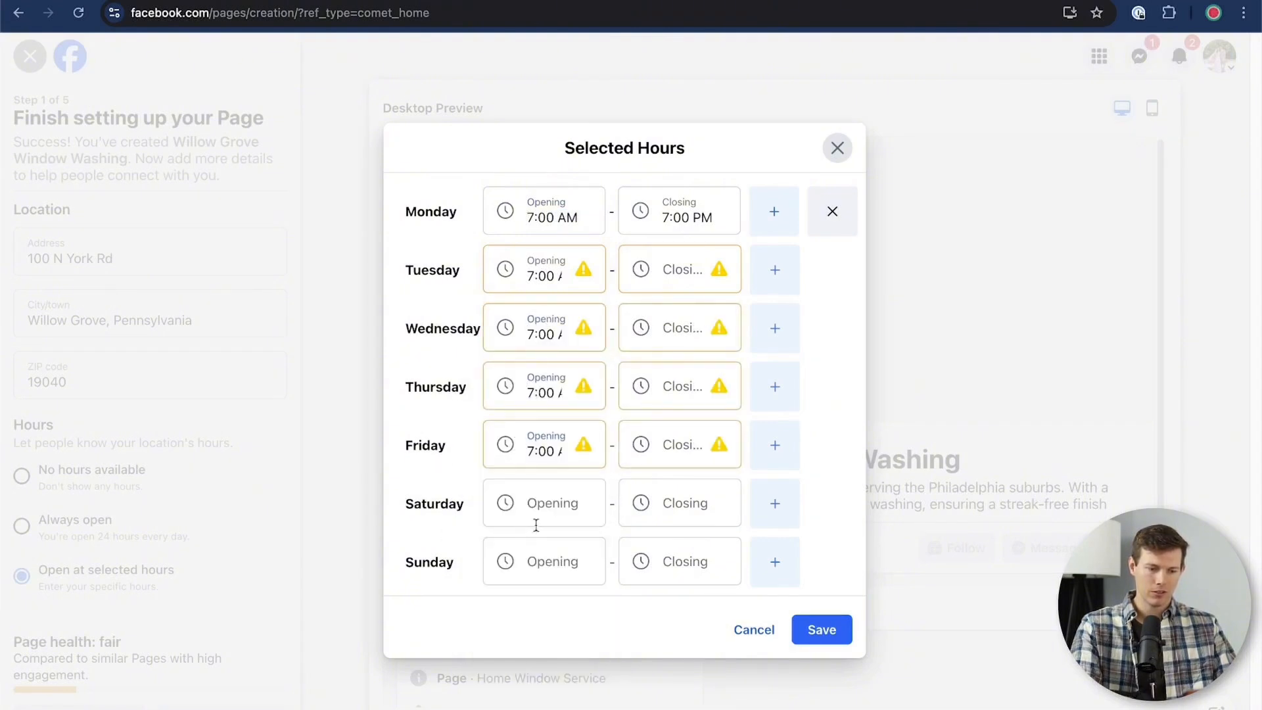
pyautogui.click(536, 524)
pyautogui.hotkey('ctrl', 'v')
pyautogui.click(423, 578)
pyautogui.click(530, 571)
pyautogui.hotkey('ctrl', 'v')
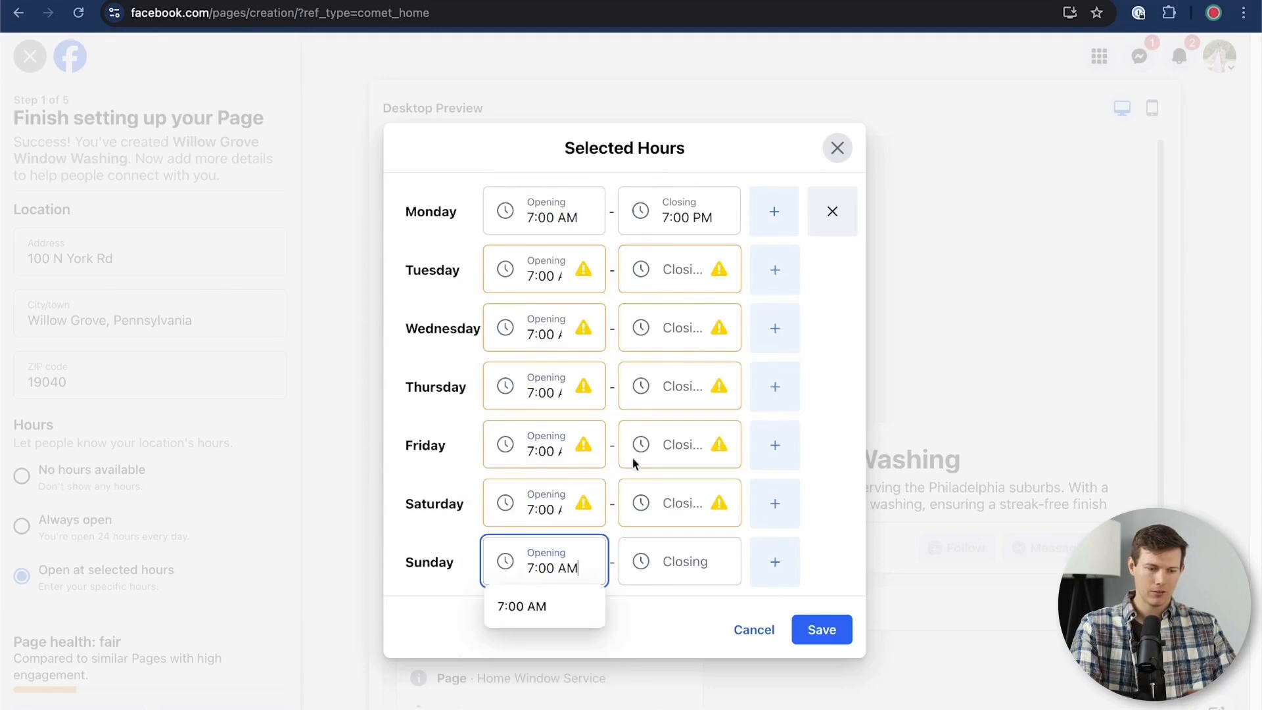
# Copy Monday's 7:00 PM closing time to Tuesday, Wednesday, Thursday and Friday
pyautogui.click(705, 209)
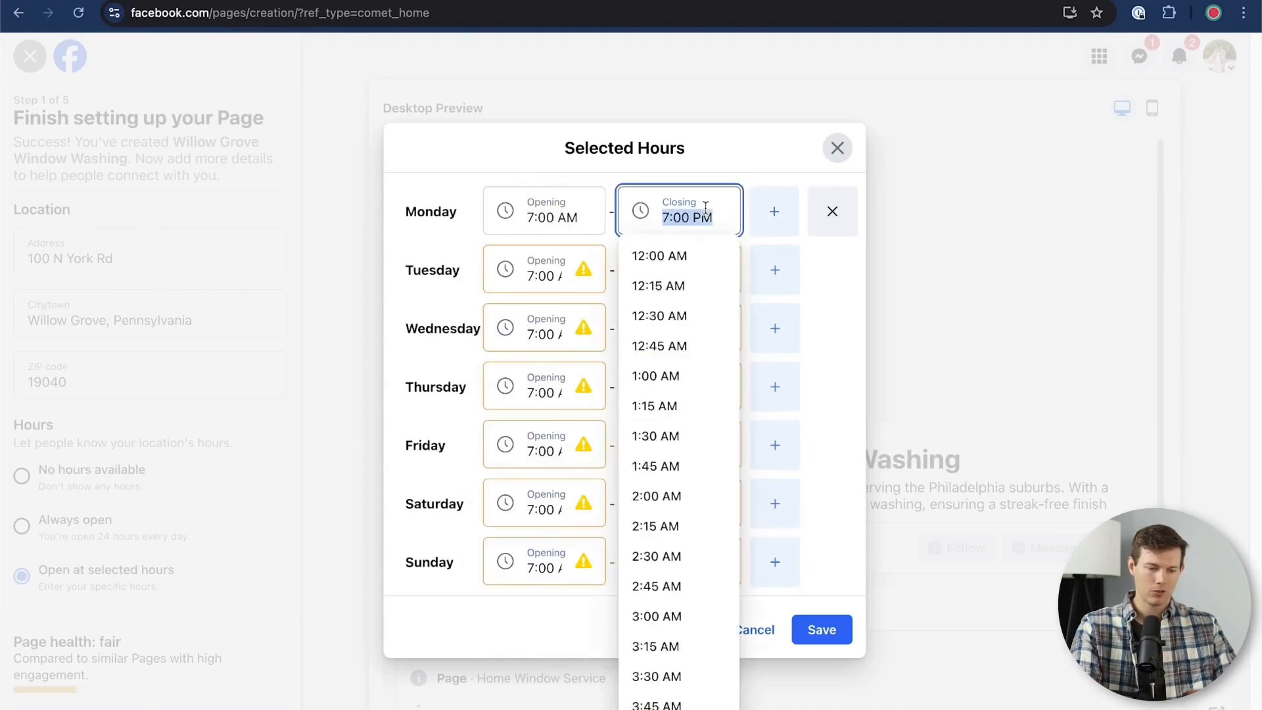
pyautogui.hotkey('ctrl', 'c')
pyautogui.click(667, 269)
pyautogui.hotkey('ctrl', 'v')
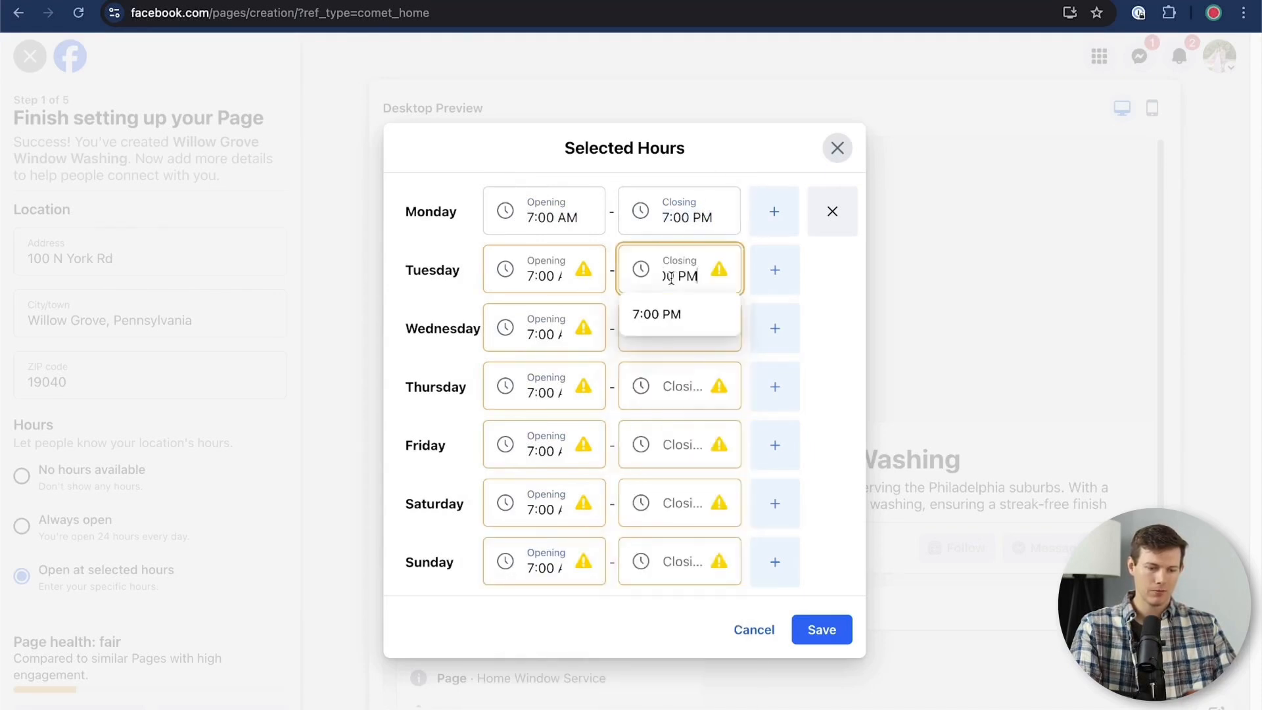
pyautogui.click(677, 375)
pyautogui.hotkey('ctrl', 'v')
pyautogui.click(673, 314)
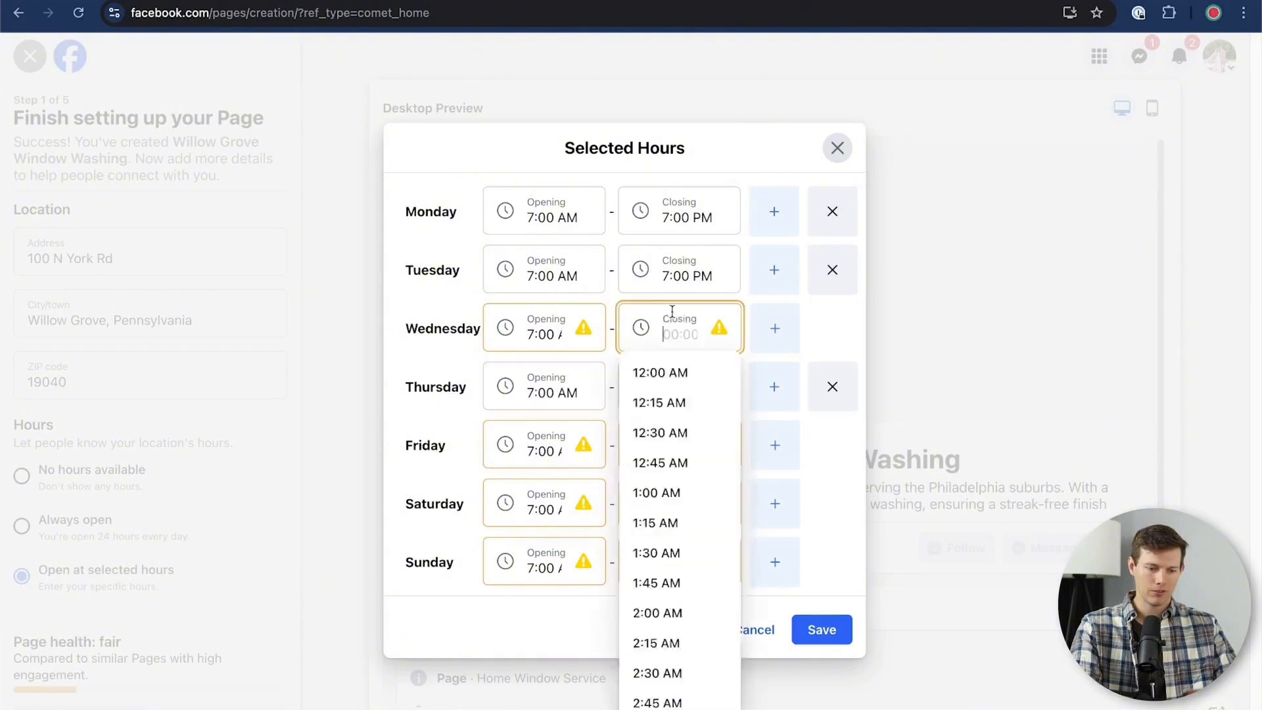
pyautogui.hotkey('ctrl', 'v')
pyautogui.click(650, 460)
pyautogui.hotkey('ctrl', 'v')
# Set Sunday's closing time to 2:00 PM and Saturday's closing time to 7:00 PM
pyautogui.click(677, 565)
pyautogui.scroll(-3, 657, 657)
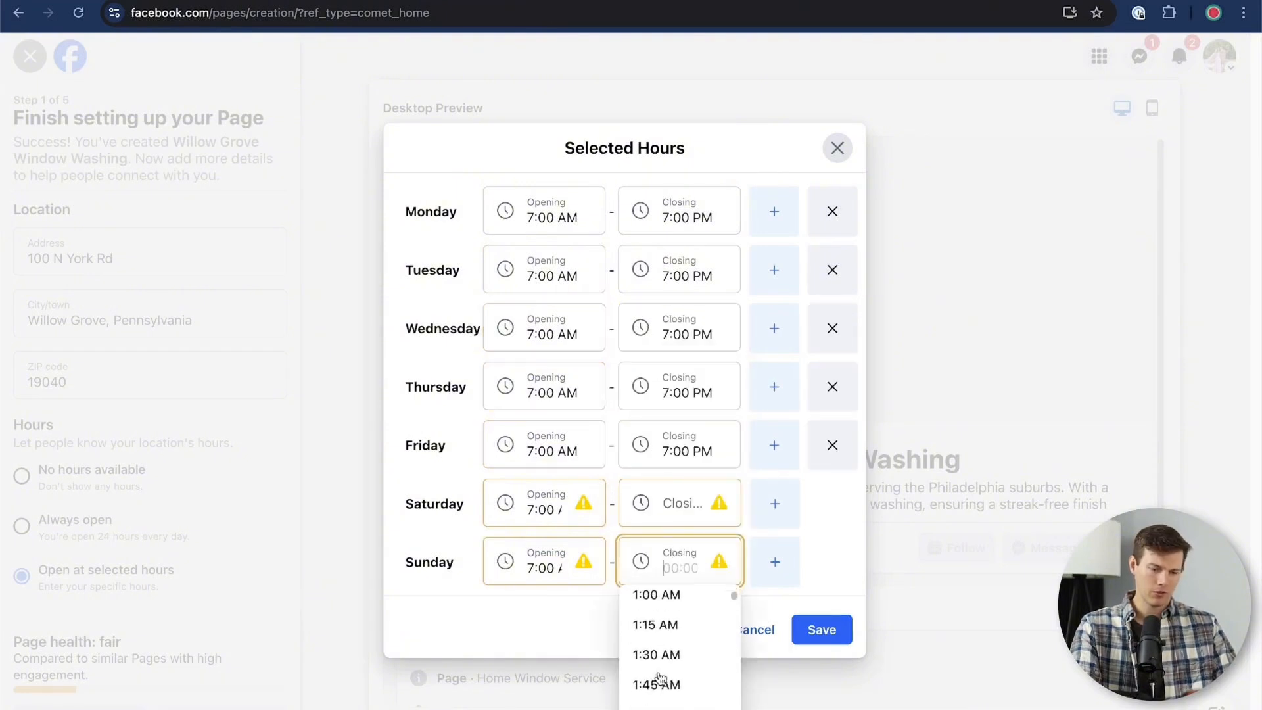
pyautogui.scroll(-14, 661, 678)
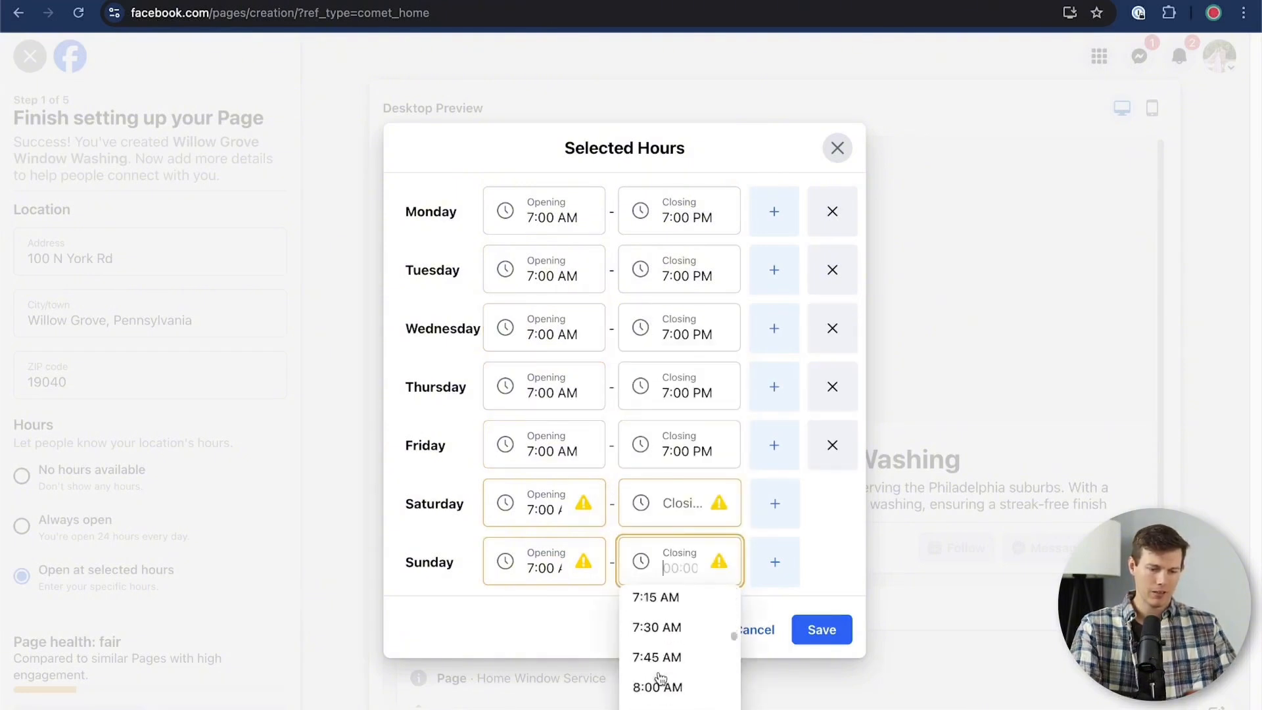
pyautogui.scroll(-10, 661, 678)
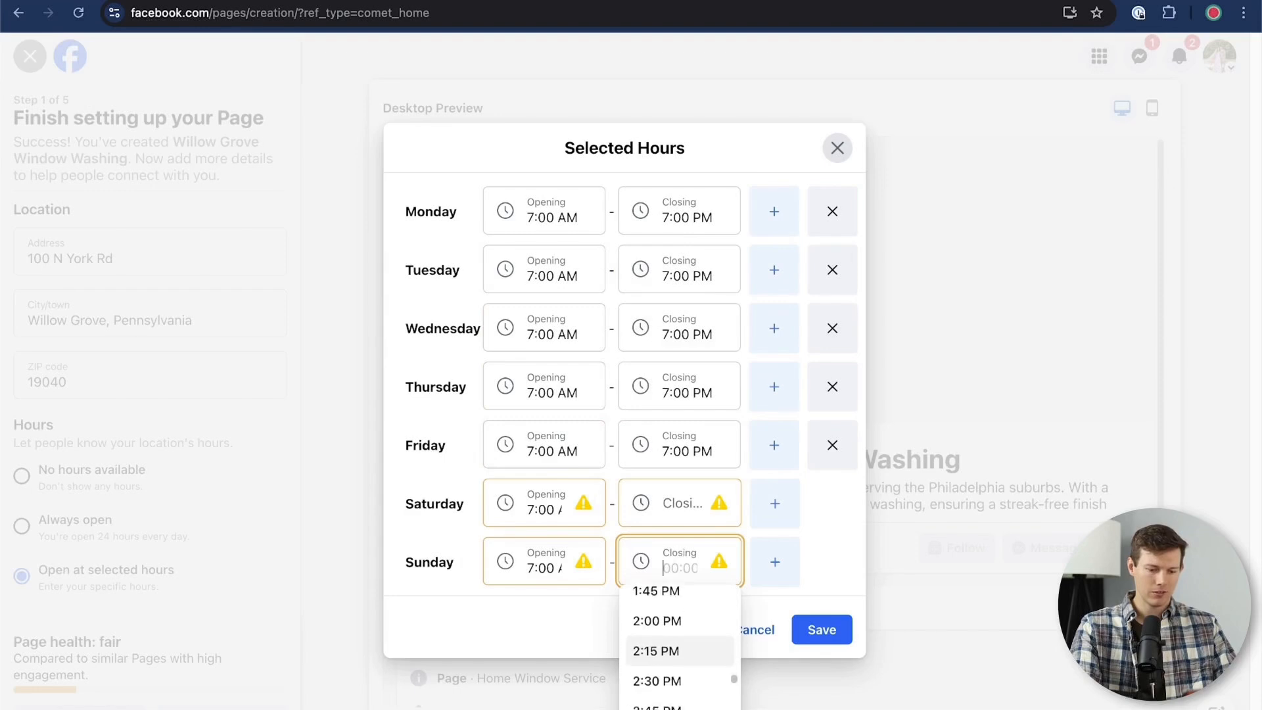
pyautogui.click(666, 613)
pyautogui.click(676, 504)
pyautogui.hotkey('ctrl', 'v')
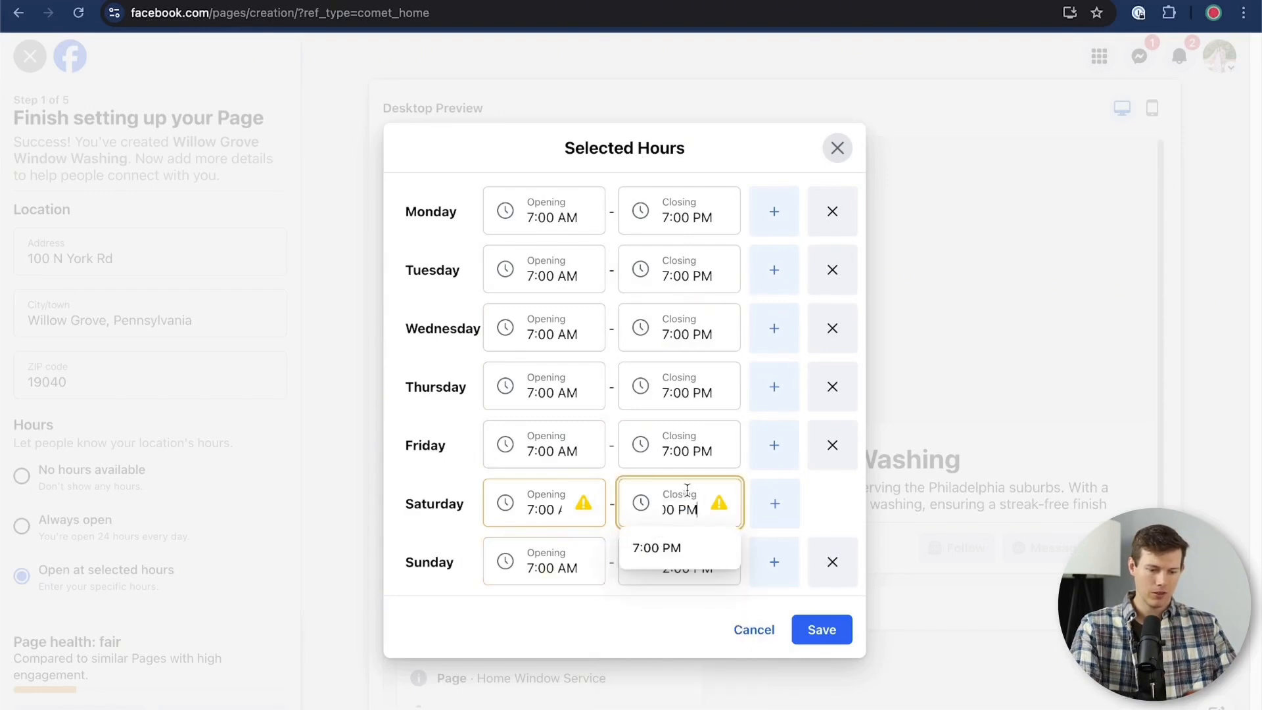
pyautogui.click(657, 623)
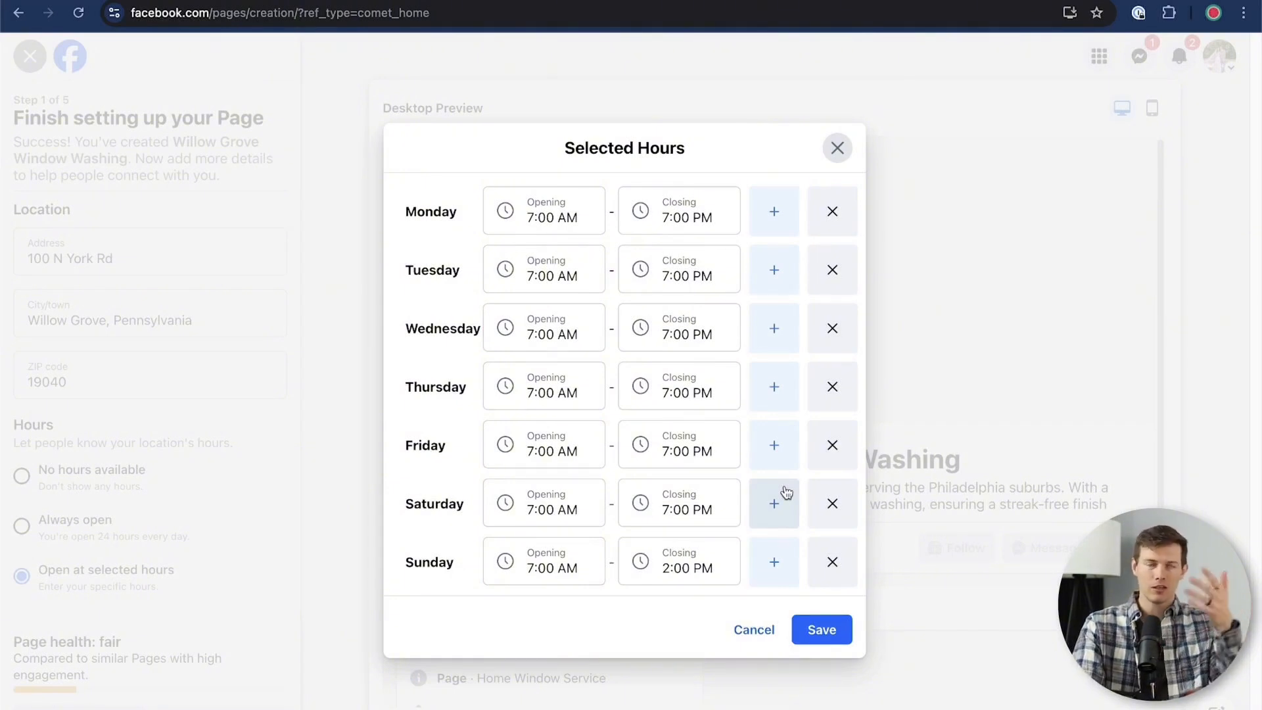
# Add a second time slot for Monday and set the first slot's closing time to 11:00 AM
pyautogui.click(775, 231)
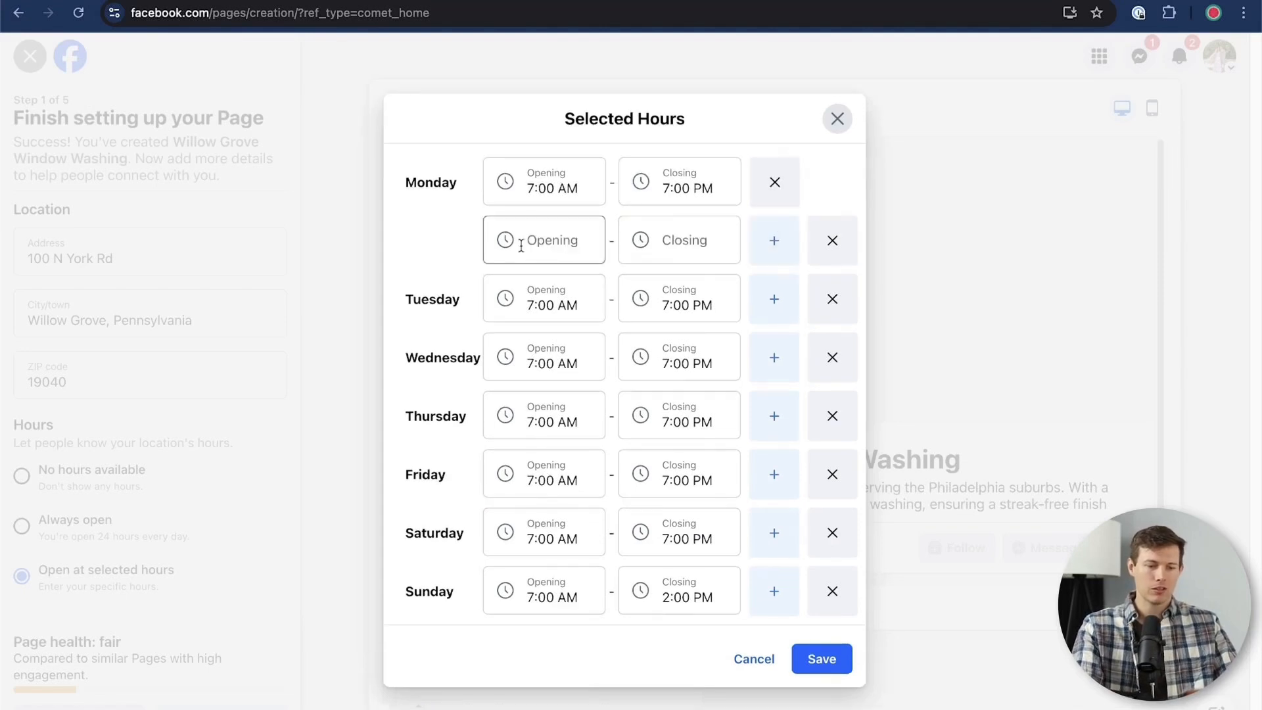
pyautogui.click(660, 188)
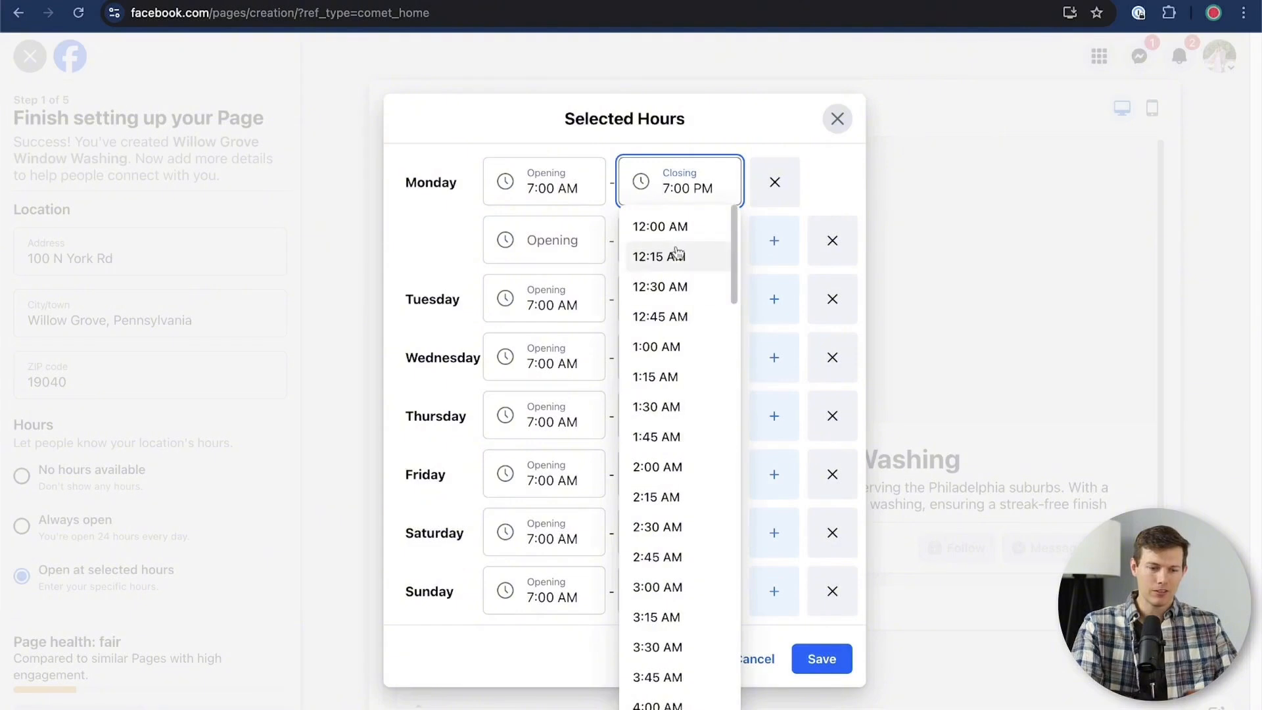
pyautogui.scroll(-2, 662, 553)
pyautogui.scroll(-8, 662, 553)
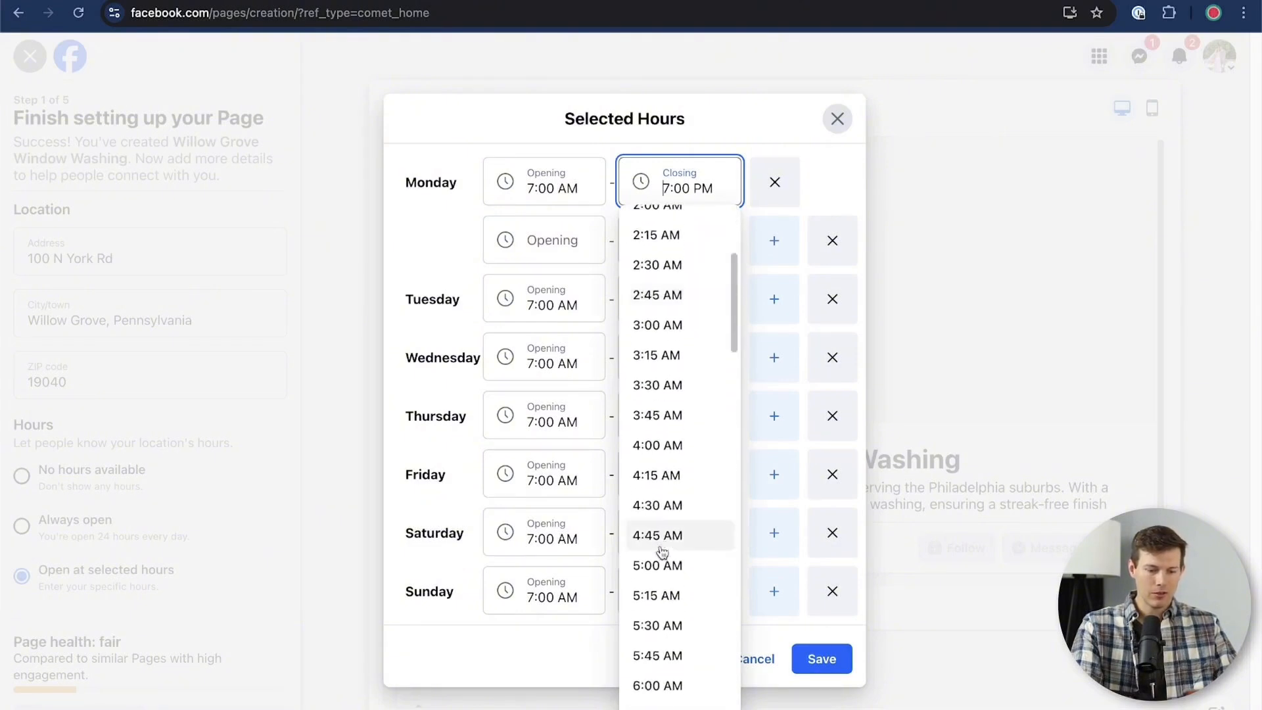
pyautogui.scroll(-6, 659, 507)
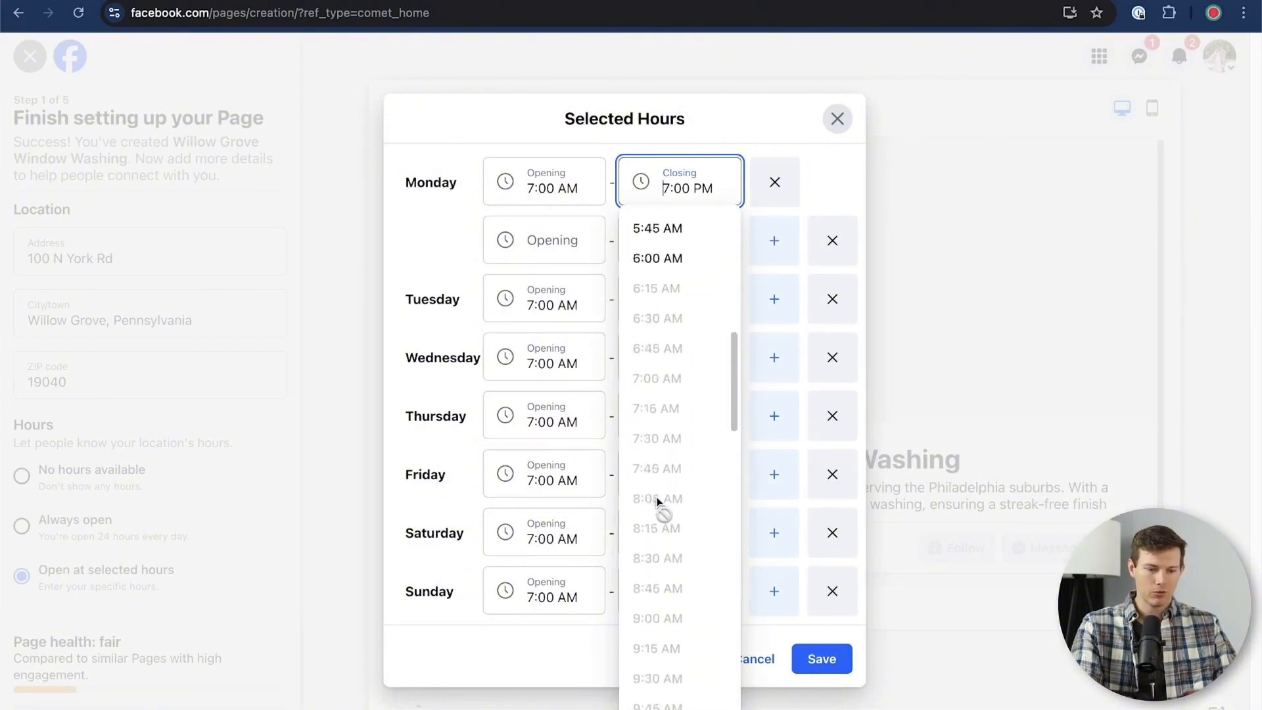
pyautogui.click(659, 471)
# Set Monday's second slot to 12:00 PM – 5:00 PM and save the selected hours
pyautogui.click(543, 237)
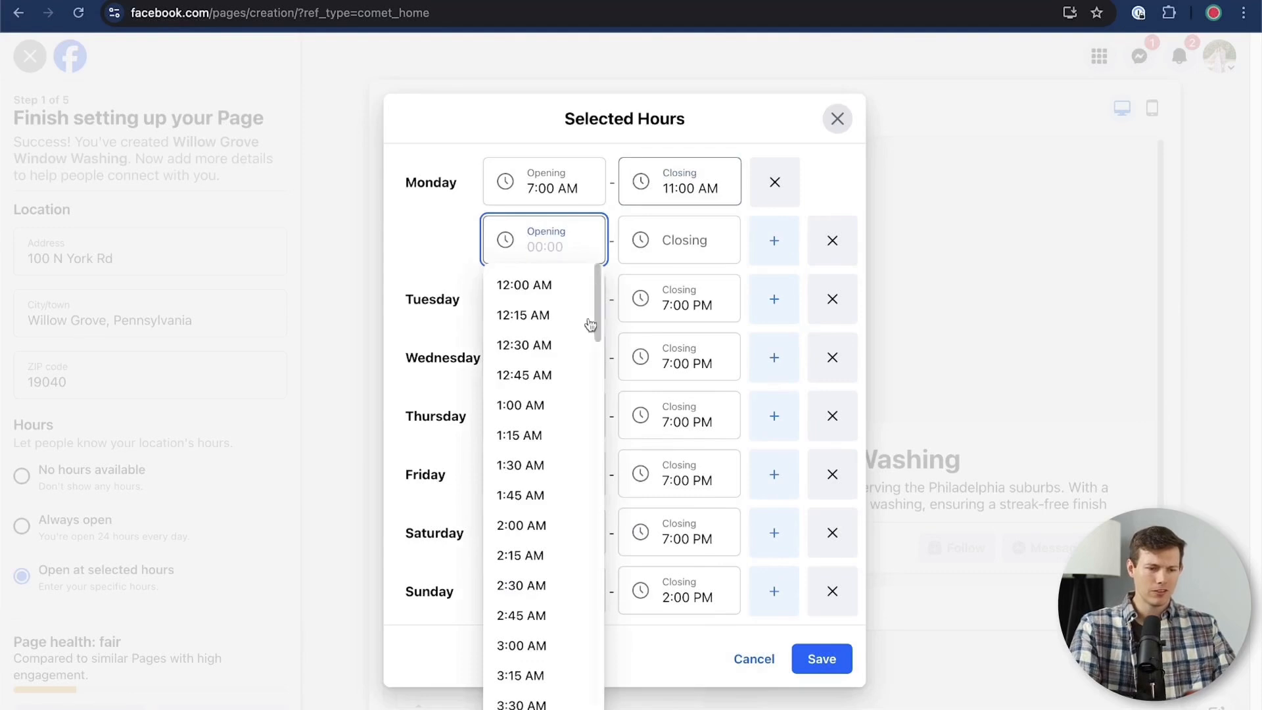
pyautogui.scroll(-10, 506, 634)
pyautogui.scroll(-4, 507, 633)
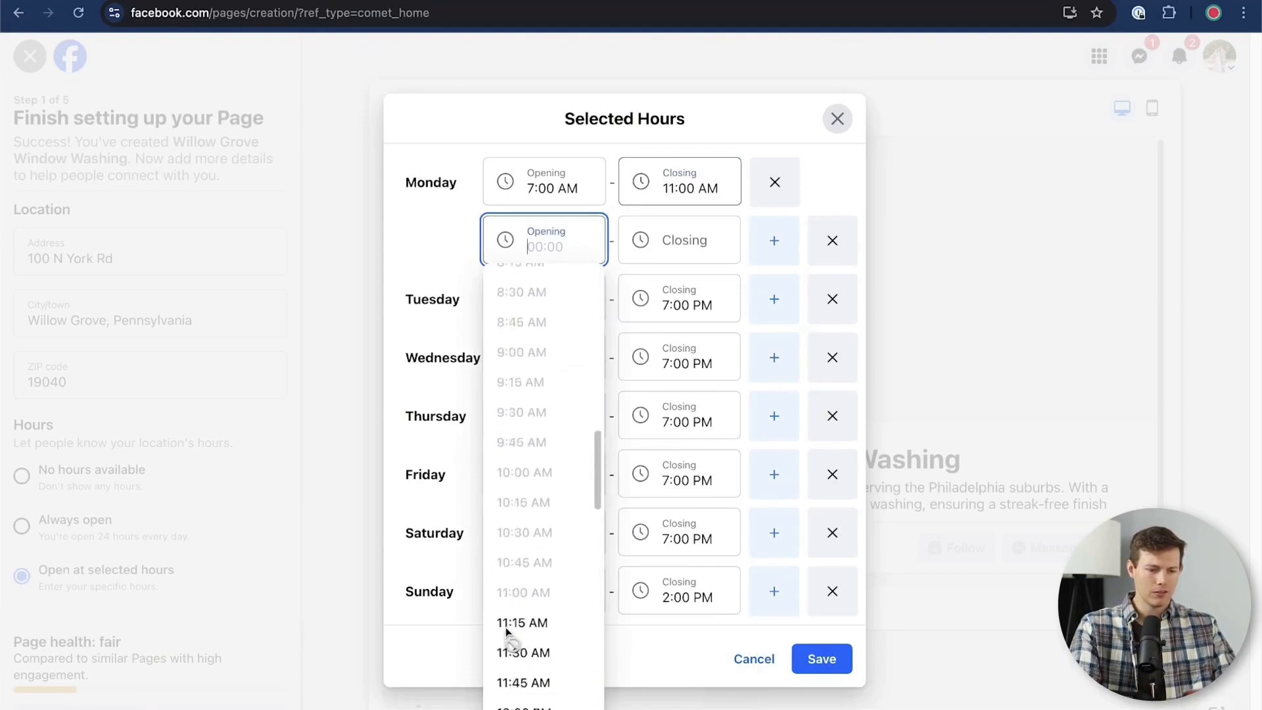
pyautogui.click(546, 465)
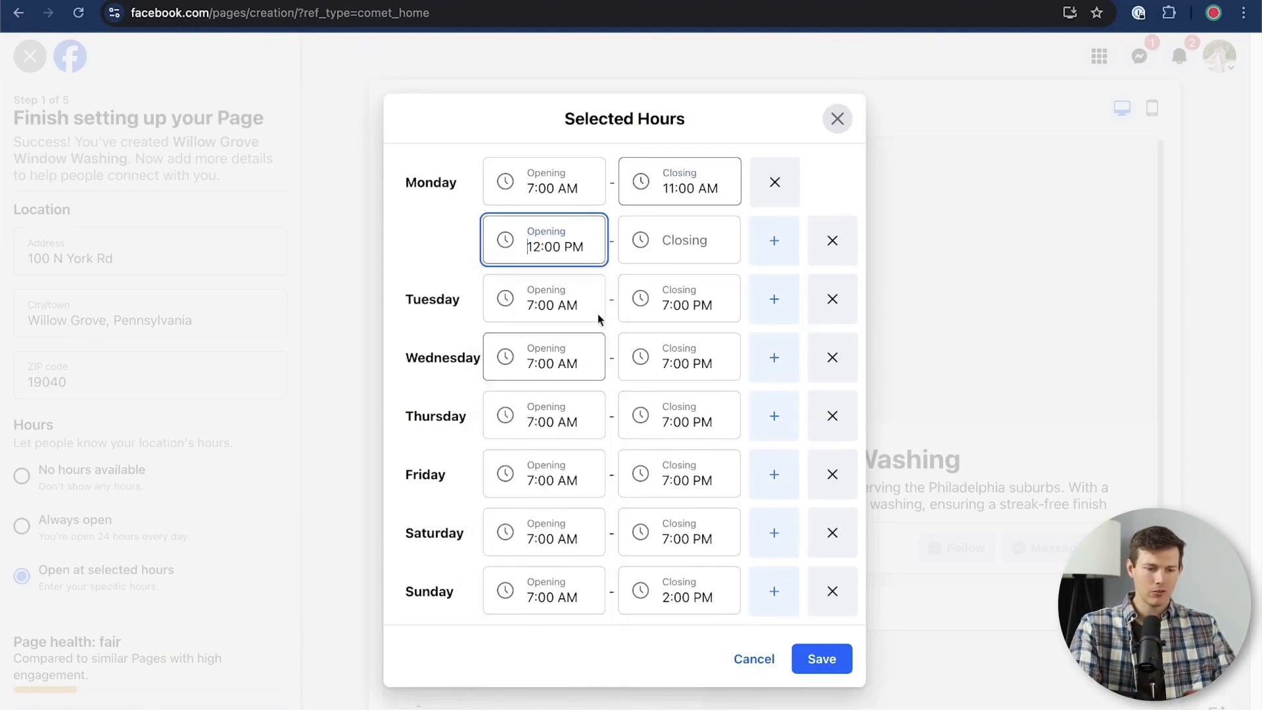
pyautogui.click(664, 223)
pyautogui.scroll(-12, 641, 507)
pyautogui.scroll(-10, 639, 514)
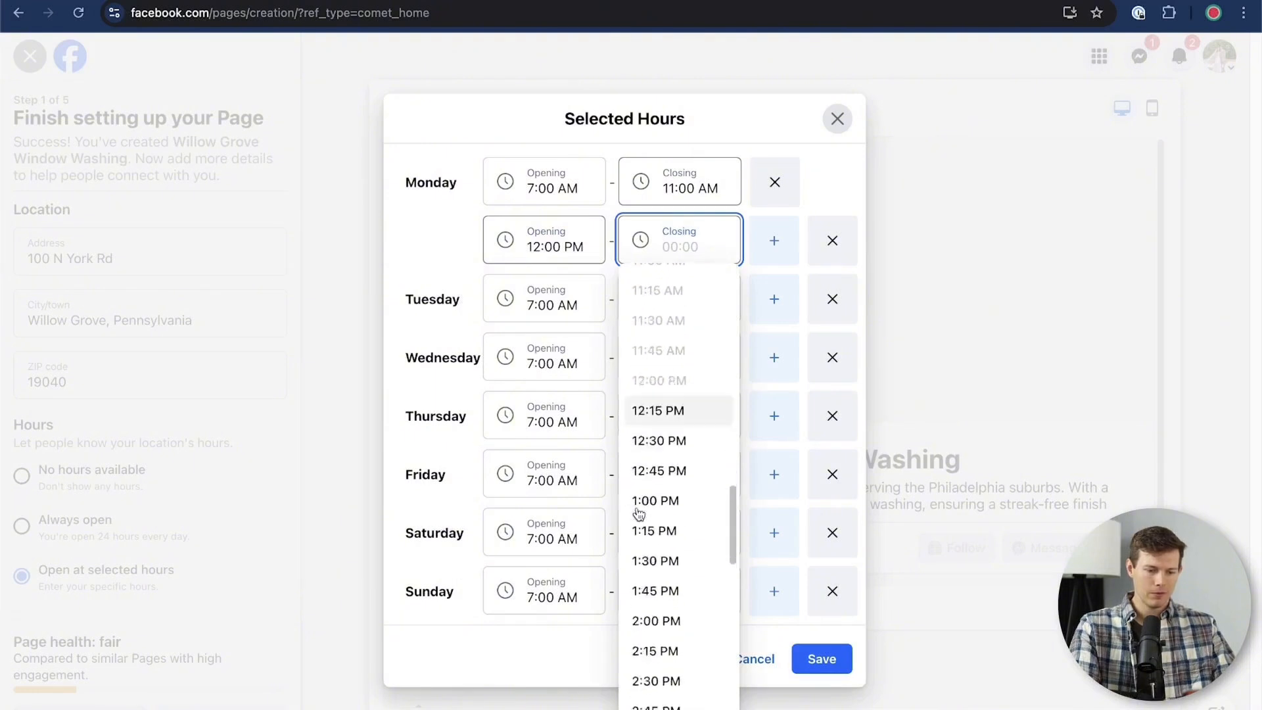
pyautogui.click(657, 454)
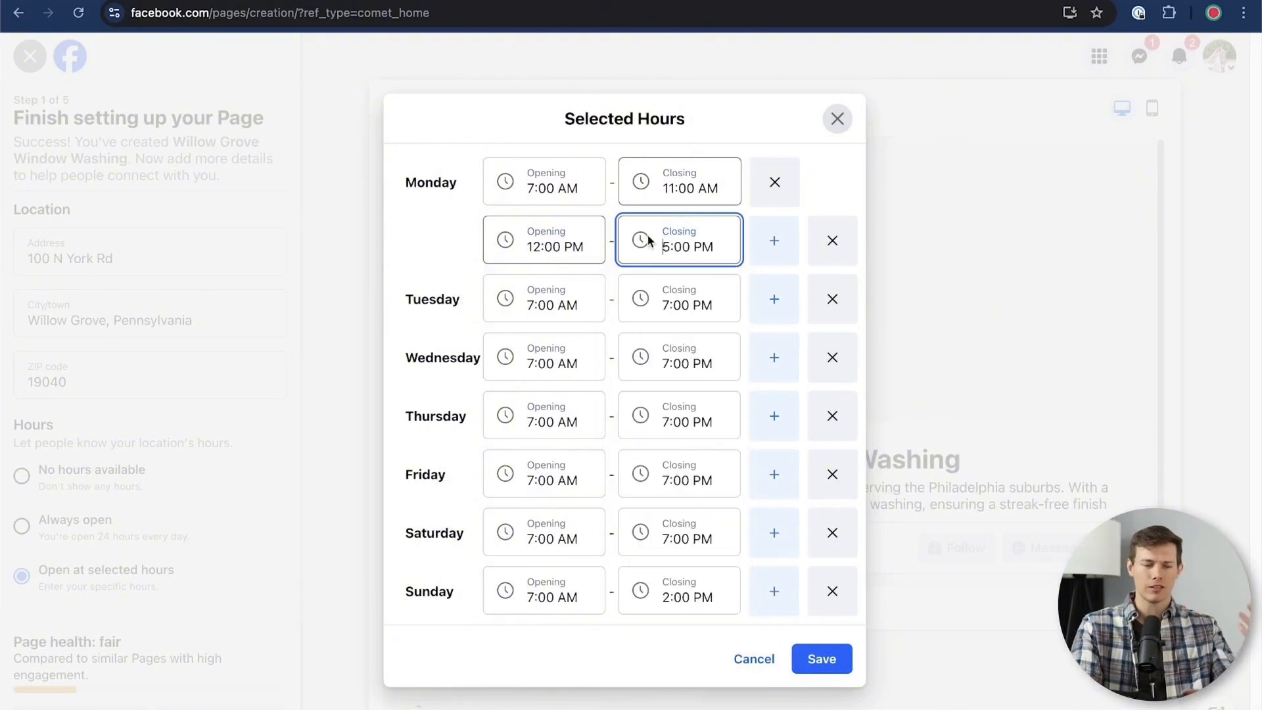
pyautogui.click(823, 664)
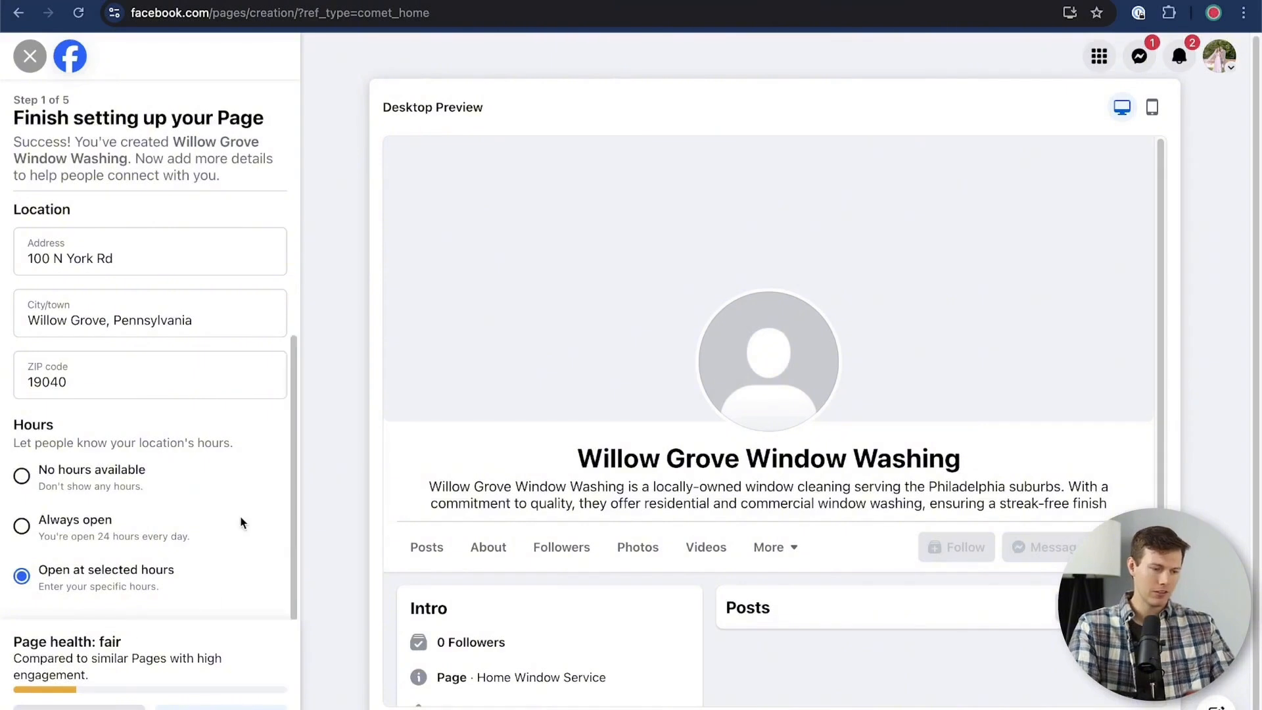
pyautogui.scroll(1, 241, 523)
pyautogui.scroll(3, 240, 522)
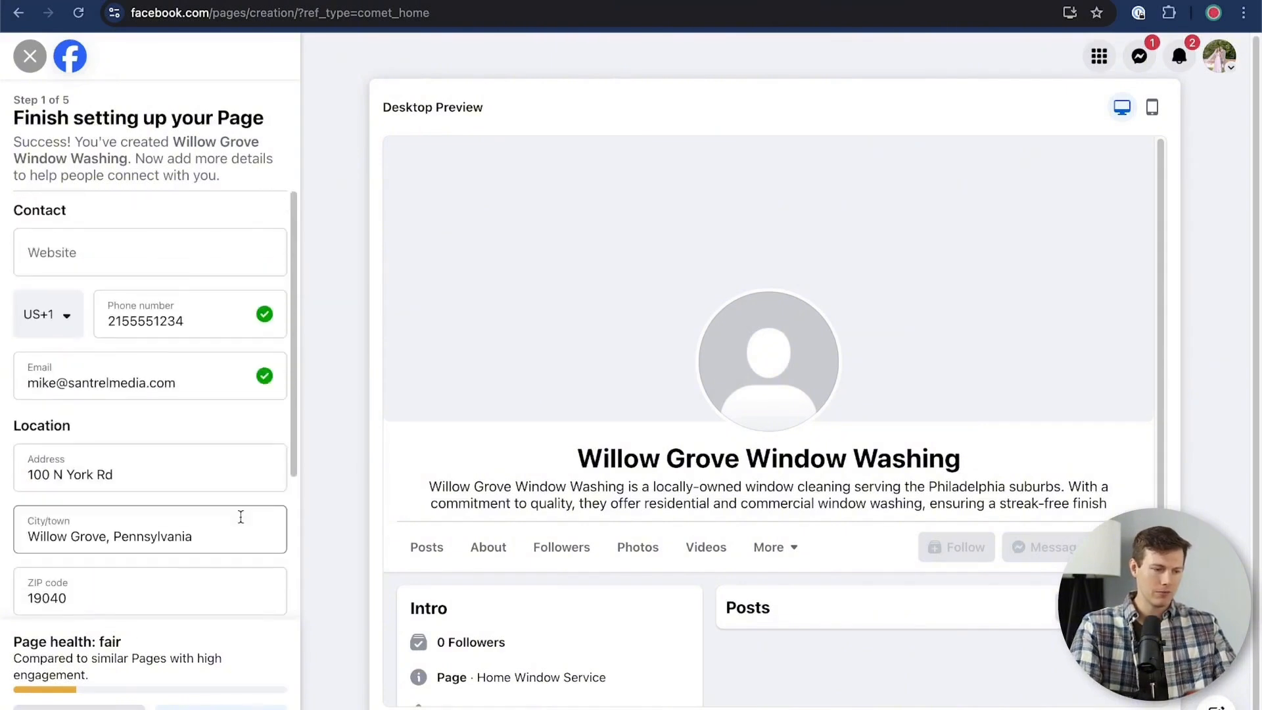
pyautogui.click(102, 252)
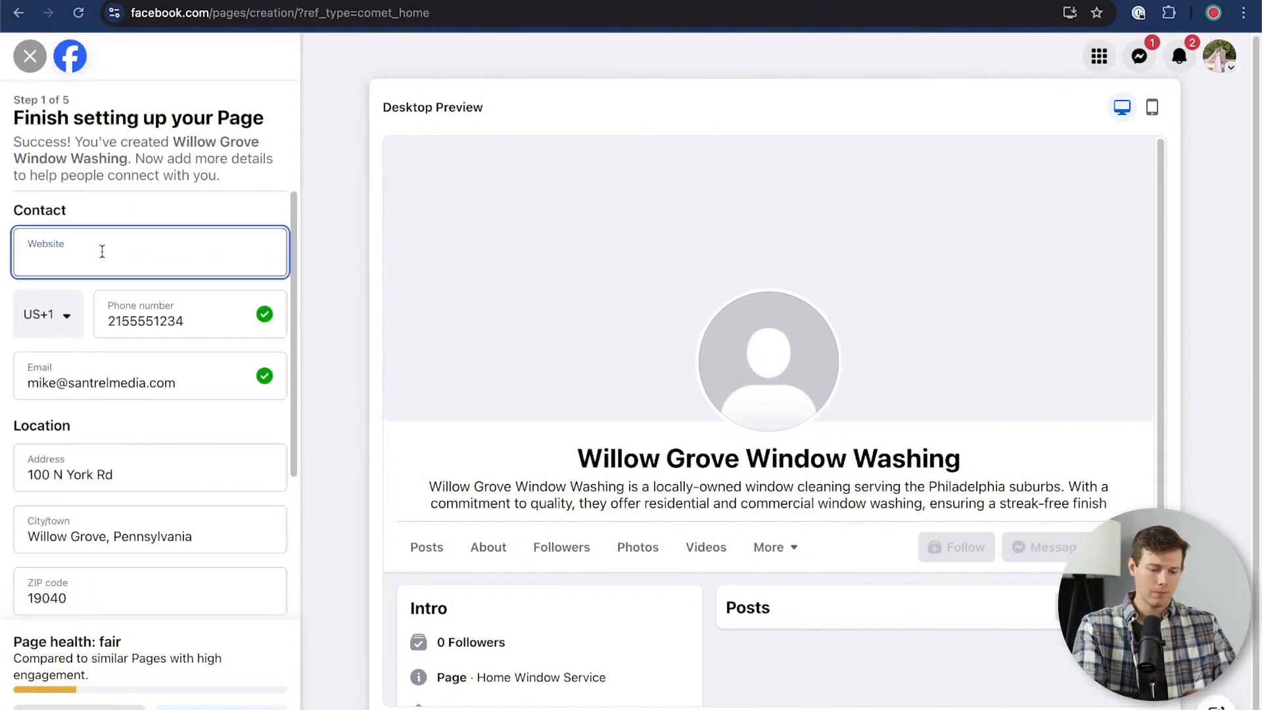
pyautogui.write('https://youtube.com/santrelmedia')
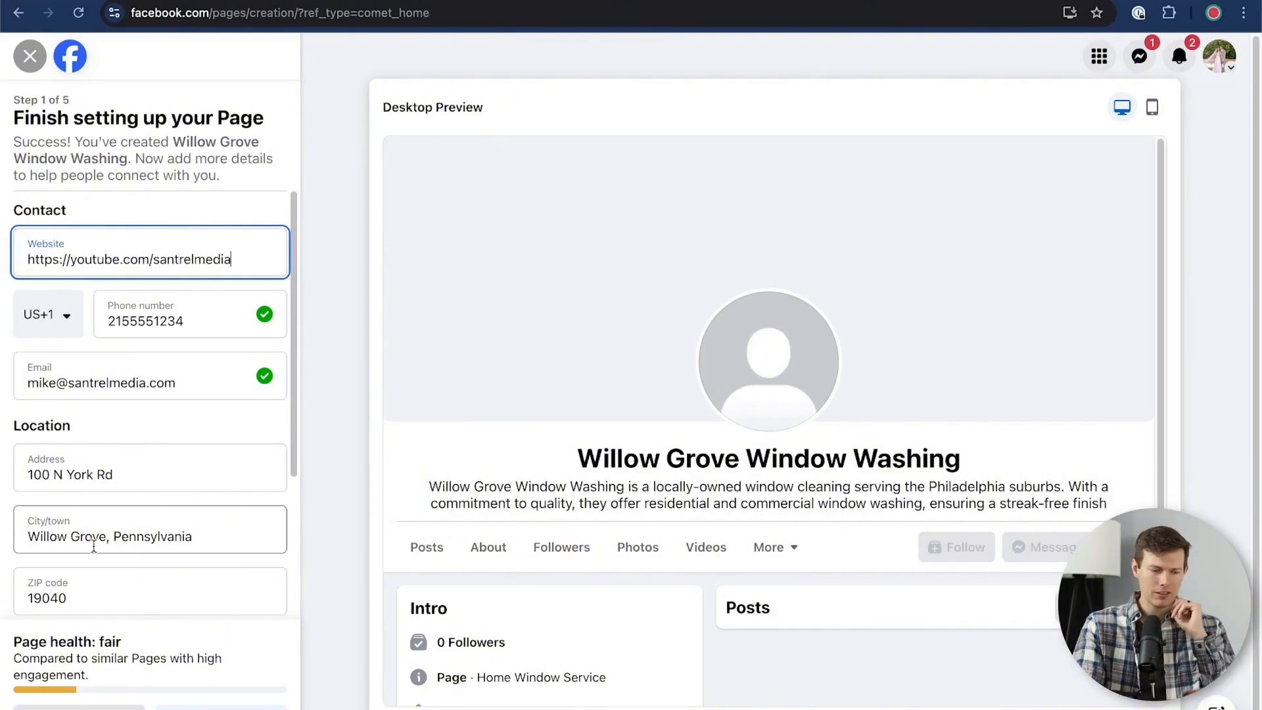
pyautogui.scroll(-3, 94, 546)
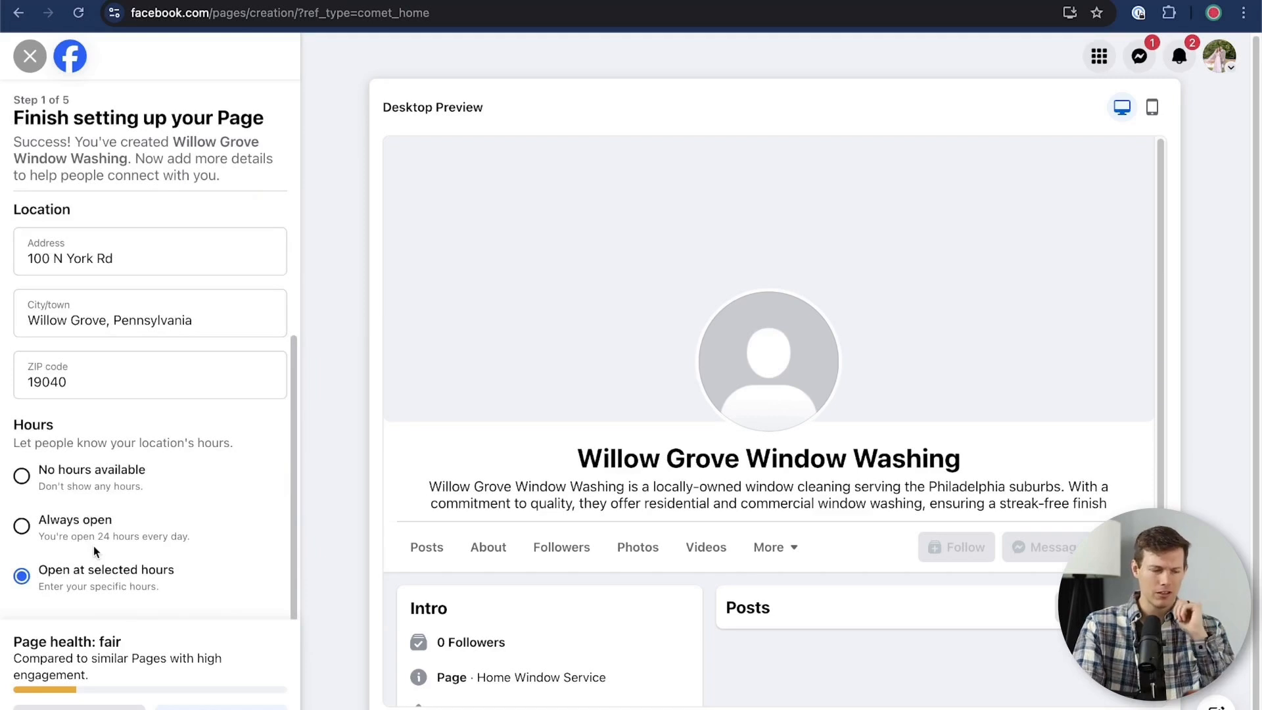
pyautogui.click(221, 708)
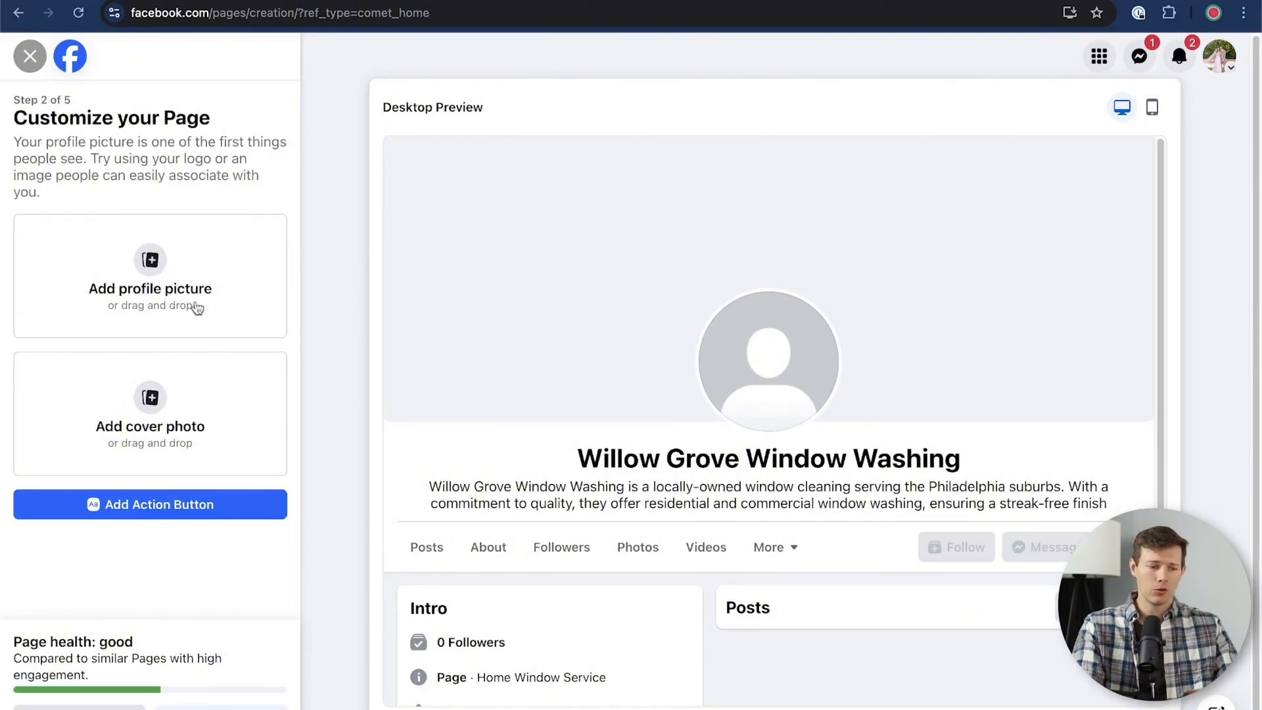
pyautogui.click(164, 279)
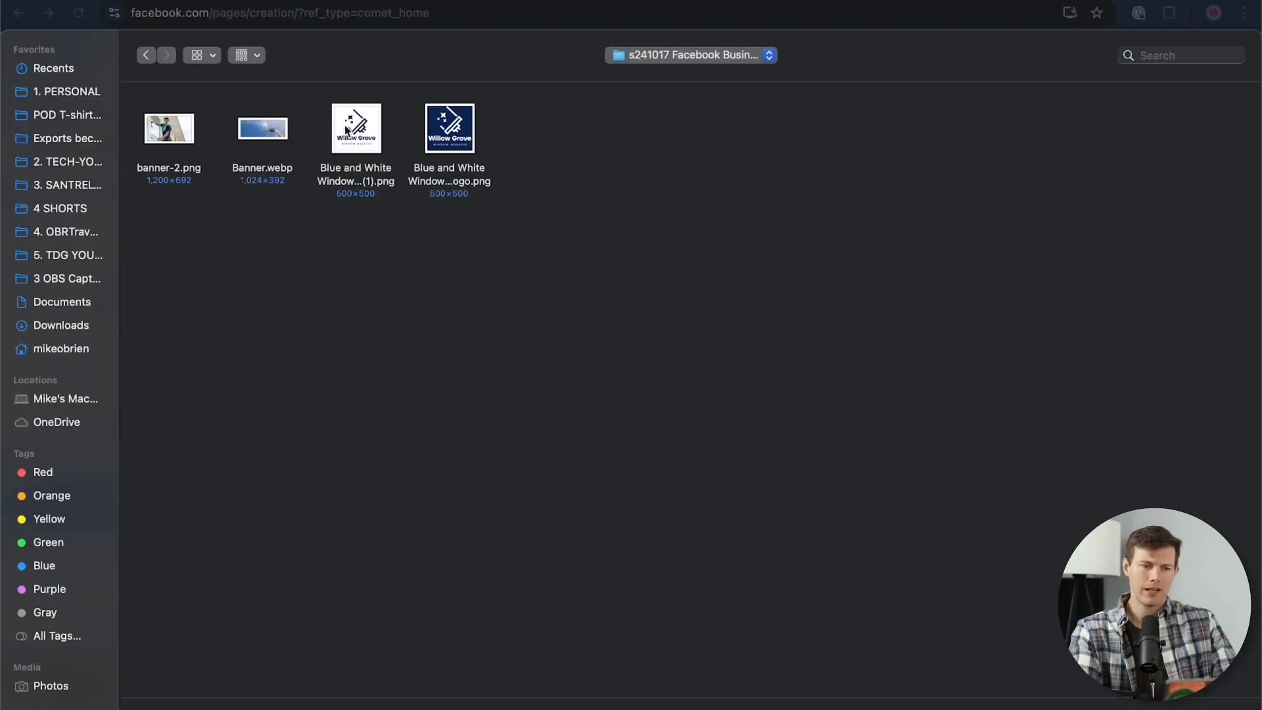
pyautogui.click(462, 135)
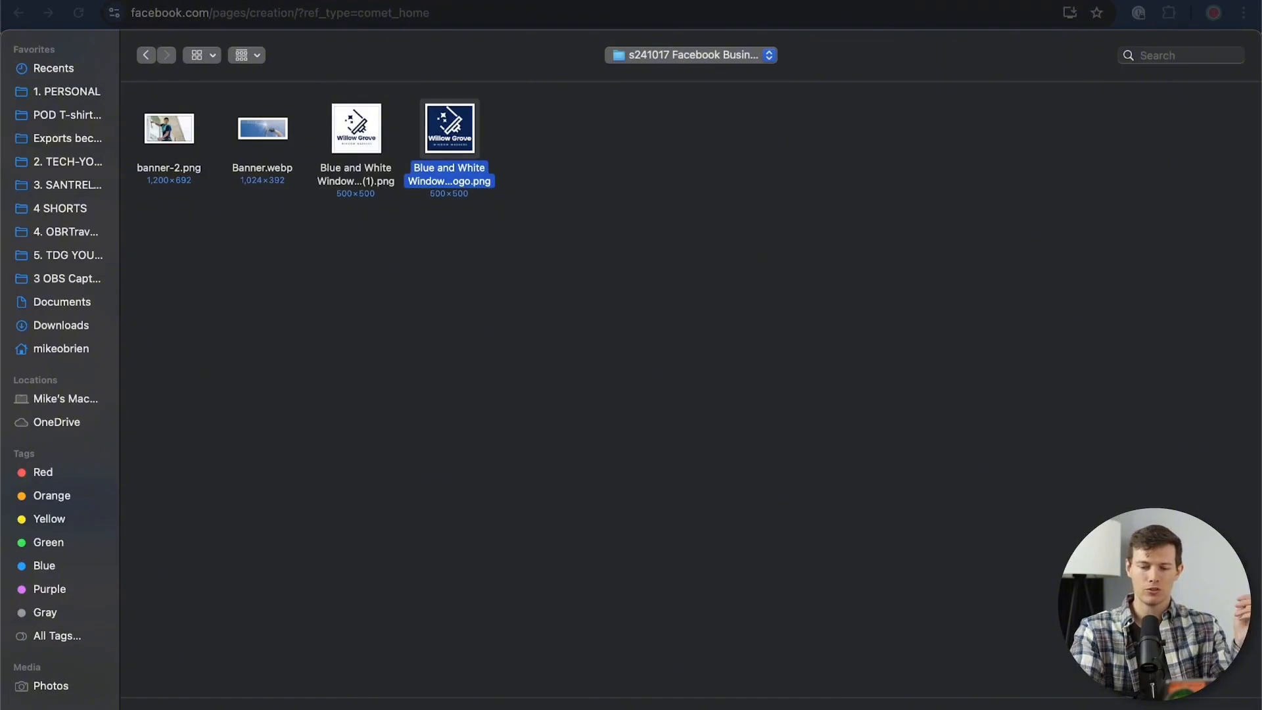
pyautogui.press('Return')
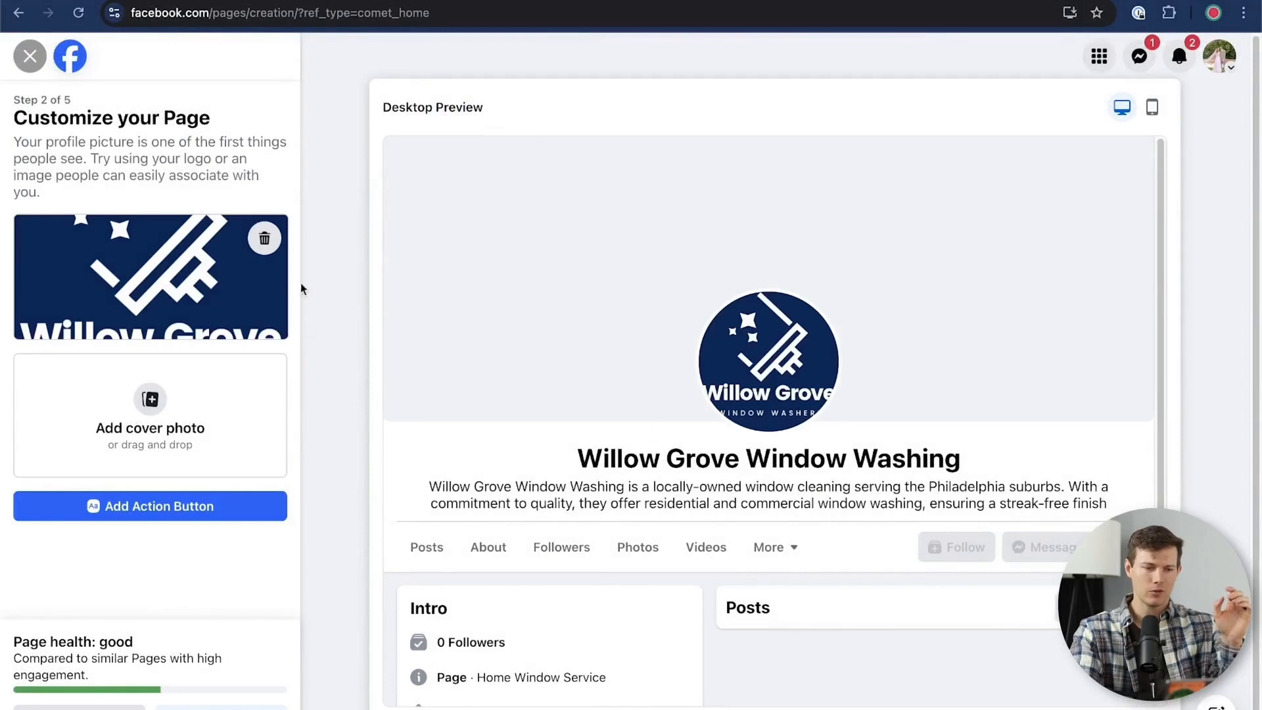
# Replace the profile picture with the white-background Willow Grove logo, the PNG whose name ends in (1)
pyautogui.click(258, 248)
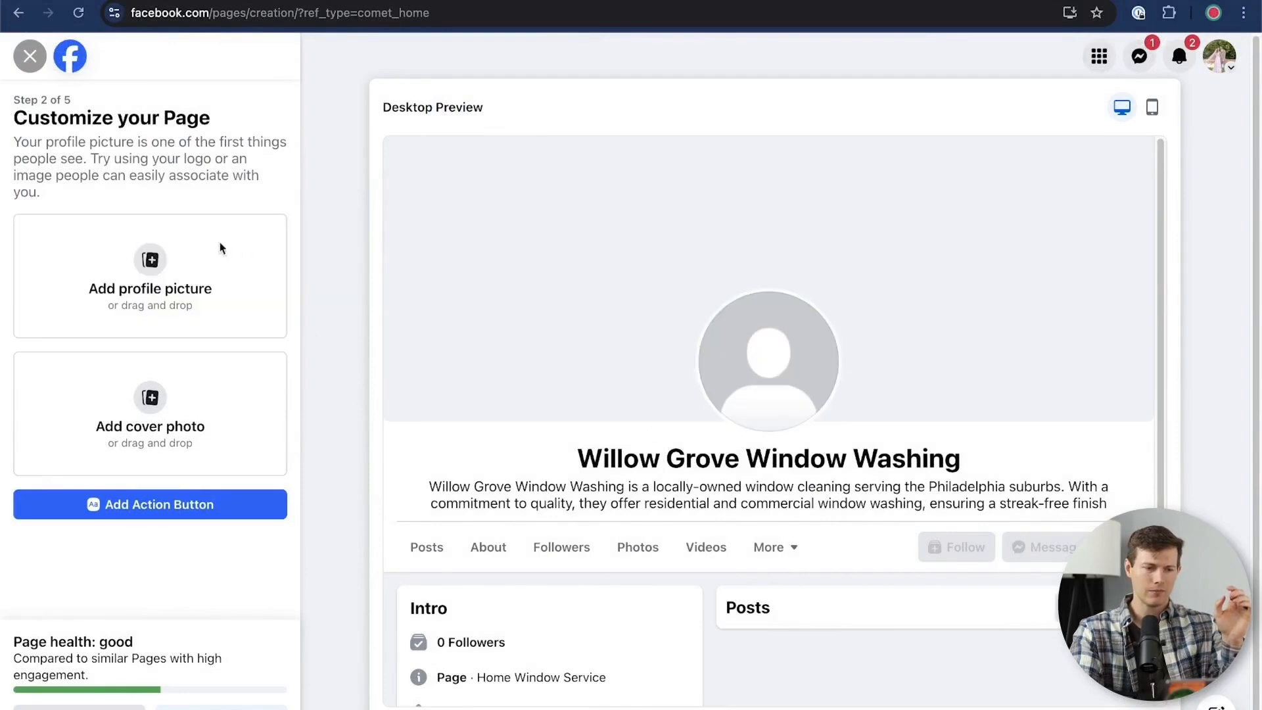
pyautogui.click(159, 270)
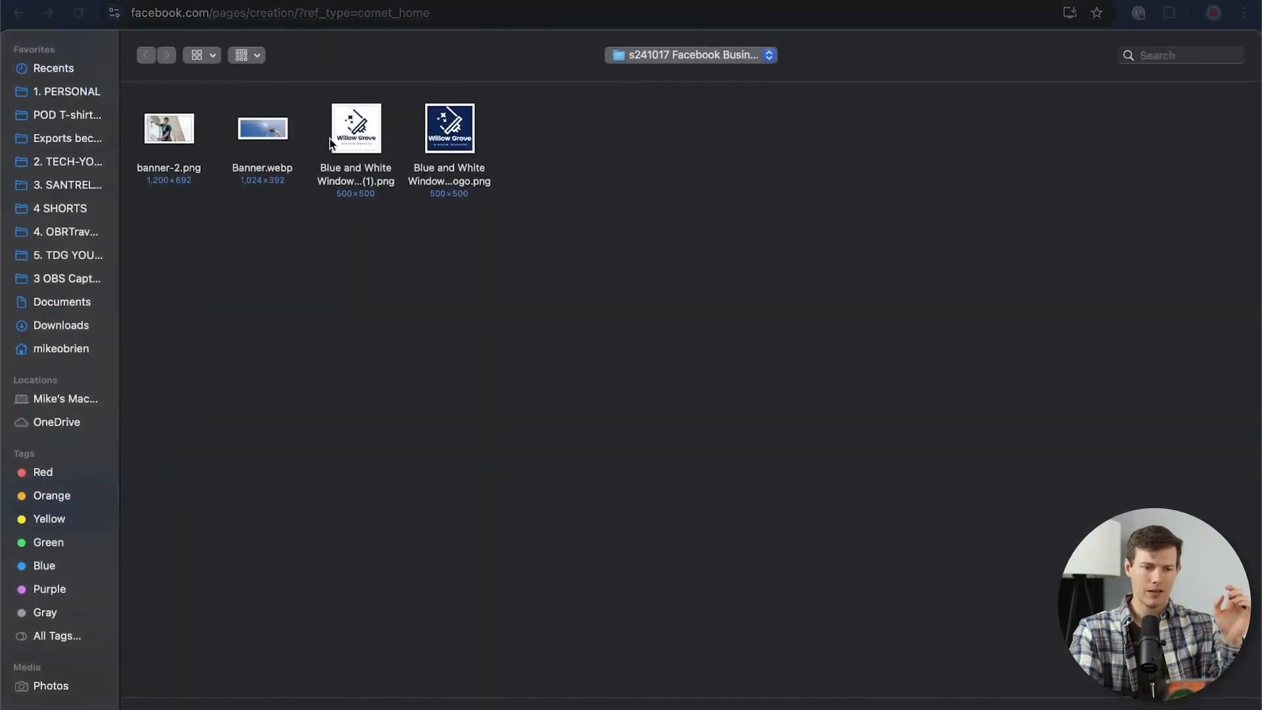
pyautogui.click(358, 141)
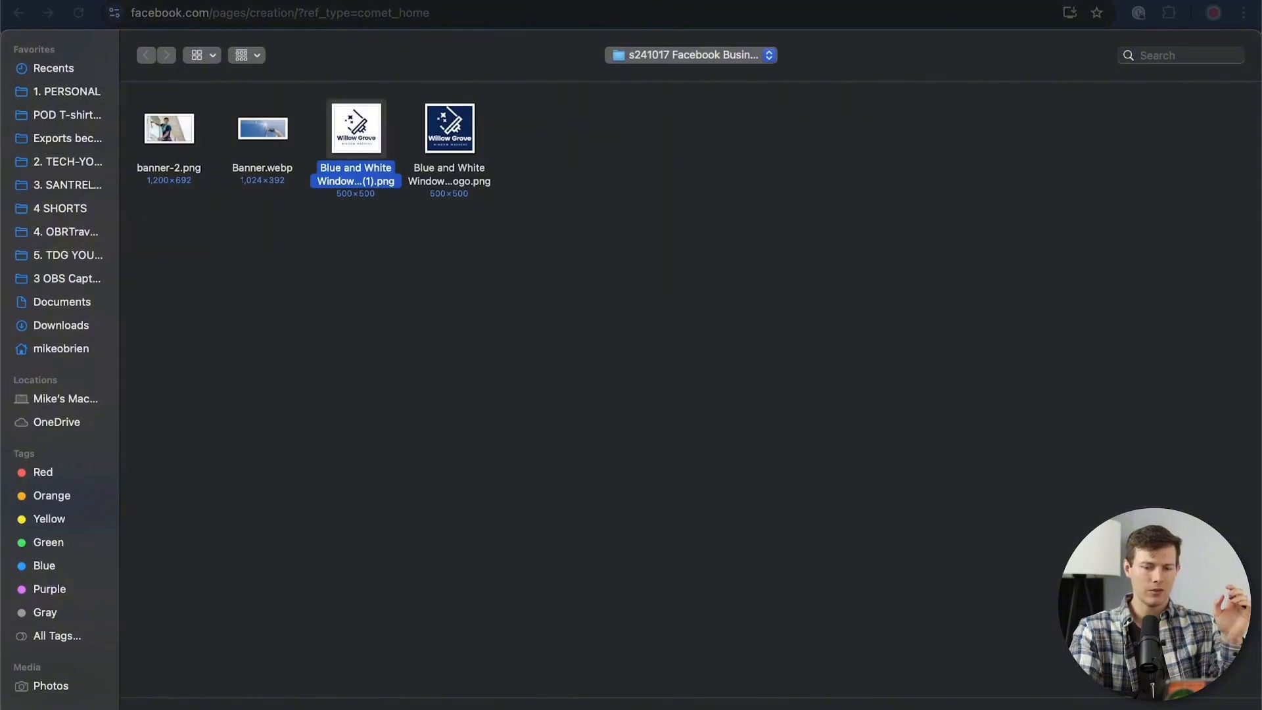
pyautogui.press('Return')
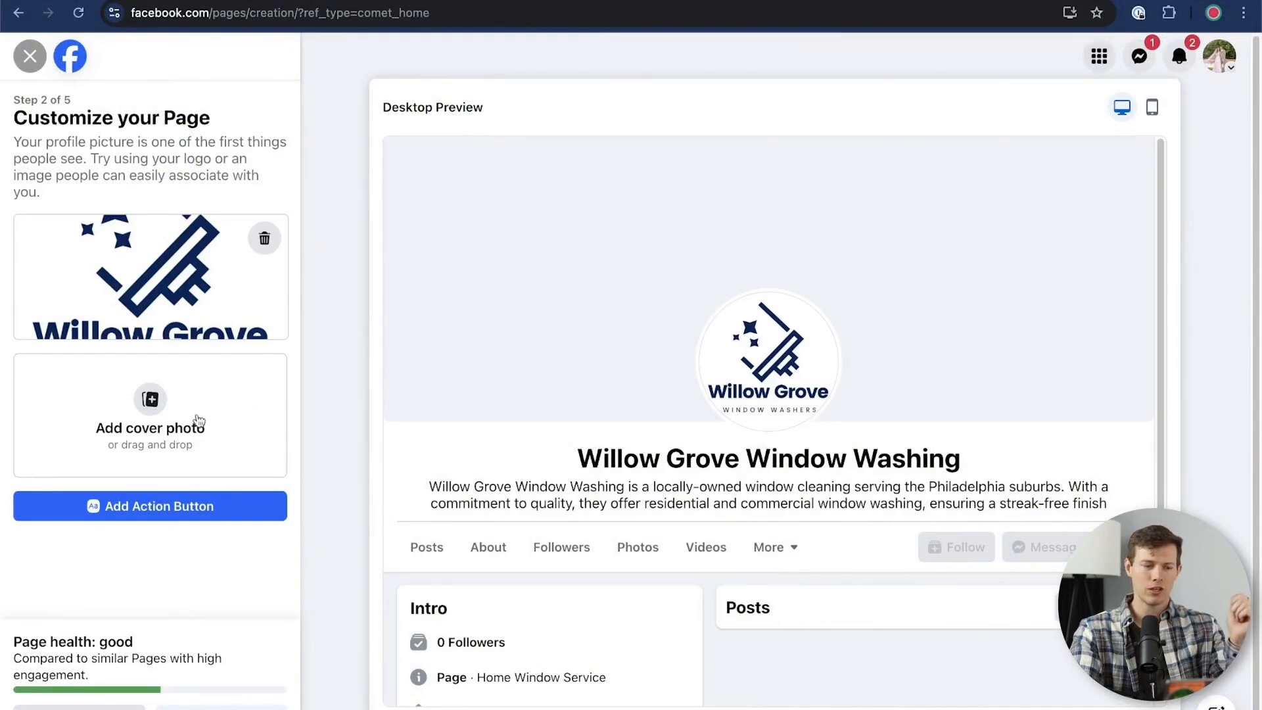
# Add Banner.webp as the Page's cover photo
pyautogui.click(154, 418)
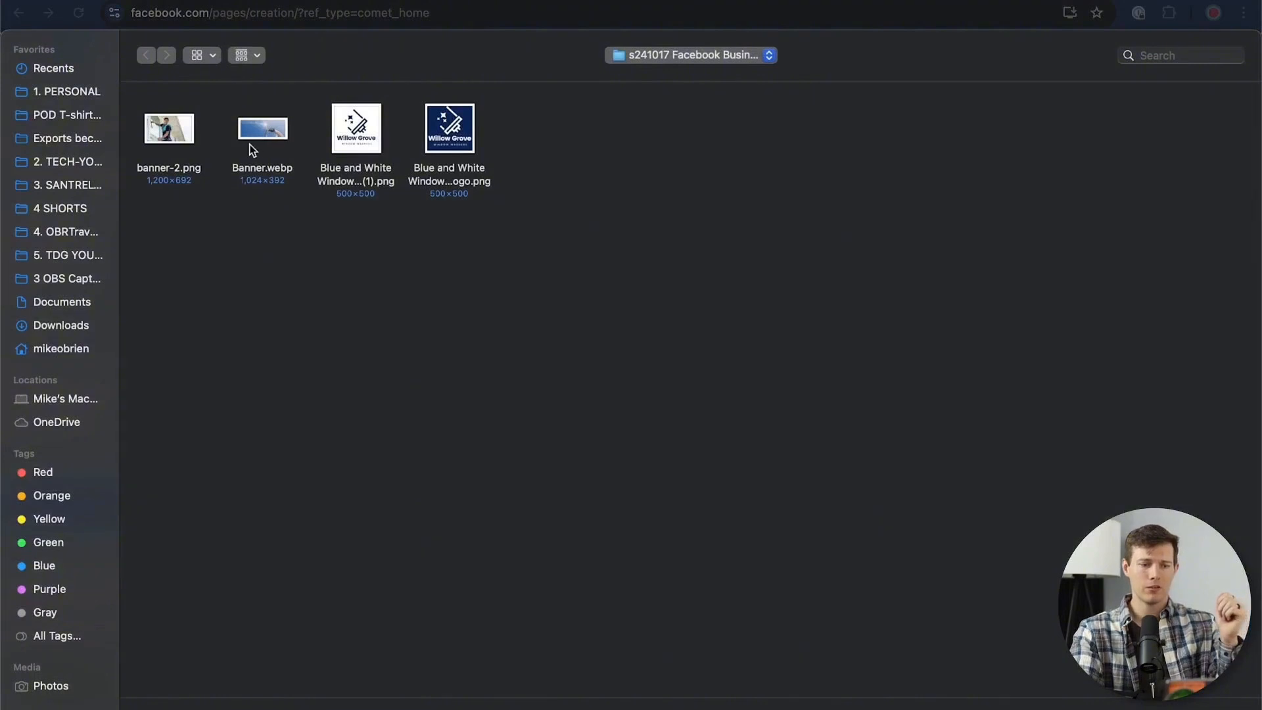
pyautogui.click(279, 133)
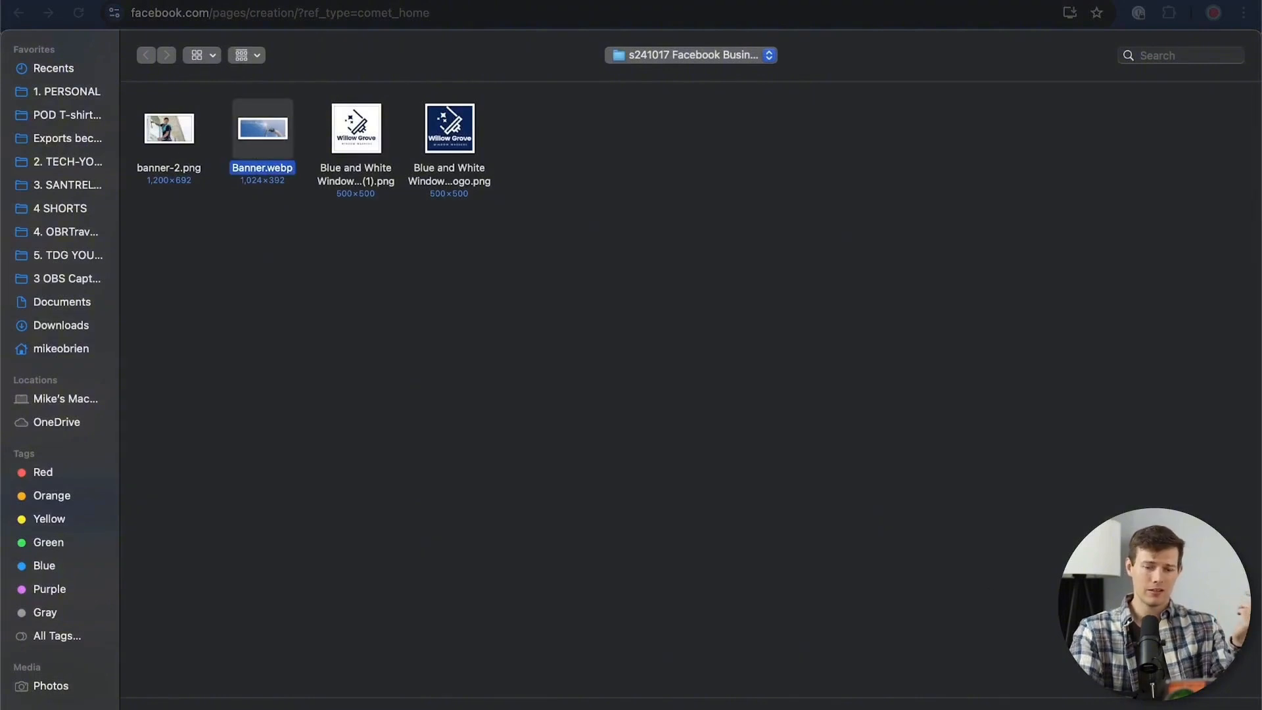
pyautogui.press('Return')
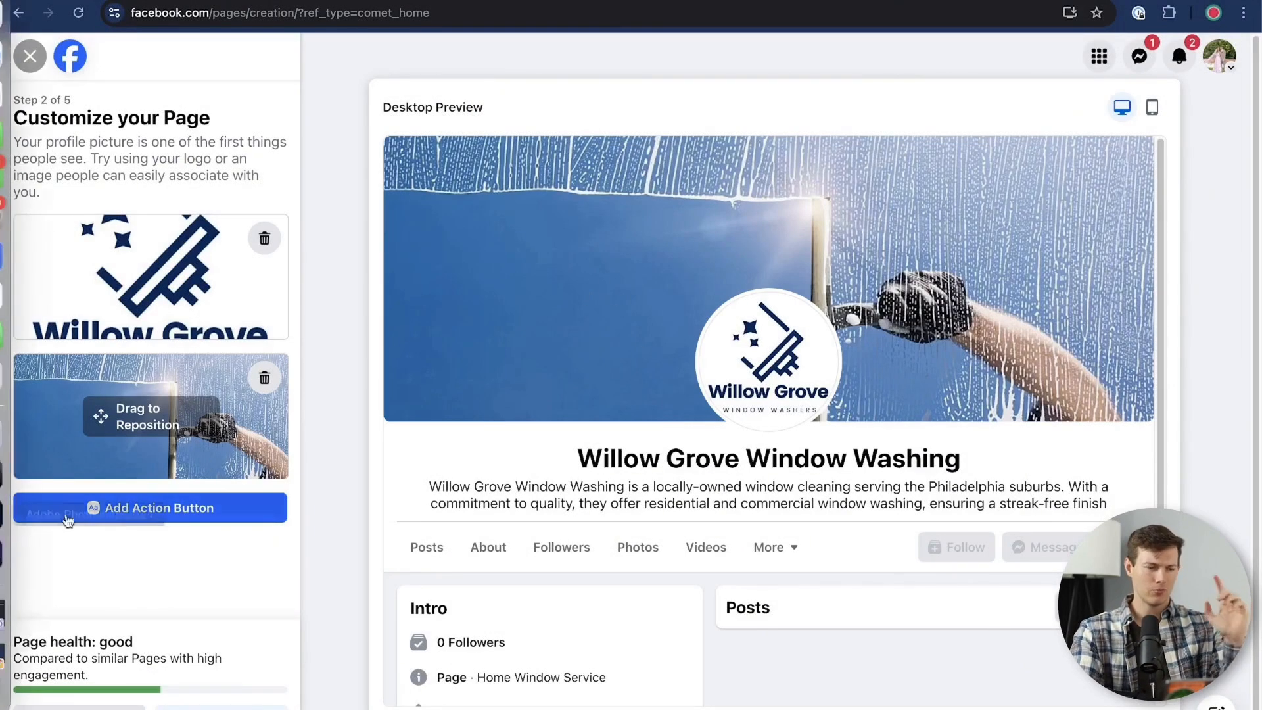
# Replace the cover photo with banner-2.png and shift the image down so the window washer's whole face shows
pyautogui.click(265, 377)
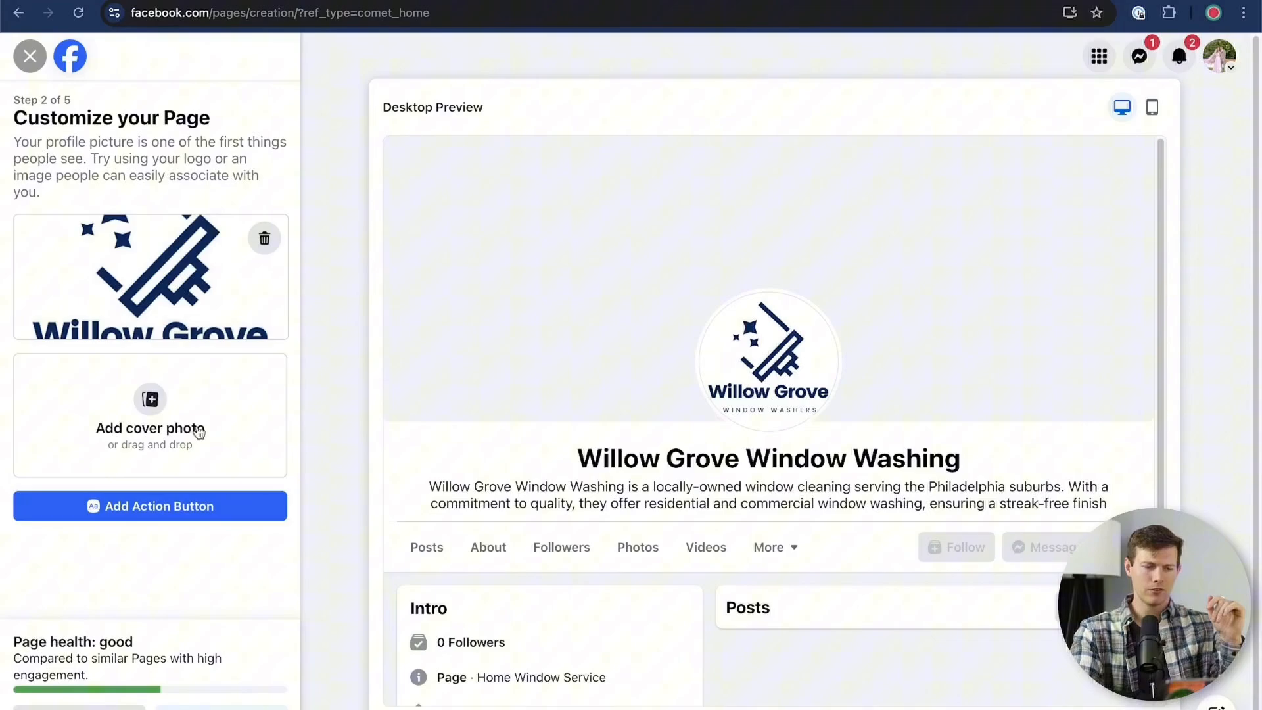
pyautogui.click(161, 424)
pyautogui.doubleClick(148, 126)
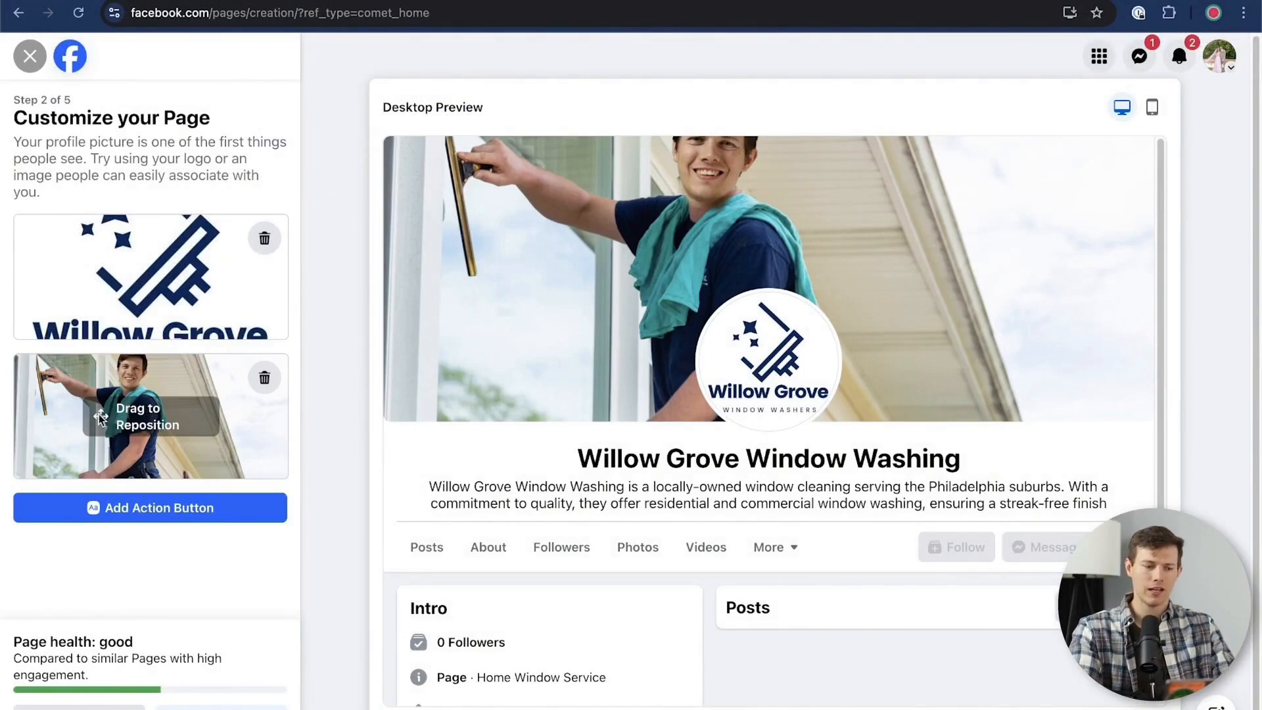
pyautogui.moveTo(98, 415); pyautogui.dragTo(97, 428)
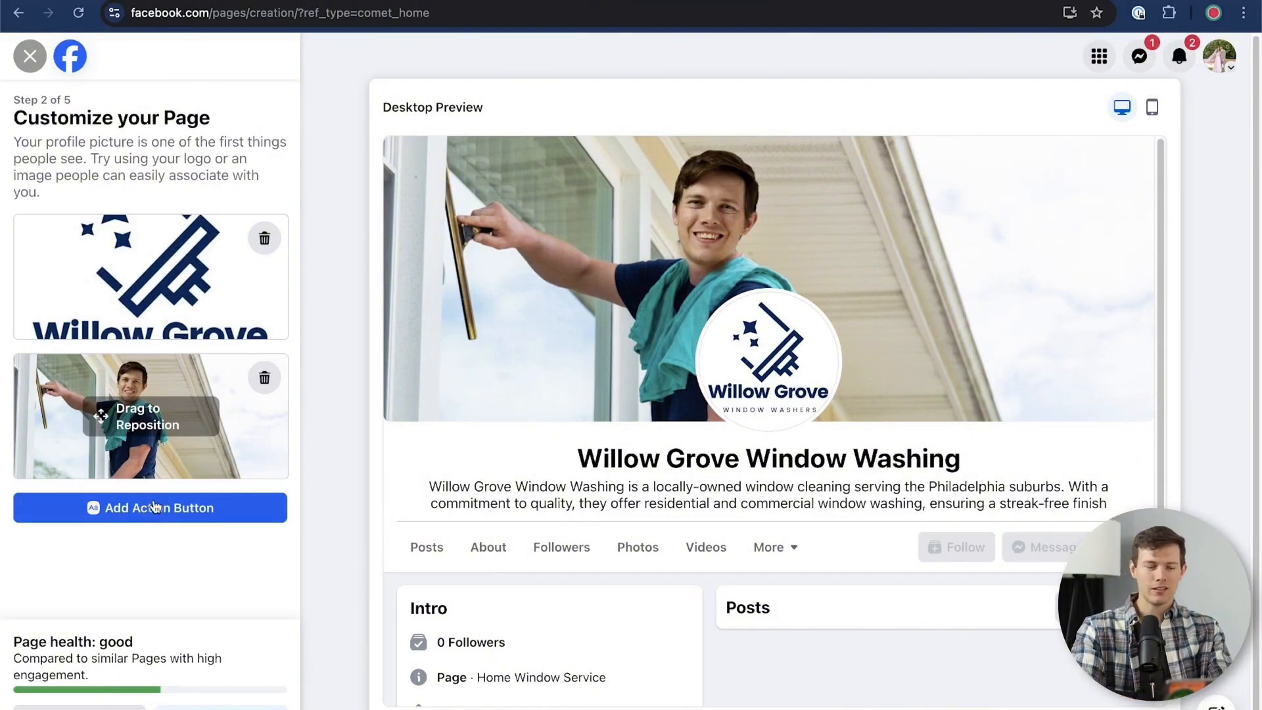
# Start customizing the Page's action button and look through all the available engagement options
pyautogui.click(190, 513)
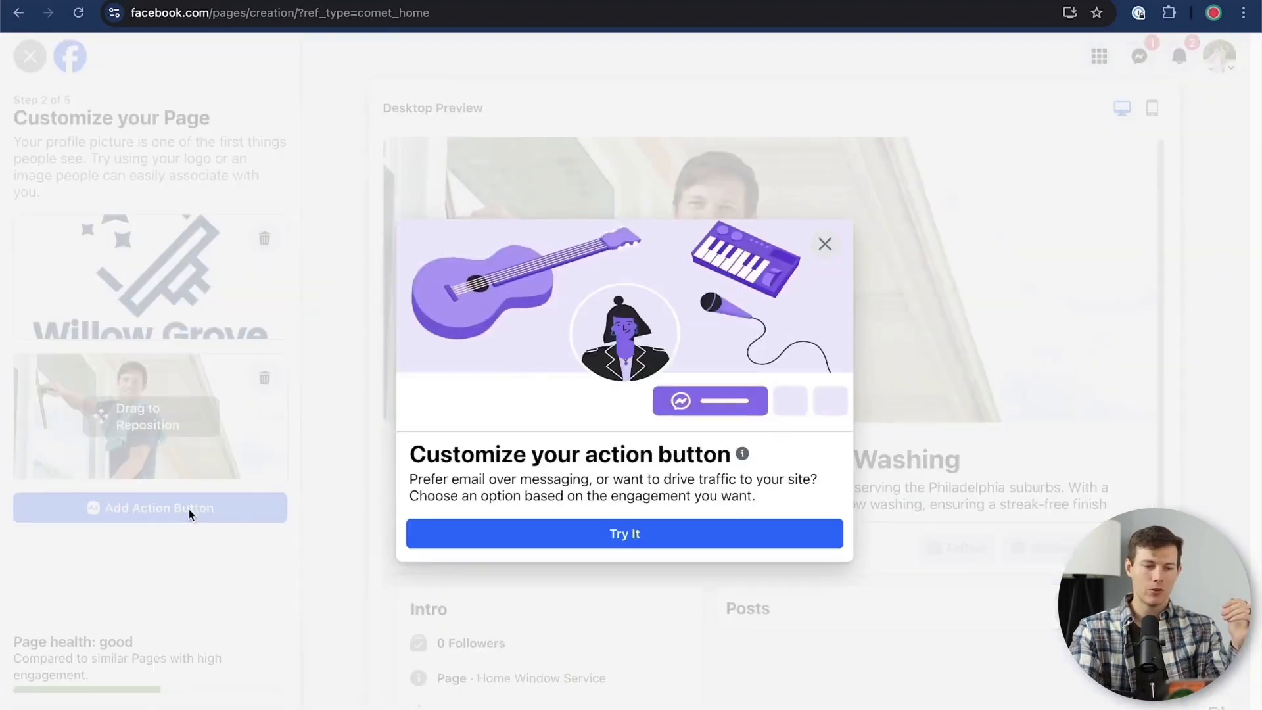
pyautogui.click(616, 536)
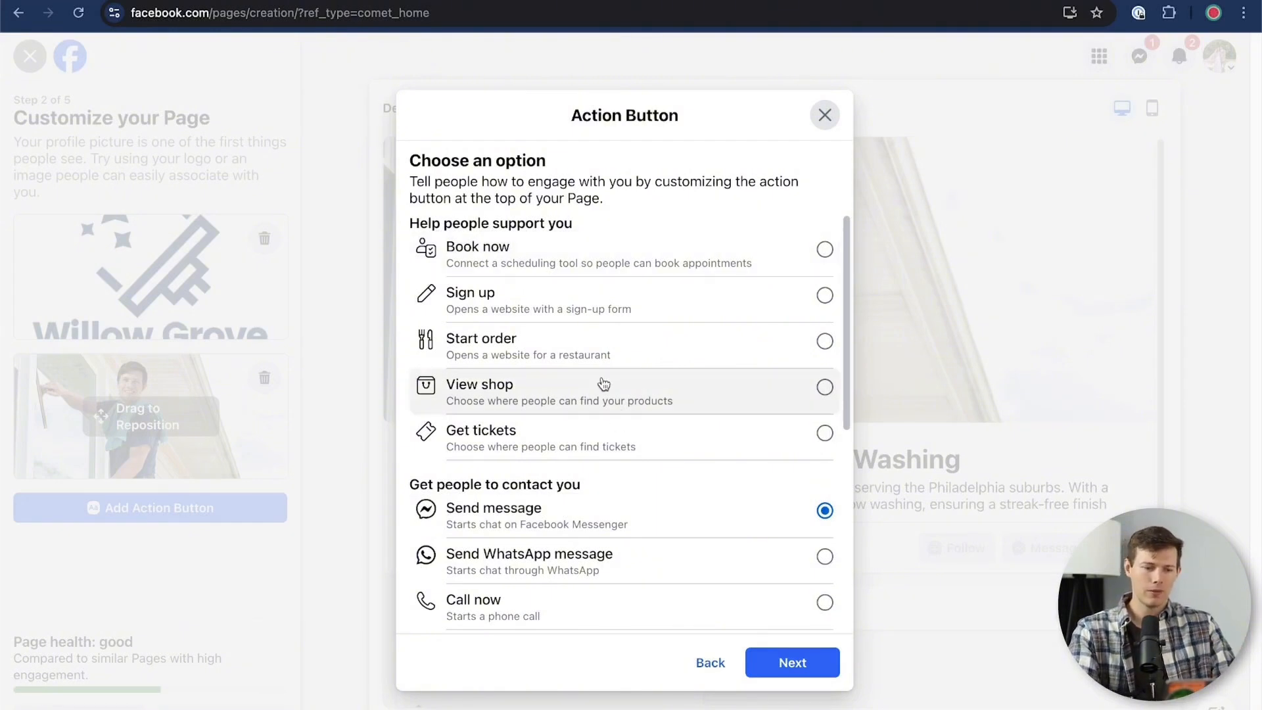
pyautogui.scroll(-2, 602, 384)
pyautogui.scroll(2, 604, 384)
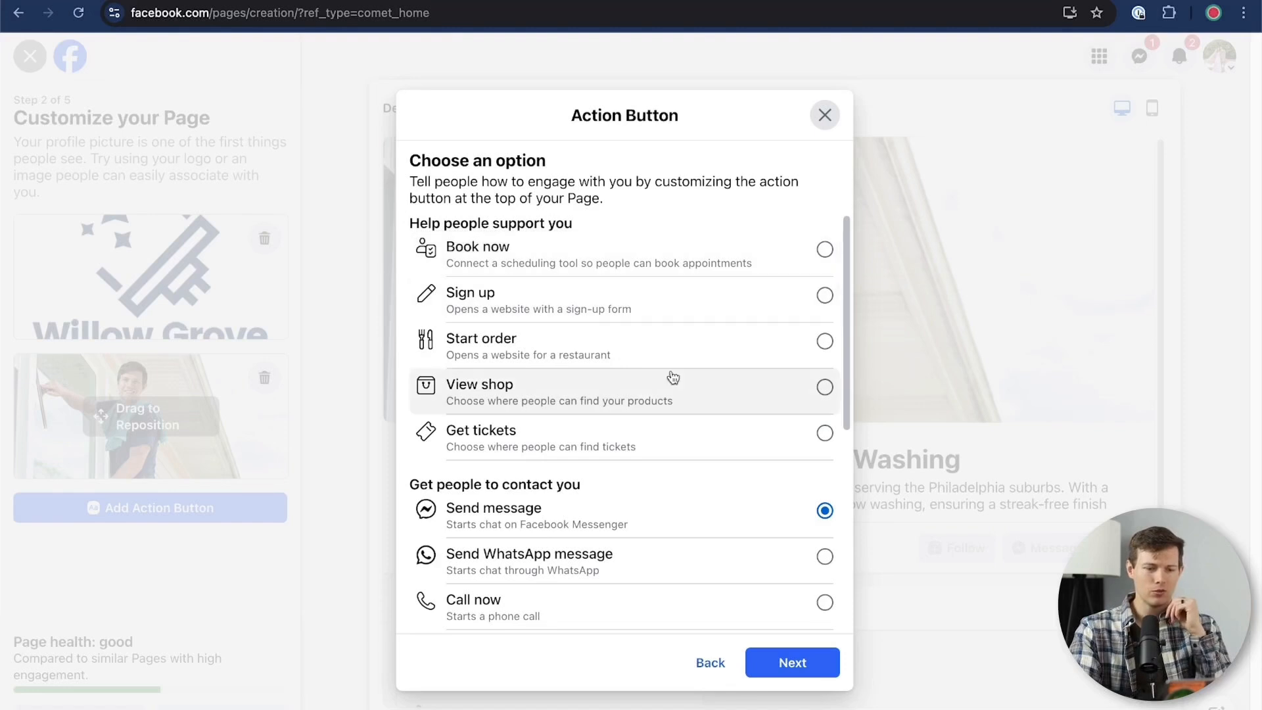
pyautogui.scroll(-3, 671, 376)
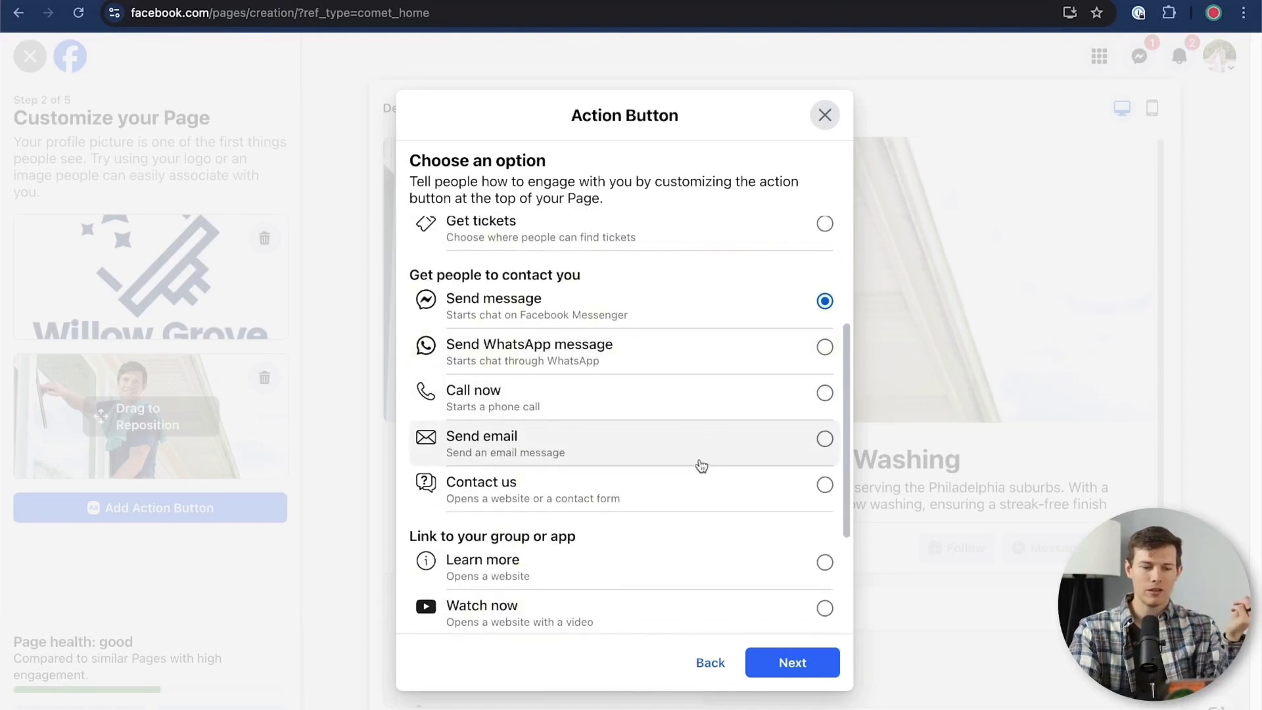
pyautogui.scroll(-3, 699, 497)
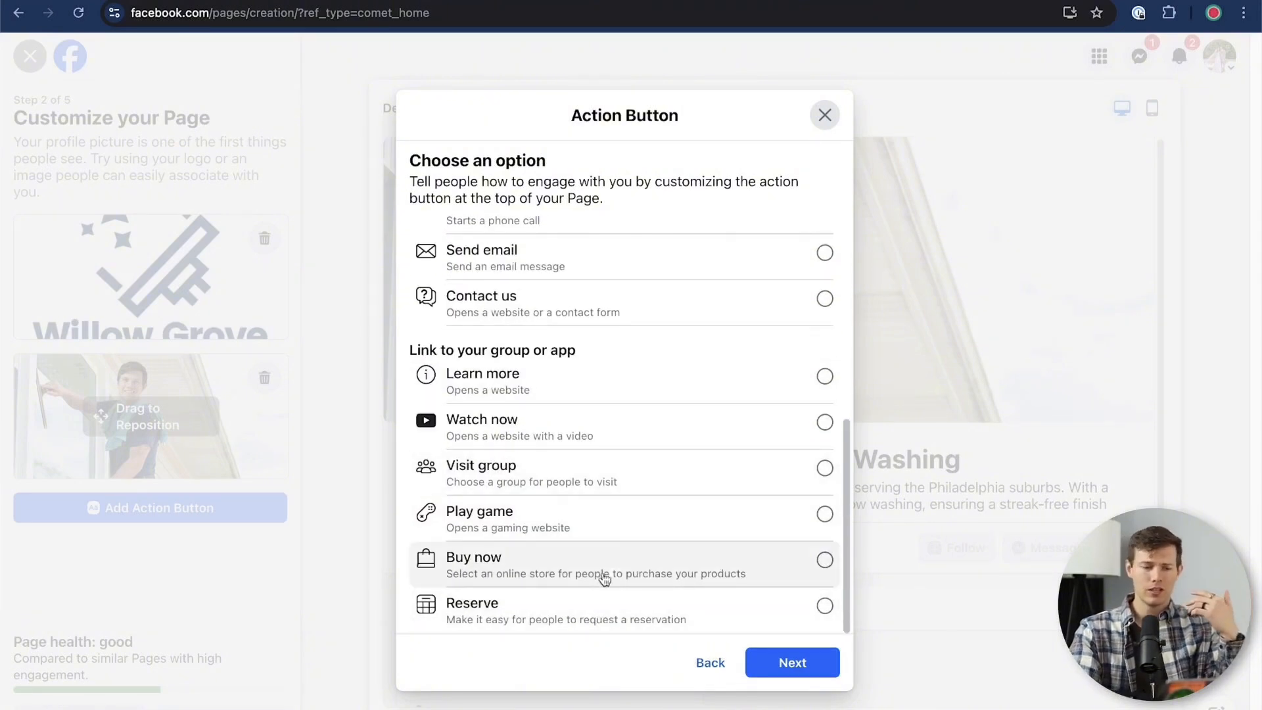
pyautogui.scroll(1, 619, 545)
pyautogui.scroll(6, 619, 545)
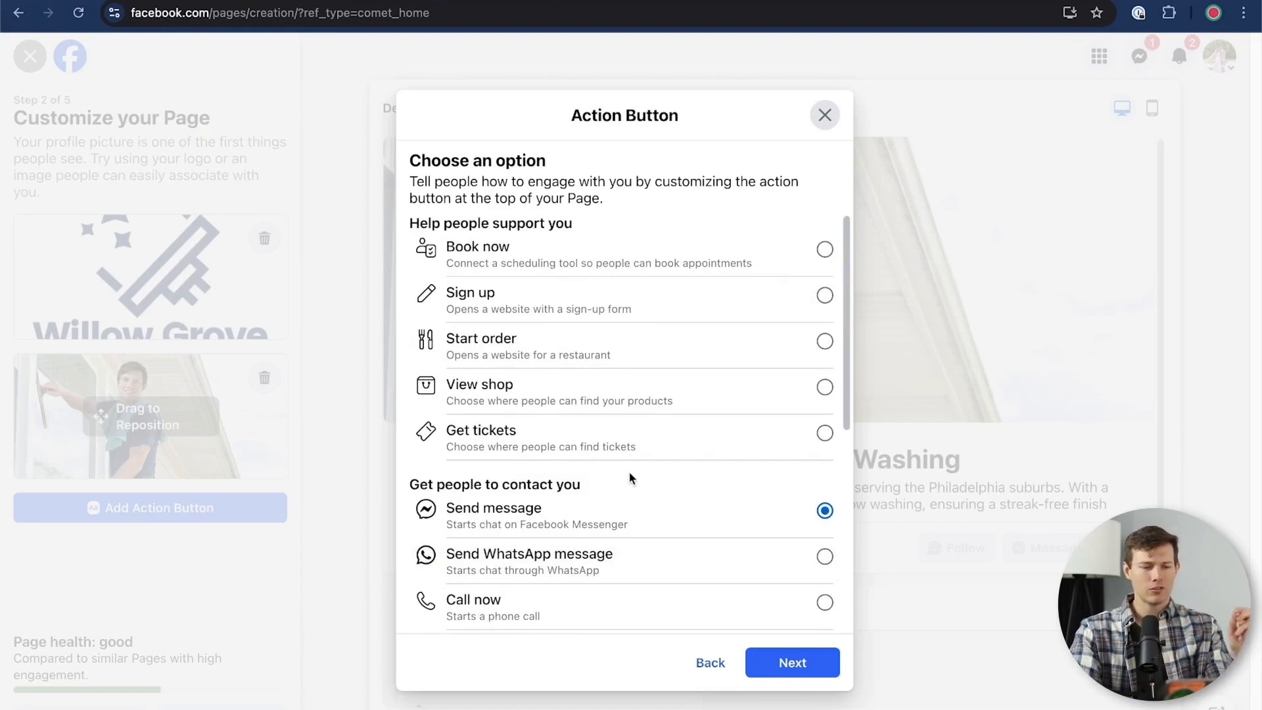
# Choose Book now as the action button option and review the contact and link alternatives
pyautogui.click(613, 274)
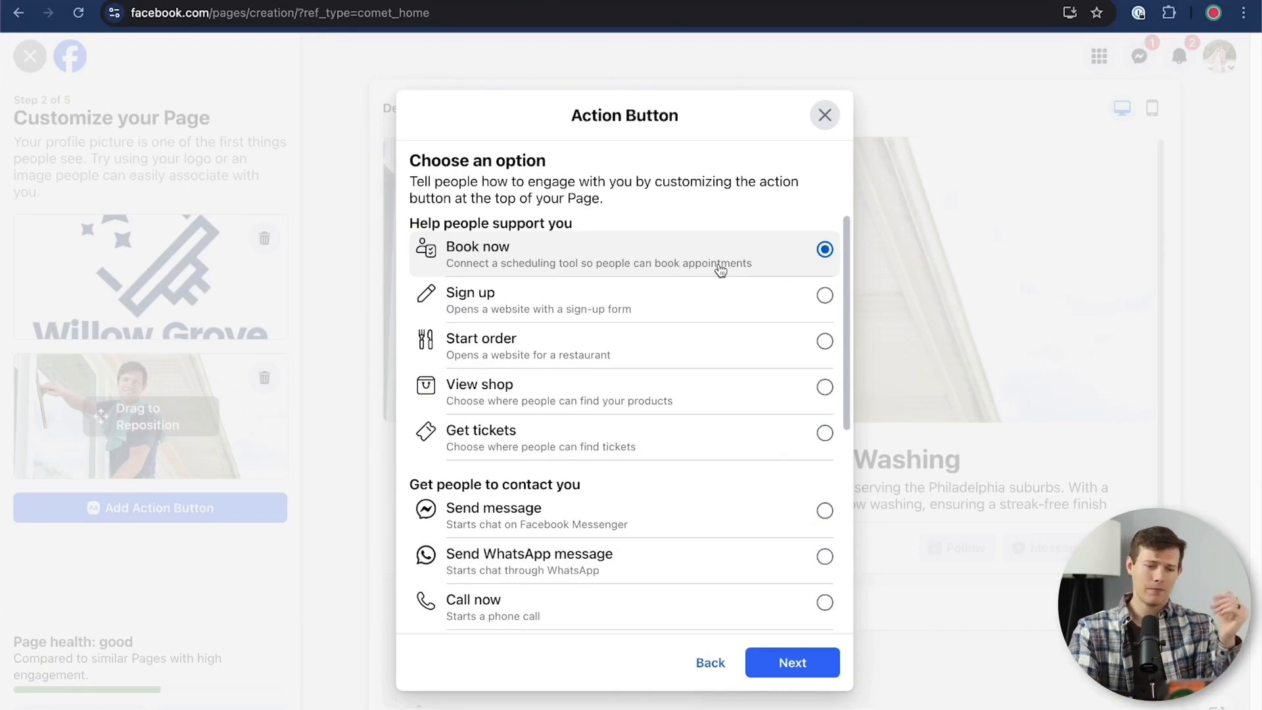
pyautogui.scroll(-3, 664, 359)
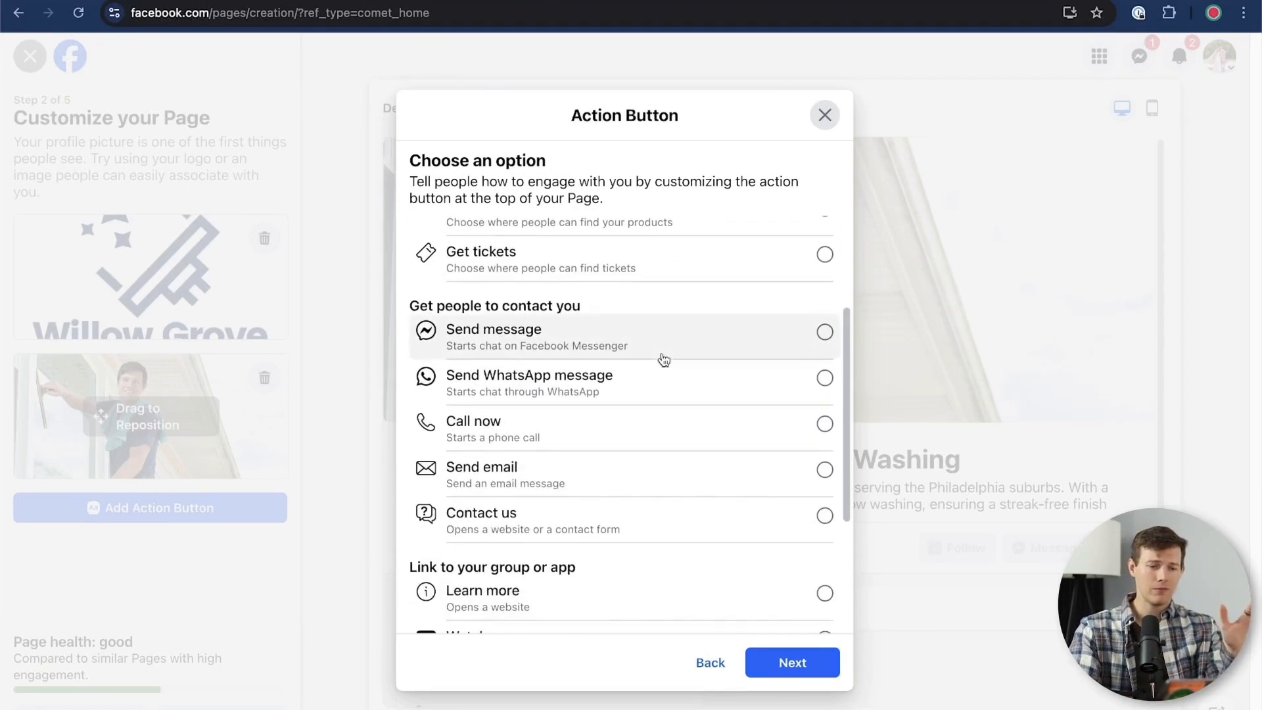
pyautogui.scroll(3, 664, 359)
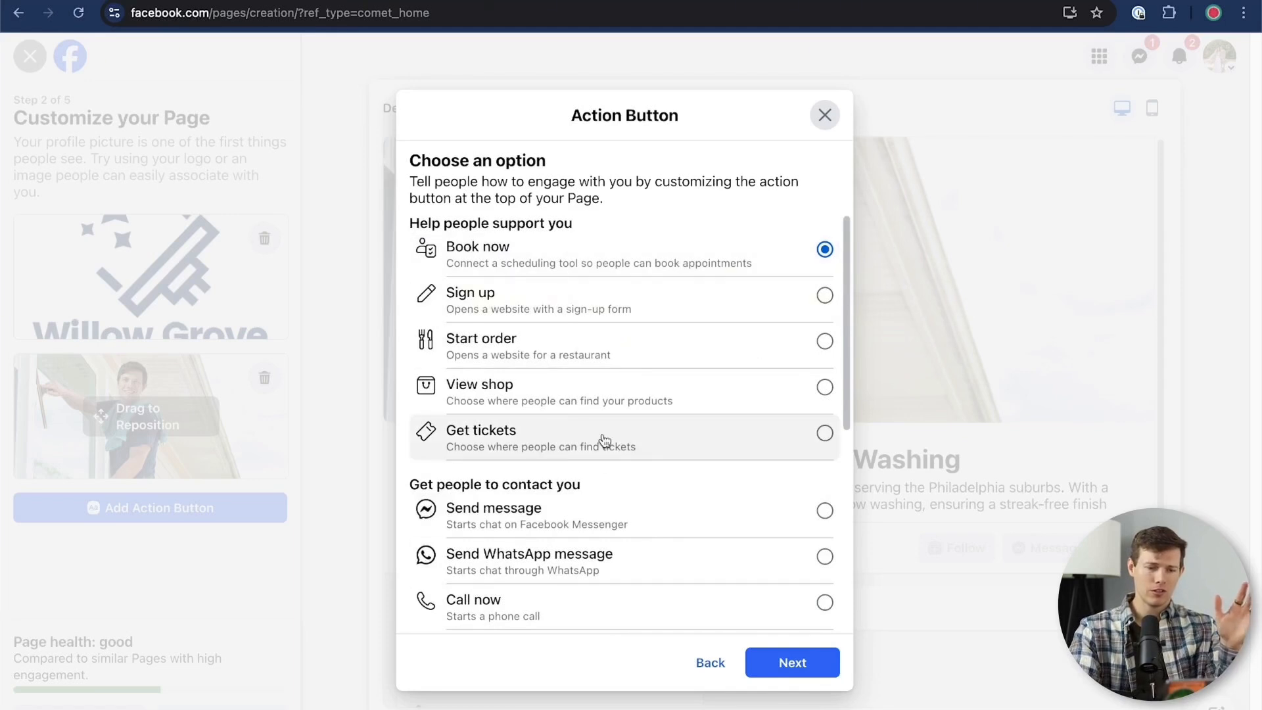
pyautogui.scroll(-5, 605, 439)
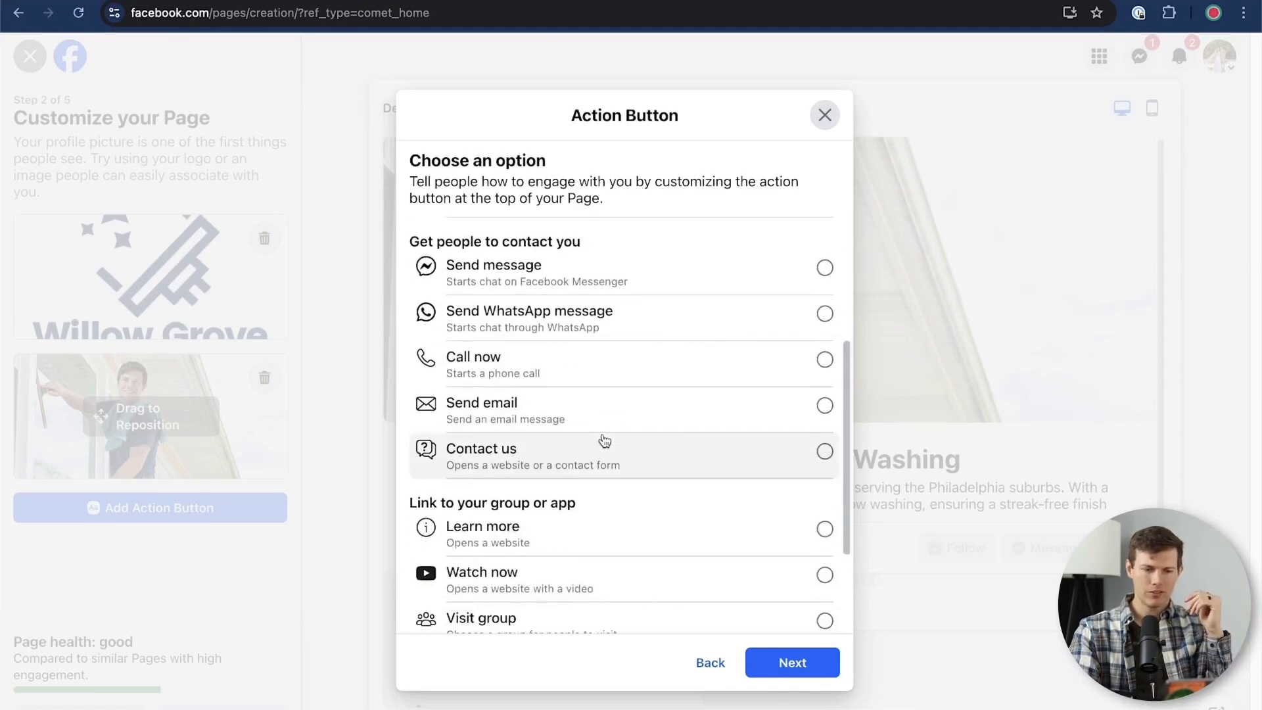
pyautogui.scroll(3, 605, 440)
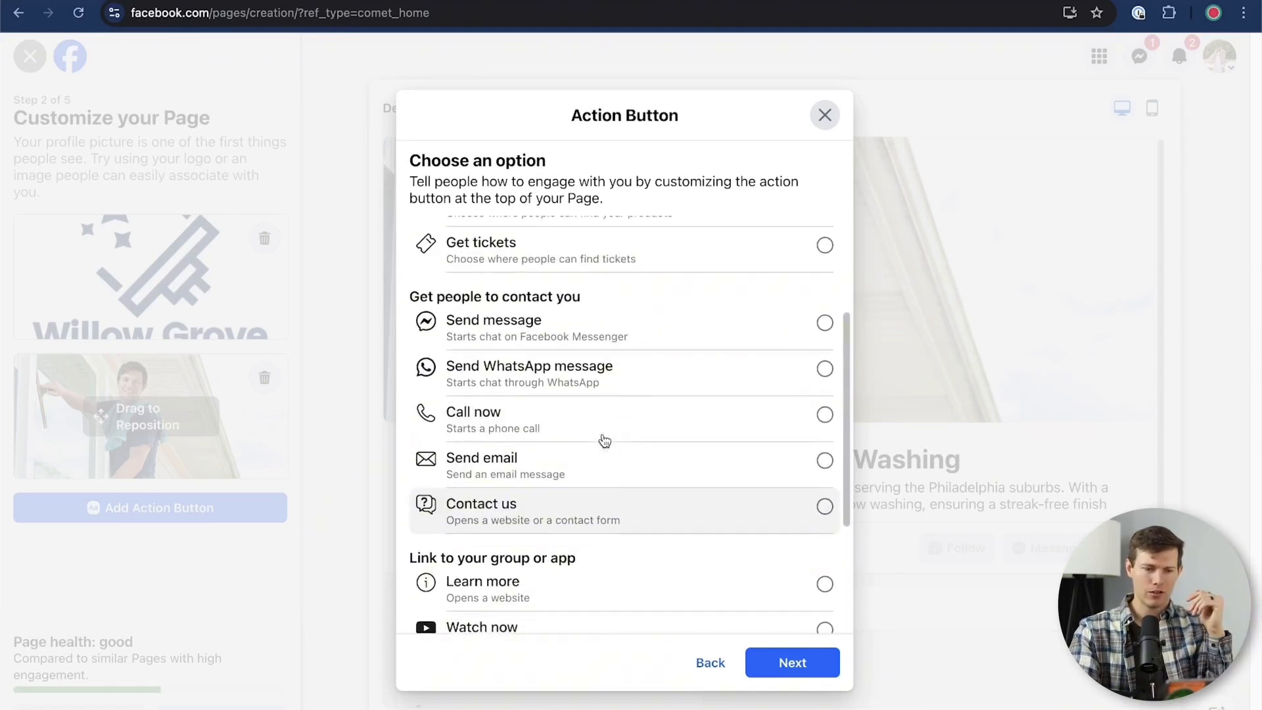
# Set the action button to Call now, paste the business phone number and save it
pyautogui.click(570, 424)
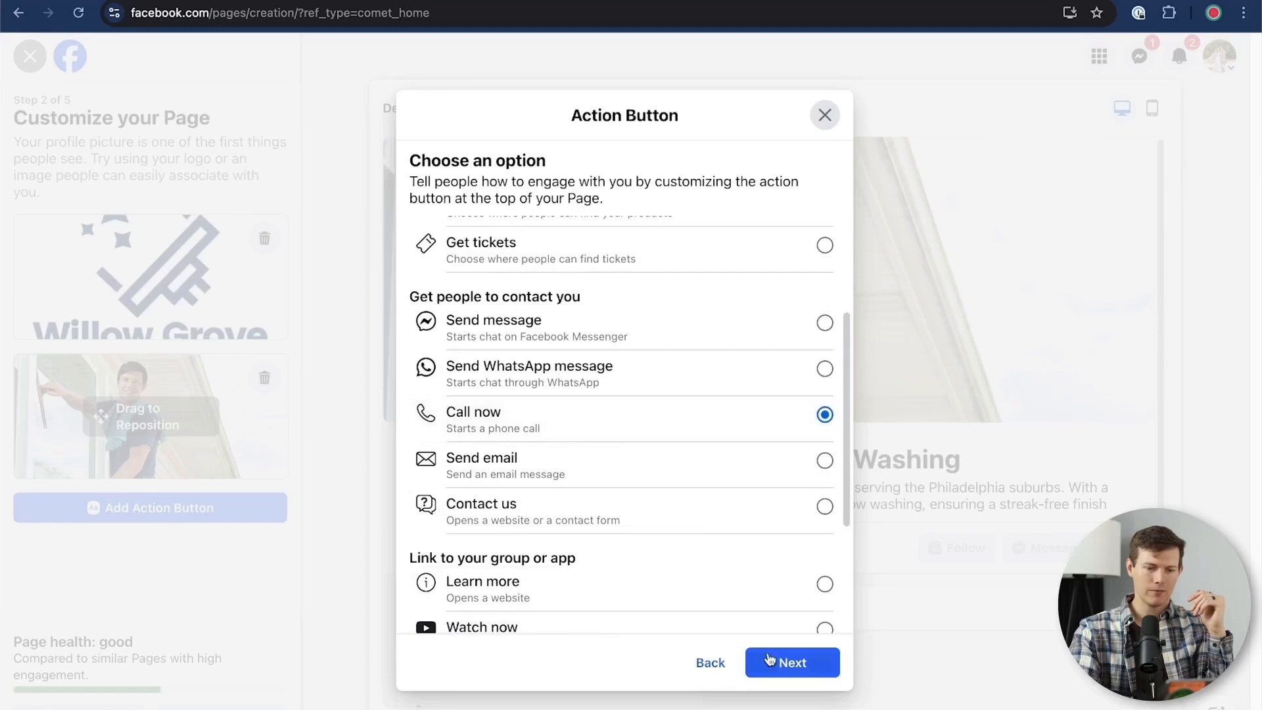
pyautogui.click(787, 671)
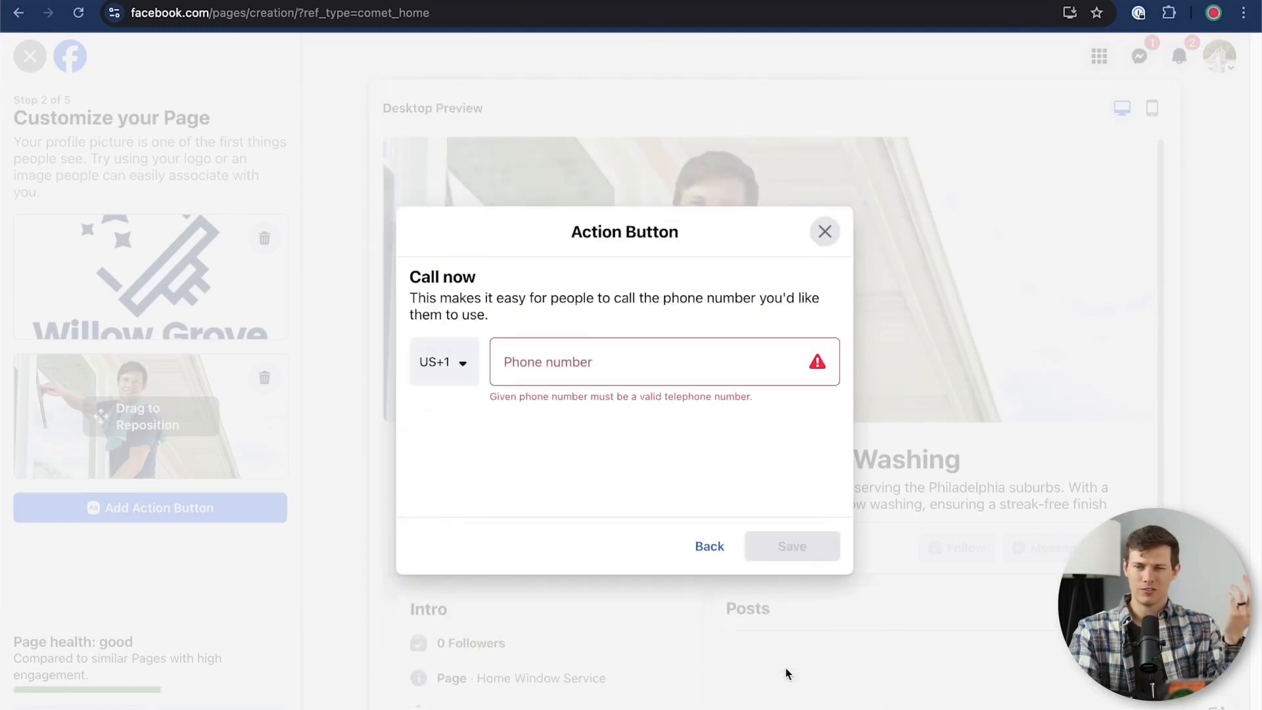
pyautogui.click(635, 360)
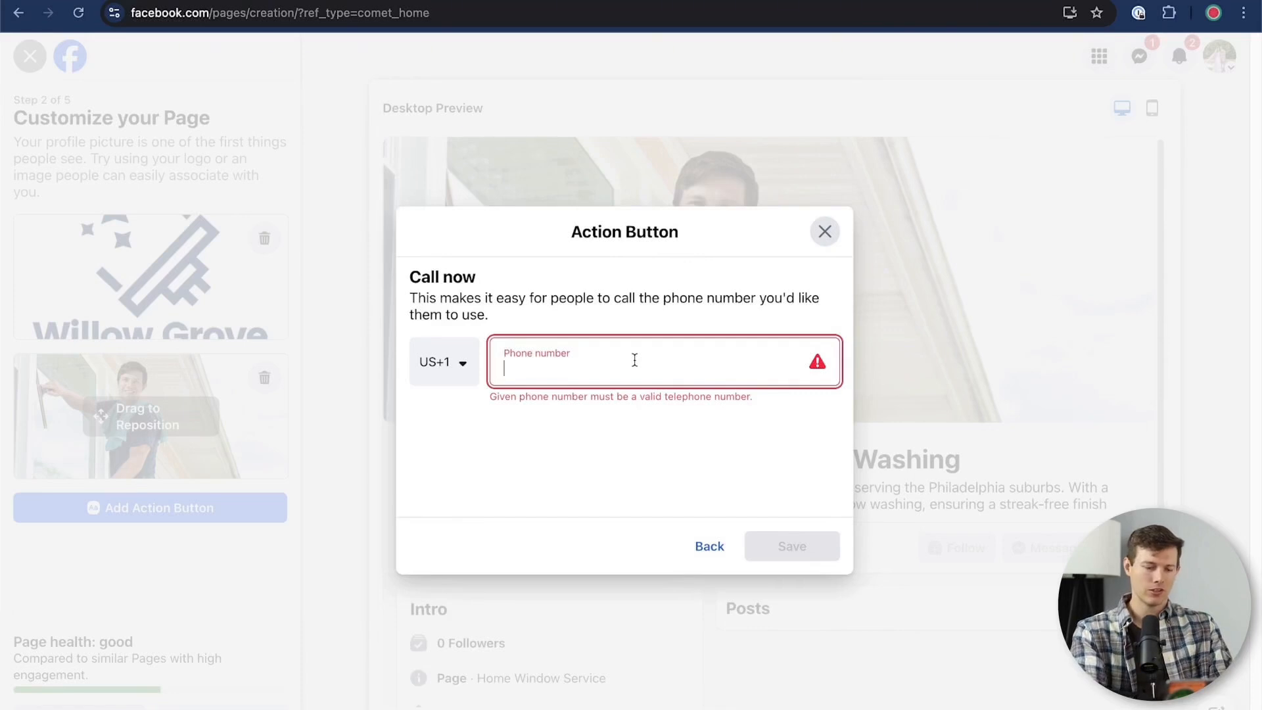
pyautogui.hotkey('ctrl', 'v')
pyautogui.click(792, 545)
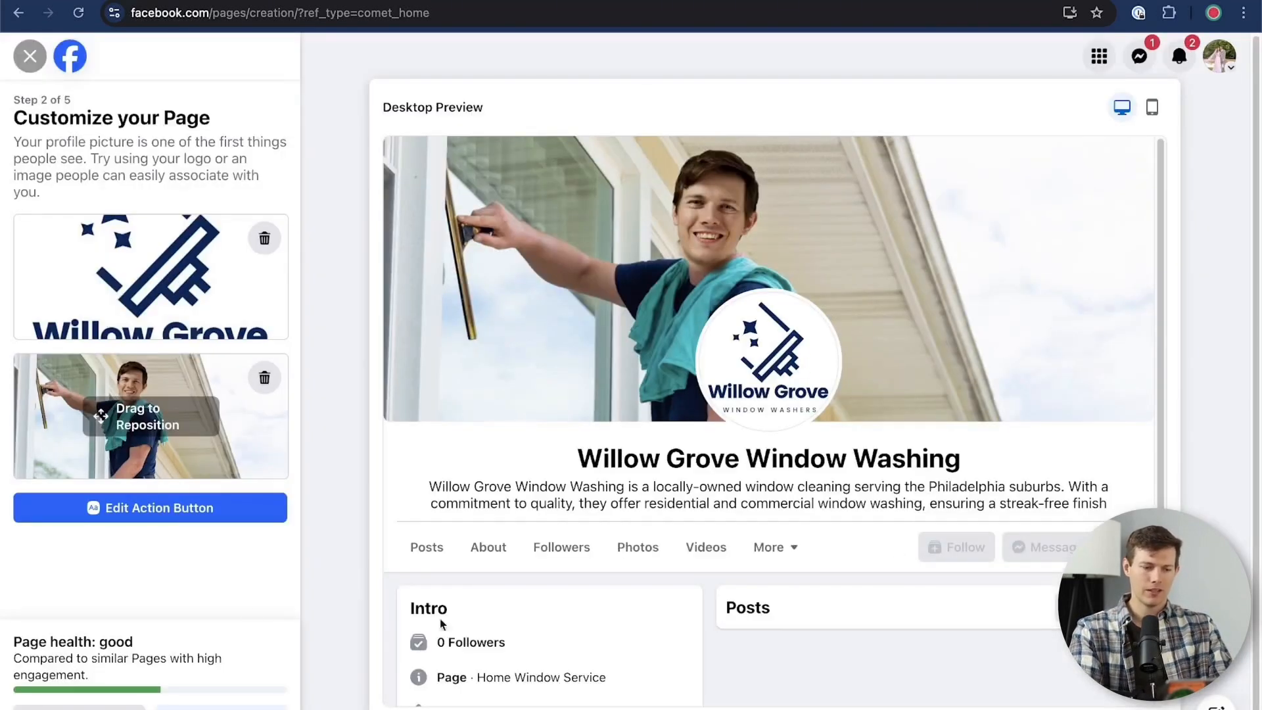
# Finish the customization step and skip both the WhatsApp connection and the friend invitations
pyautogui.click(221, 708)
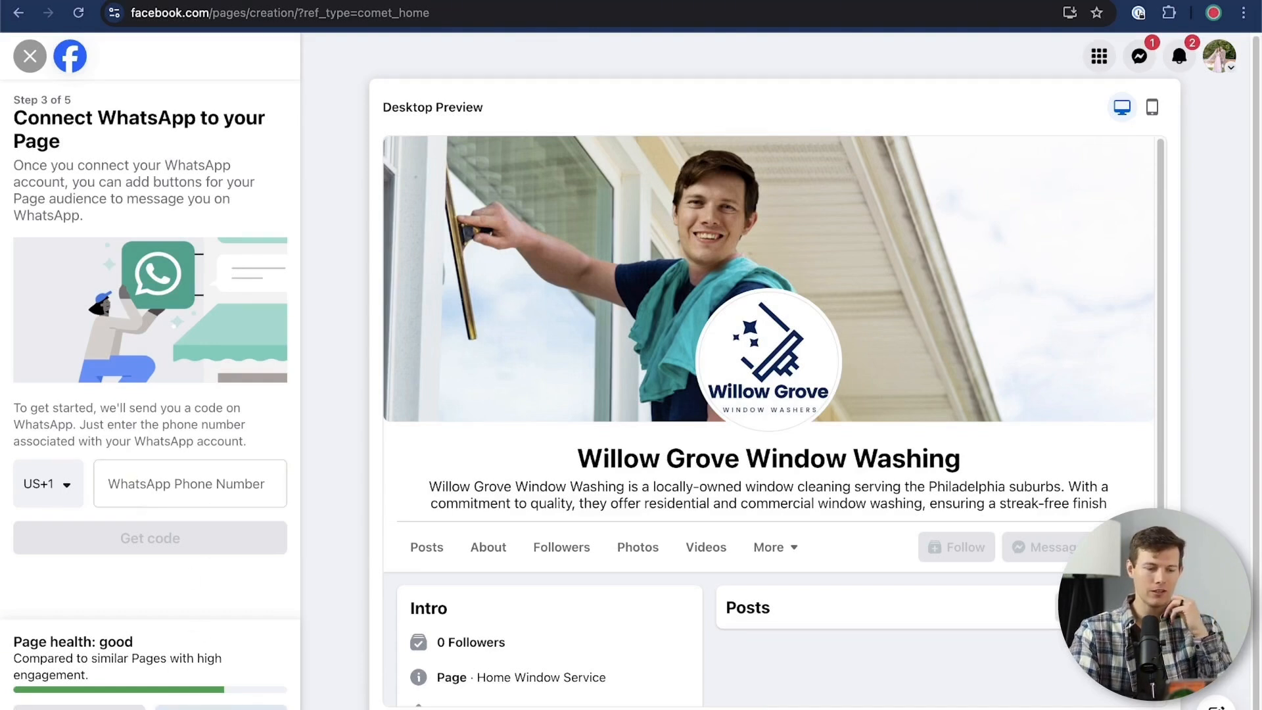
pyautogui.click(221, 709)
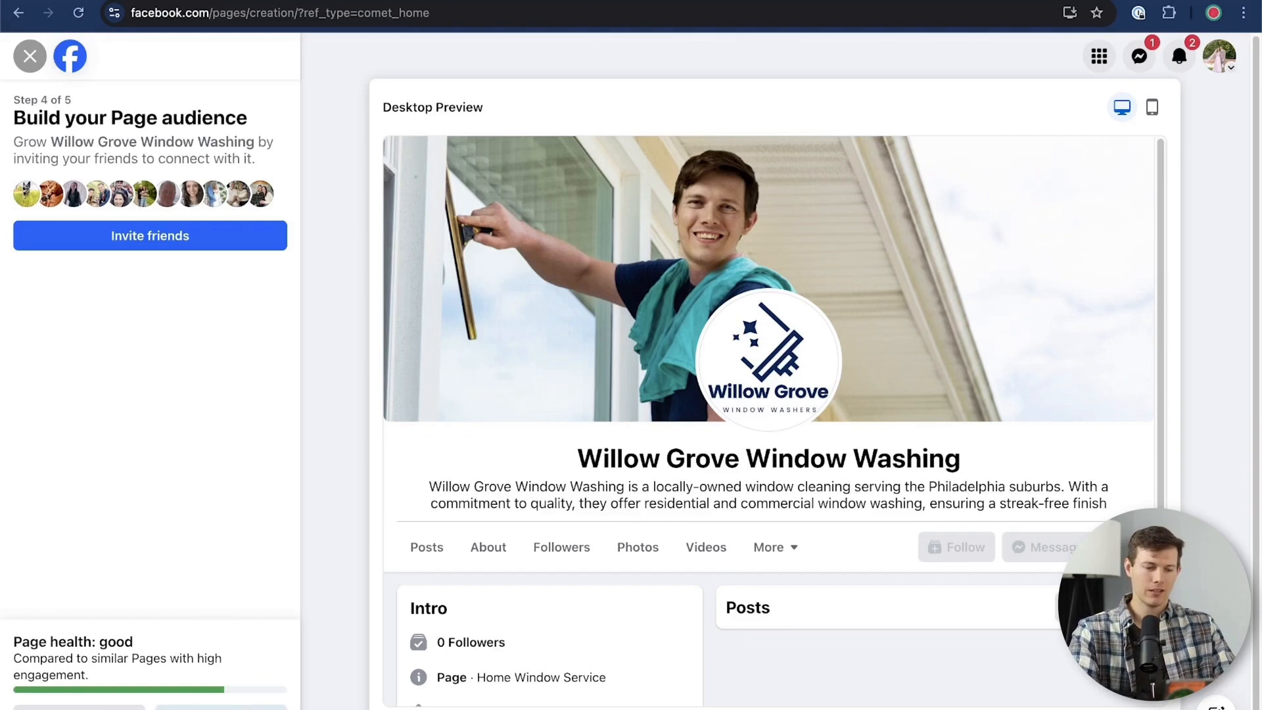
pyautogui.click(221, 707)
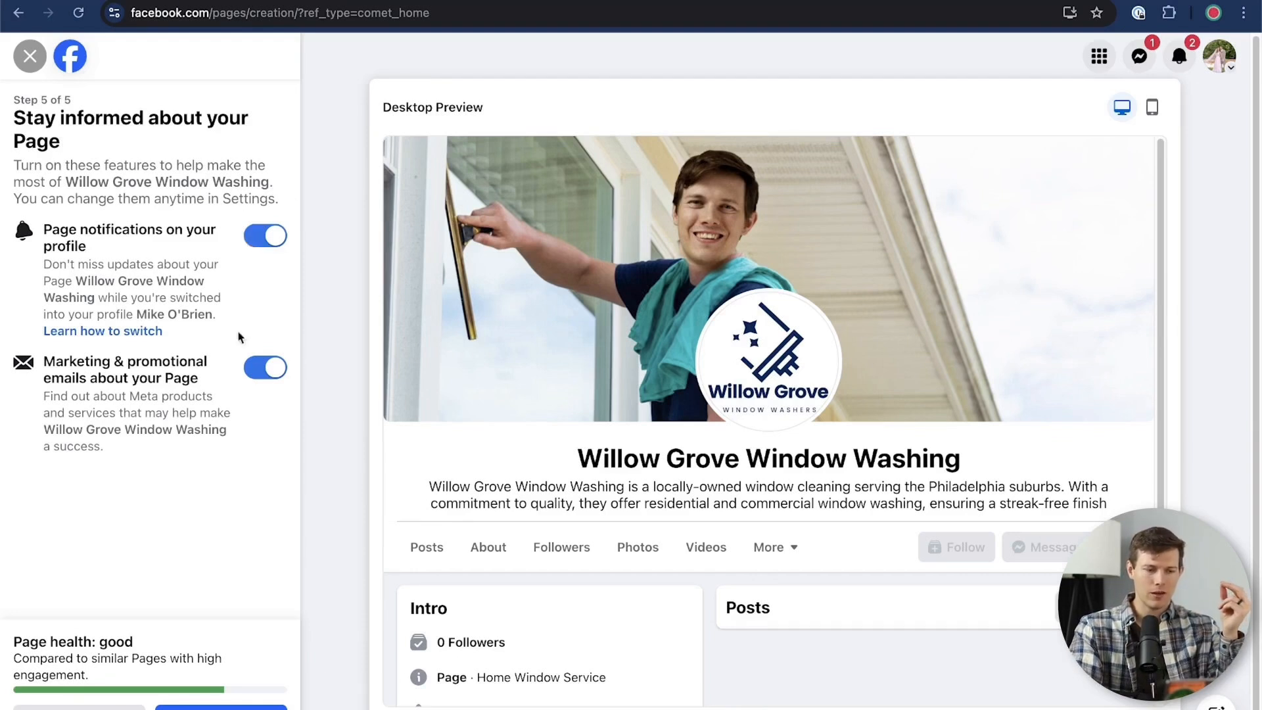
# Turn off Page notifications and marketing emails, and complete the Page setup without taking the welcome tour
pyautogui.click(265, 368)
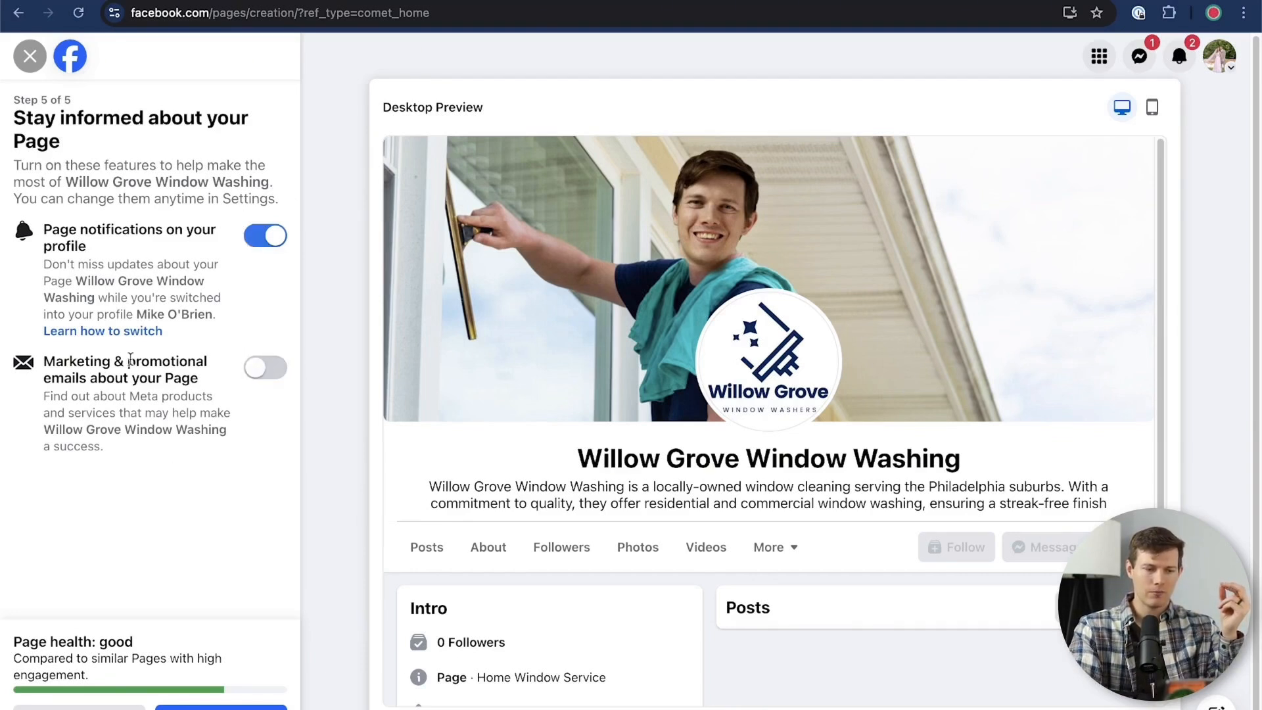
pyautogui.click(264, 249)
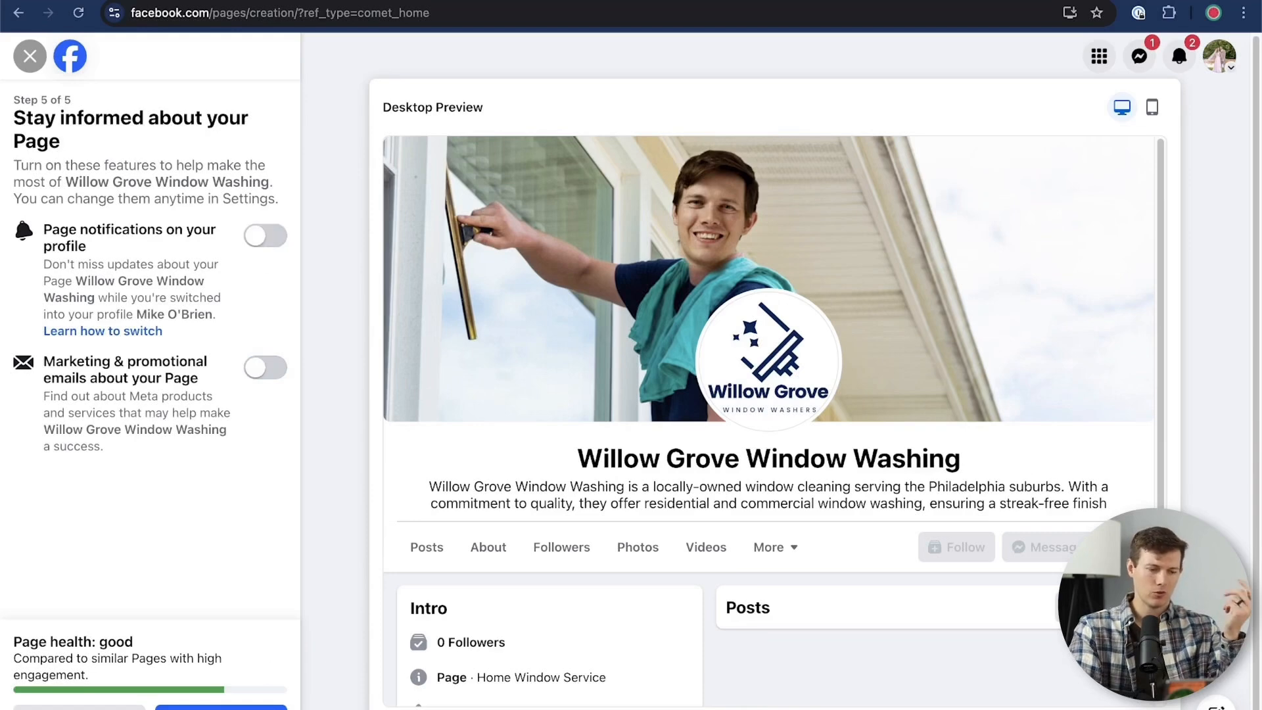
pyautogui.click(220, 708)
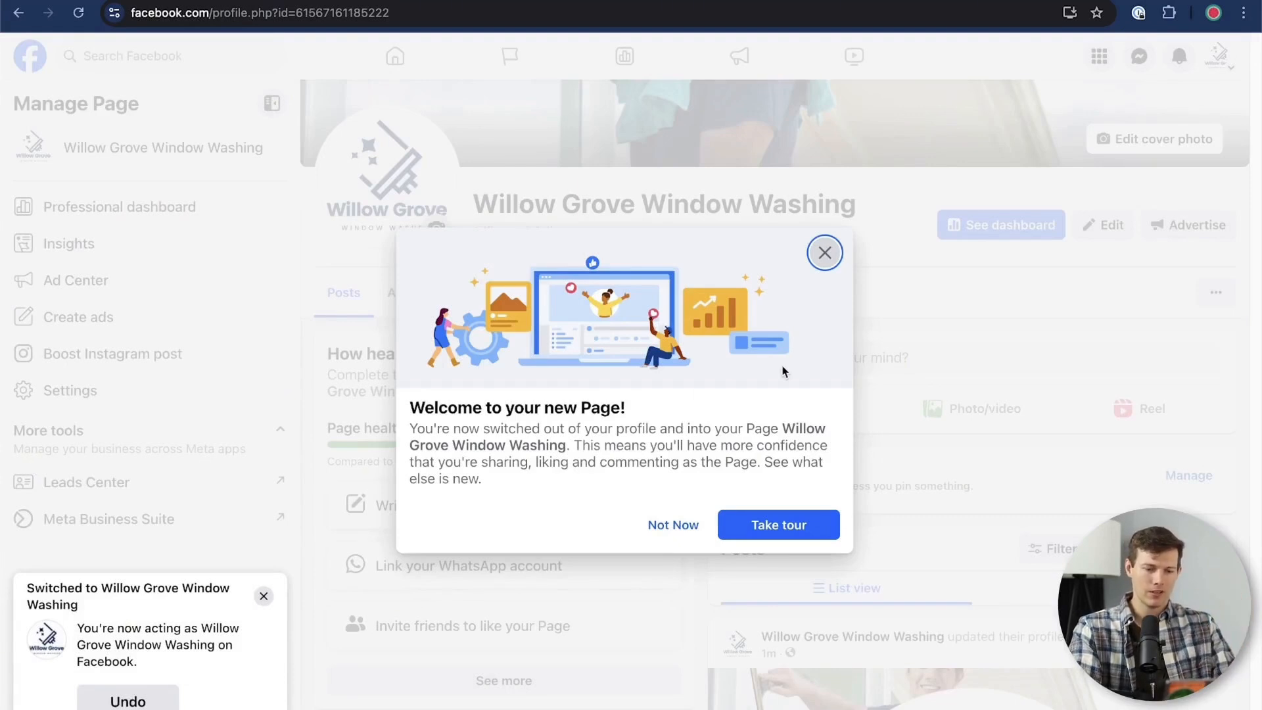
pyautogui.click(826, 255)
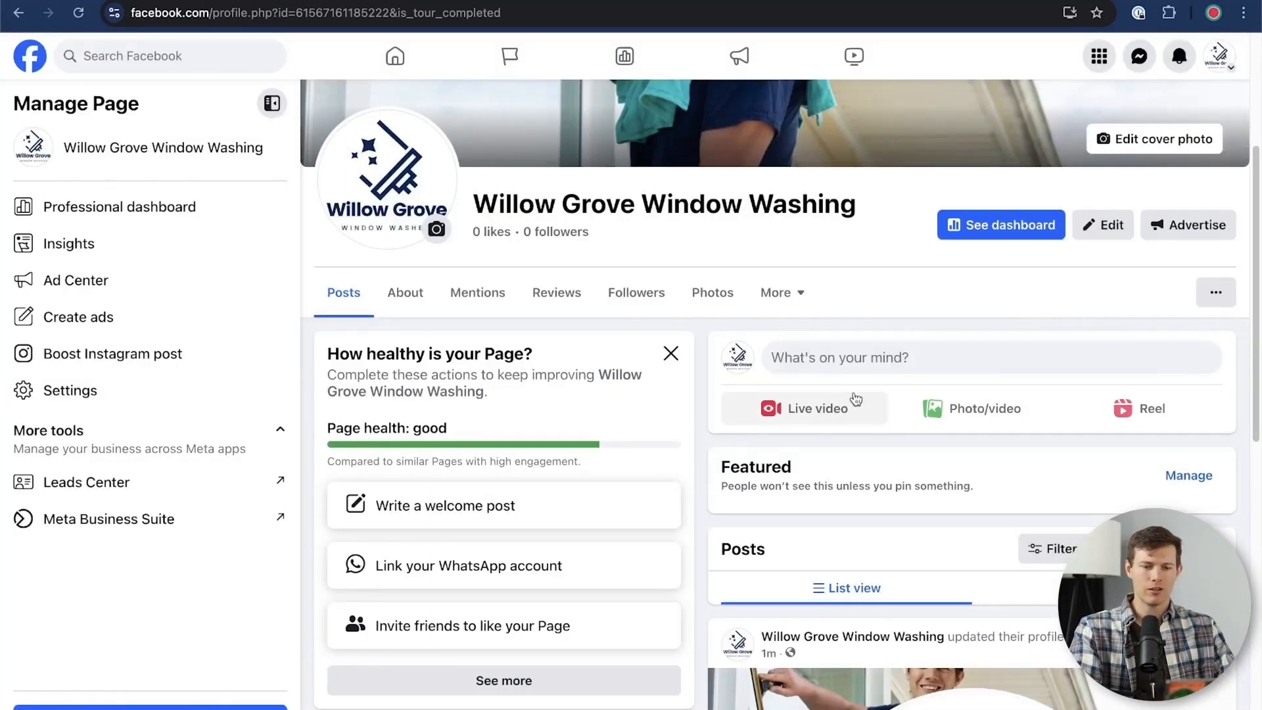
# Review the new Page's intro, contact details and profile picture post, and look at the blank post composer
pyautogui.scroll(-3, 848, 405)
pyautogui.scroll(-8, 855, 400)
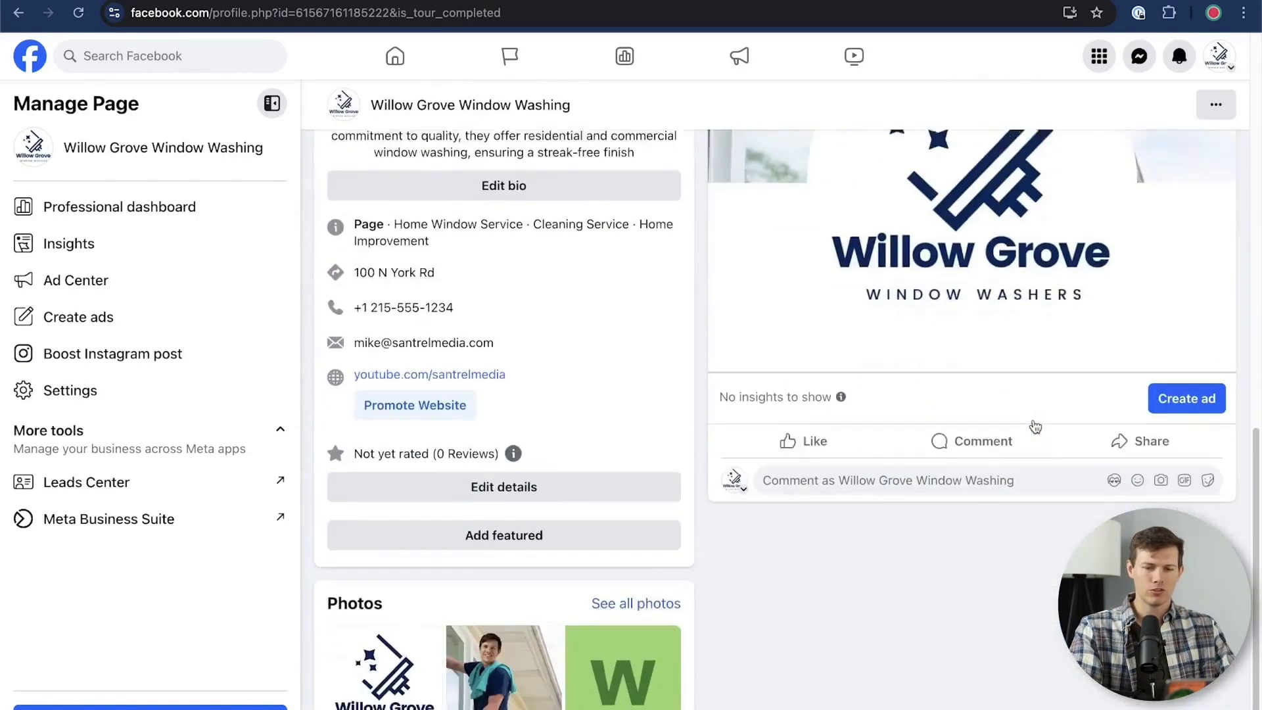
pyautogui.scroll(3, 1034, 420)
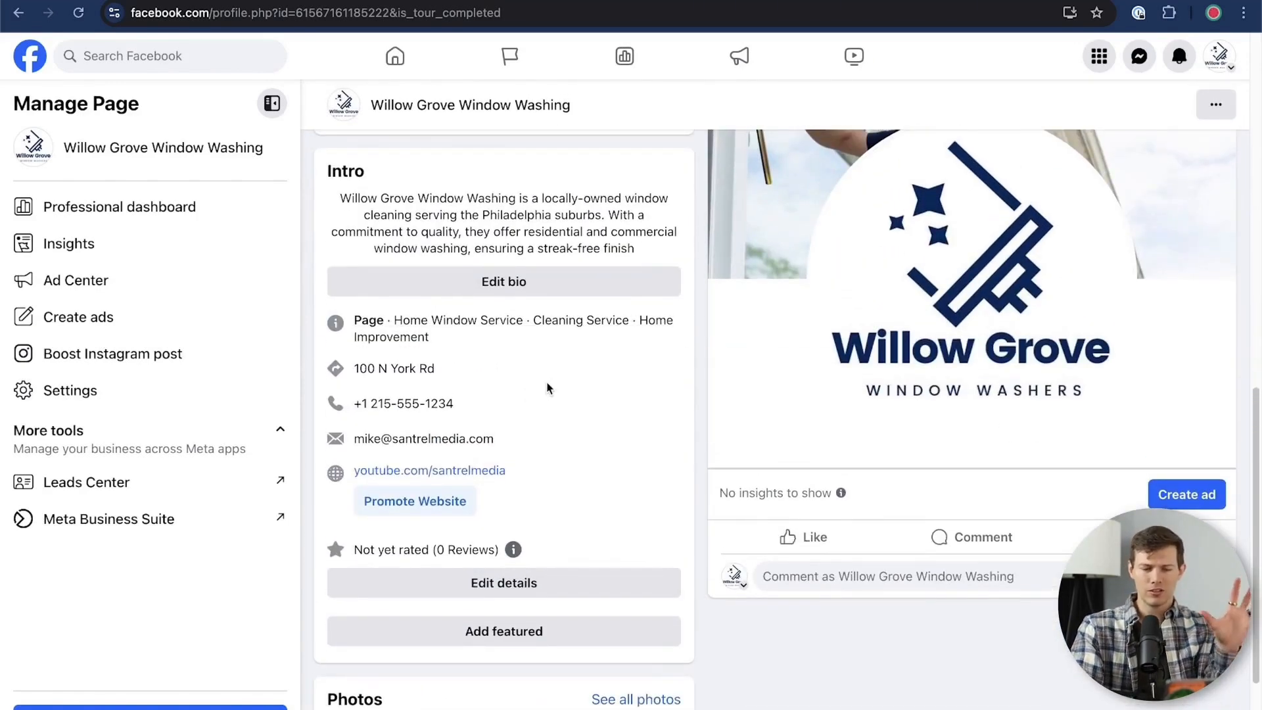
pyautogui.scroll(-1, 583, 490)
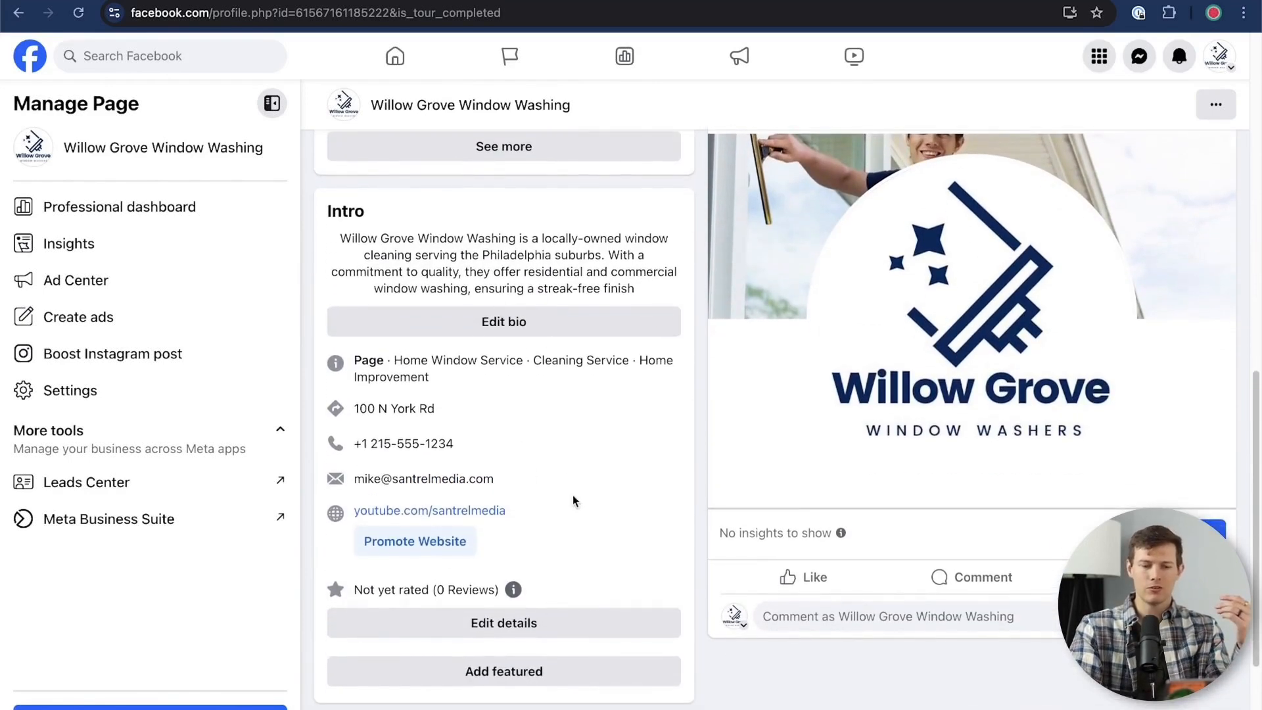
pyautogui.scroll(1, 573, 495)
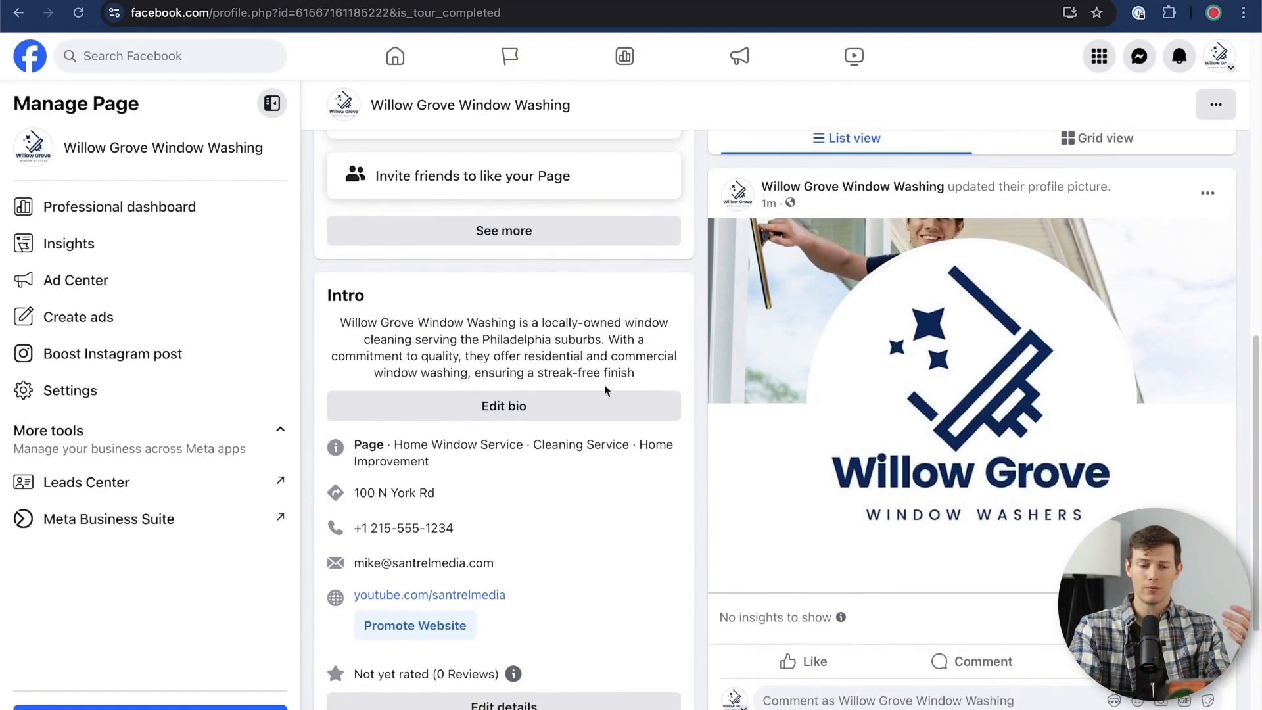
pyautogui.scroll(4, 578, 574)
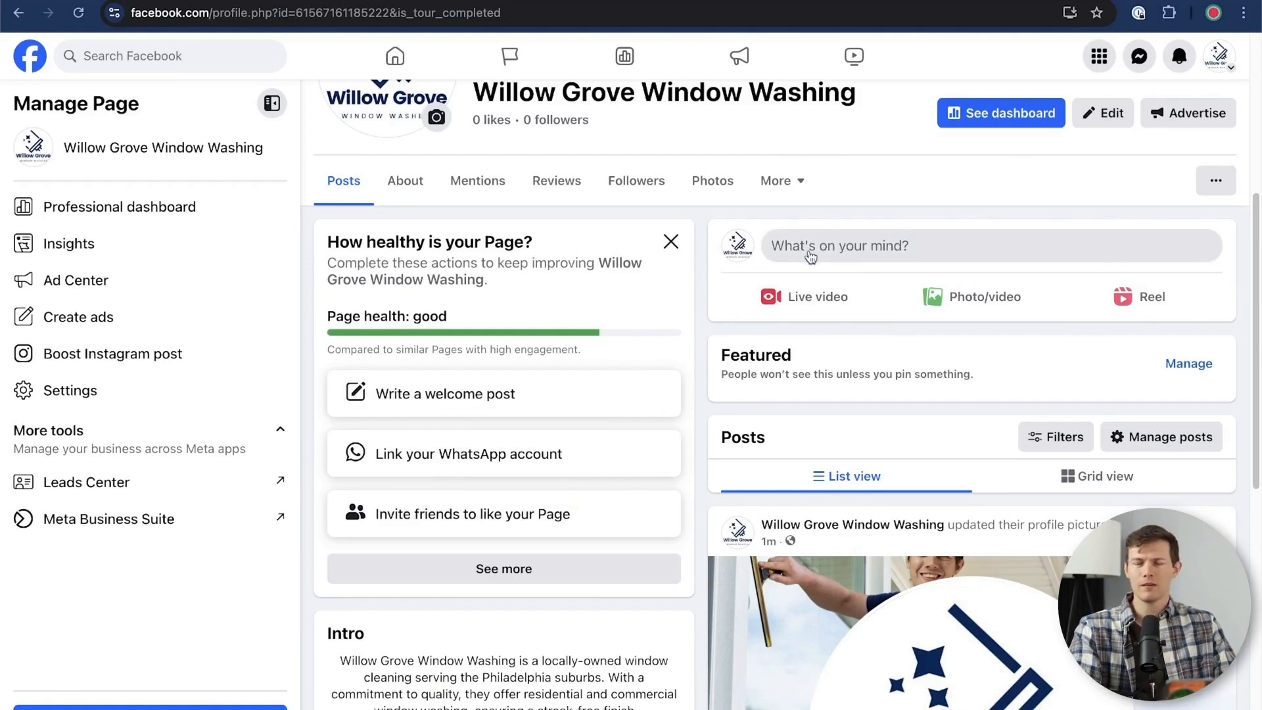
pyautogui.click(941, 251)
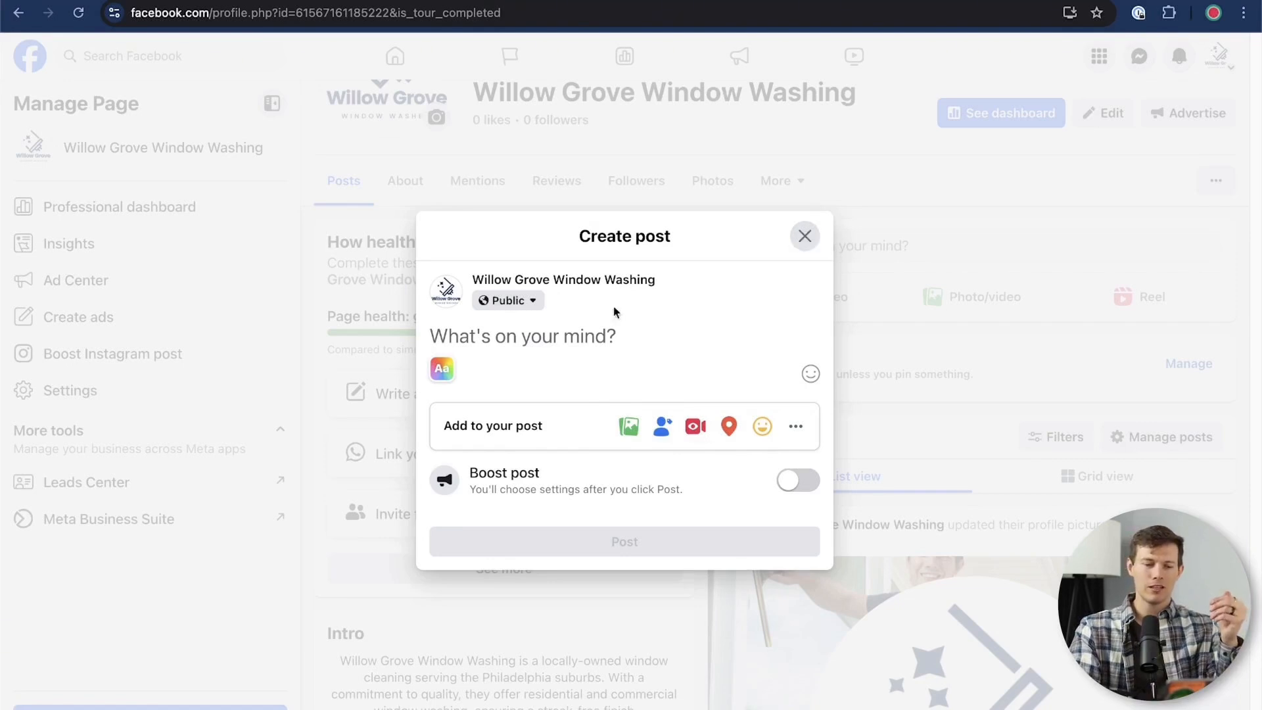
pyautogui.click(805, 236)
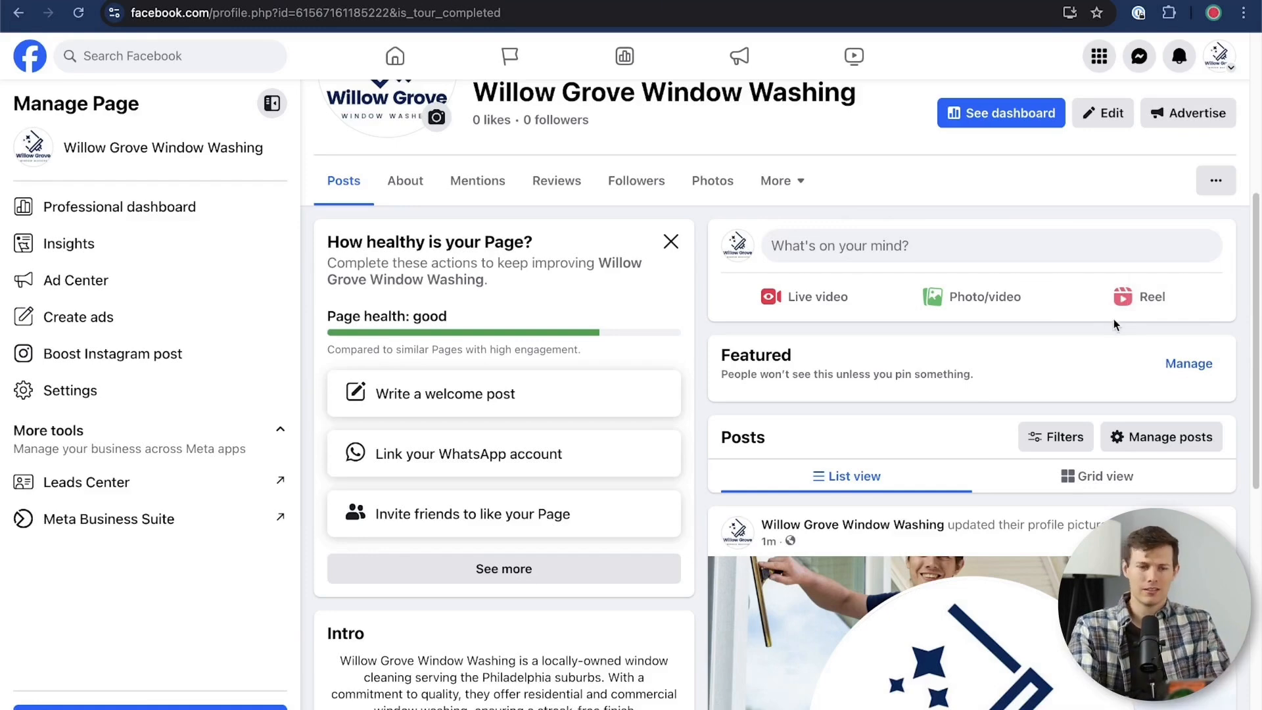
# Draft a photo post with banner-2.png and paste the caption about washing windows since 2015 and making windows shine like new
pyautogui.scroll(2, 973, 329)
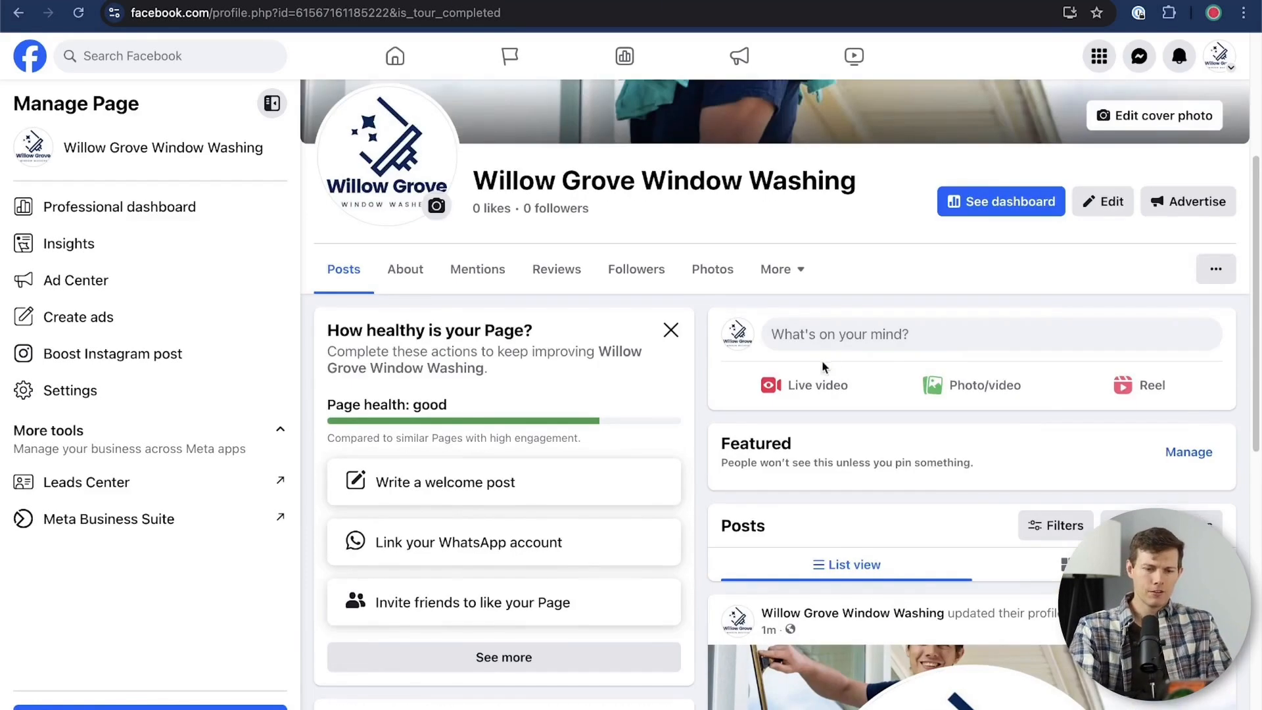
pyautogui.click(972, 383)
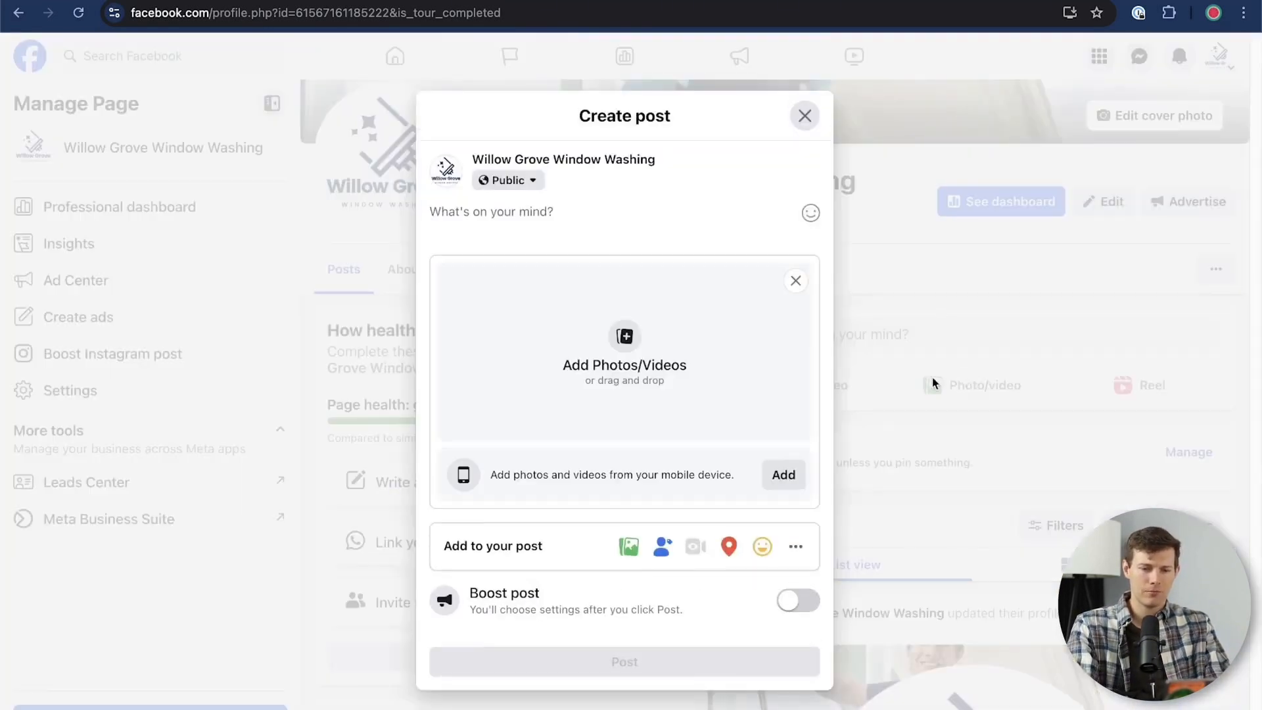
pyautogui.click(607, 340)
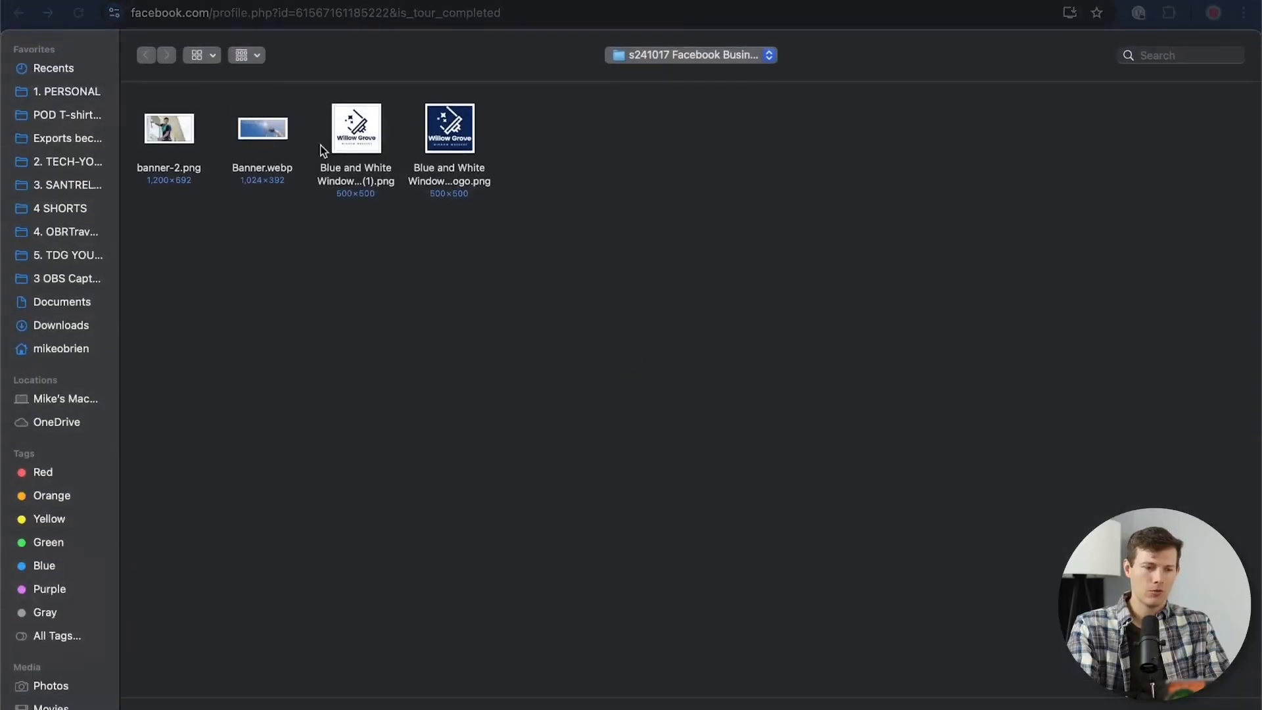
pyautogui.doubleClick(151, 138)
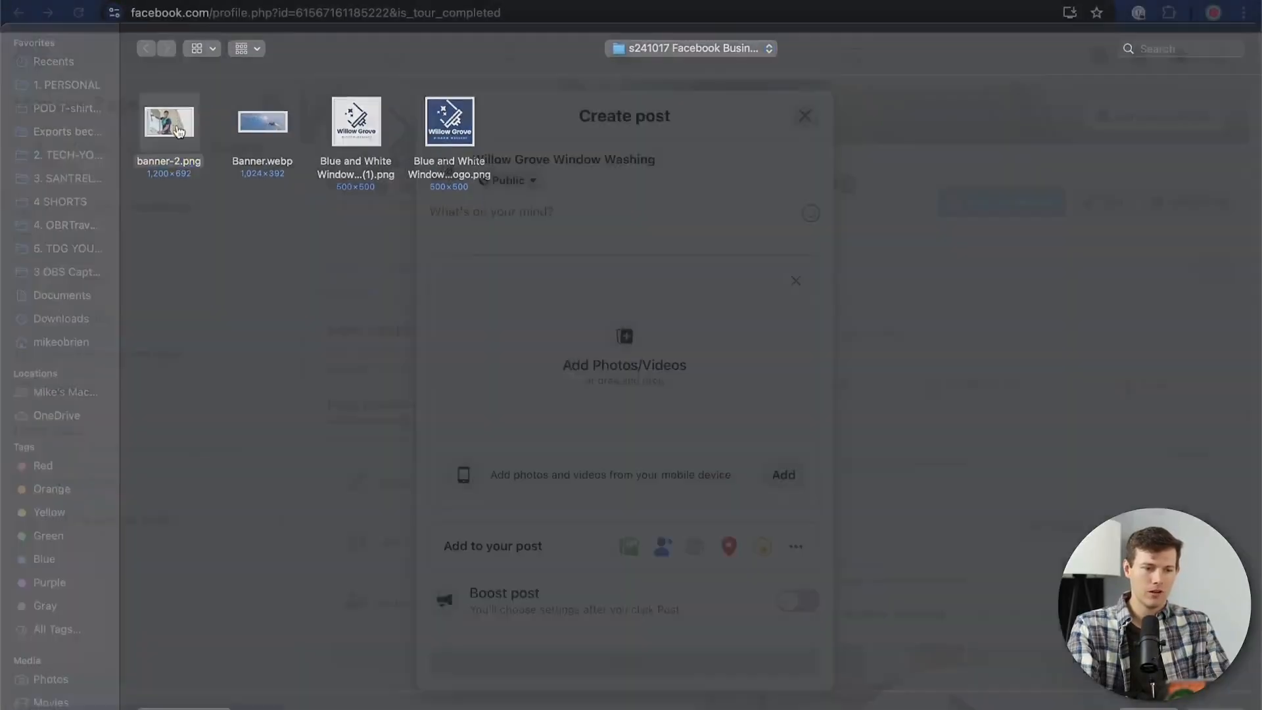
pyautogui.click(730, 220)
pyautogui.write('Did you know I washed windows since 2015? We are locally trained experts and we are here to make your windows shine like new')
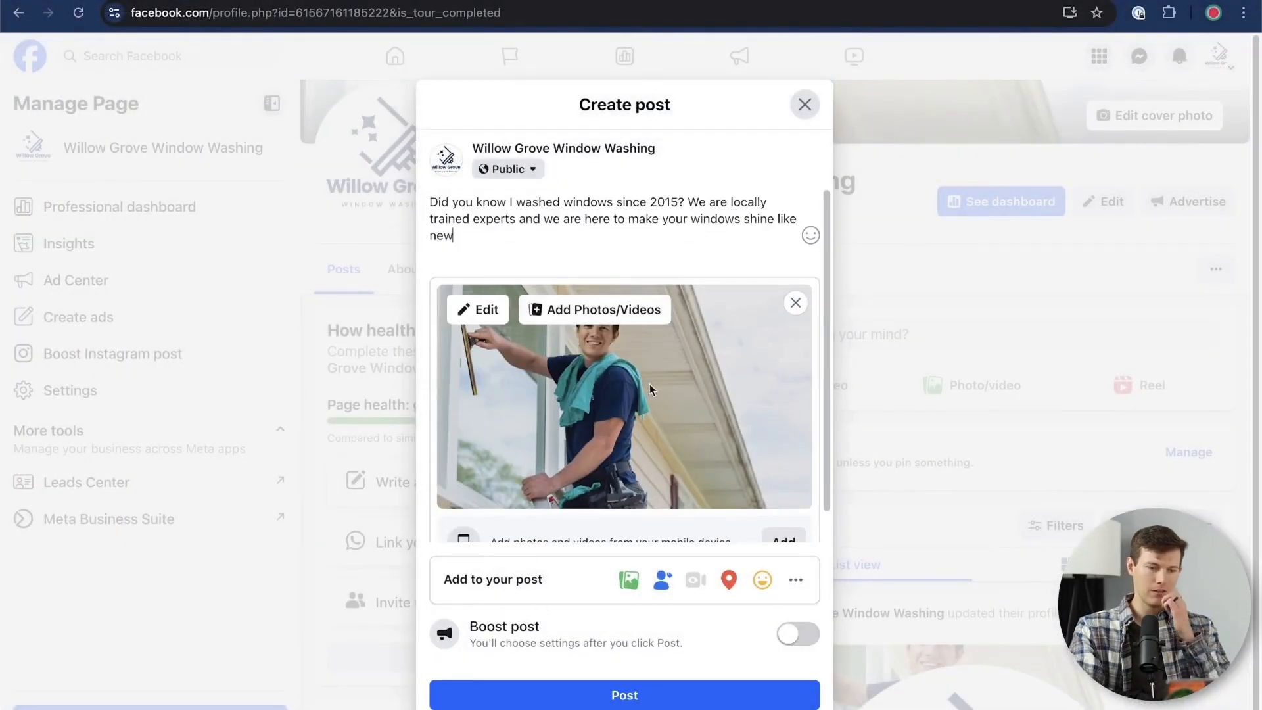
pyautogui.scroll(-1, 663, 256)
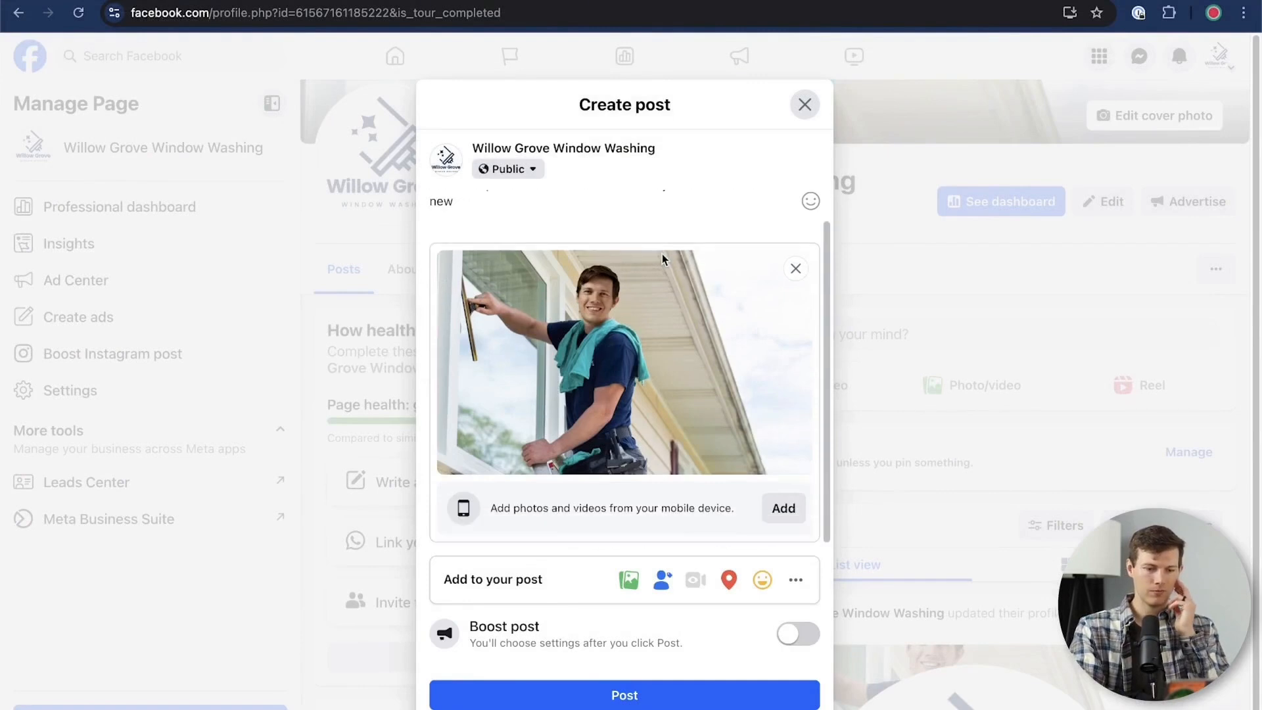
# Publish the post with a Call Now button added and check how it looks on the Page
pyautogui.click(657, 695)
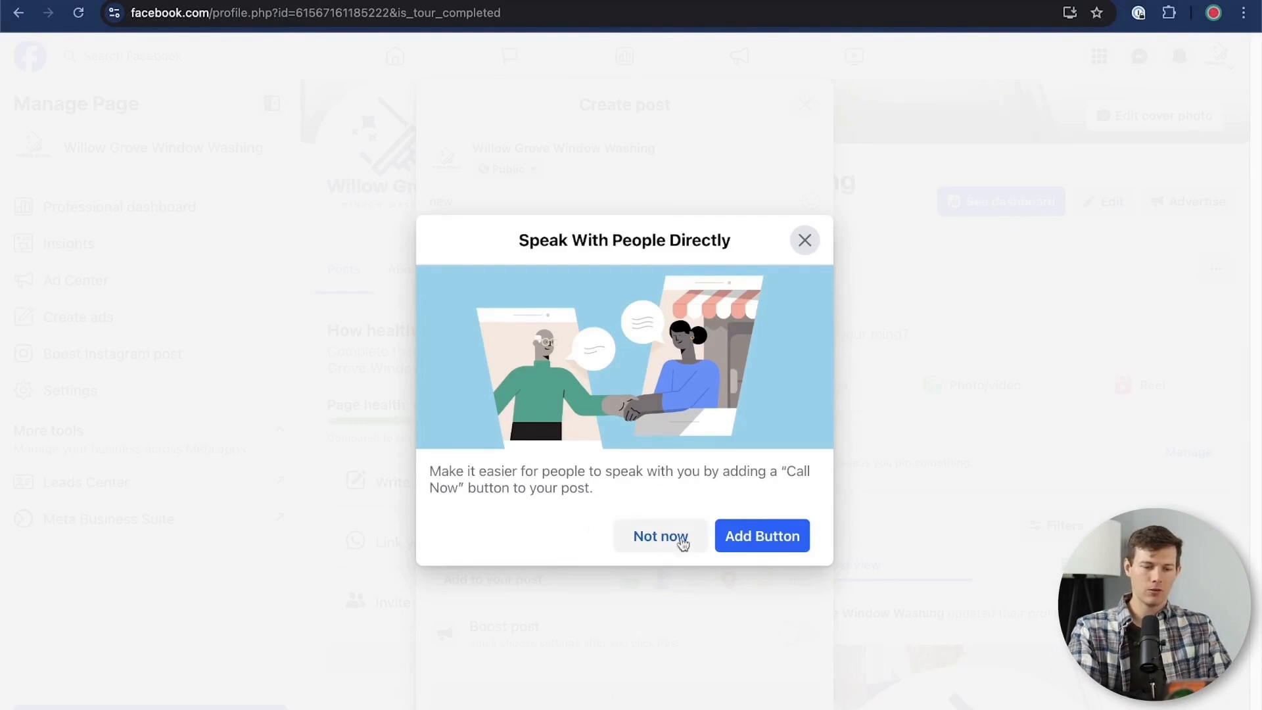
pyautogui.click(776, 537)
pyautogui.click(603, 415)
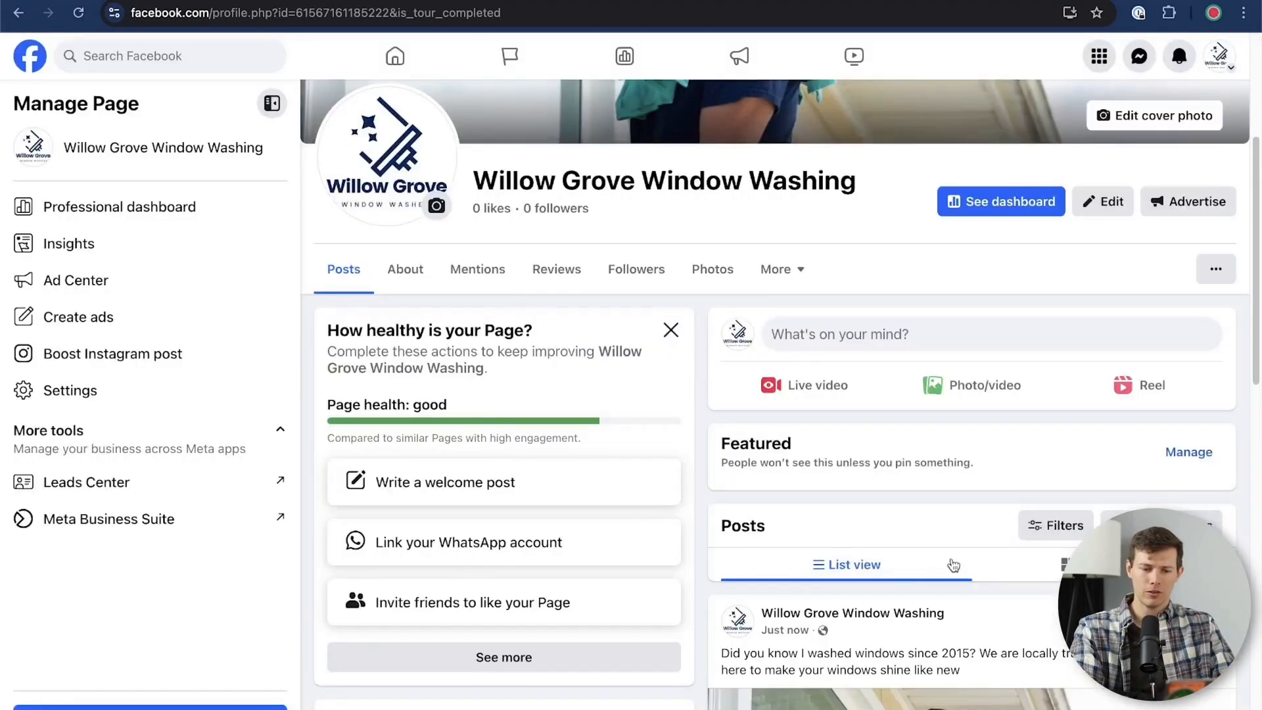
pyautogui.scroll(-10, 953, 565)
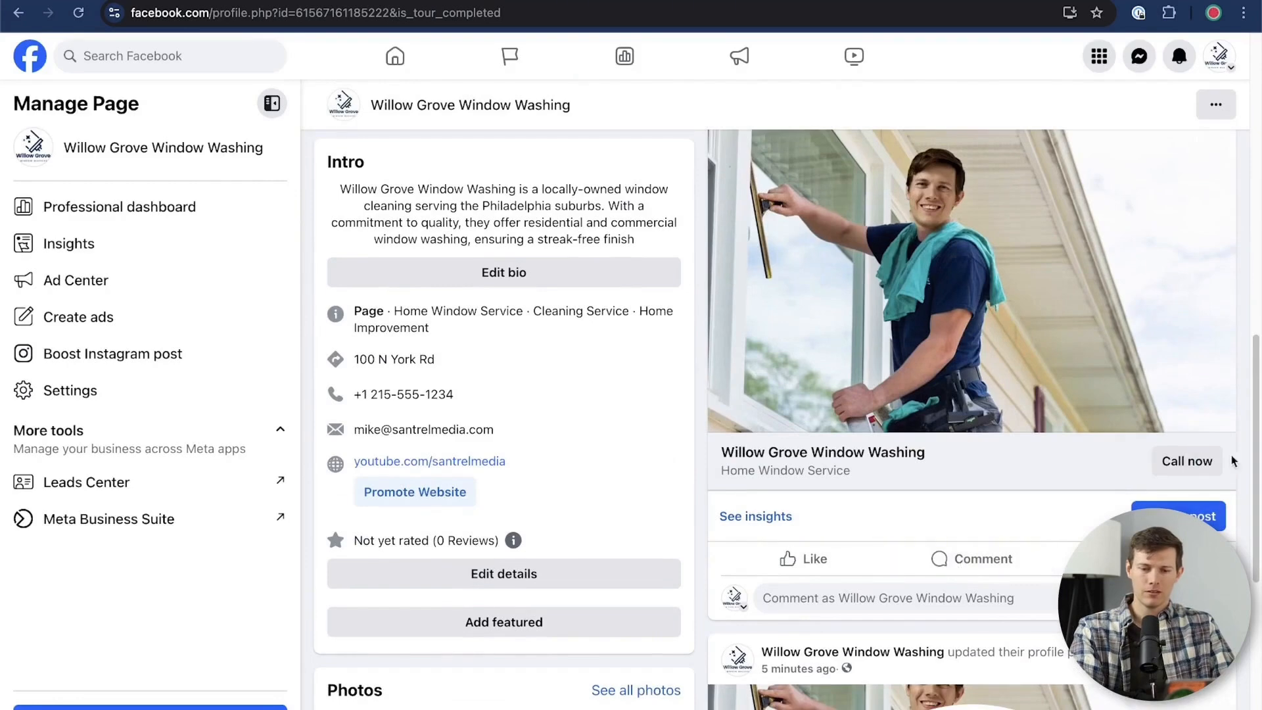
pyautogui.scroll(10, 1183, 467)
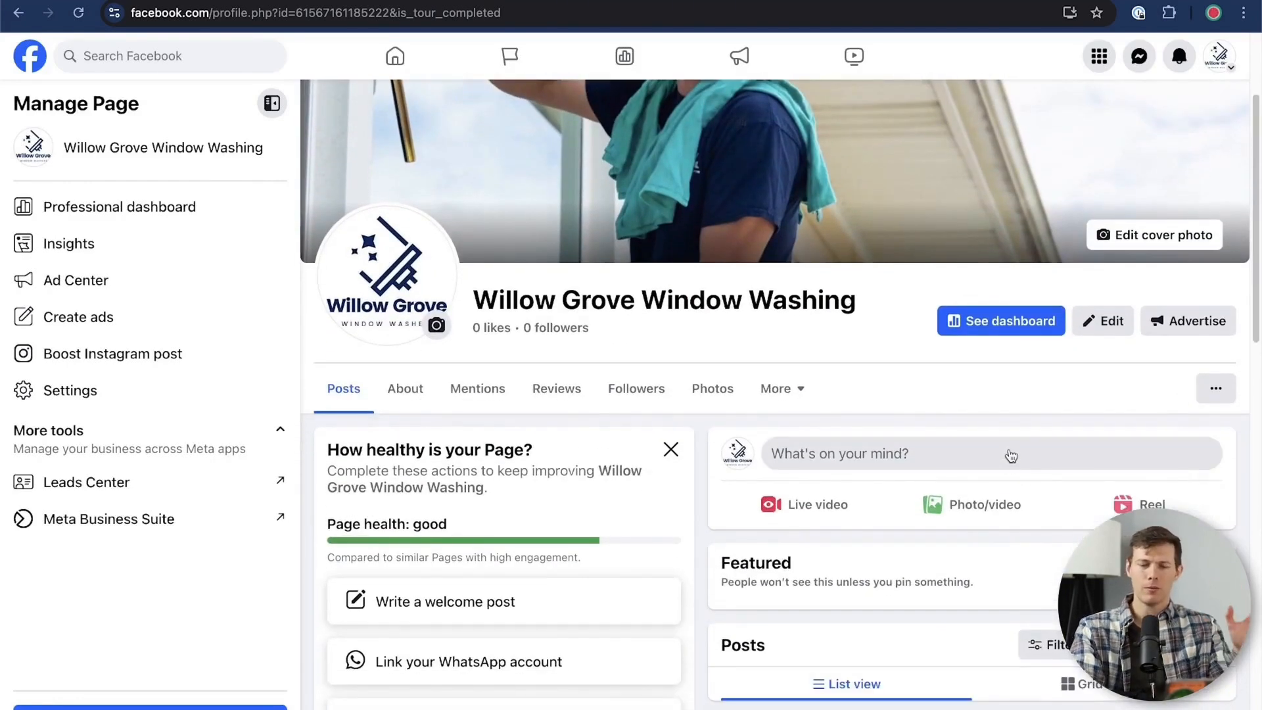
# Start another photo post and attach the Banner.webp image
pyautogui.click(1011, 455)
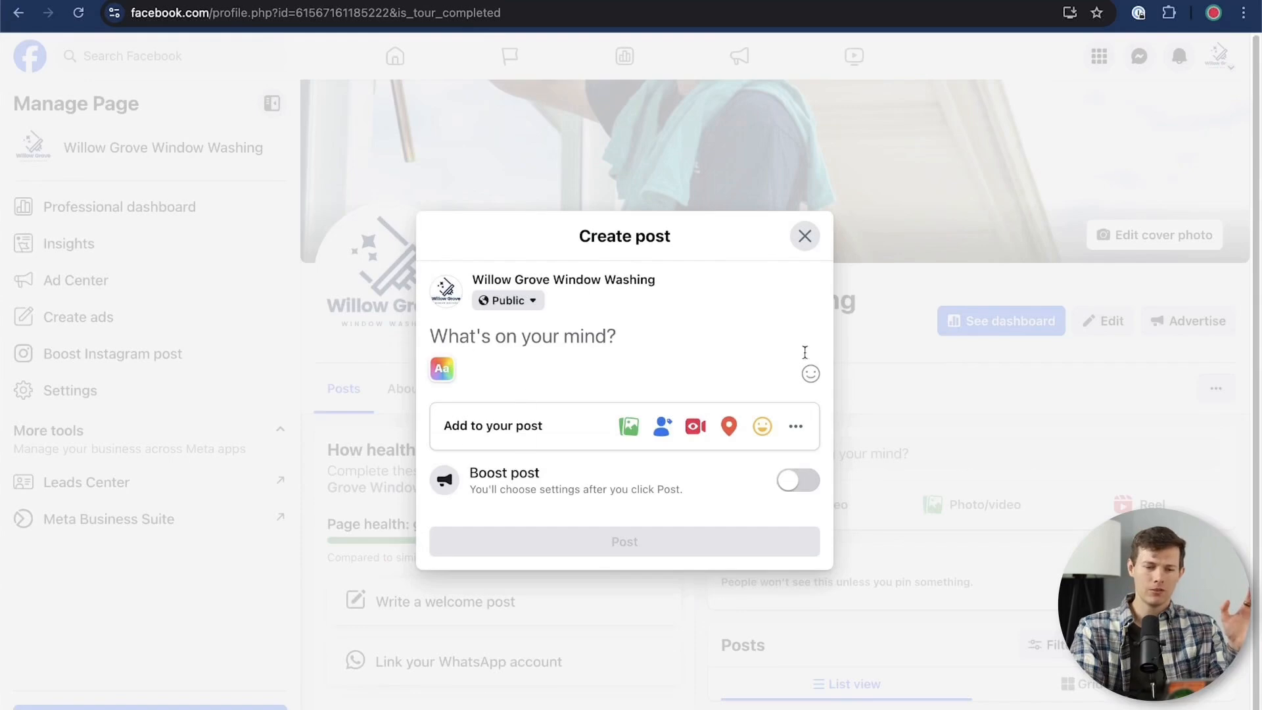
pyautogui.click(804, 236)
pyautogui.click(979, 504)
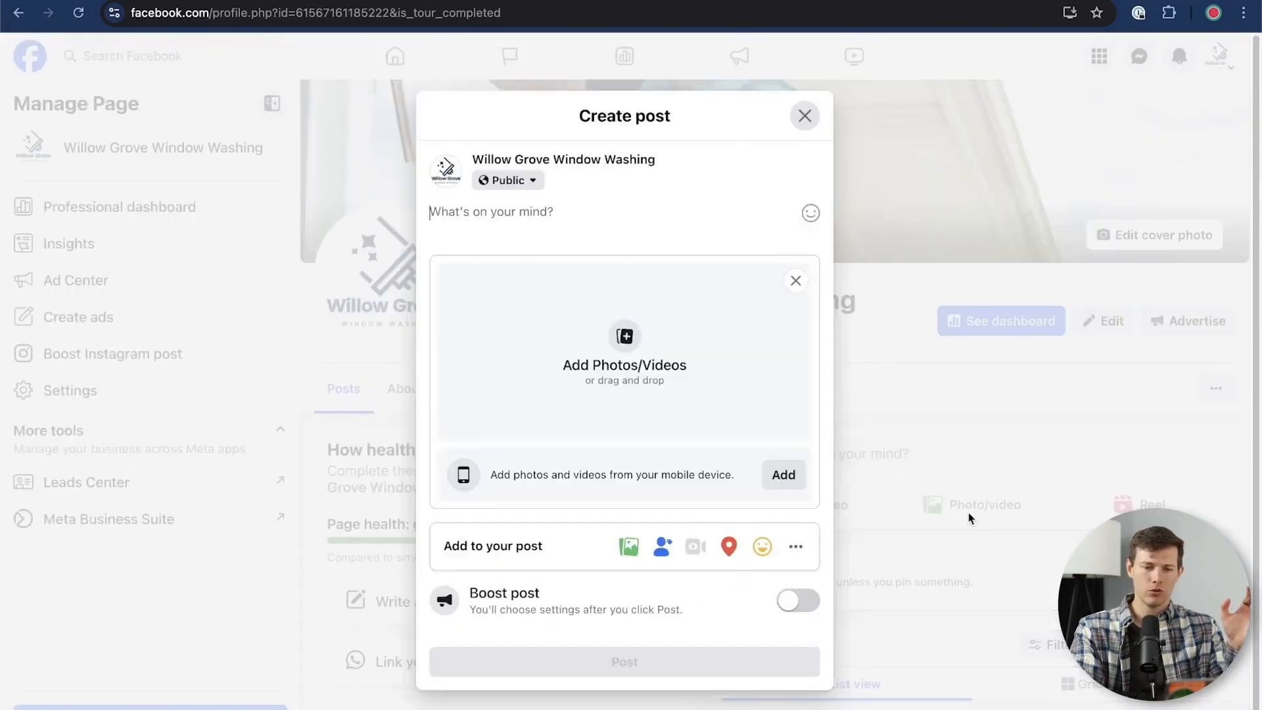
pyautogui.click(573, 319)
pyautogui.click(275, 131)
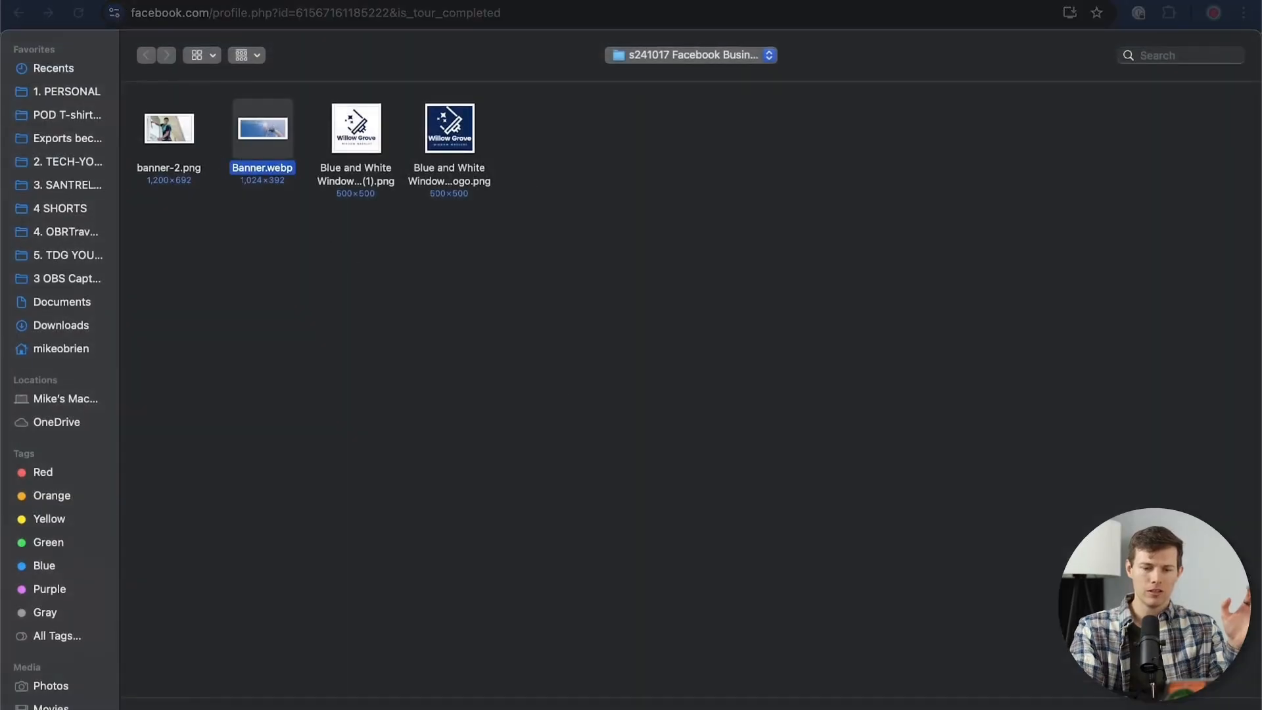
pyautogui.press('Return')
# Give the post the caption "Proper window washing form??" and a Get calls button with the business phone number, and publish it
pyautogui.click(798, 531)
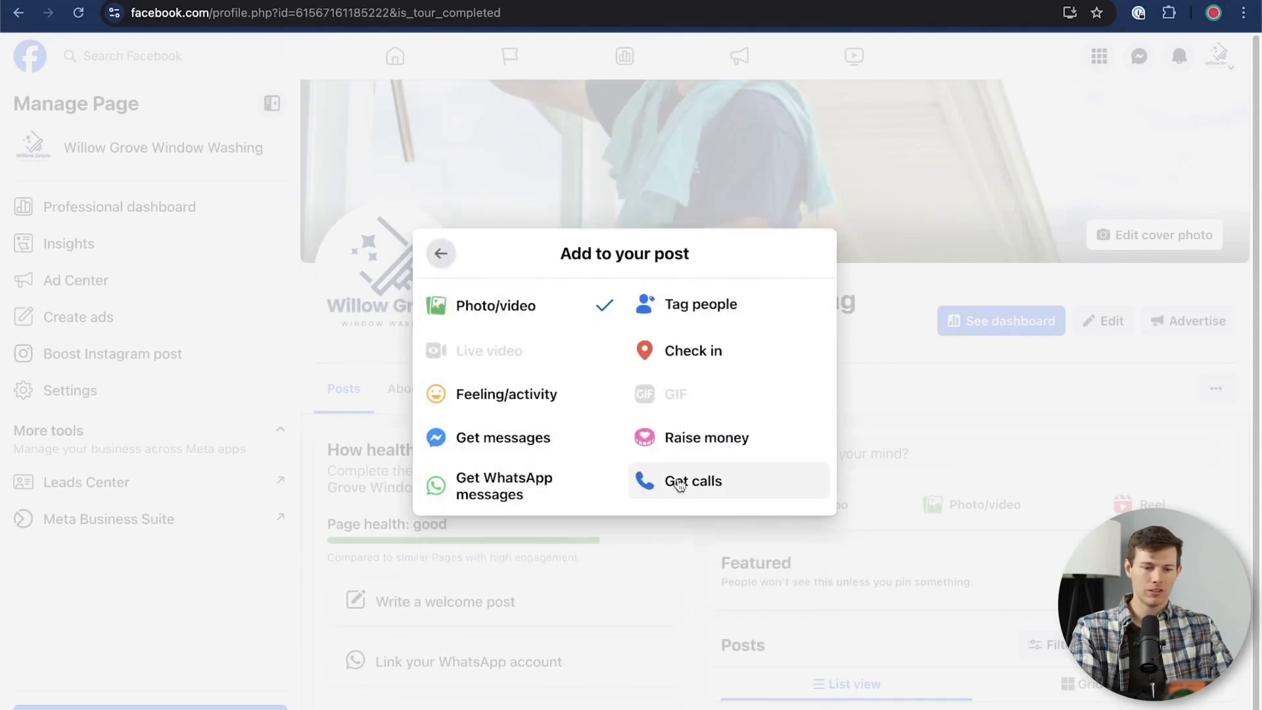
pyautogui.click(716, 485)
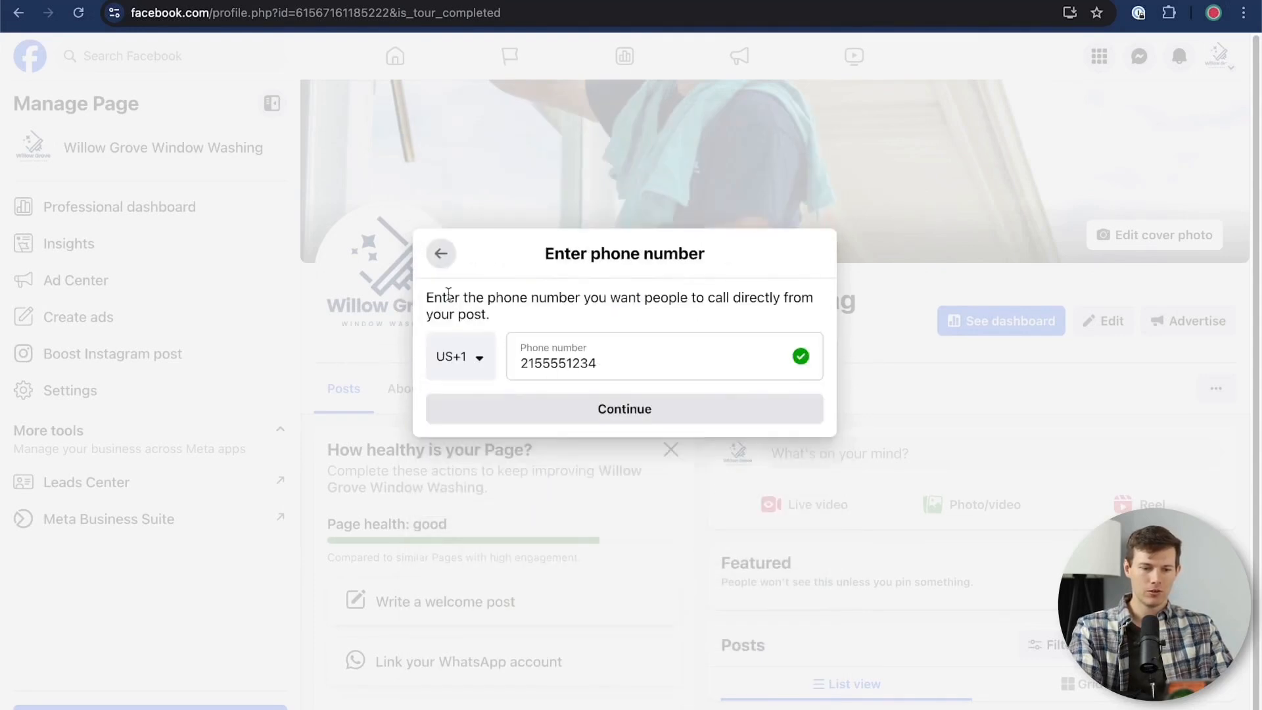
pyautogui.click(642, 411)
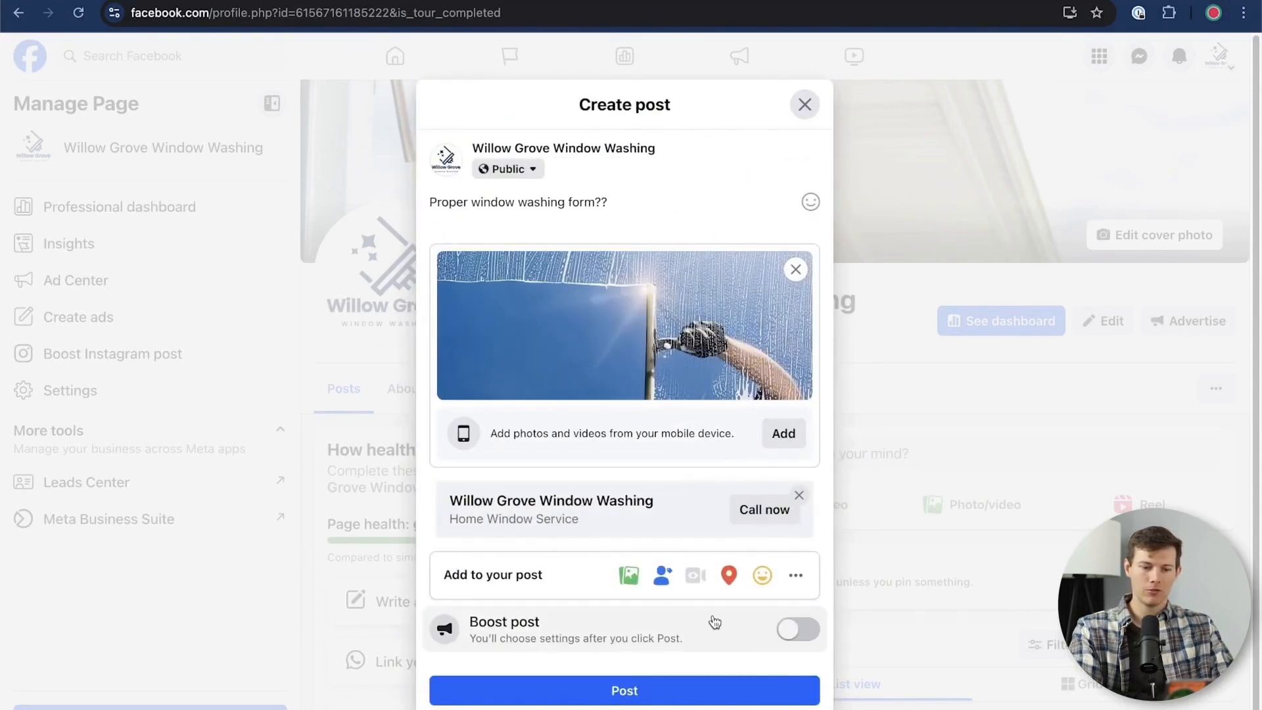
pyautogui.click(579, 703)
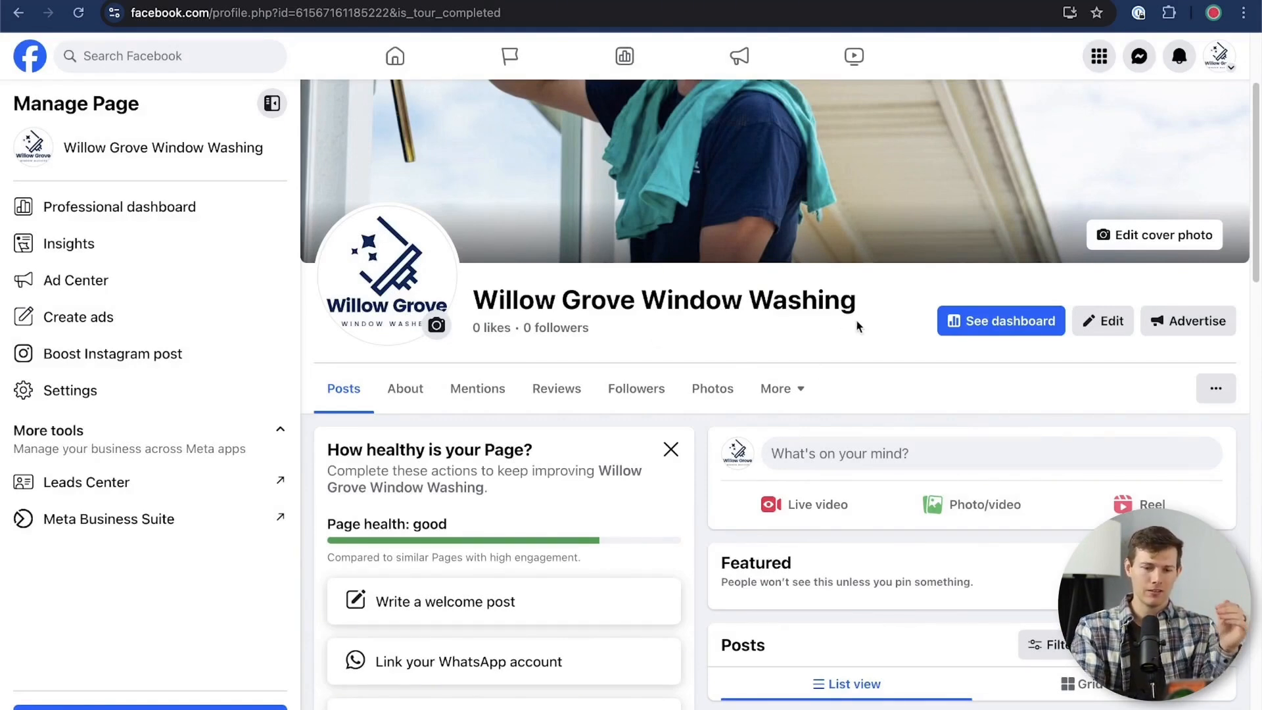
# Browse the Page's settings categories and, in Reaction preferences, turn on hiding the number of reactions on your posts
pyautogui.scroll(3, 858, 327)
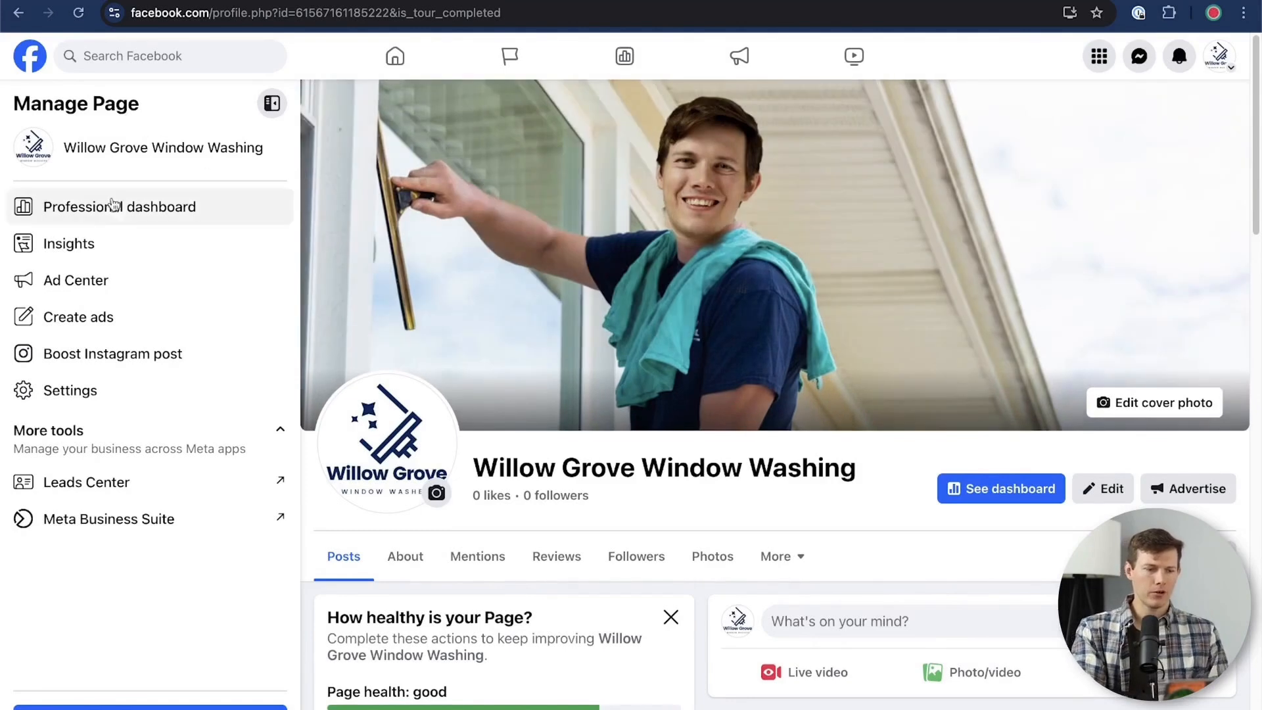
pyautogui.click(108, 392)
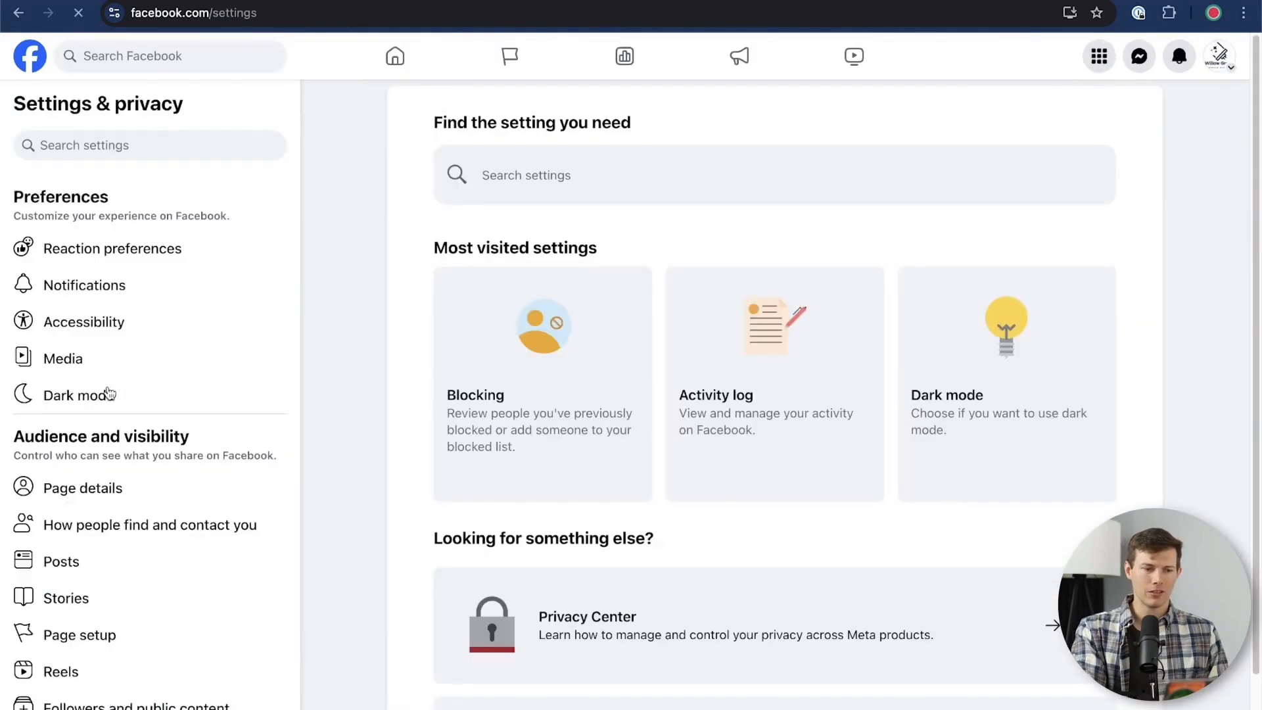
pyautogui.scroll(-5, 162, 285)
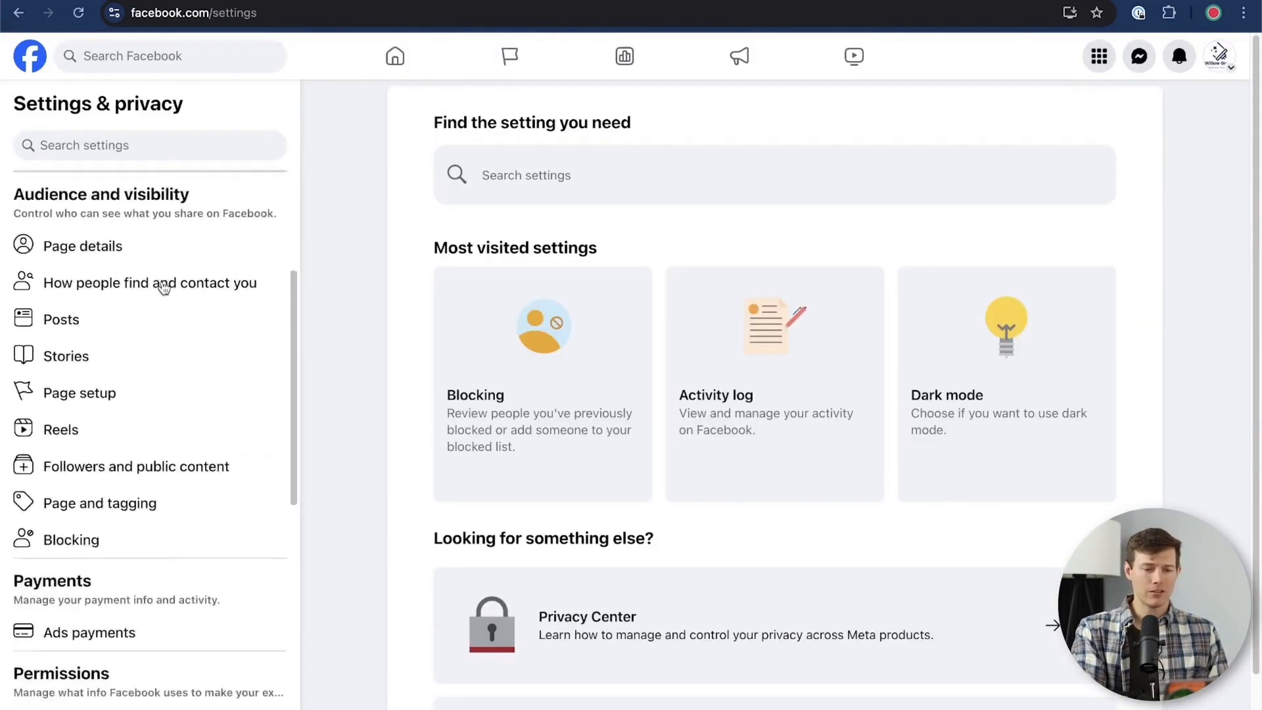
pyautogui.scroll(5, 164, 288)
pyautogui.scroll(-12, 164, 288)
pyautogui.scroll(5, 163, 288)
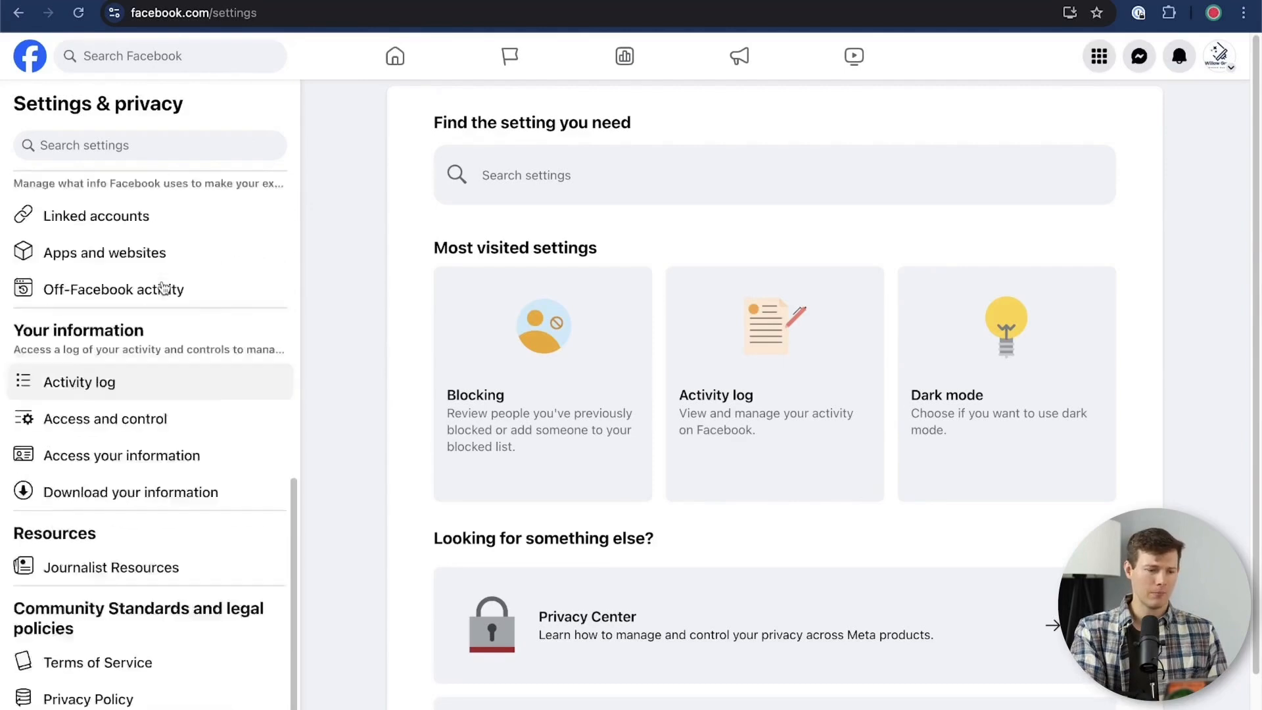
pyautogui.scroll(7, 164, 288)
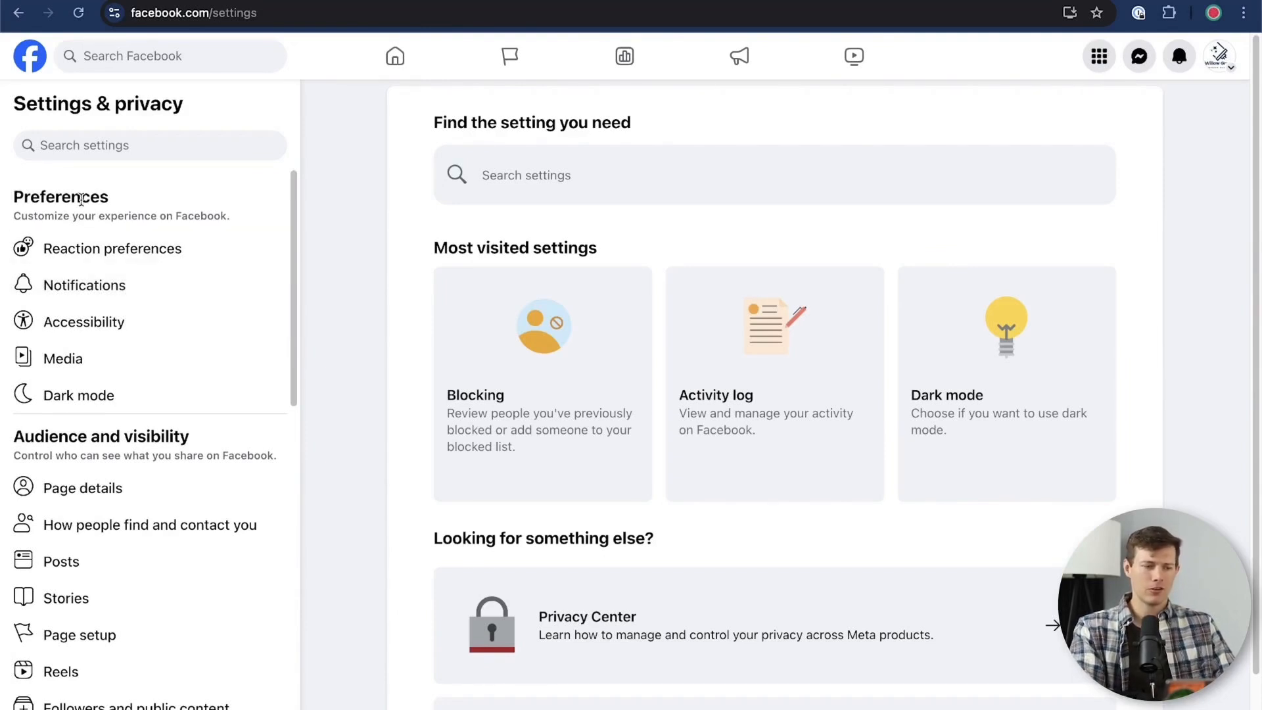
pyautogui.click(132, 258)
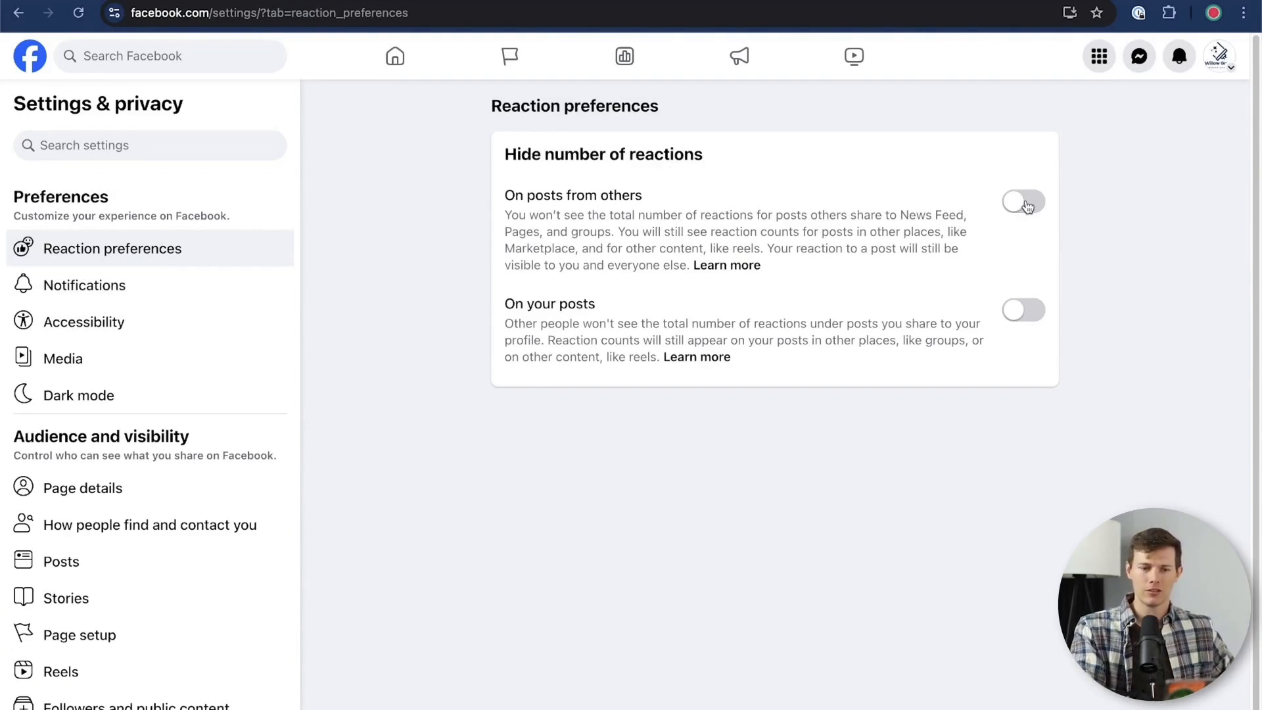
pyautogui.click(1036, 316)
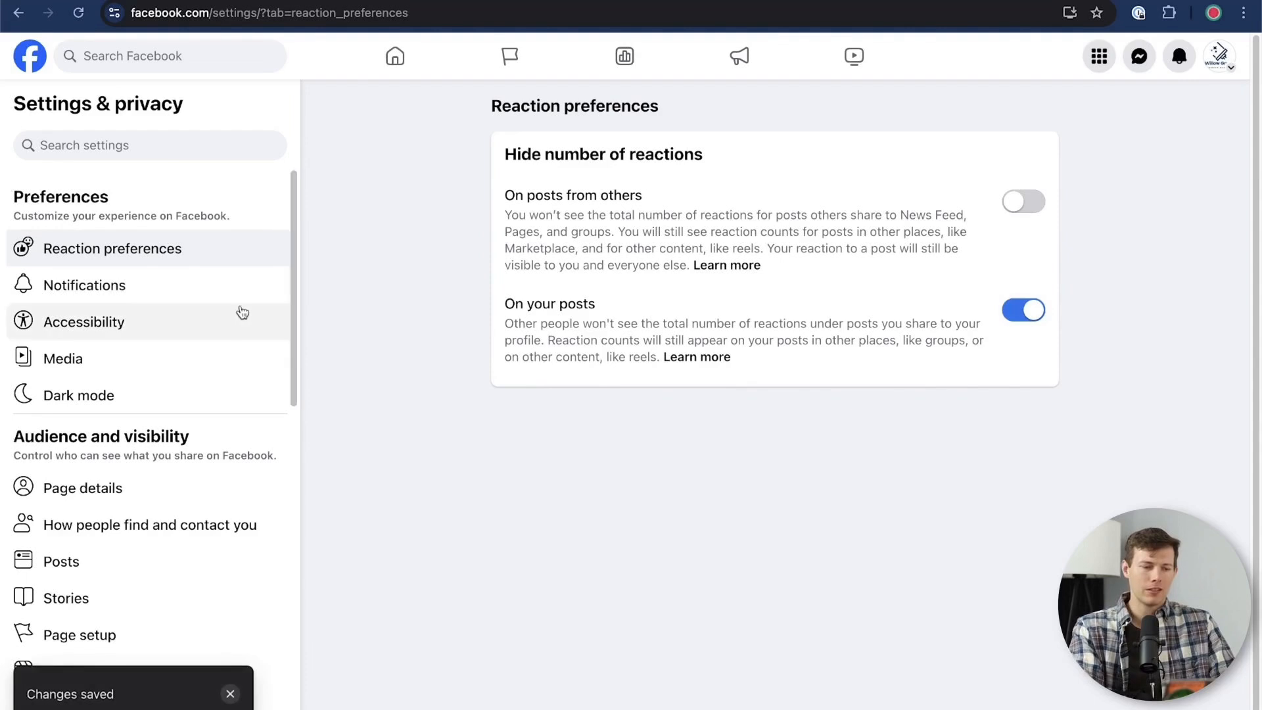
# Look through the Page's notification categories and expand the Tags notification options
pyautogui.click(153, 290)
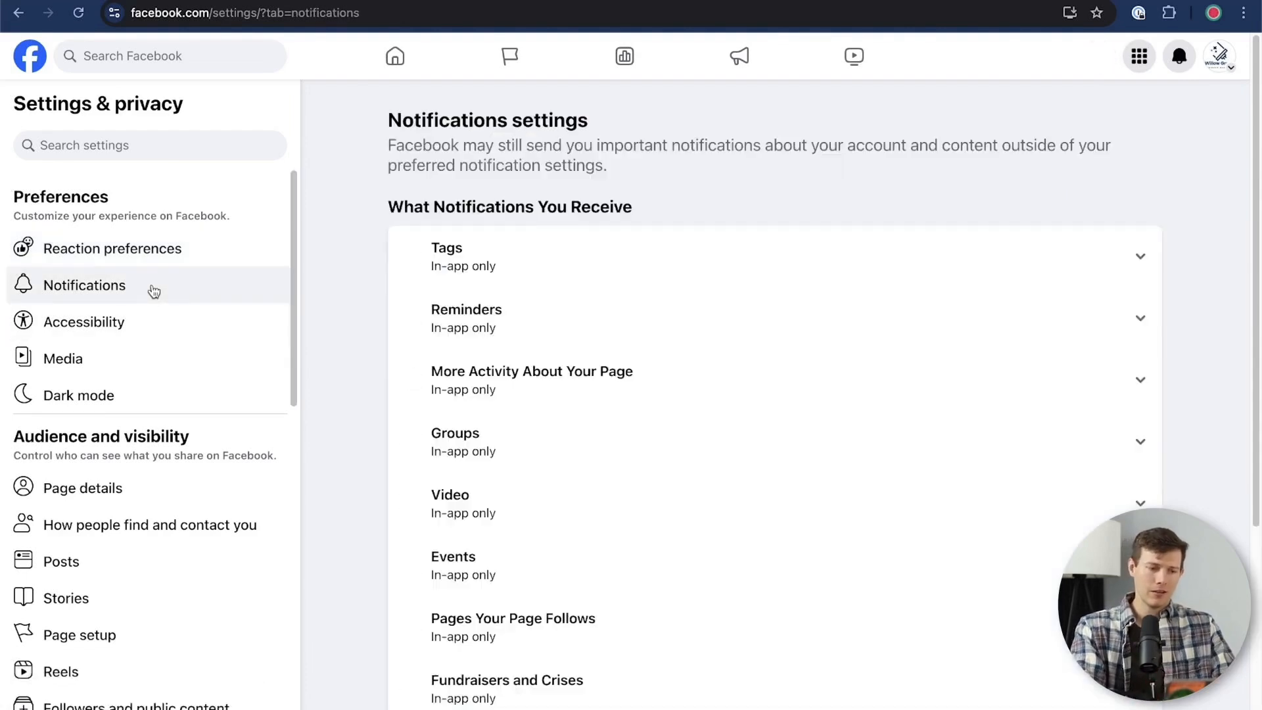
pyautogui.scroll(-5, 938, 338)
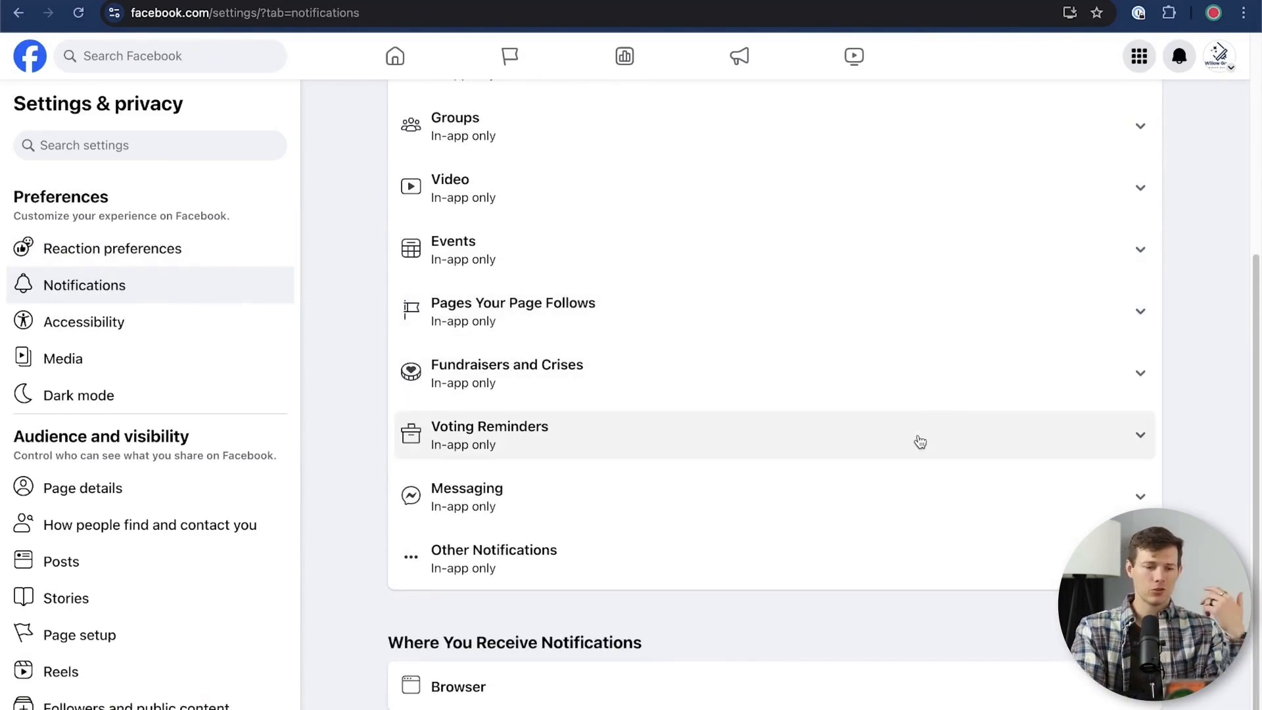
pyautogui.scroll(1, 913, 373)
pyautogui.scroll(5, 914, 375)
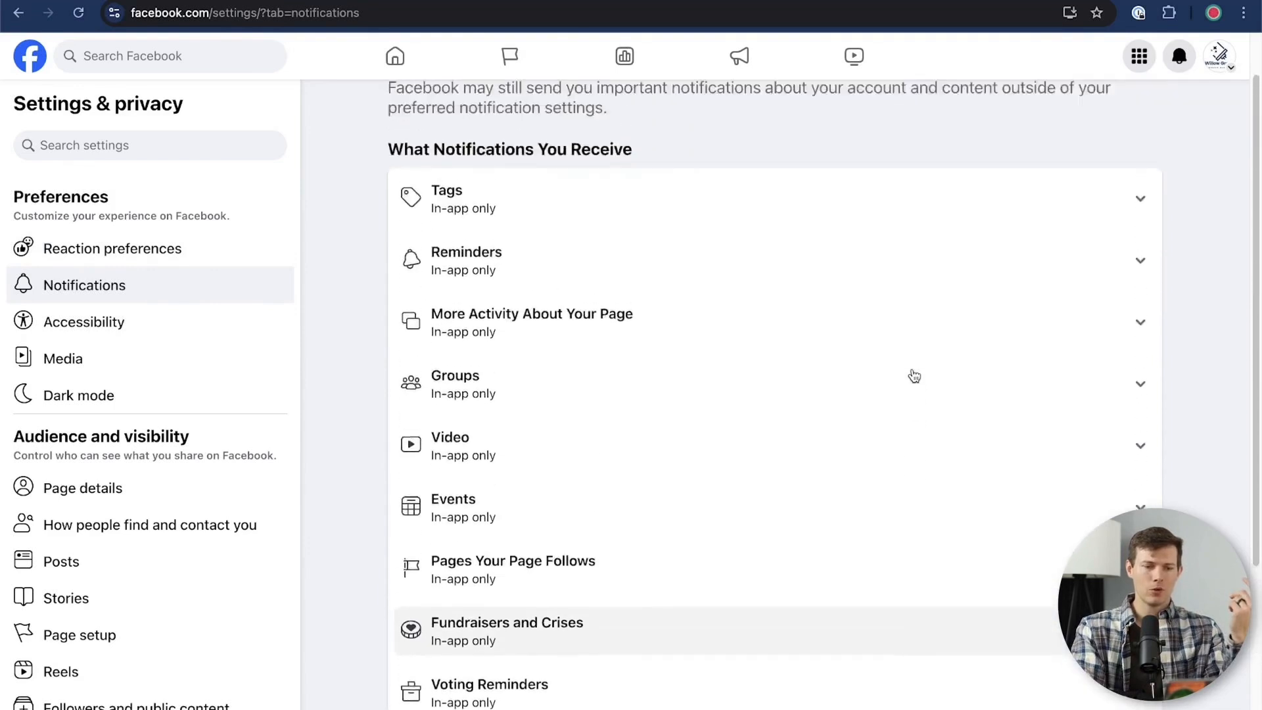
pyautogui.click(819, 243)
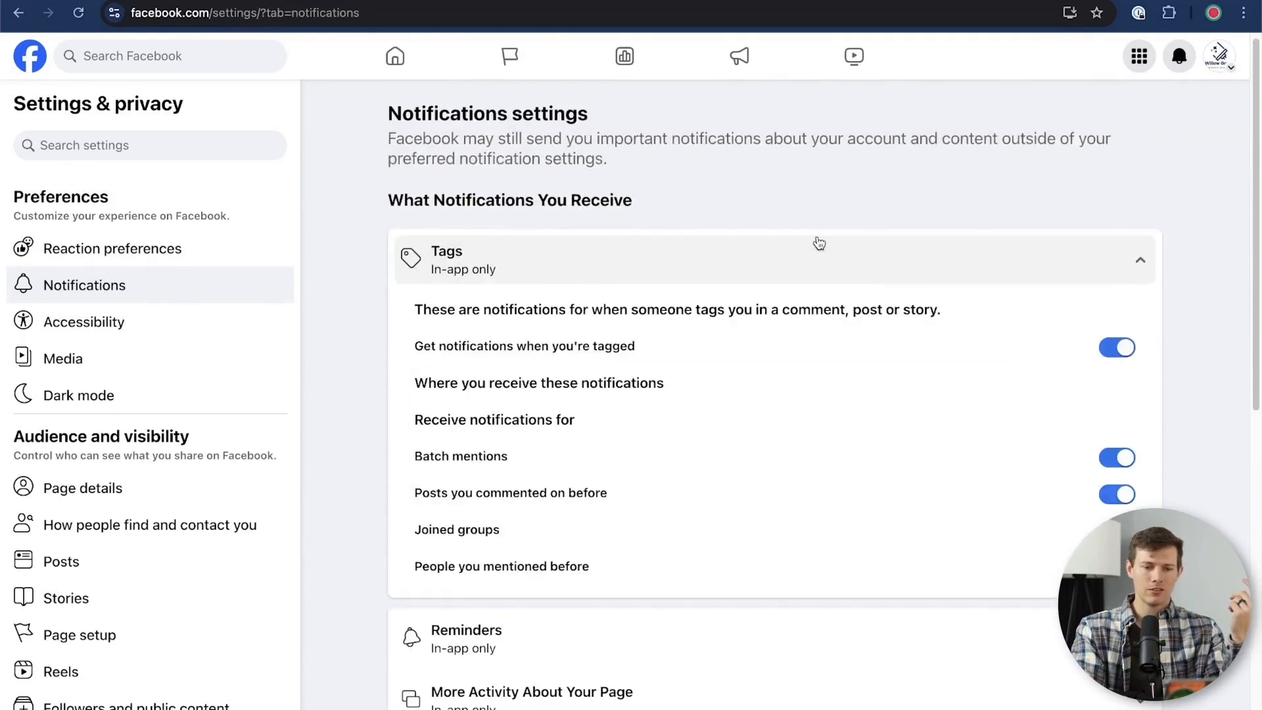
# Toggle the notifications for when the Page is tagged and view the Accessibility settings
pyautogui.click(1112, 347)
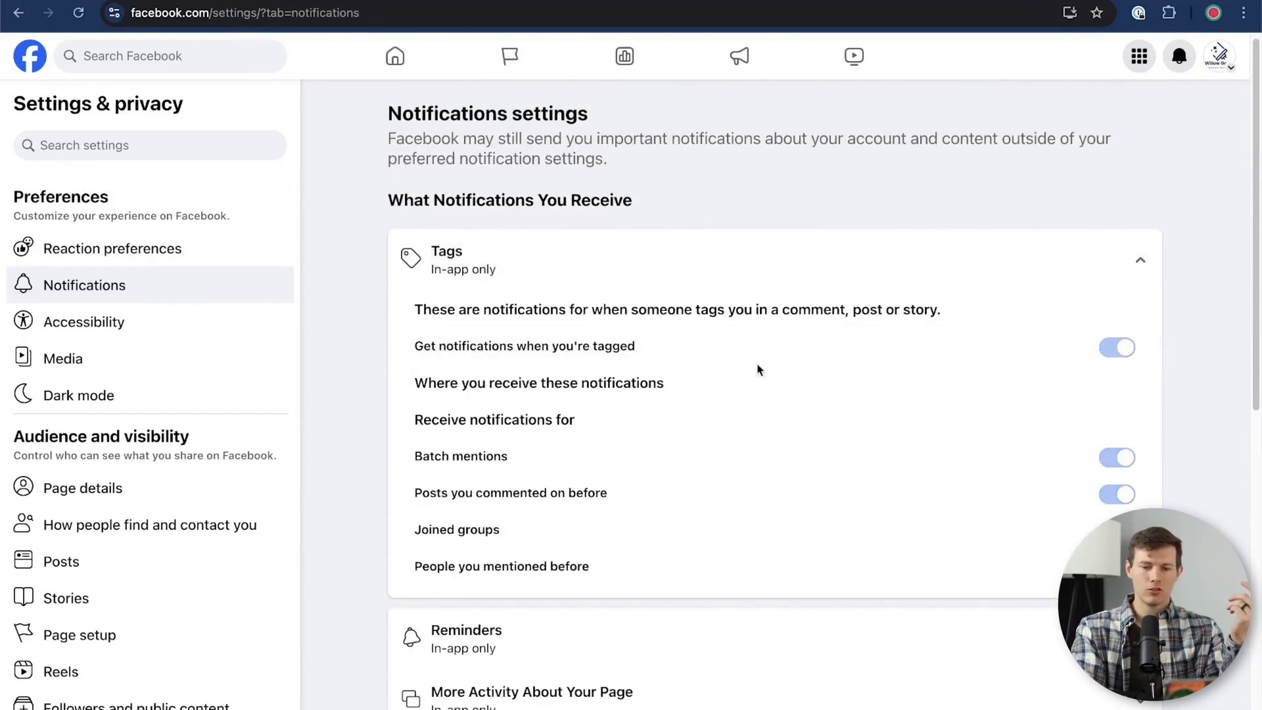
pyautogui.click(74, 324)
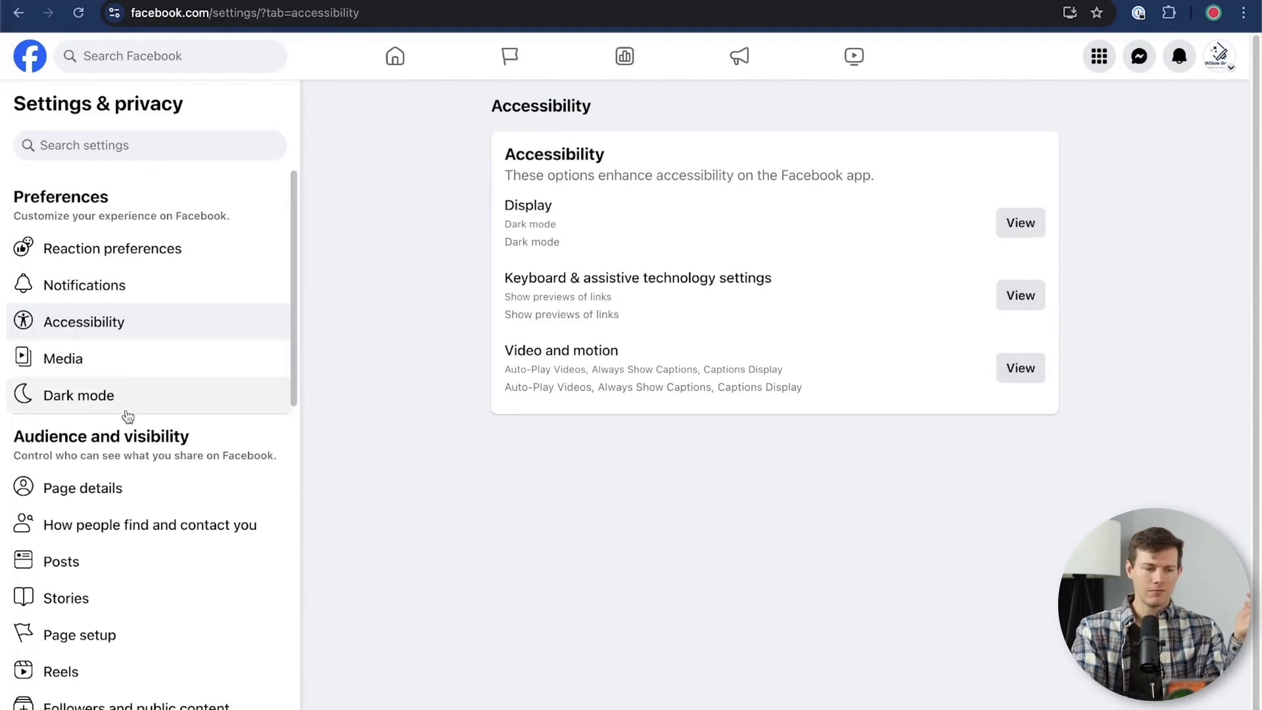
pyautogui.scroll(-1, 112, 465)
pyautogui.scroll(-5, 111, 464)
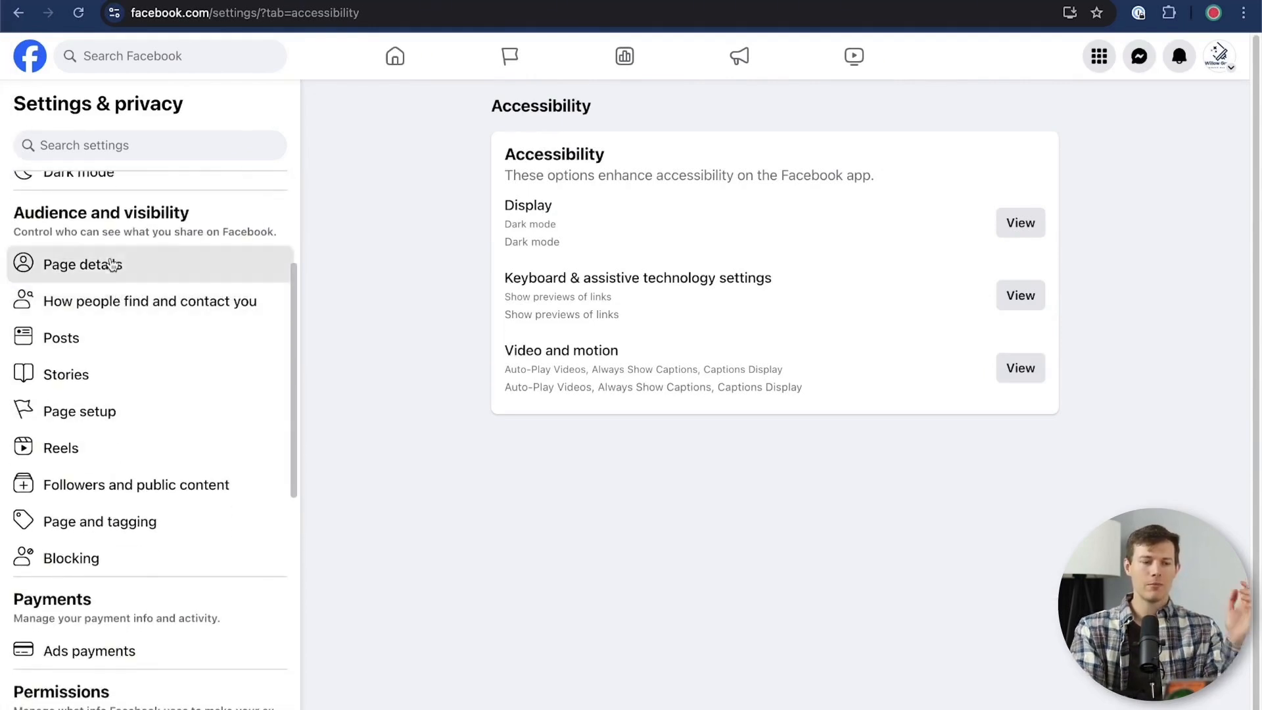
# Open the Page details and add an Instagram social link with the owner's username
pyautogui.click(112, 264)
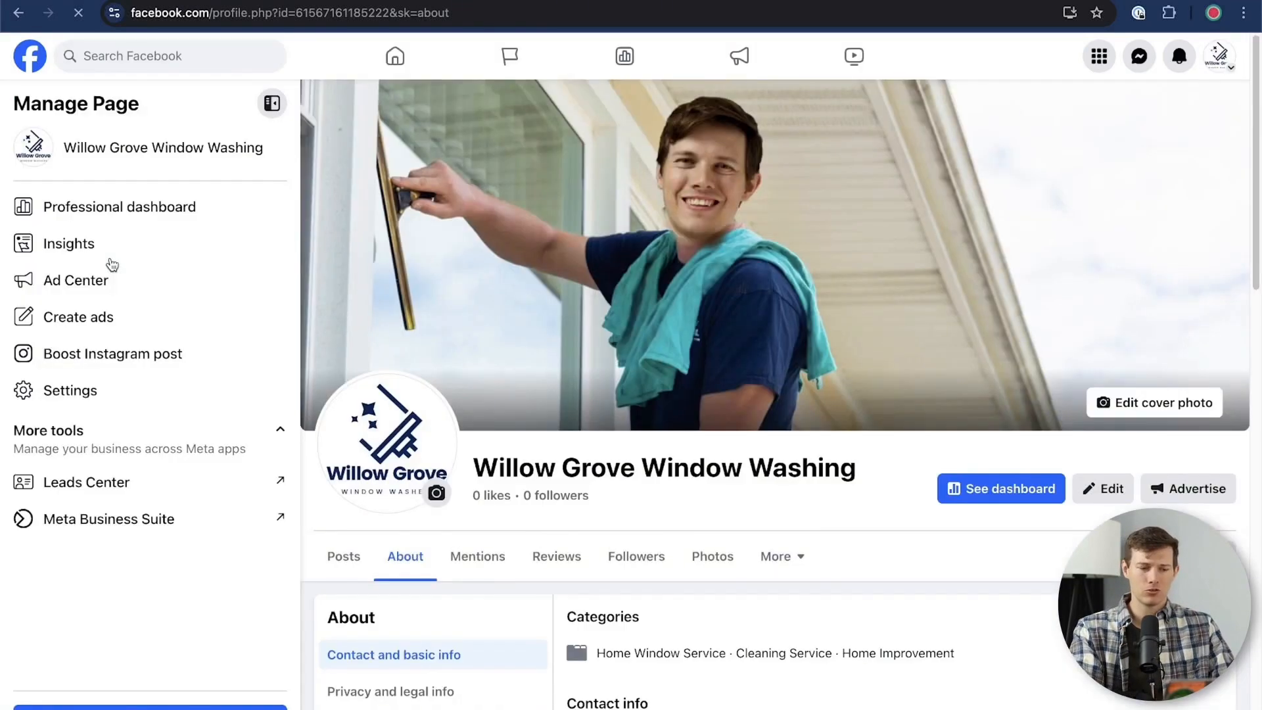
pyautogui.scroll(-10, 680, 383)
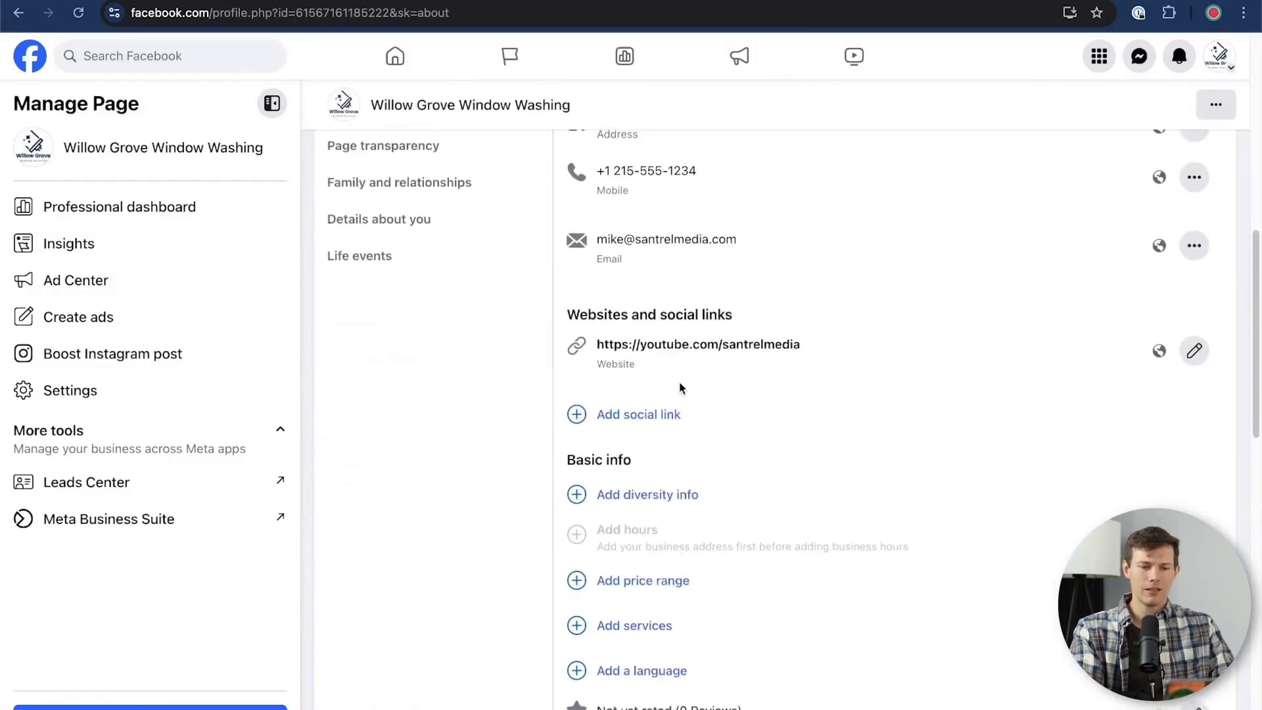
pyautogui.scroll(-1, 680, 387)
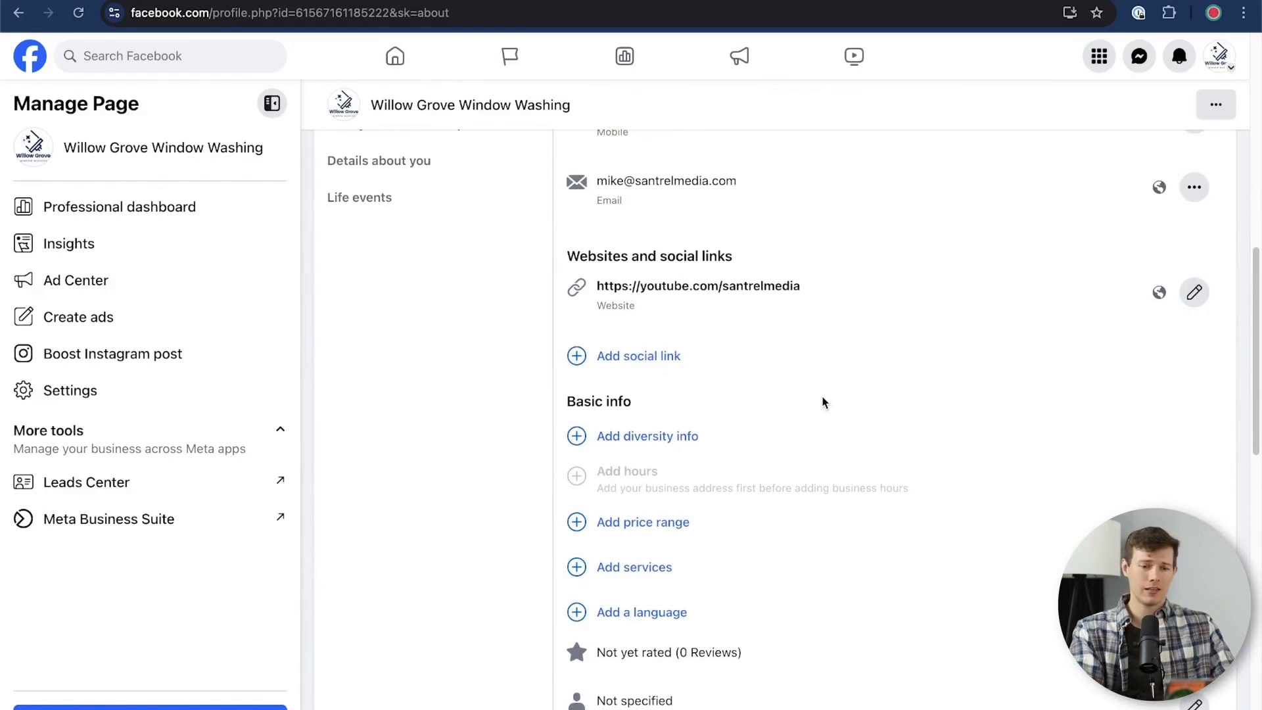
pyautogui.scroll(1, 823, 402)
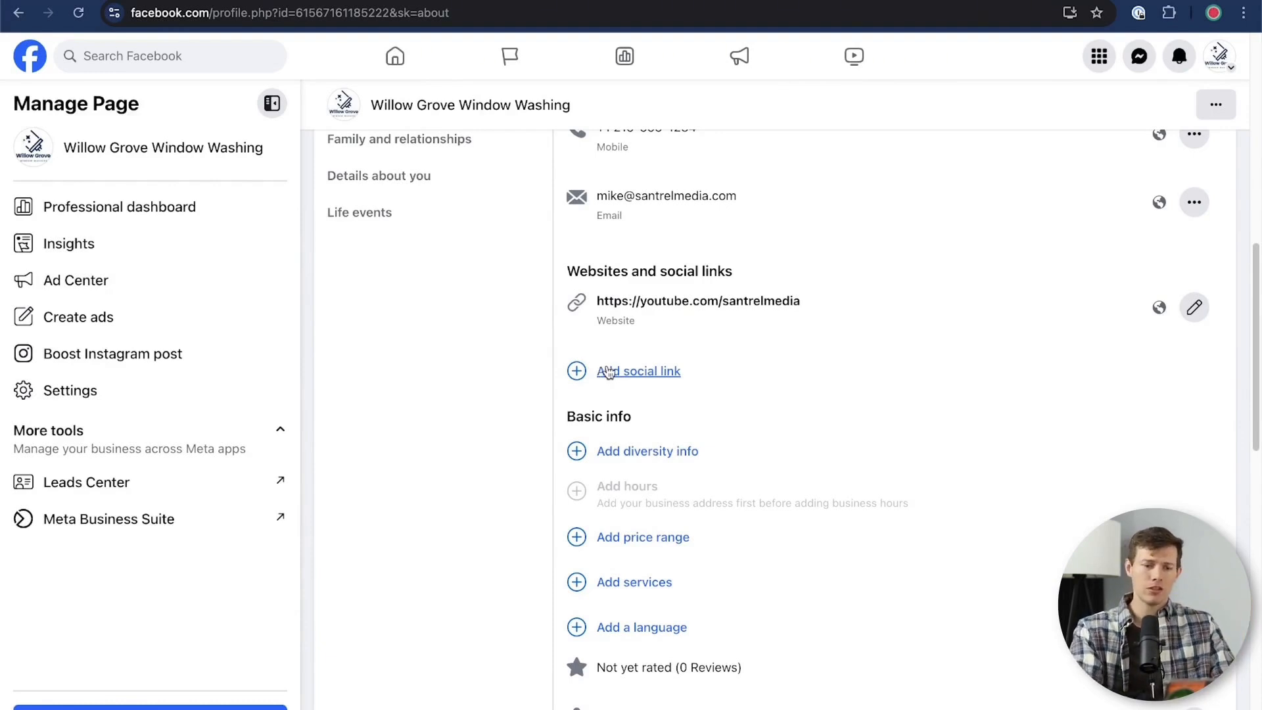
pyautogui.click(651, 372)
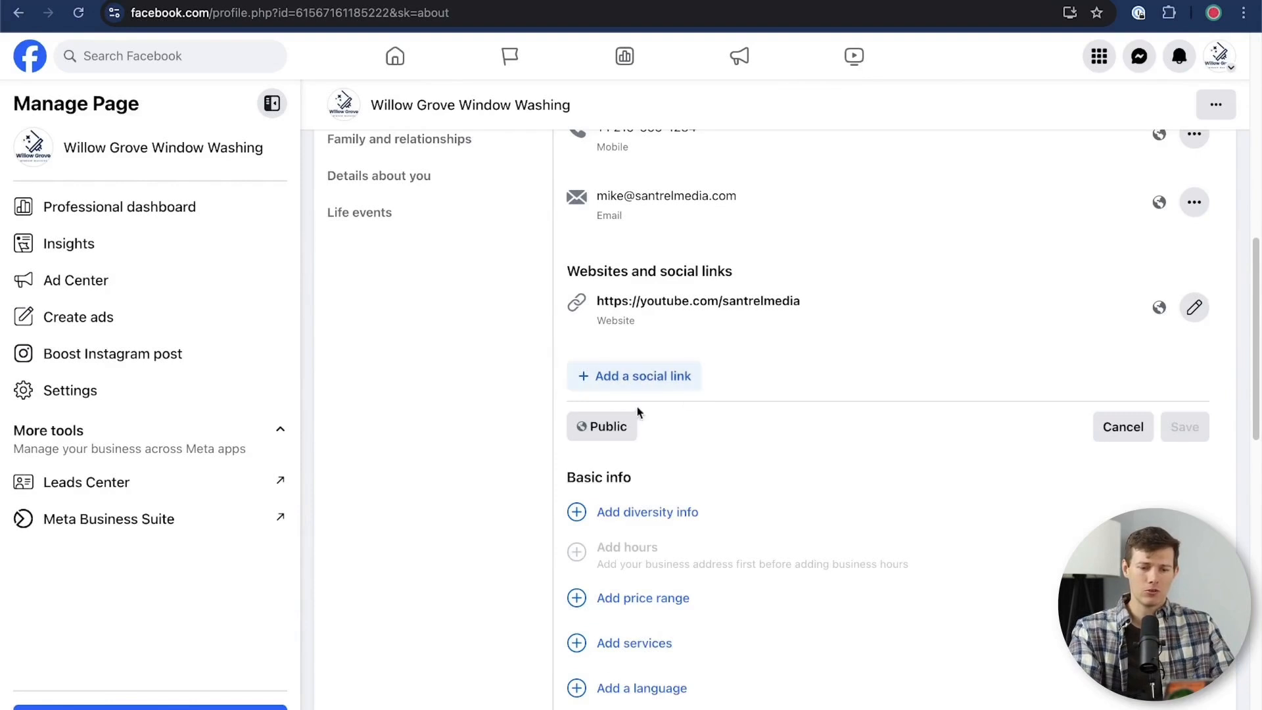
pyautogui.click(608, 375)
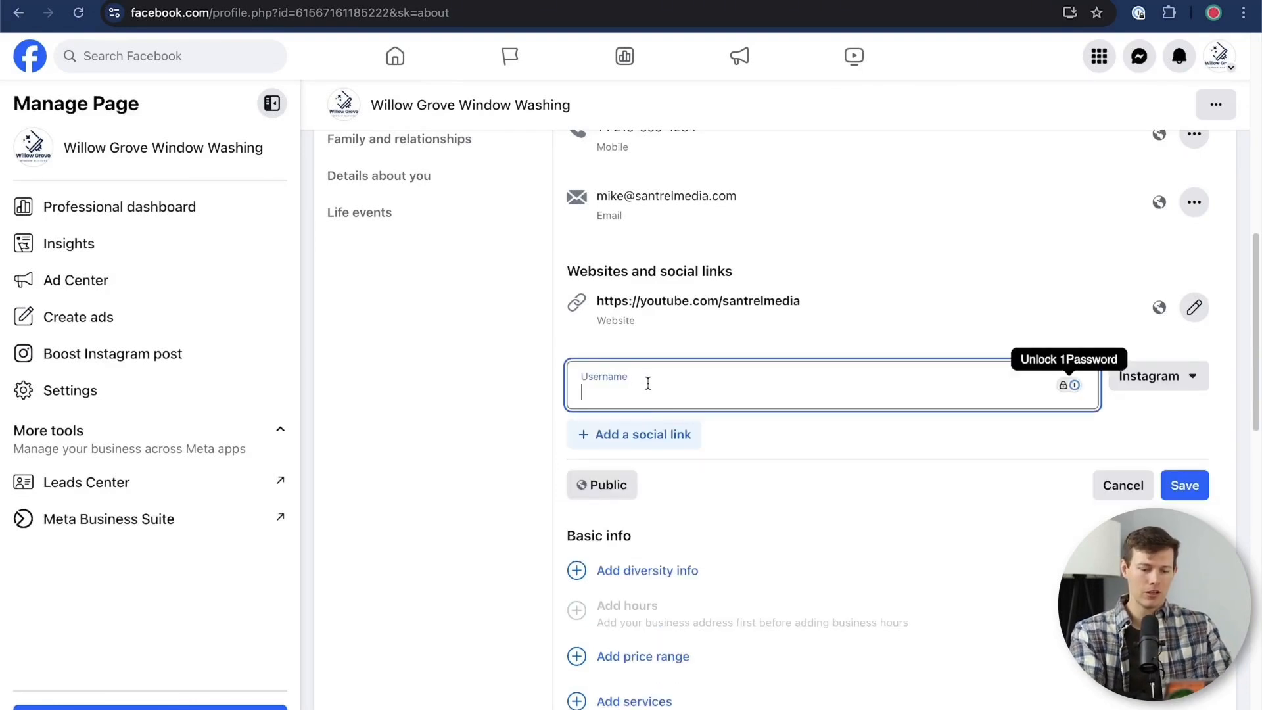
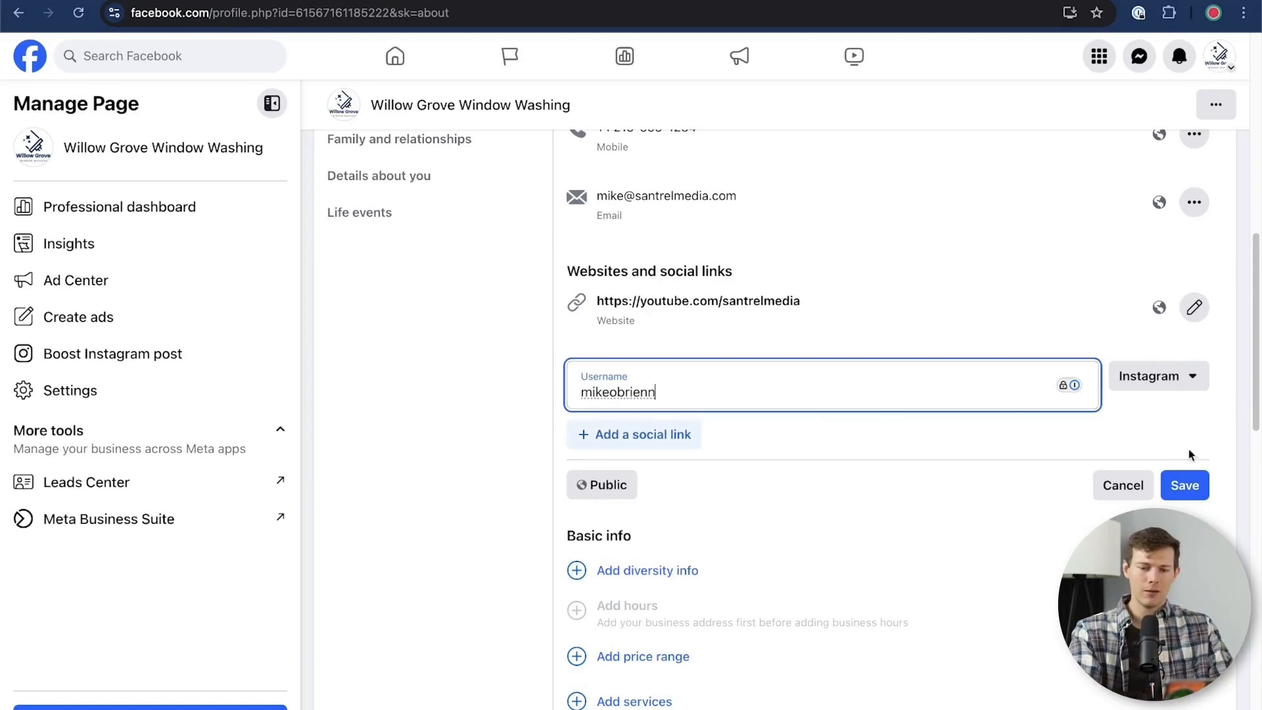
# Add a second social link for Twitter with the owner's username
pyautogui.click(636, 433)
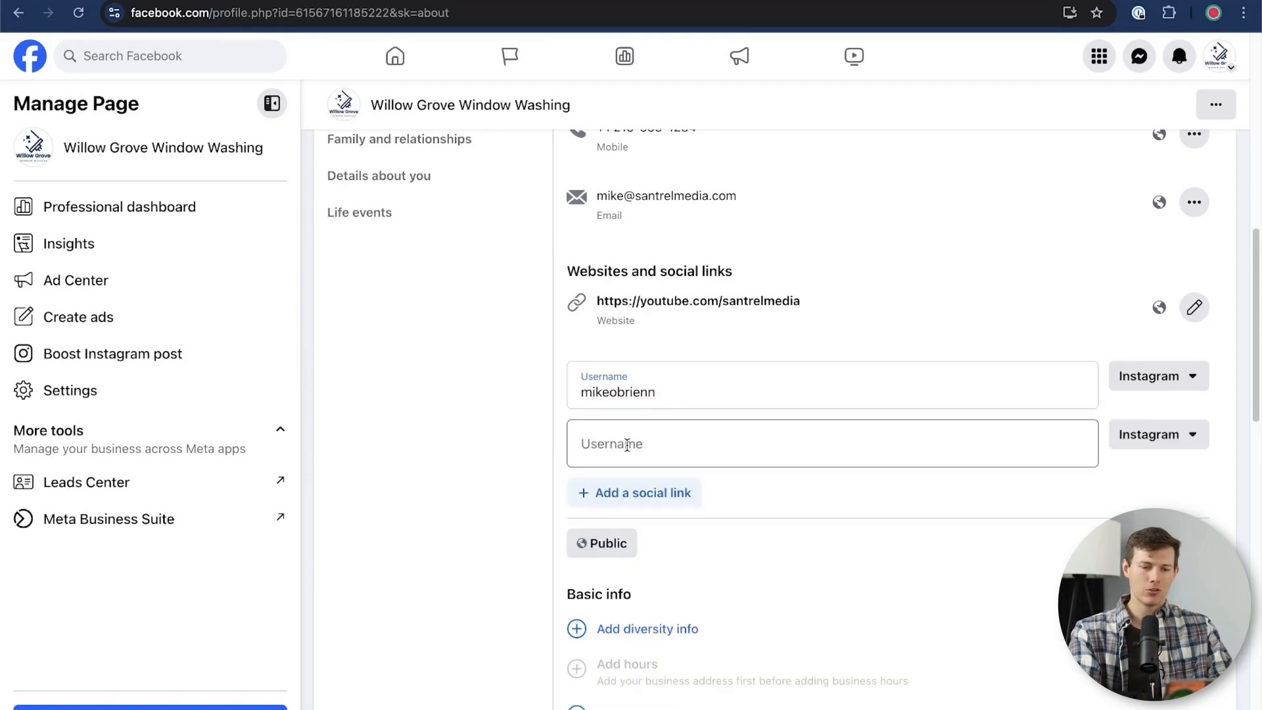
pyautogui.click(1125, 439)
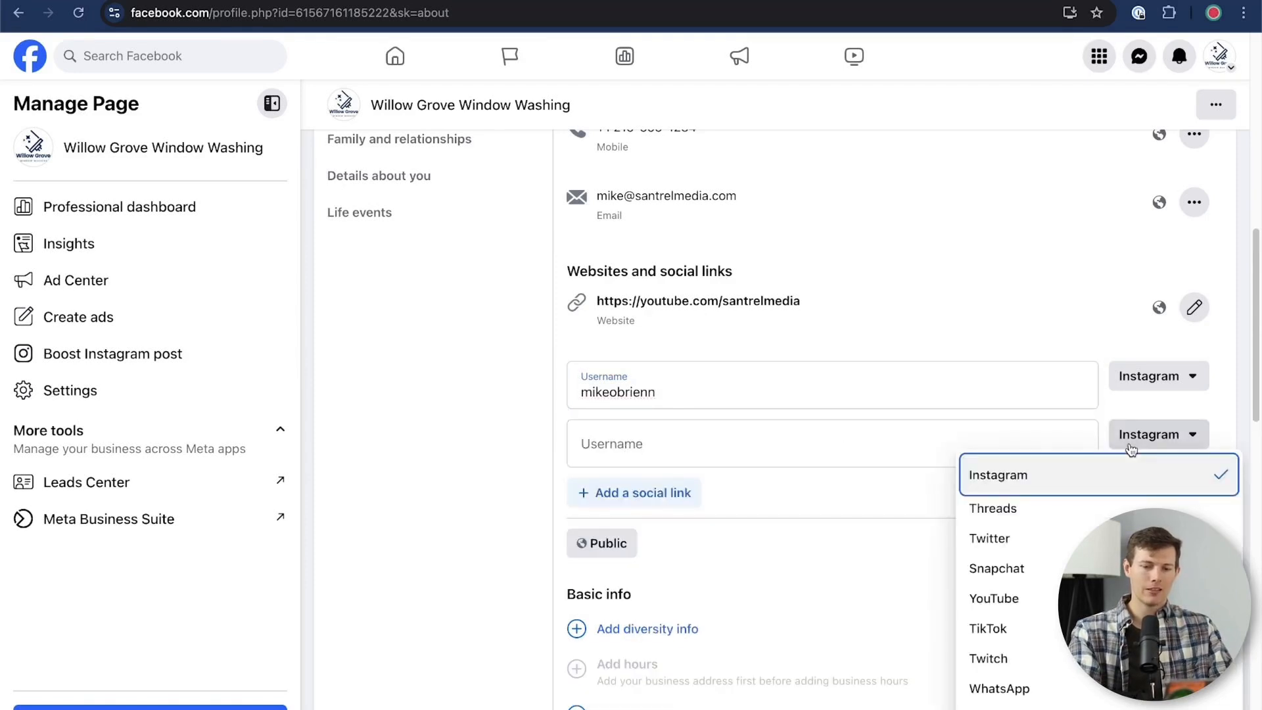
pyautogui.click(1078, 538)
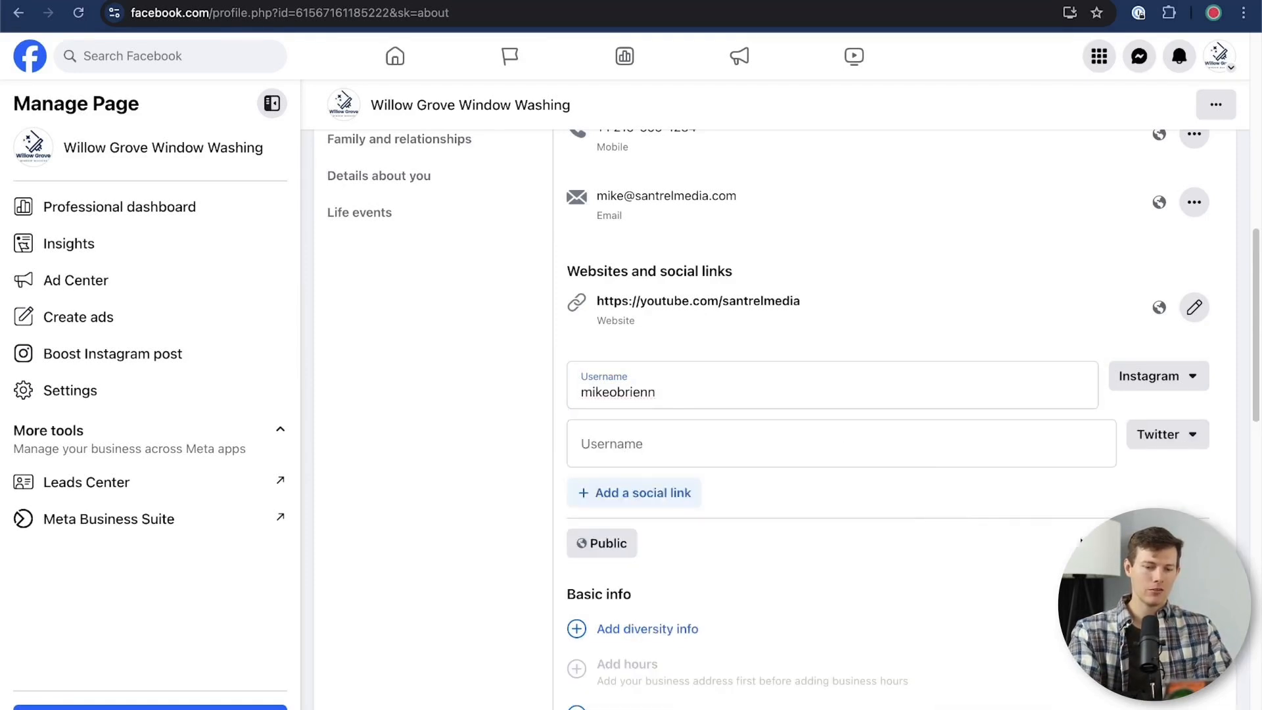
pyautogui.click(682, 439)
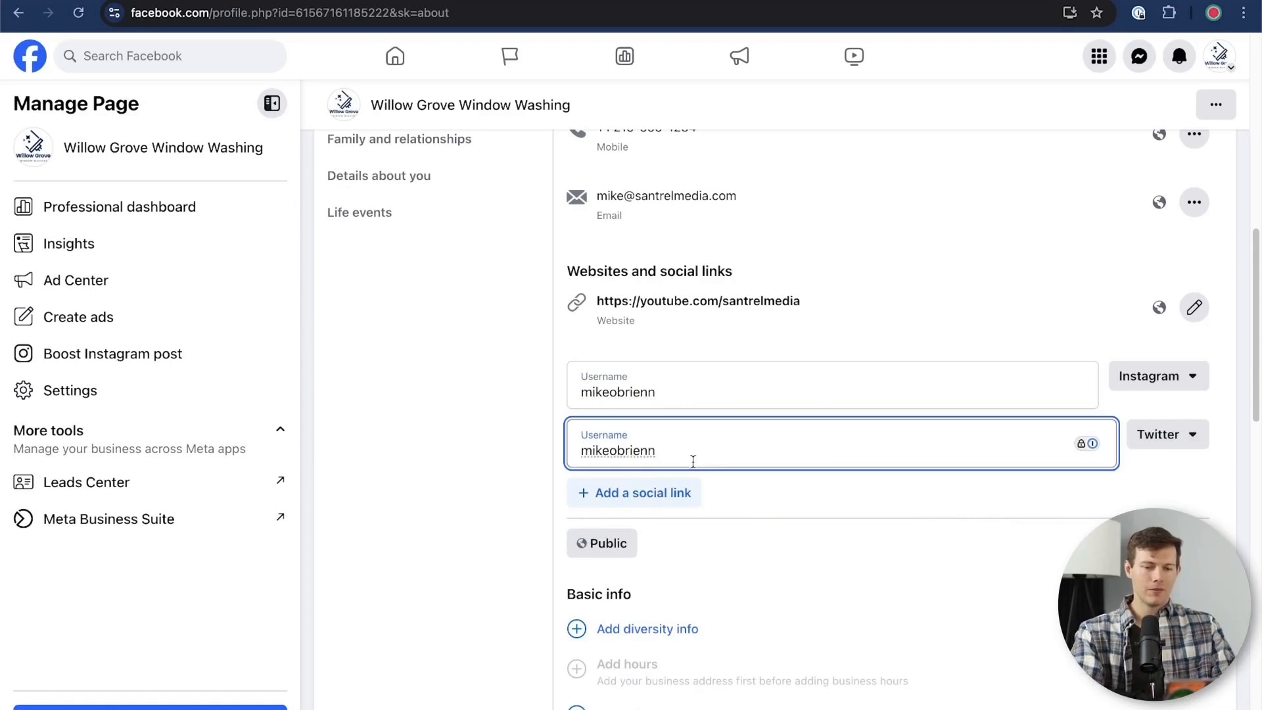
# Look through the platforms offered for a third social link, leave it blank, and save the Instagram and Twitter links
pyautogui.click(648, 505)
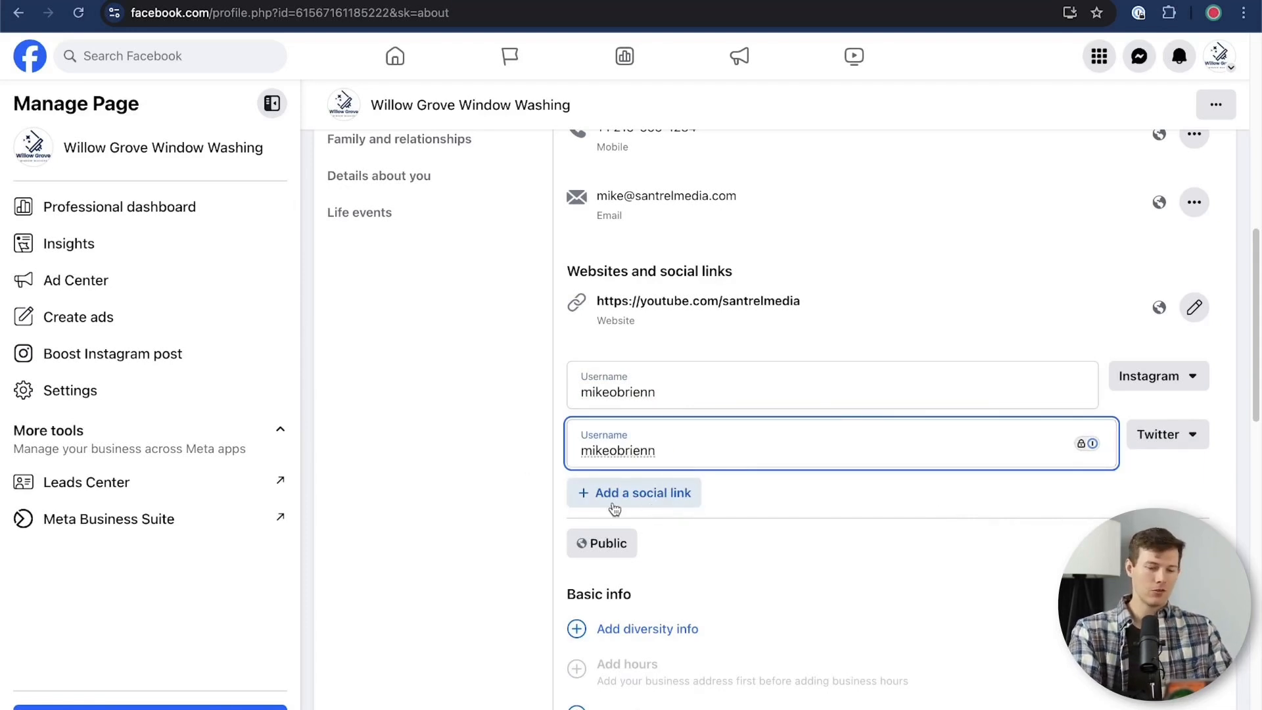
pyautogui.click(1147, 505)
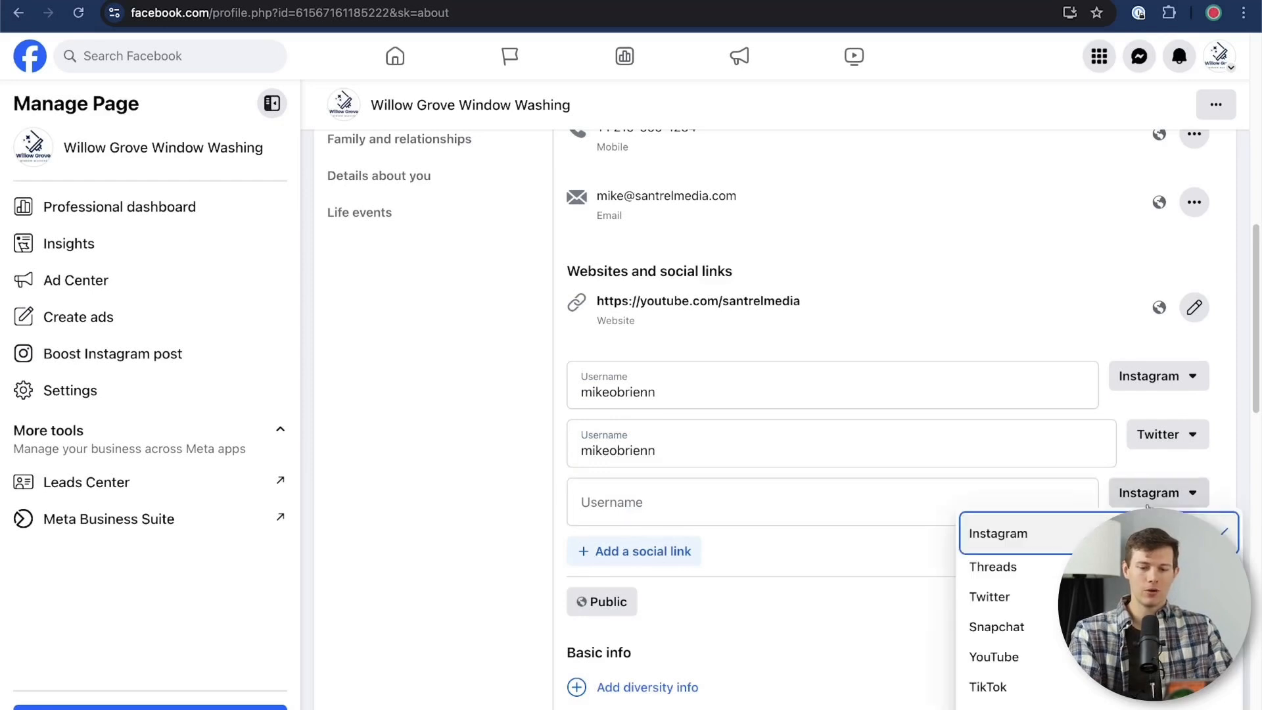
pyautogui.scroll(-3, 999, 628)
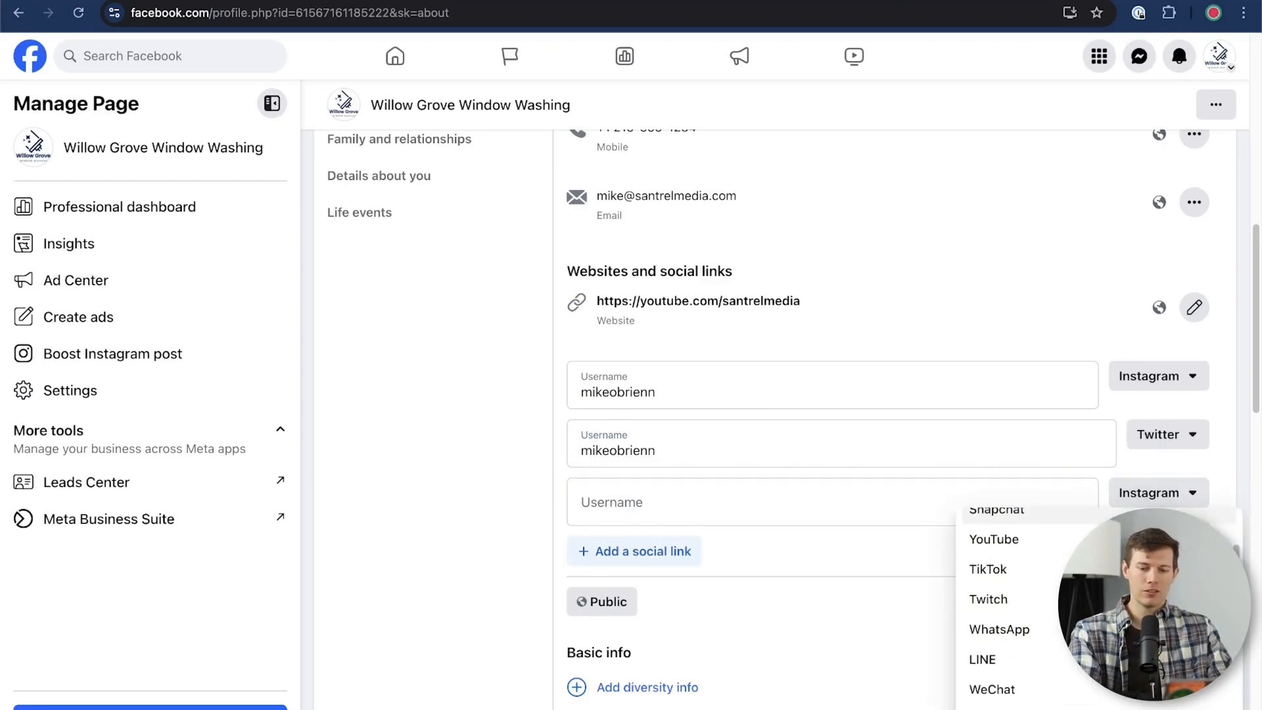
pyautogui.scroll(-4, 999, 638)
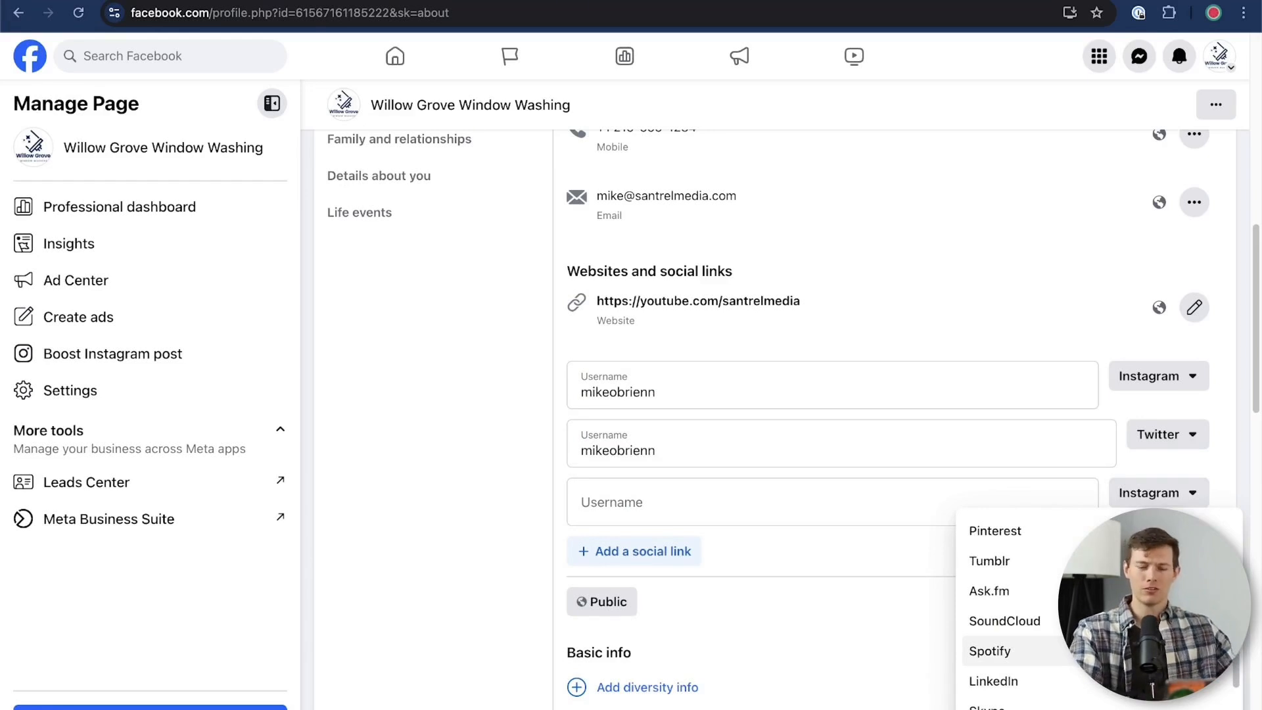
pyautogui.scroll(-3, 999, 648)
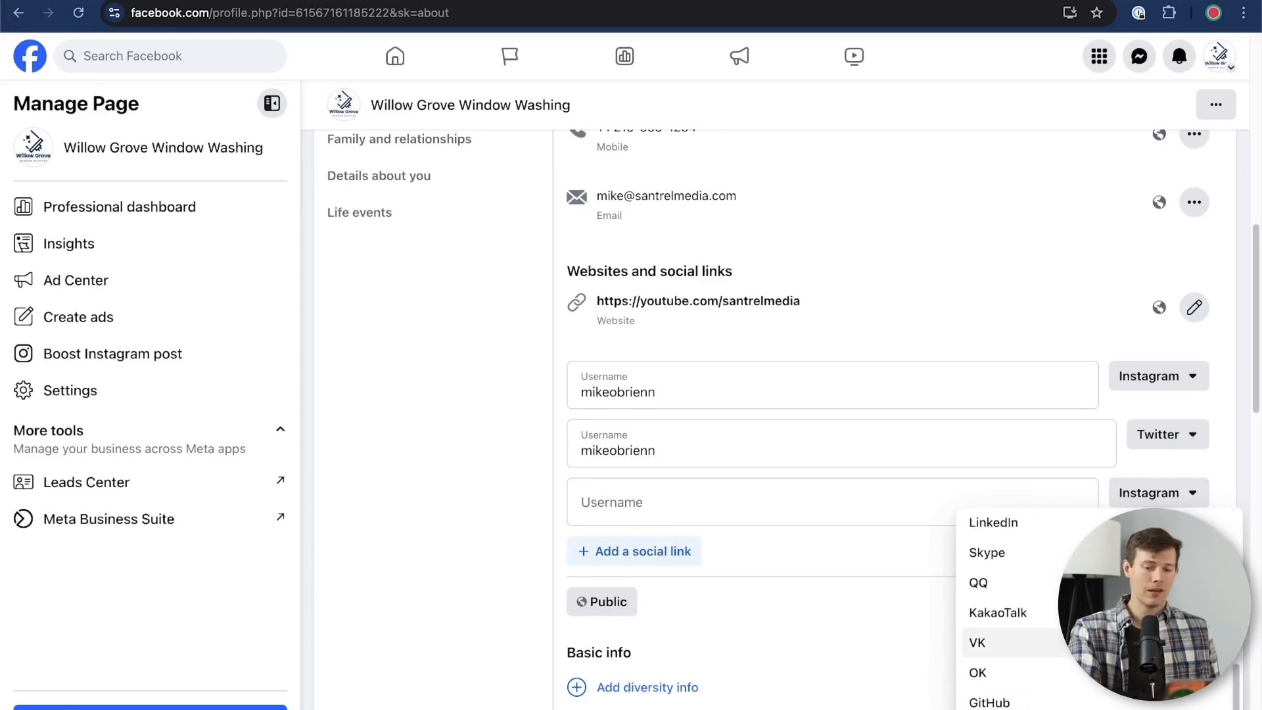
pyautogui.scroll(-1, 999, 631)
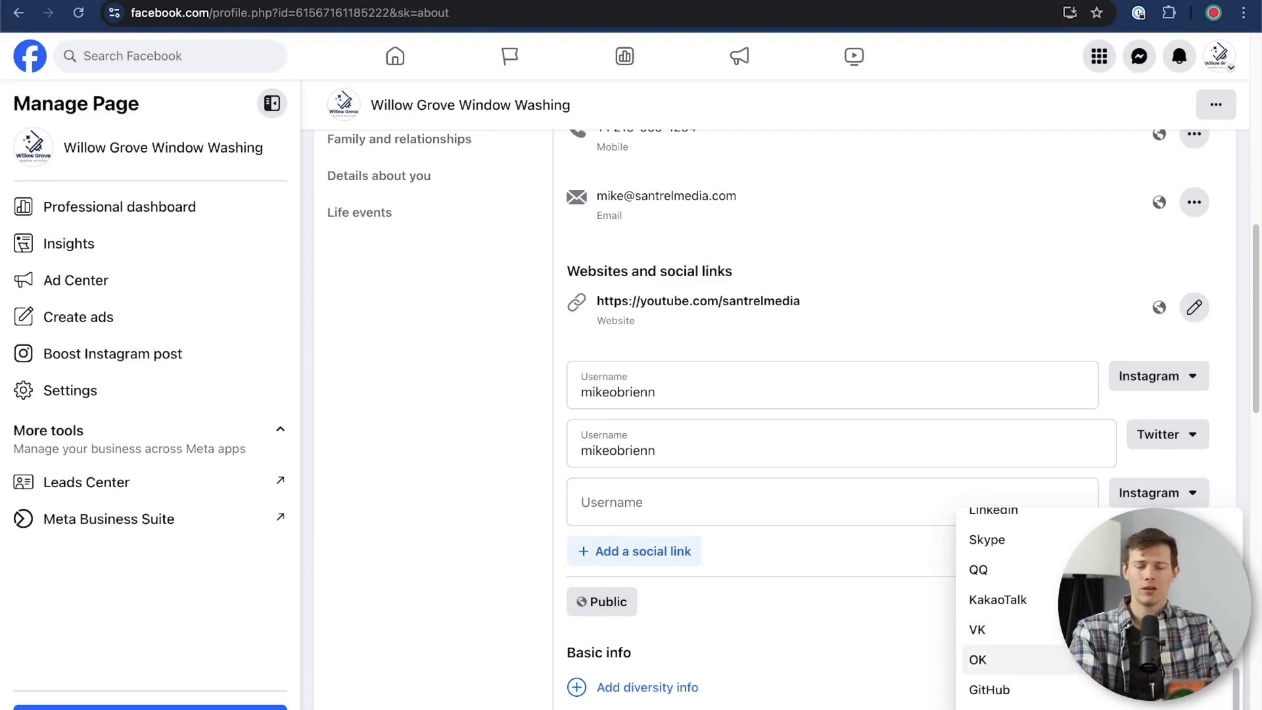
pyautogui.scroll(3, 1000, 651)
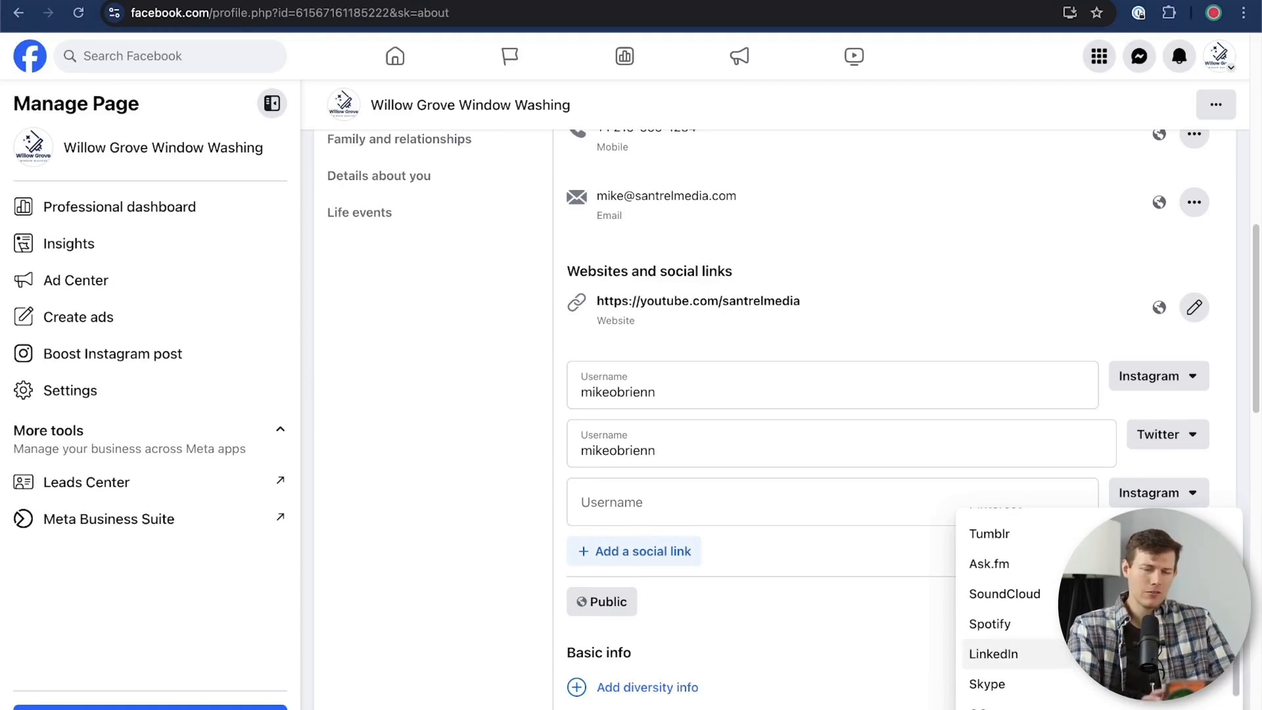
pyautogui.scroll(1, 999, 631)
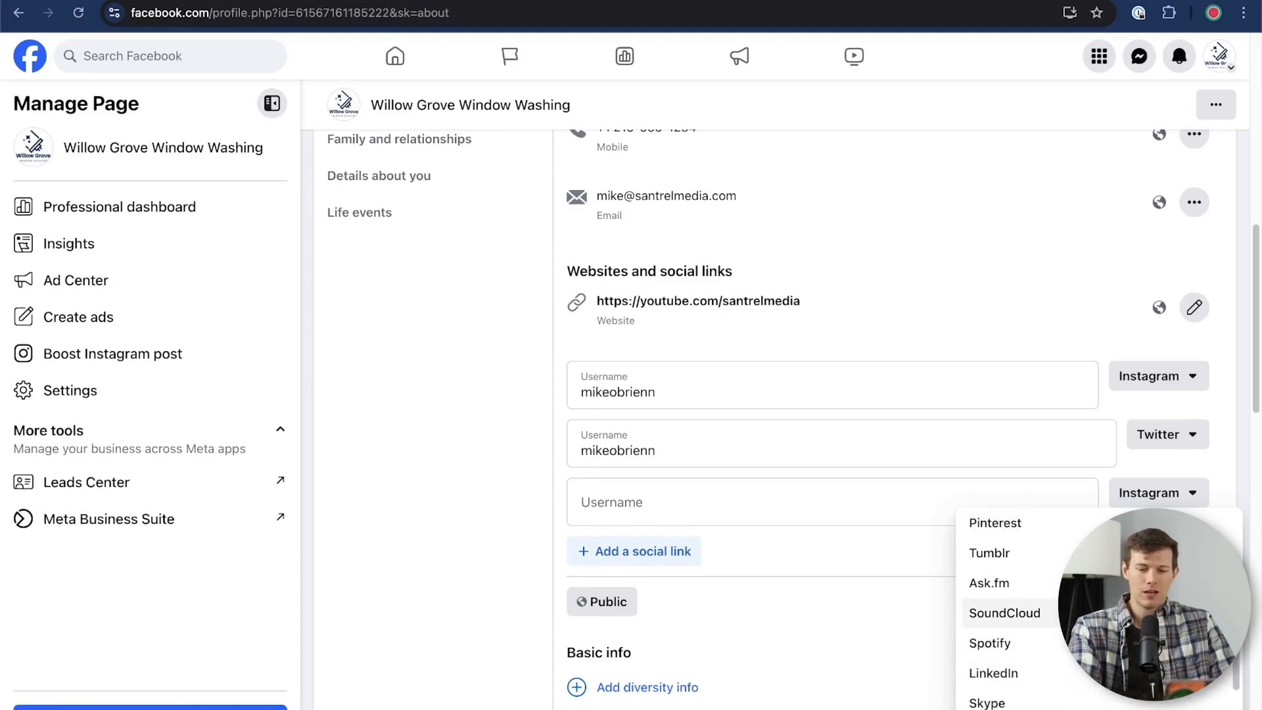
pyautogui.scroll(3, 999, 611)
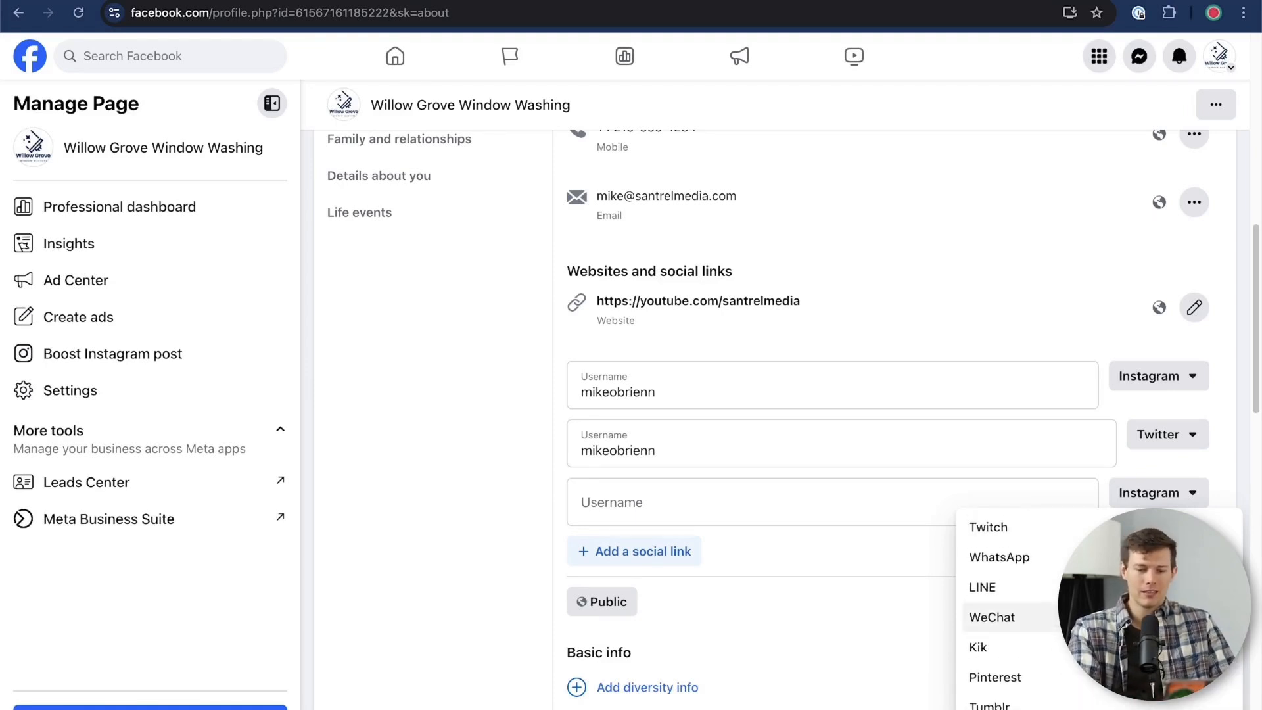
pyautogui.click(833, 545)
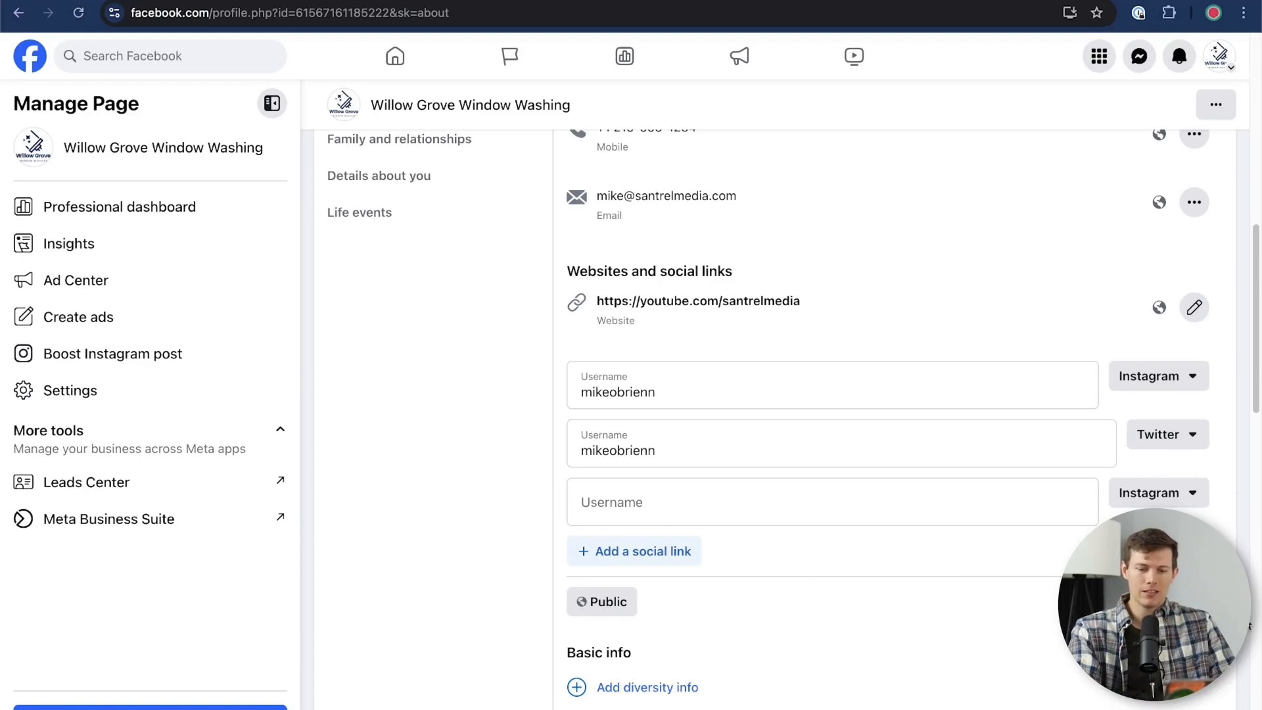
pyautogui.click(1185, 601)
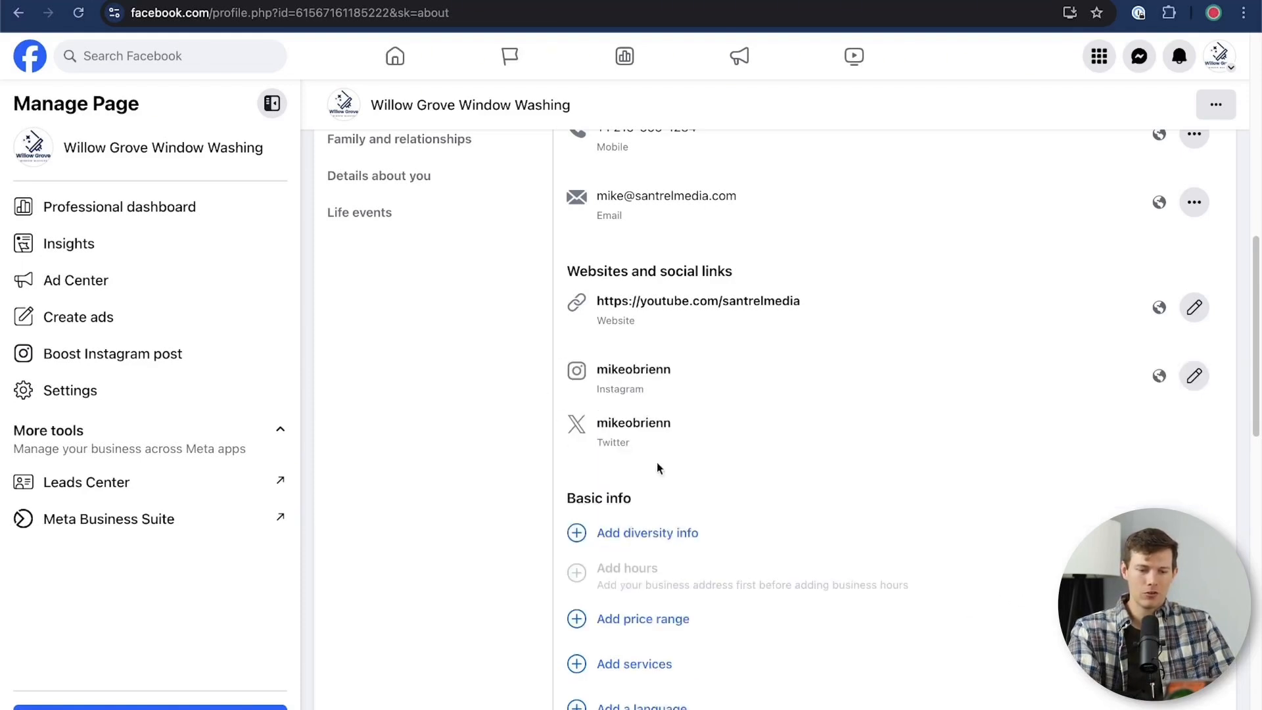
# Select $$$ (Expensive) as the Page's price range in the basic info
pyautogui.scroll(-3, 791, 526)
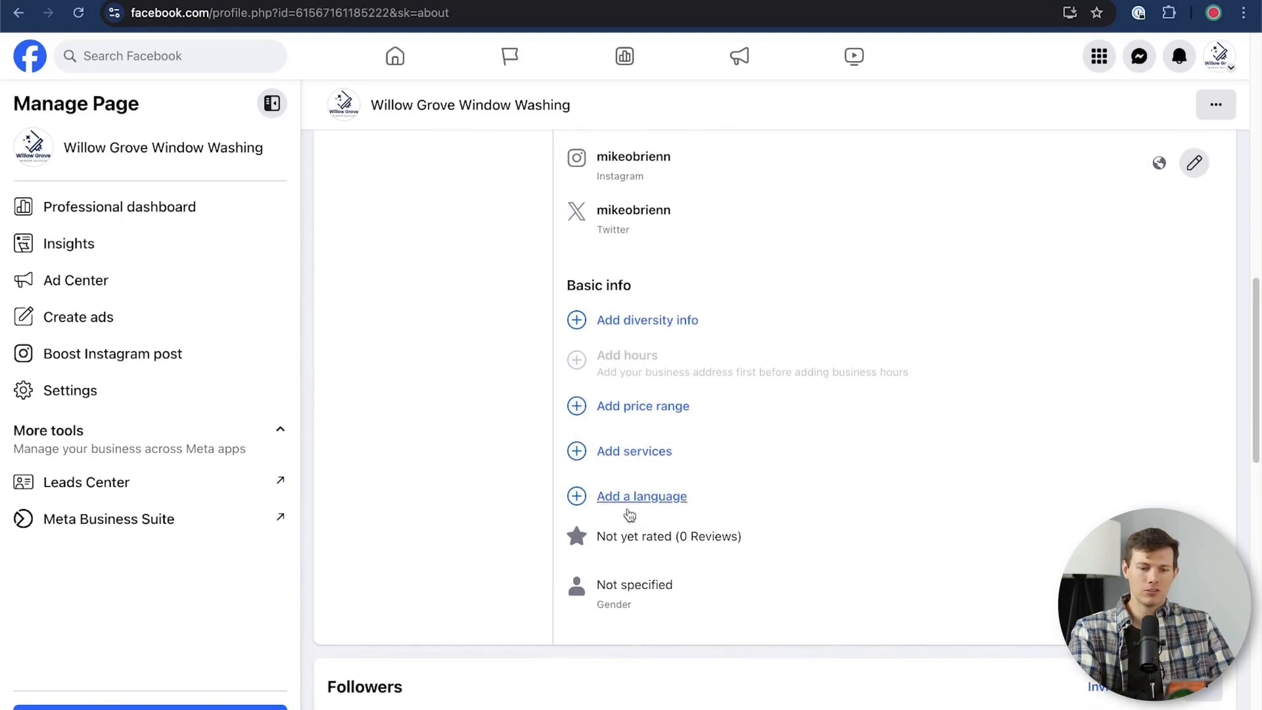
pyautogui.click(632, 407)
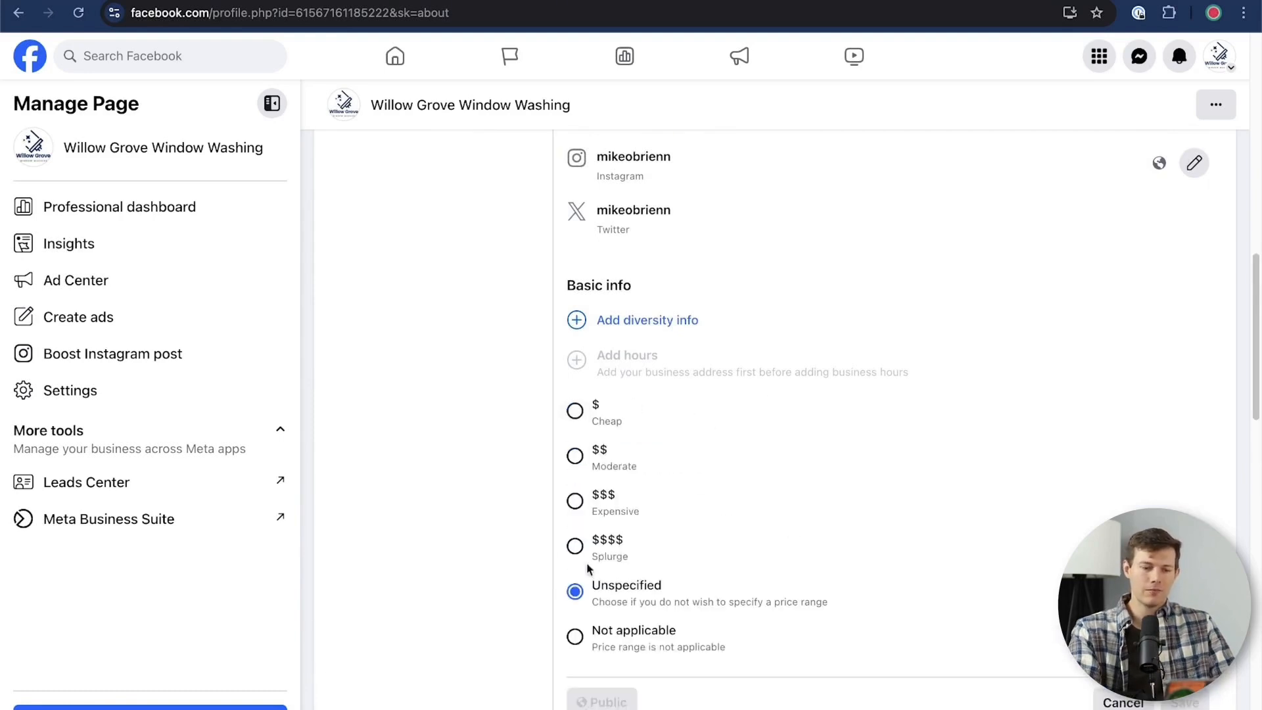
pyautogui.click(574, 501)
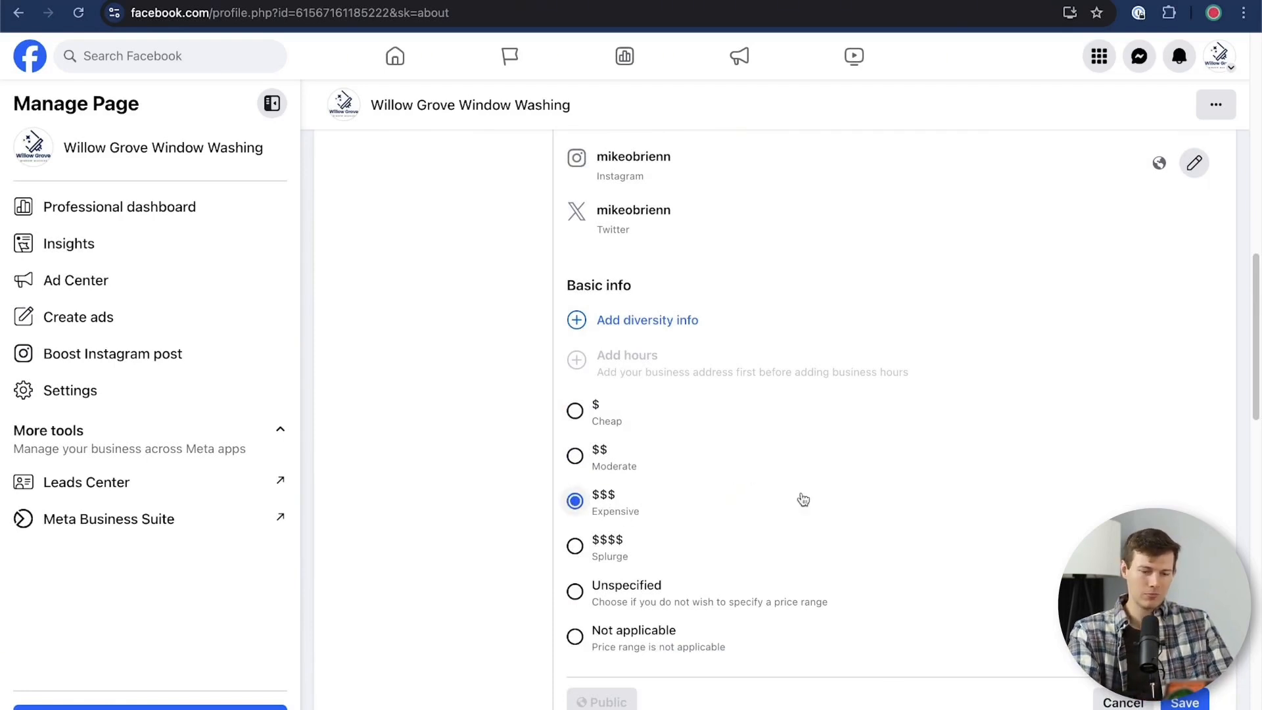
# View the introduction to the Business Diversity Info and close it
pyautogui.scroll(-1, 868, 507)
pyautogui.scroll(2, 868, 507)
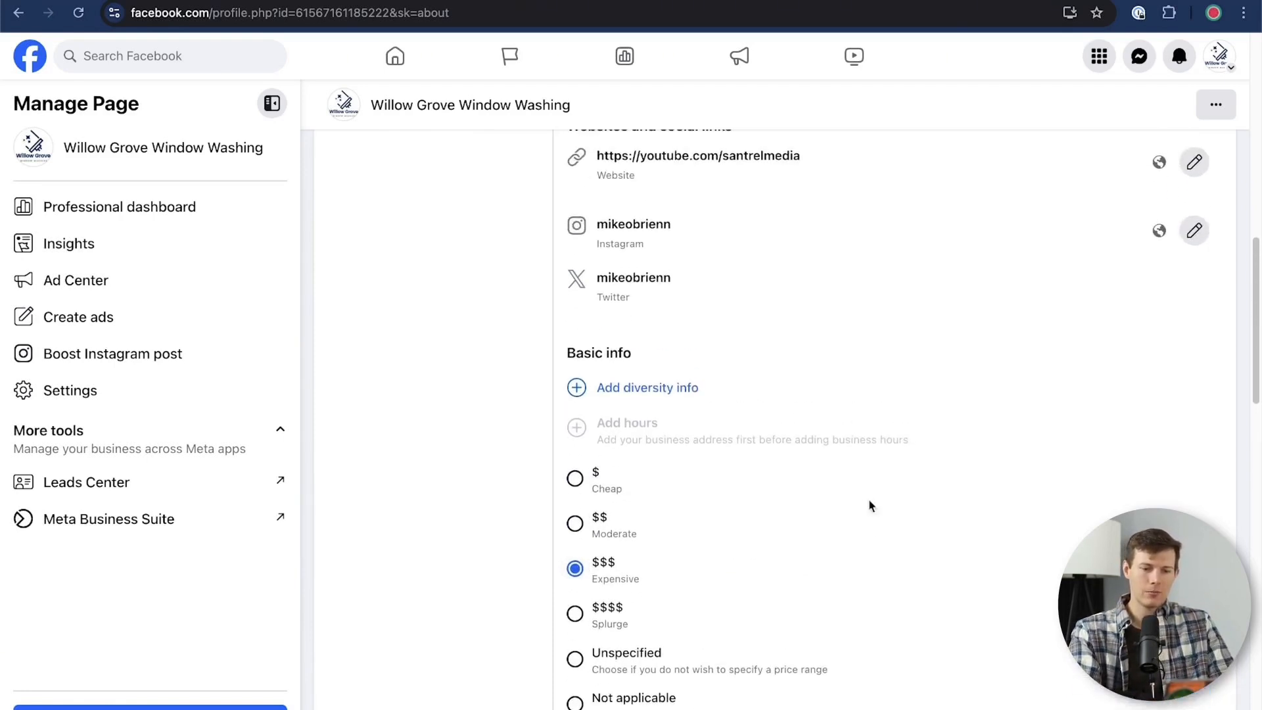
pyautogui.click(578, 392)
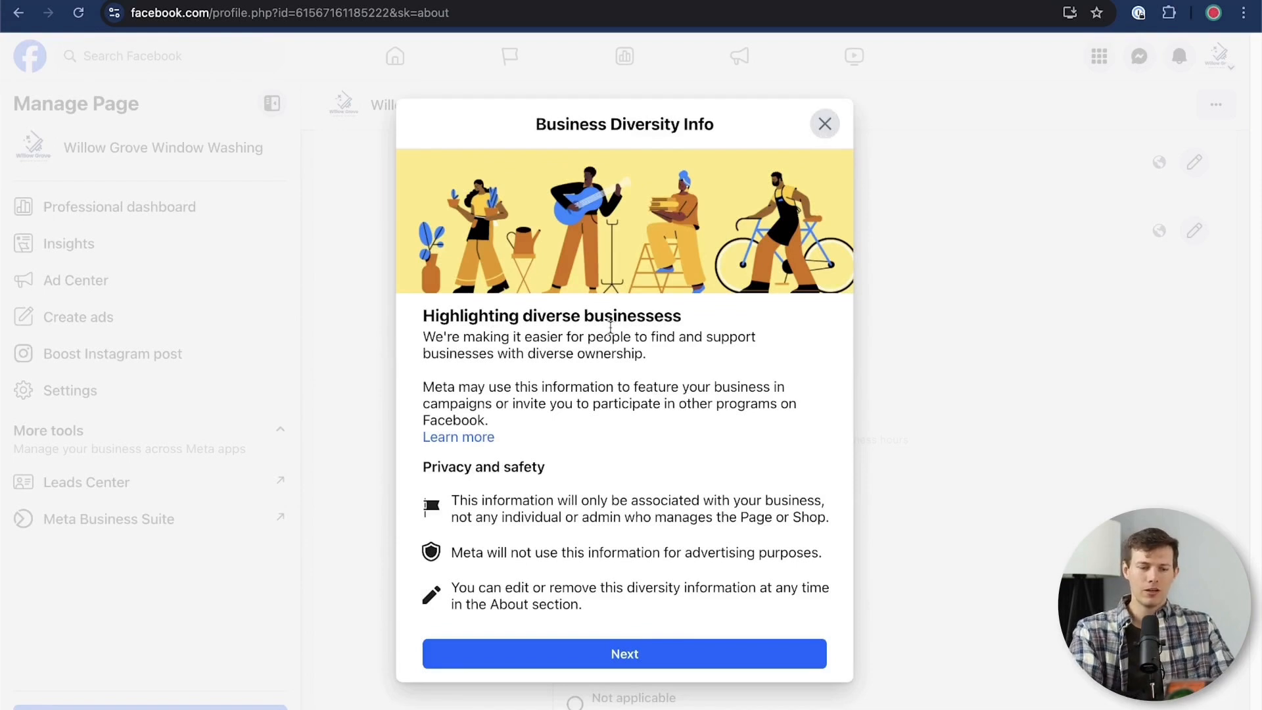
pyautogui.click(825, 123)
# Choose Online booking among the services offered and save the $$$ price range in the basic info
pyautogui.scroll(-2, 931, 460)
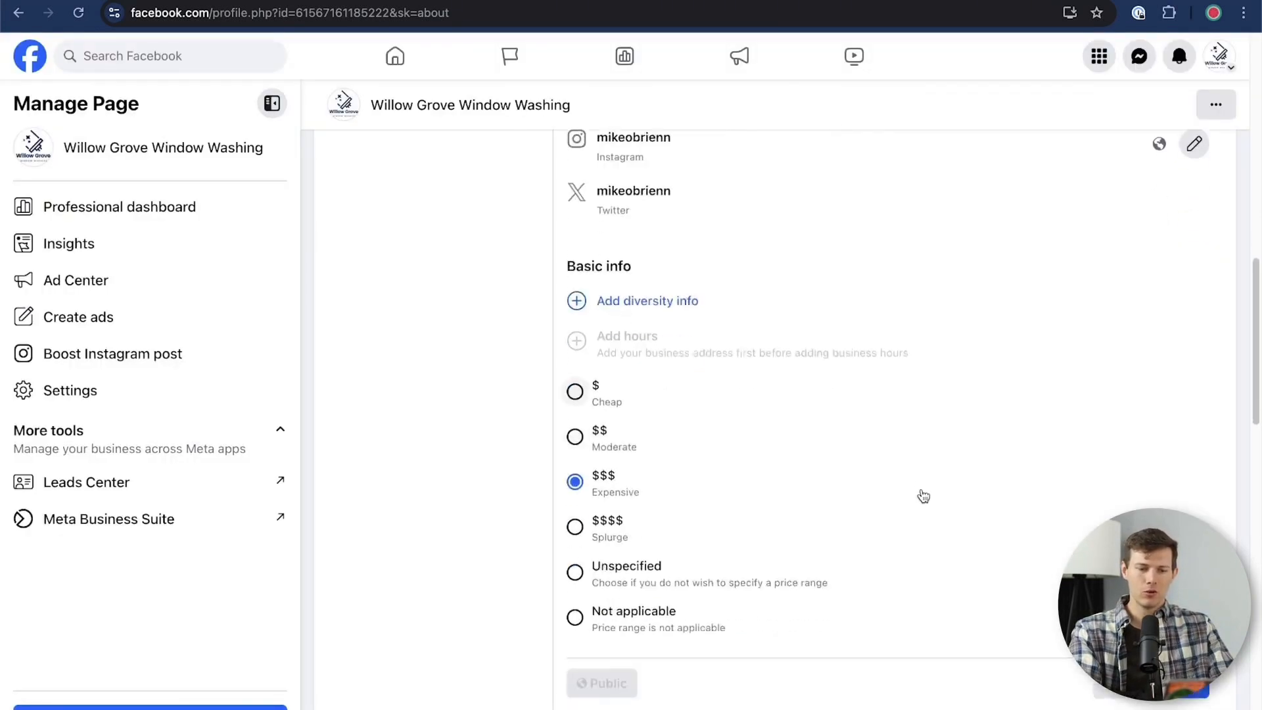
pyautogui.scroll(-5, 924, 497)
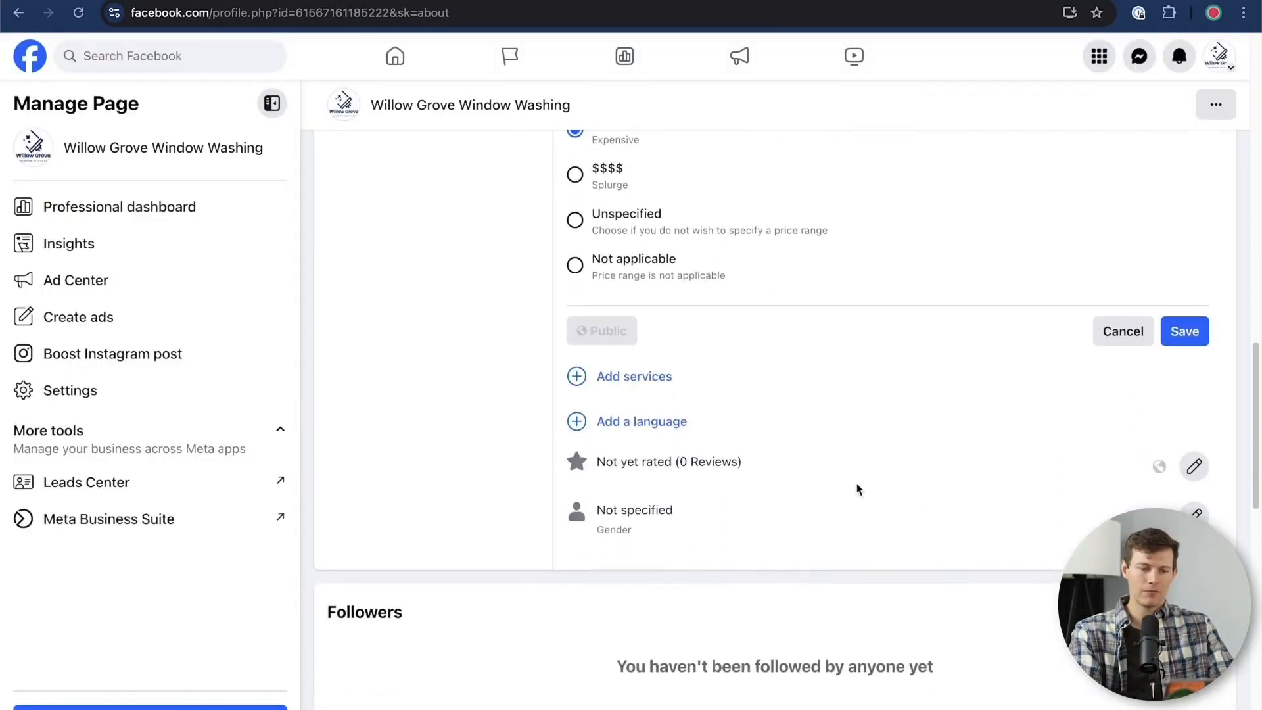
pyautogui.click(623, 376)
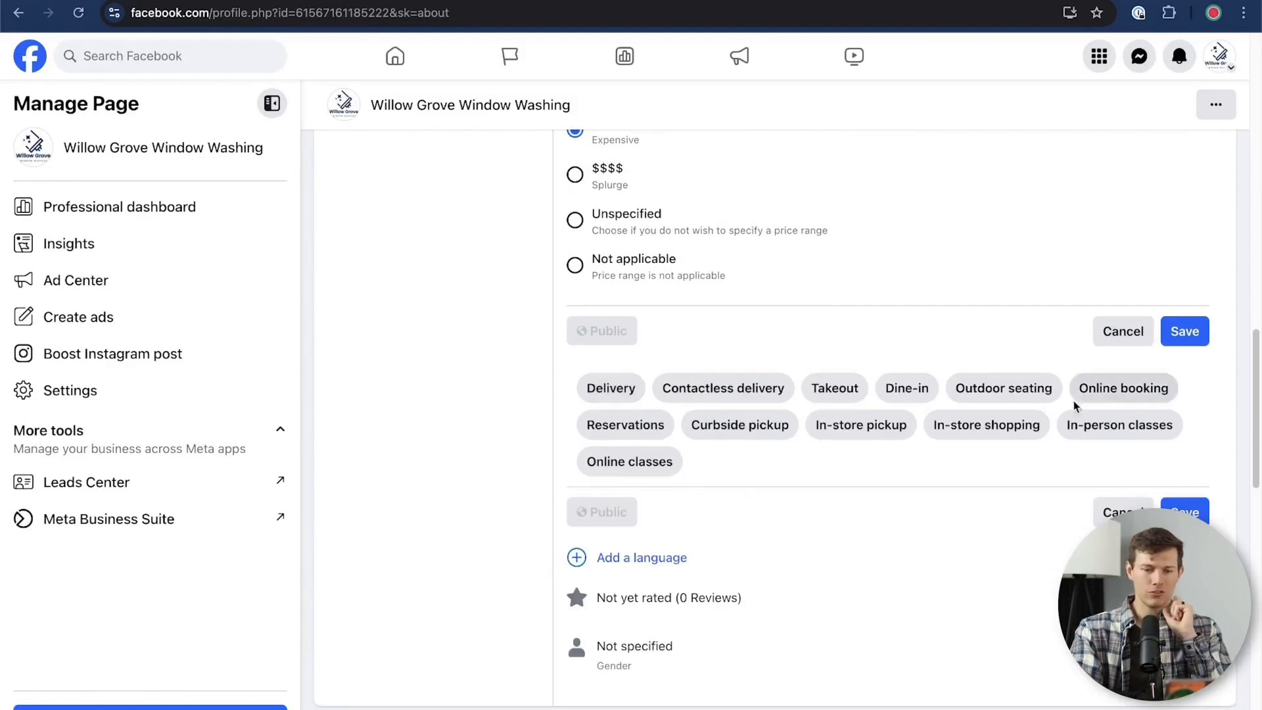
pyautogui.click(1130, 400)
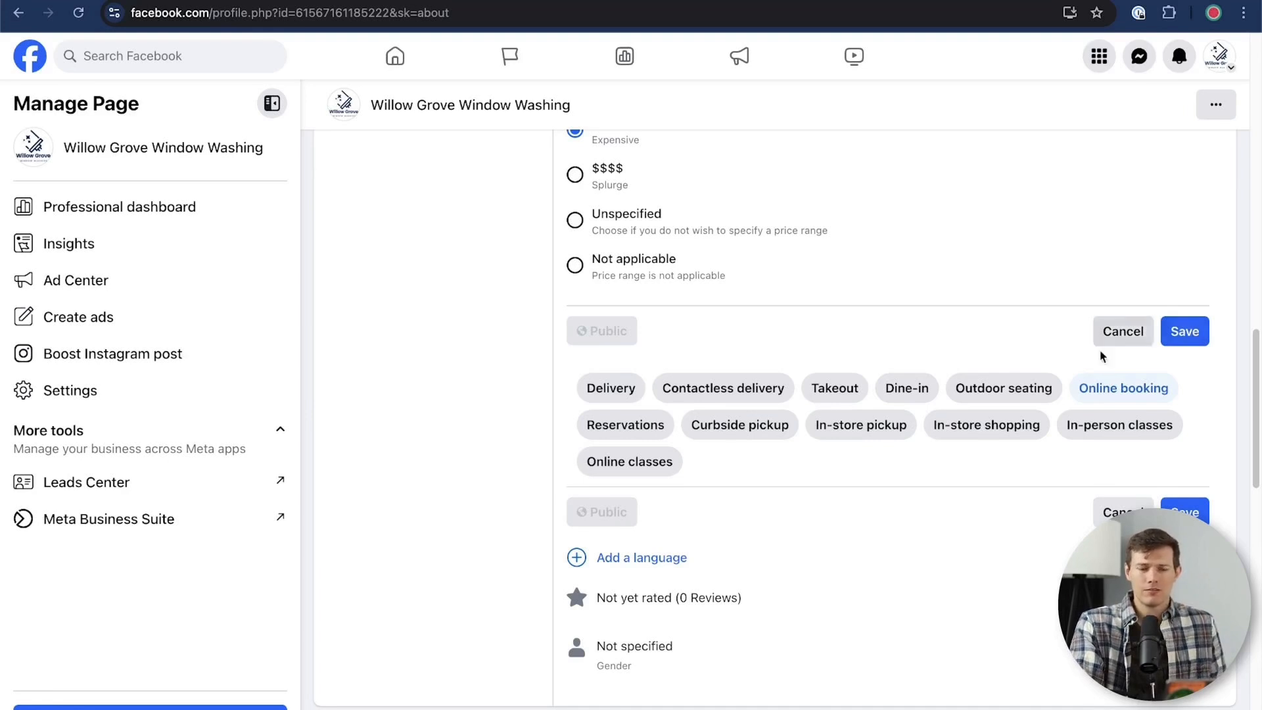
pyautogui.click(1186, 332)
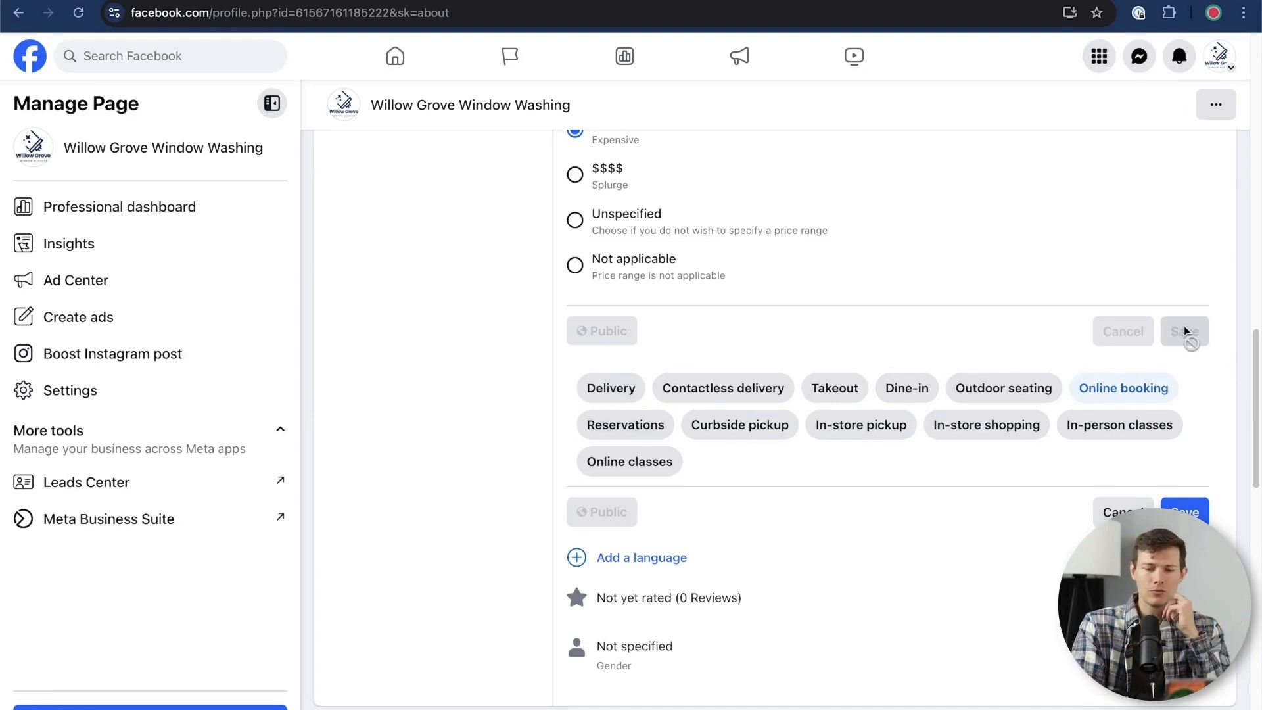
pyautogui.scroll(5, 1063, 440)
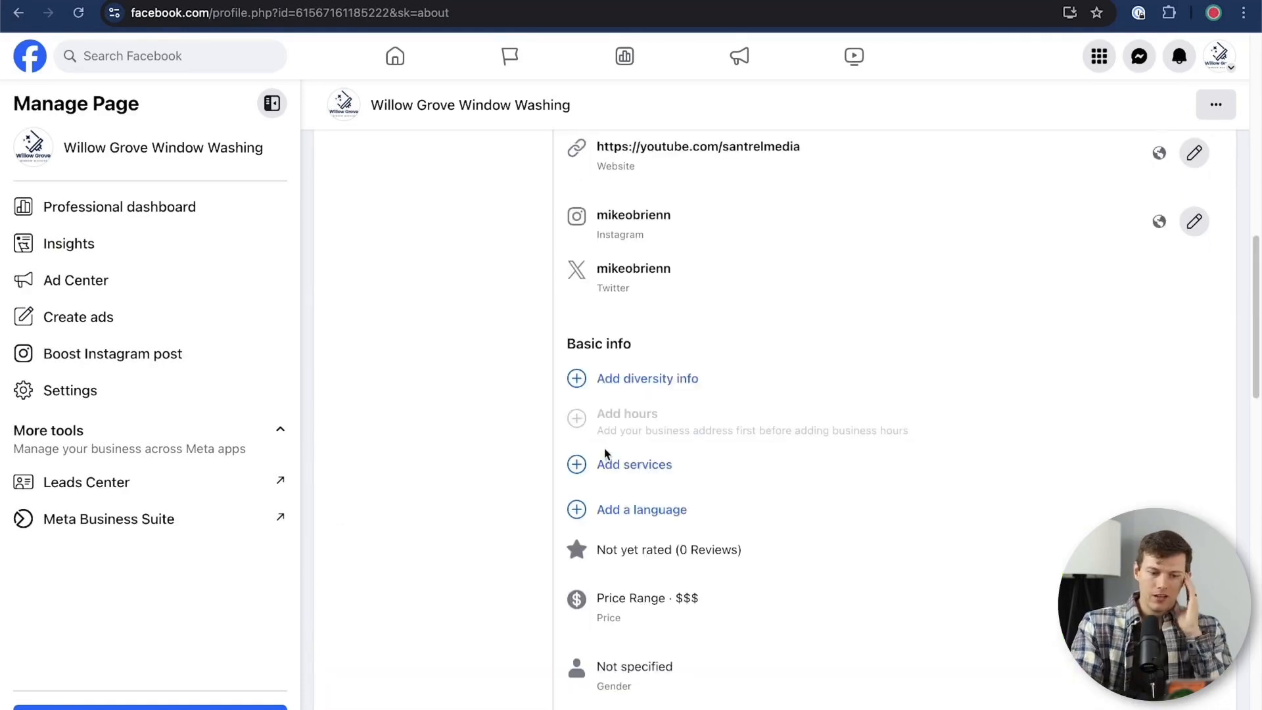
# Add English and Spanish as a Second Language as the Page's languages and save them
pyautogui.click(651, 513)
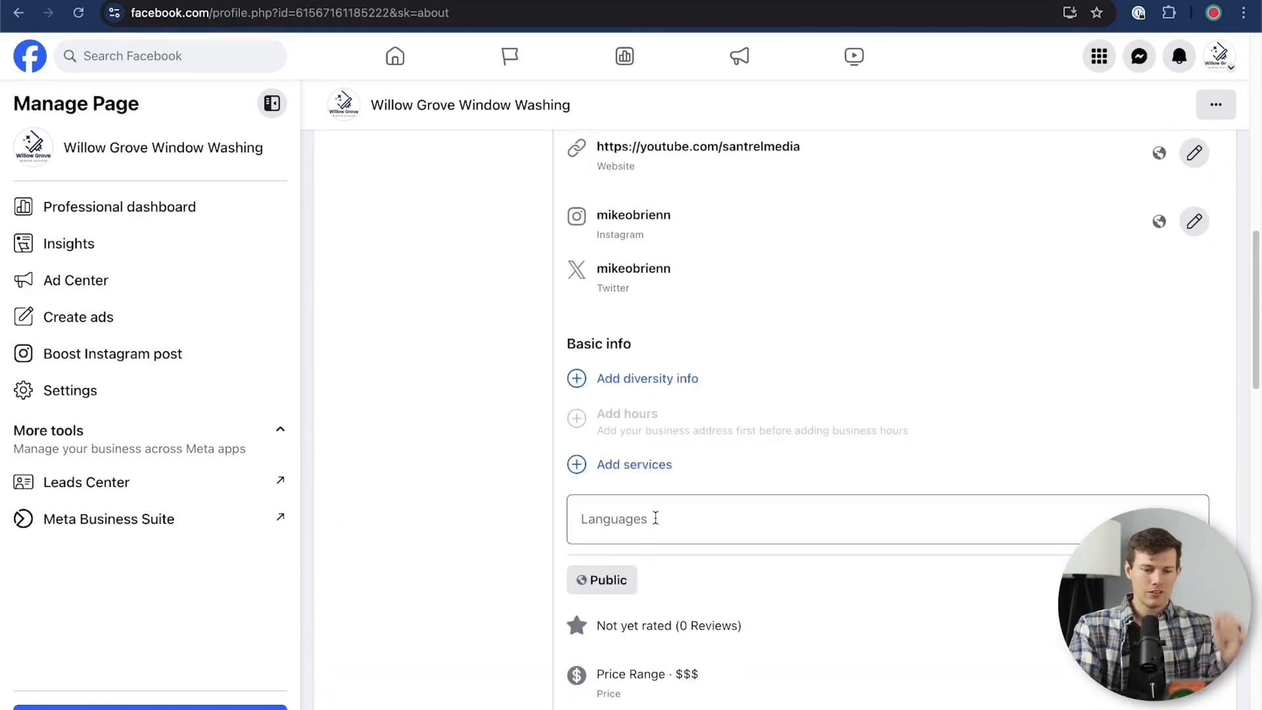
pyautogui.click(652, 516)
pyautogui.write('english')
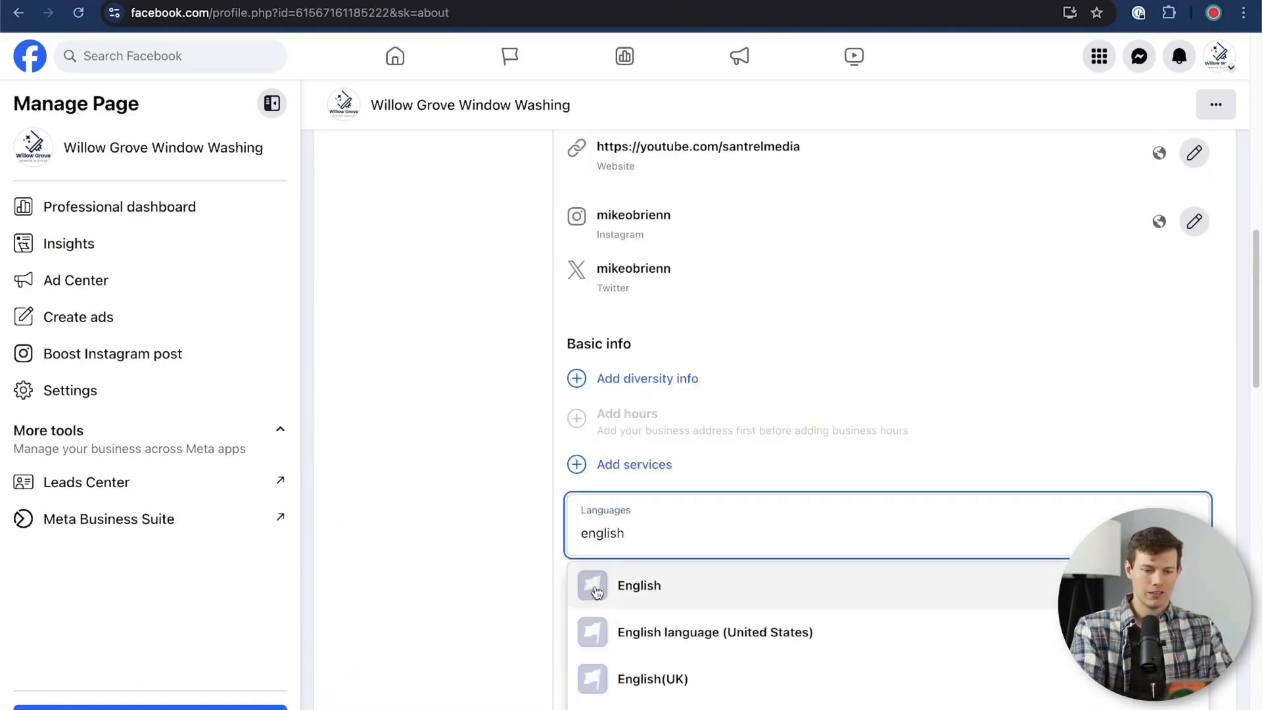
pyautogui.click(611, 587)
pyautogui.write('spanish')
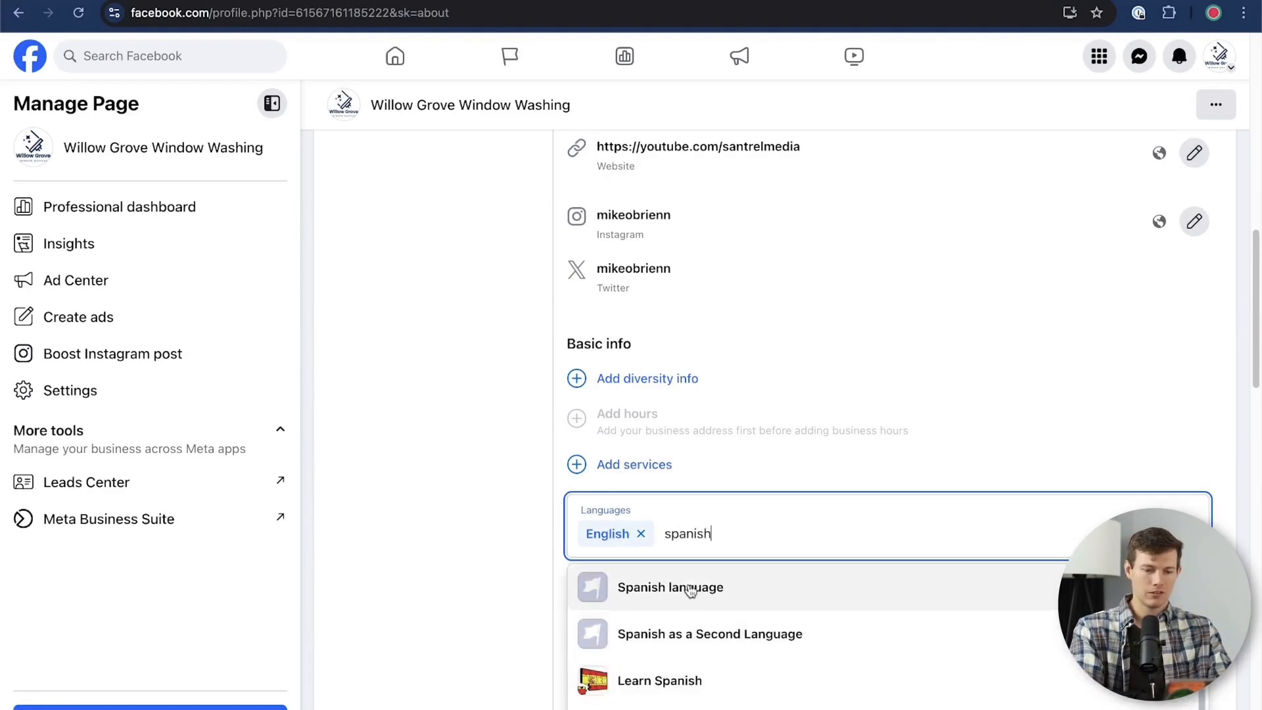
pyautogui.click(710, 636)
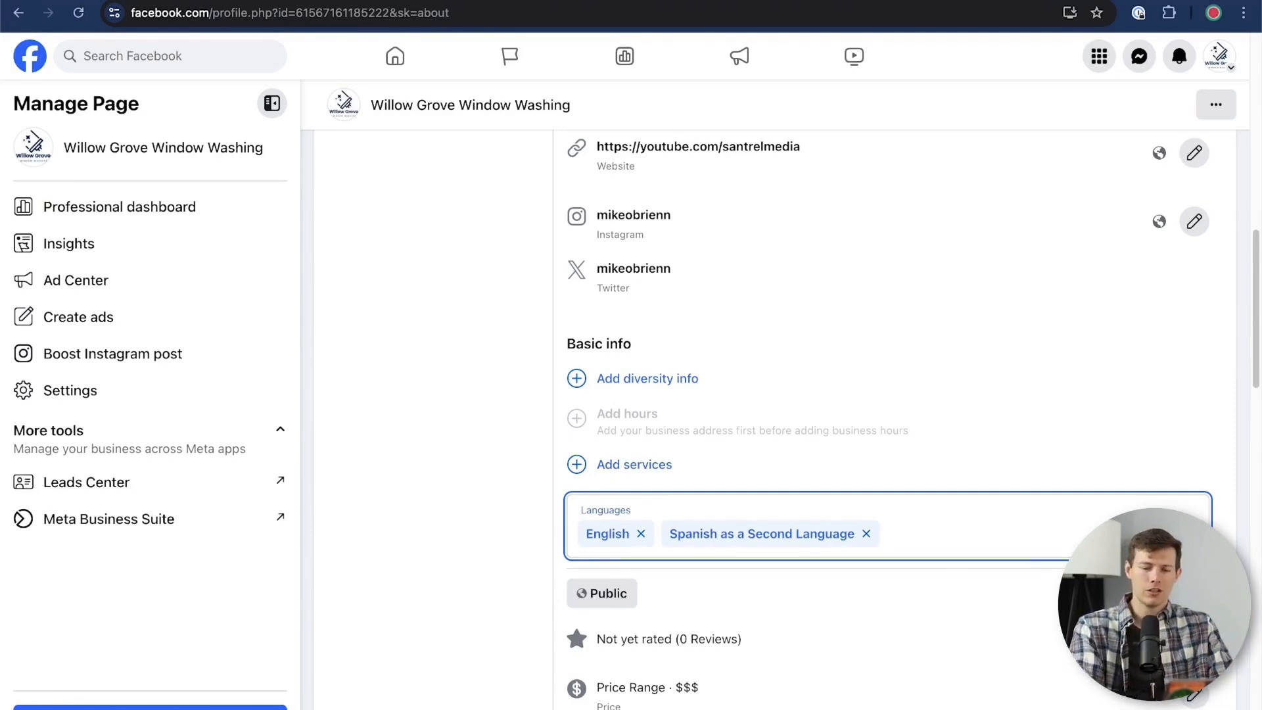
pyautogui.click(336, 466)
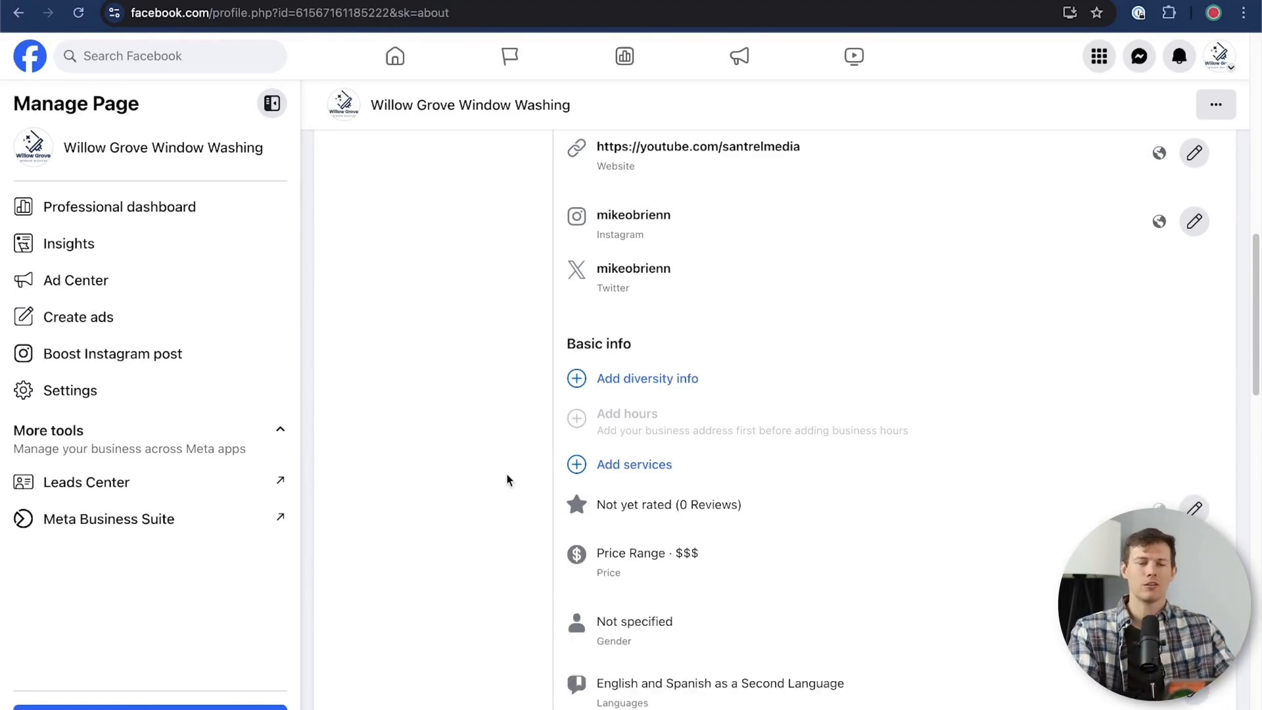
# Open the reviews setting, try turning Allow reviews on your Page off and on again, and cancel the edit
pyautogui.scroll(-2, 506, 480)
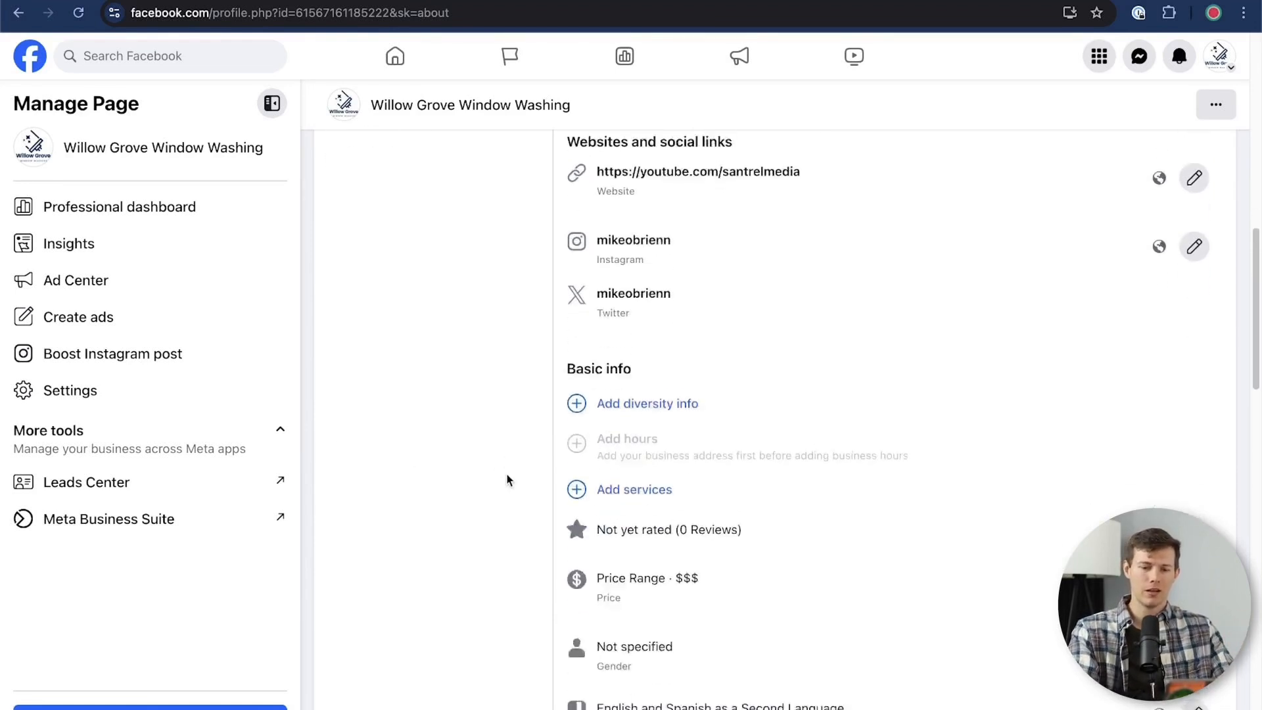
pyautogui.click(1196, 416)
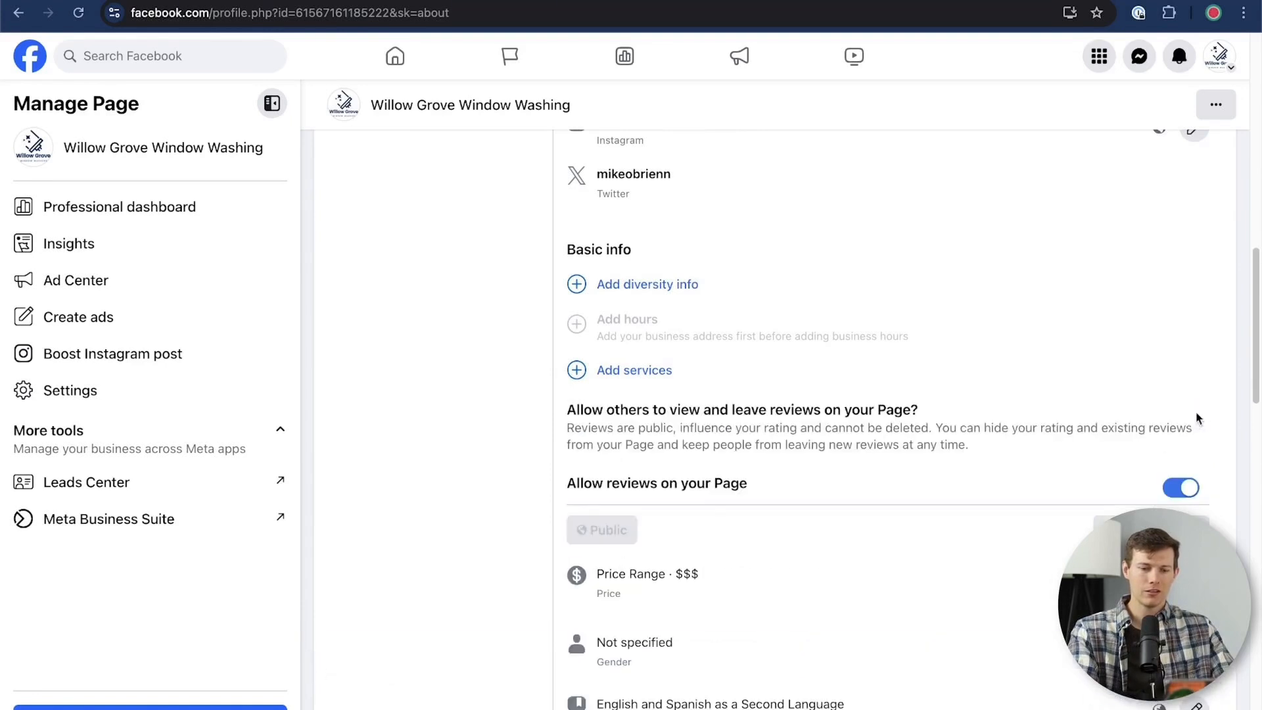
pyautogui.scroll(-2, 814, 467)
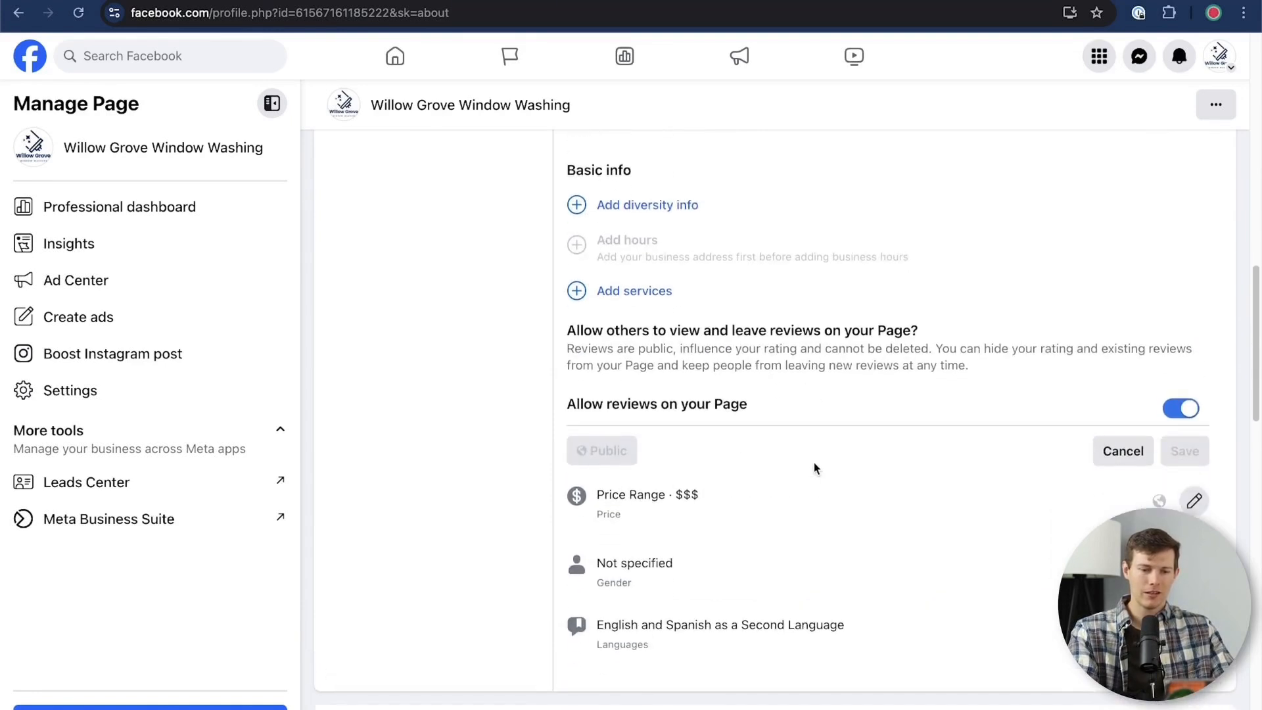
pyautogui.click(1192, 415)
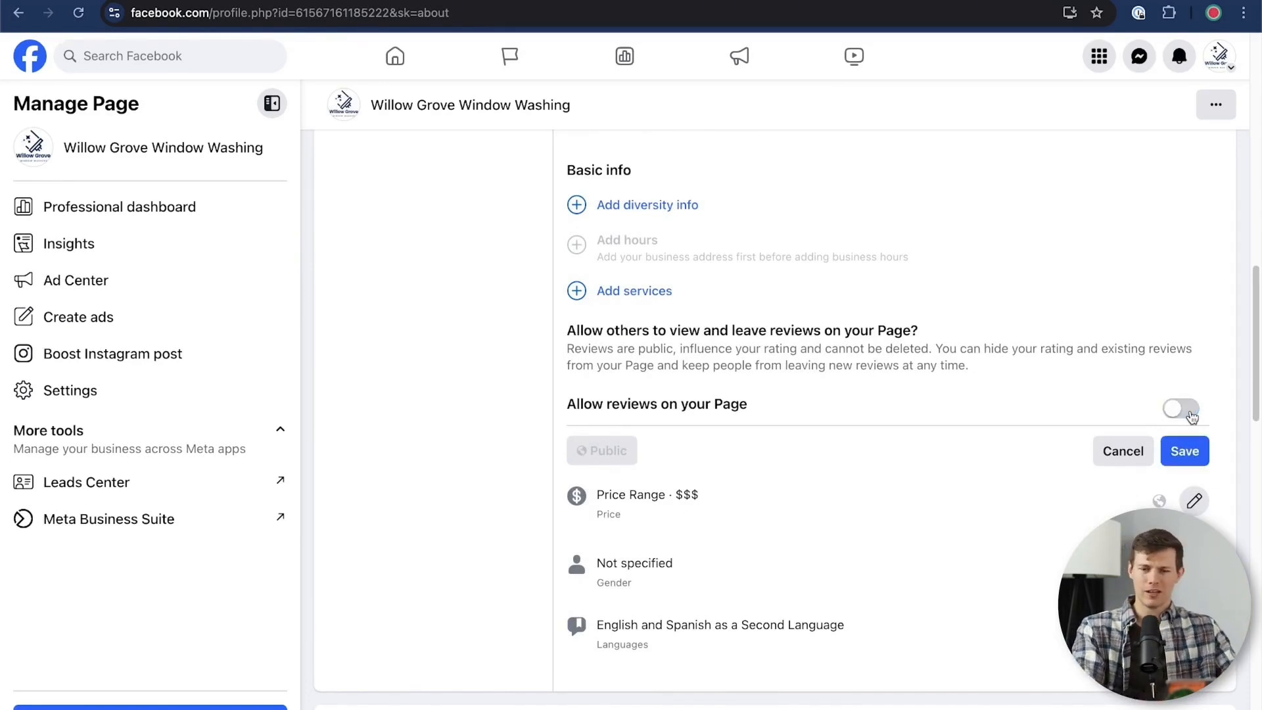
pyautogui.click(1192, 415)
pyautogui.click(1113, 460)
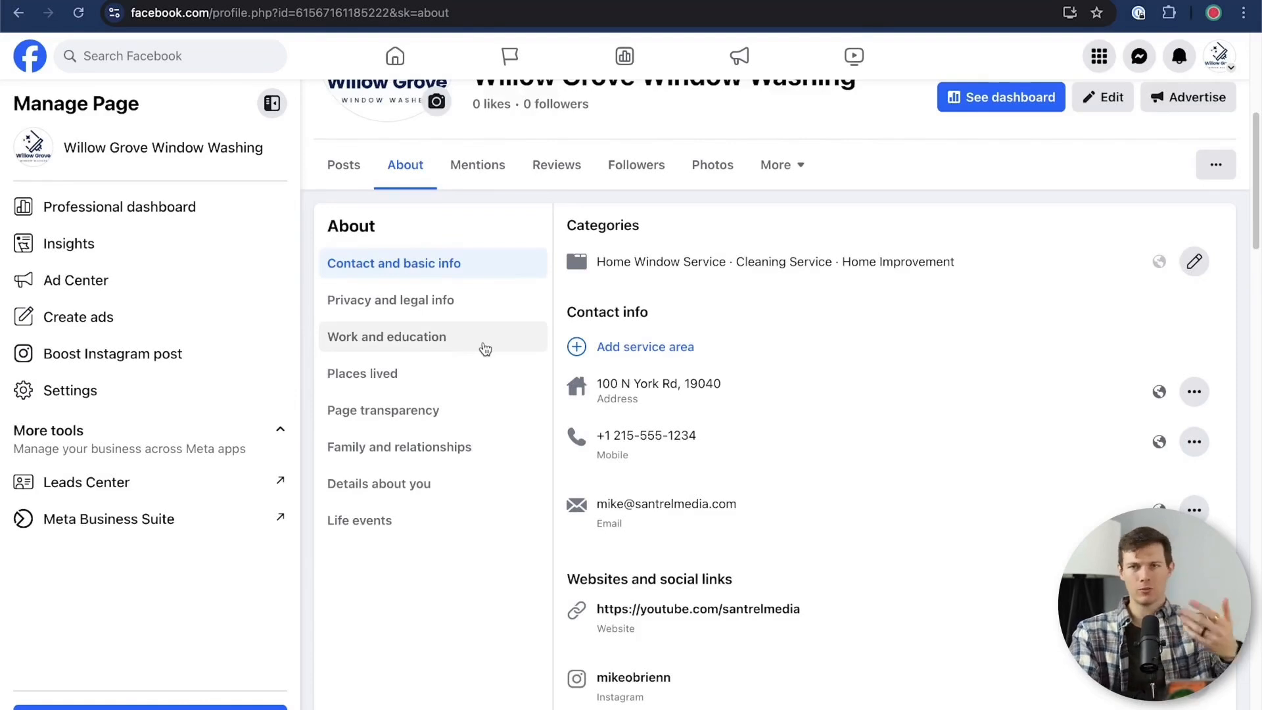
# View the privacy and legal info, open the privacy policy link entry, and cancel it without entering a link
pyautogui.click(429, 311)
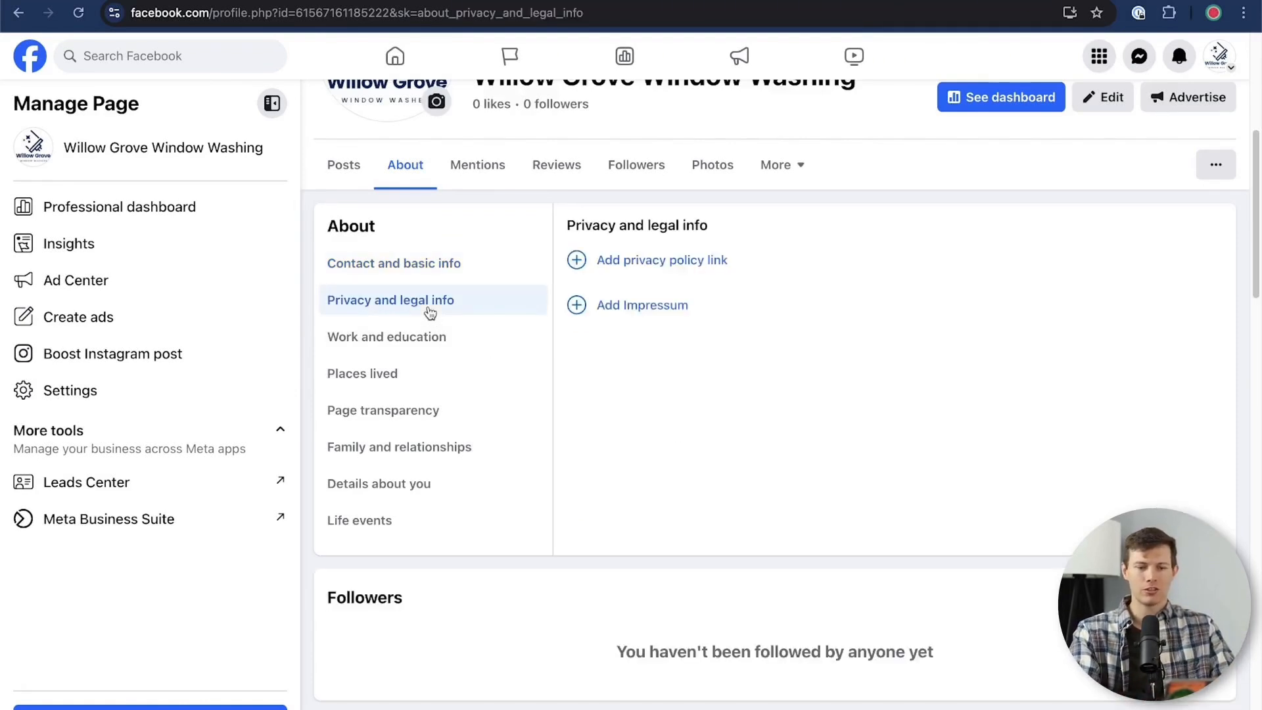
pyautogui.click(663, 273)
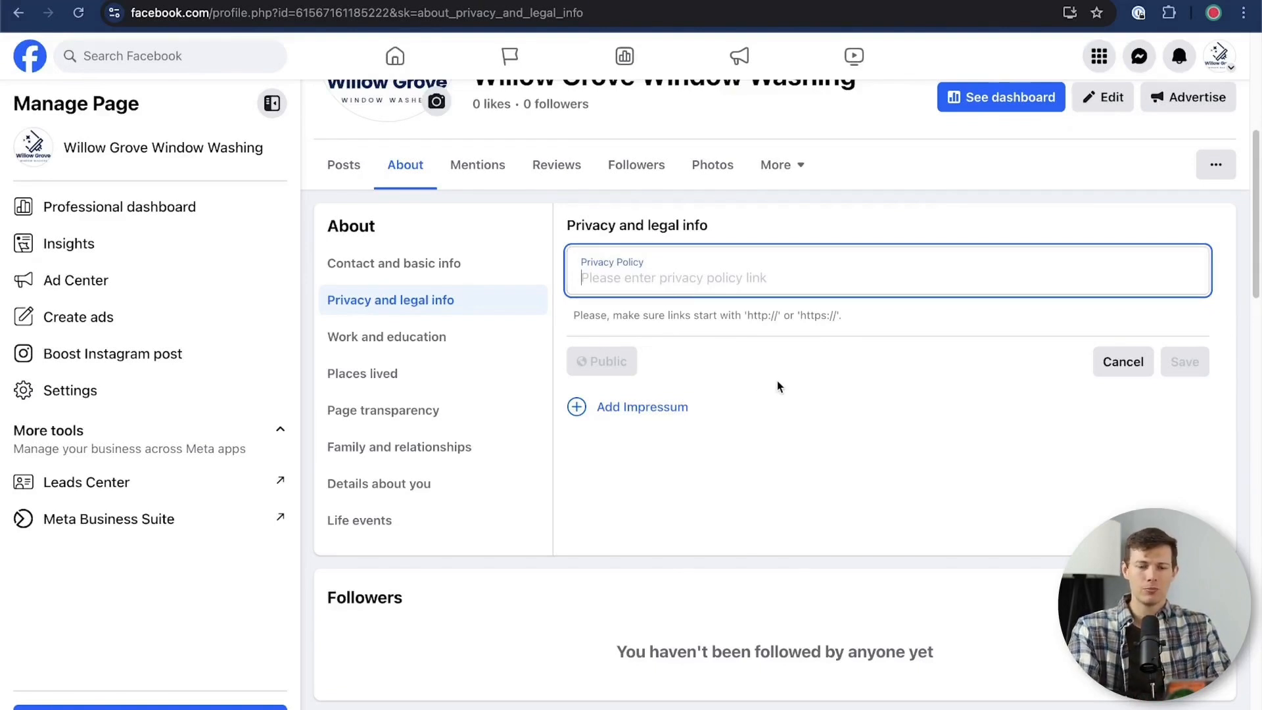
pyautogui.click(1120, 362)
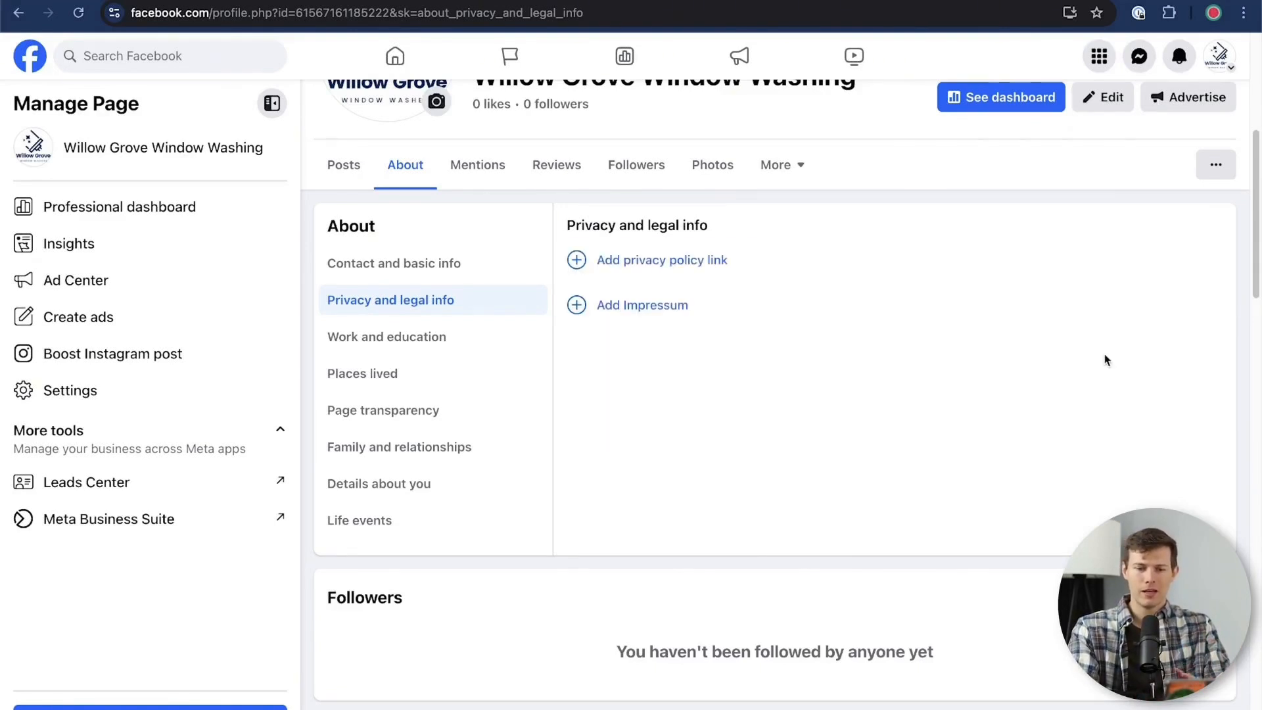
# Look through the Work and education, Places lived, Page transparency, and Family and relationships sections of the Page's About information
pyautogui.click(438, 338)
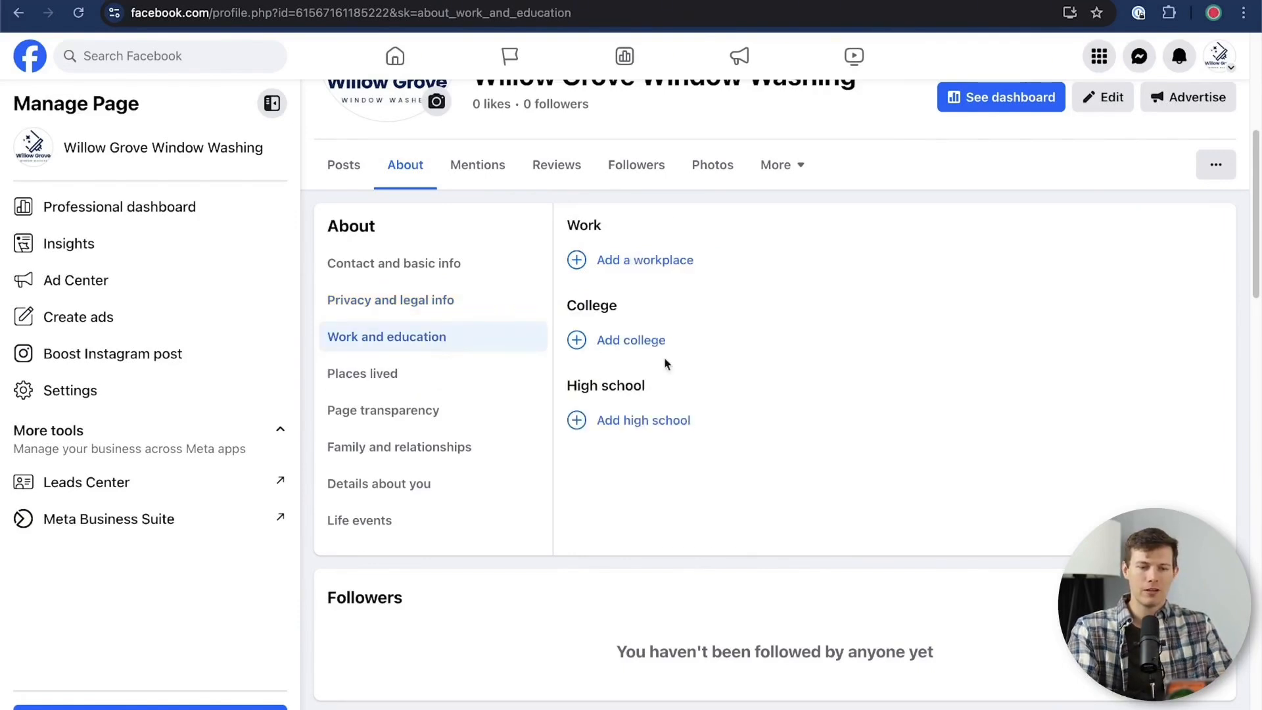
pyautogui.click(423, 380)
pyautogui.click(447, 417)
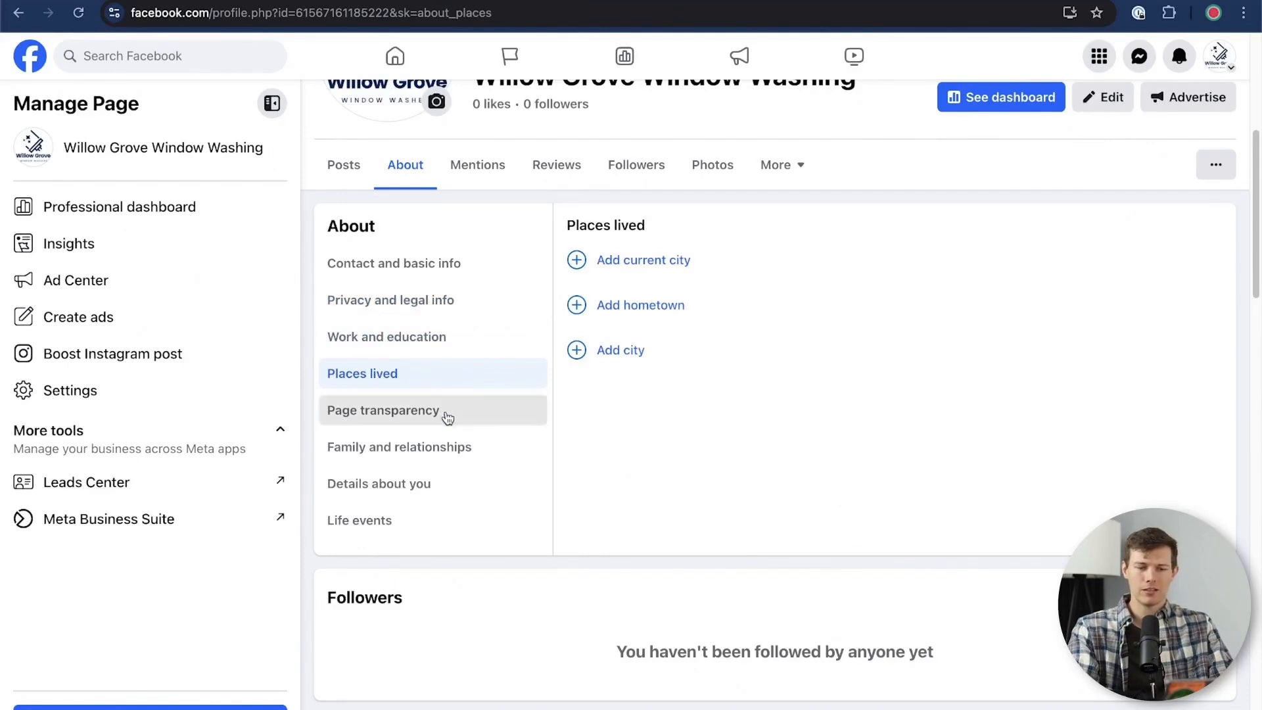
pyautogui.click(468, 454)
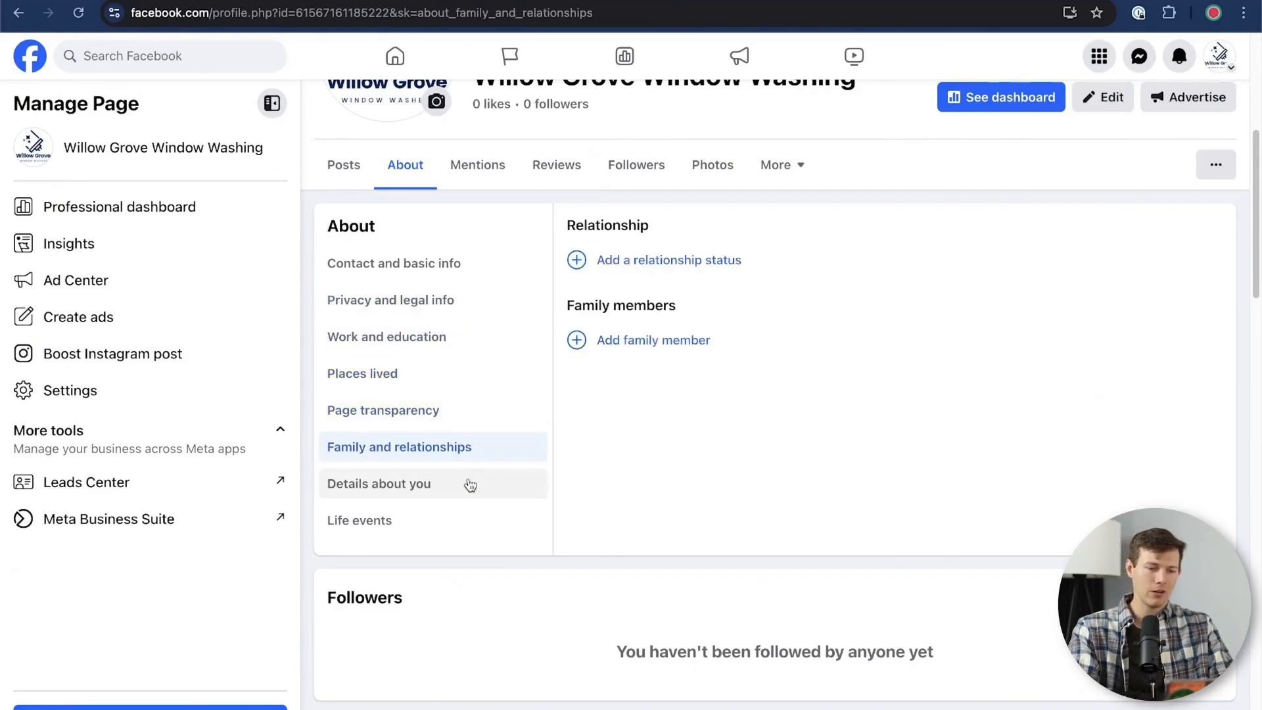
# Paste the copied Willow Grove Window Washing business description into the About you details and save it
pyautogui.click(473, 489)
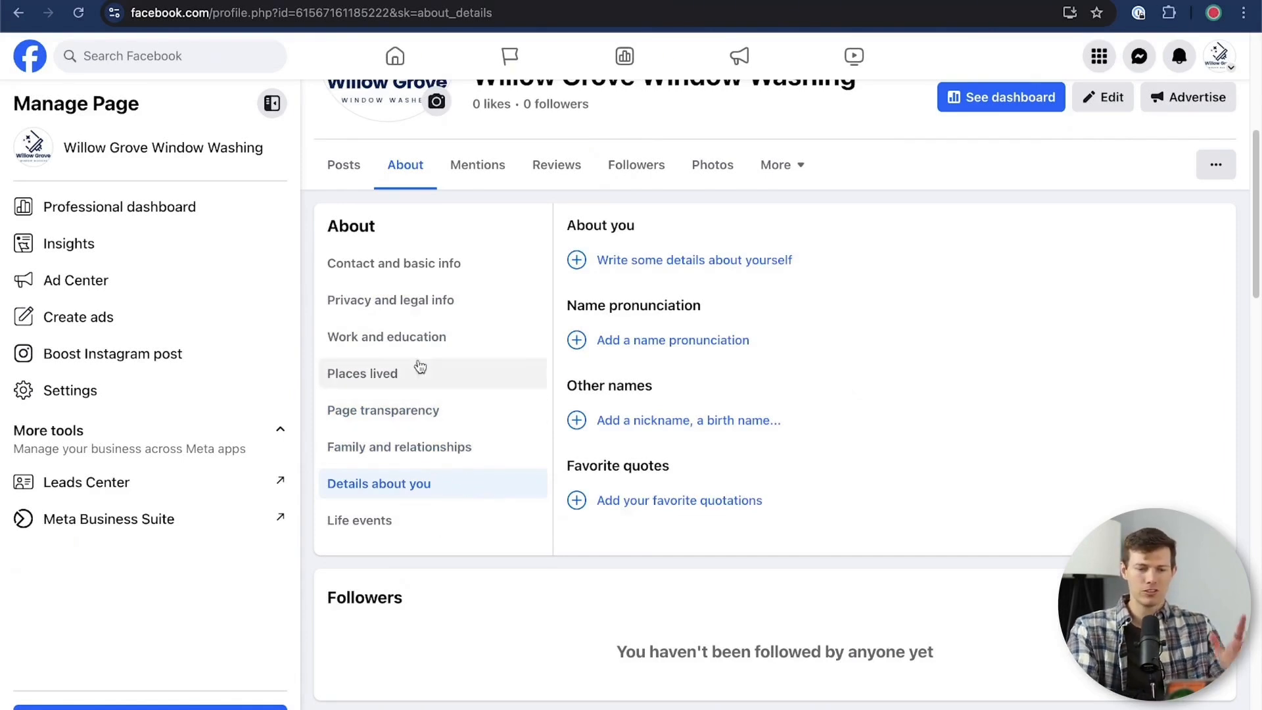
pyautogui.click(742, 263)
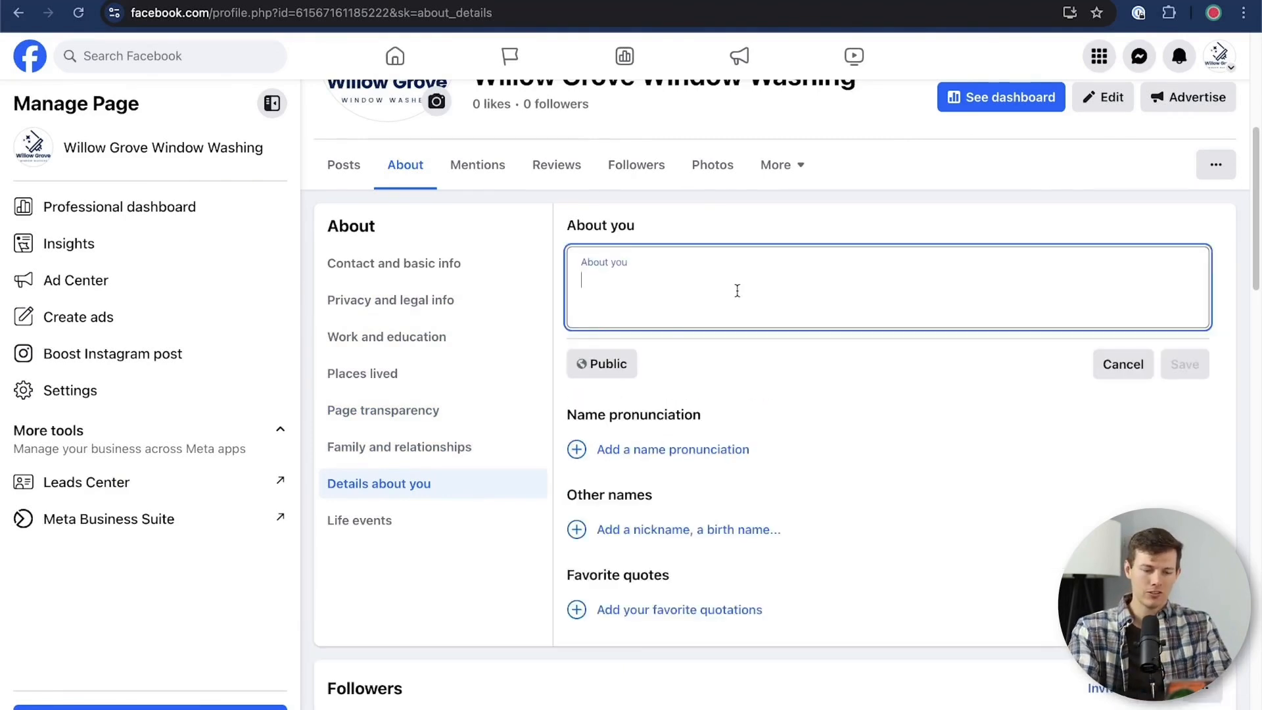
pyautogui.write('s23Q107 Facebook Business Page')
pyautogui.press('super+z')
pyautogui.press('super+v')
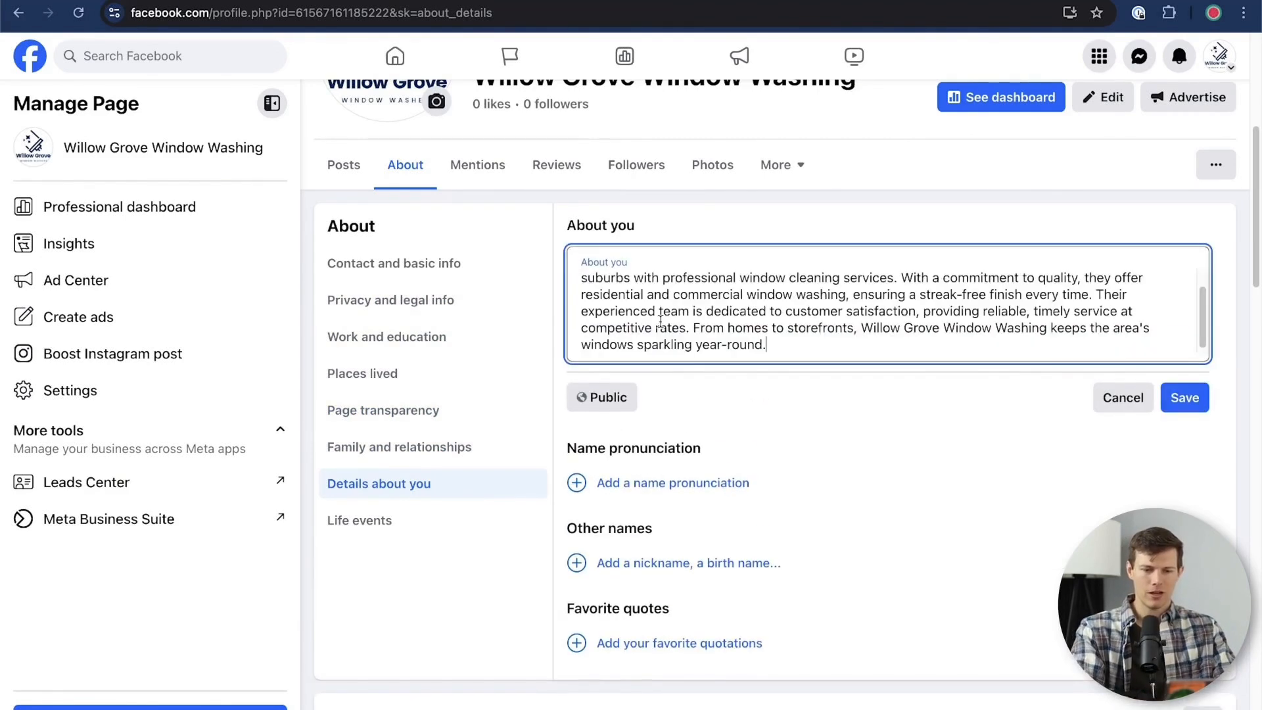
pyautogui.click(1190, 404)
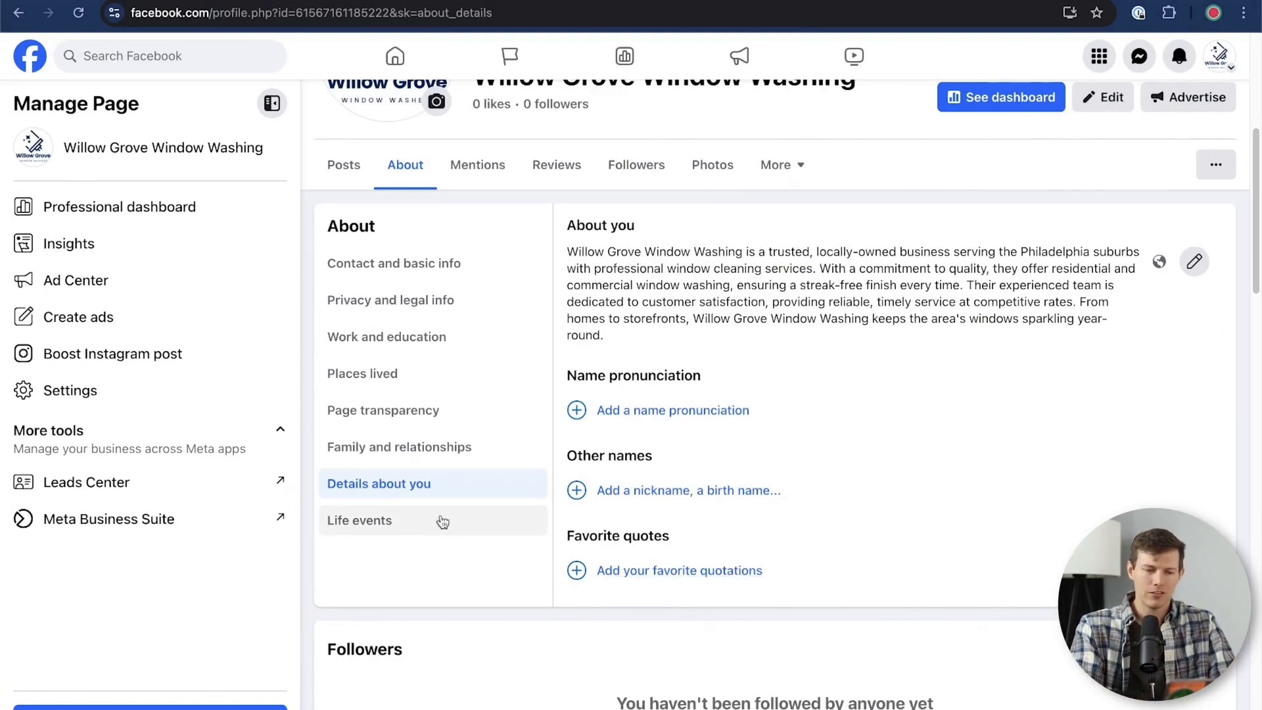
# View the Life events section, and open the Page settings for how people find and contact you
pyautogui.click(390, 526)
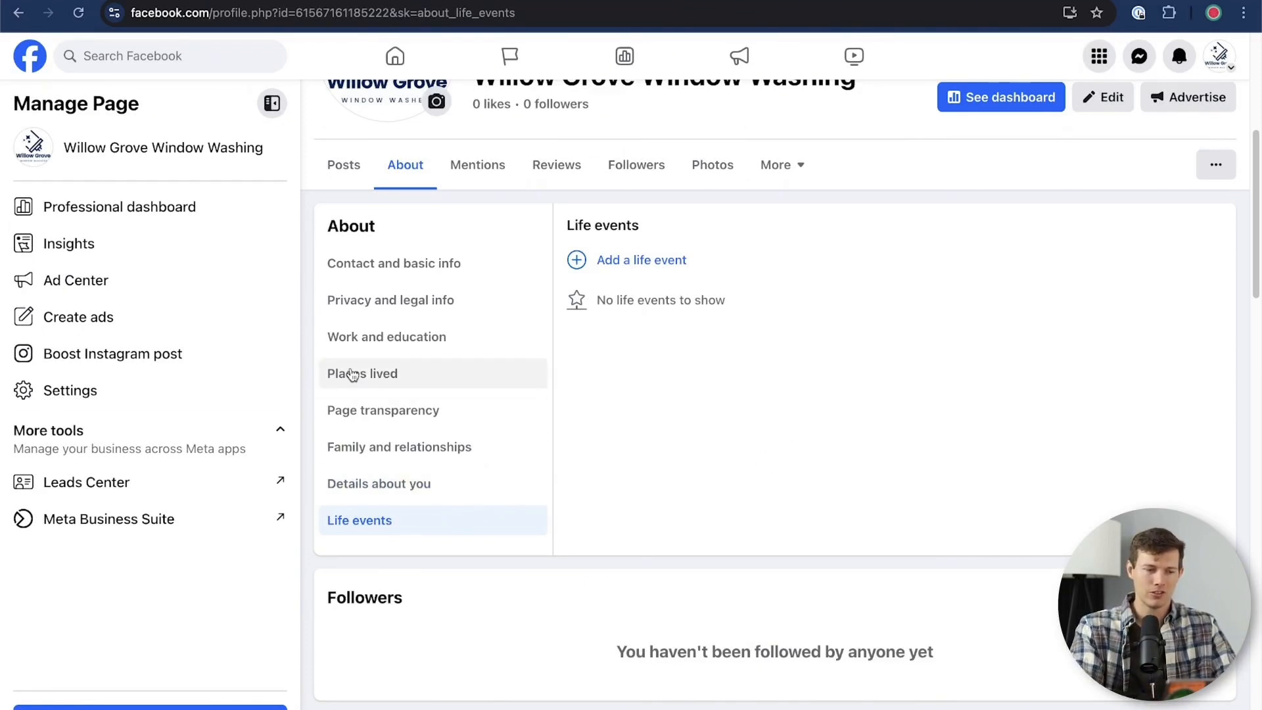
pyautogui.click(125, 388)
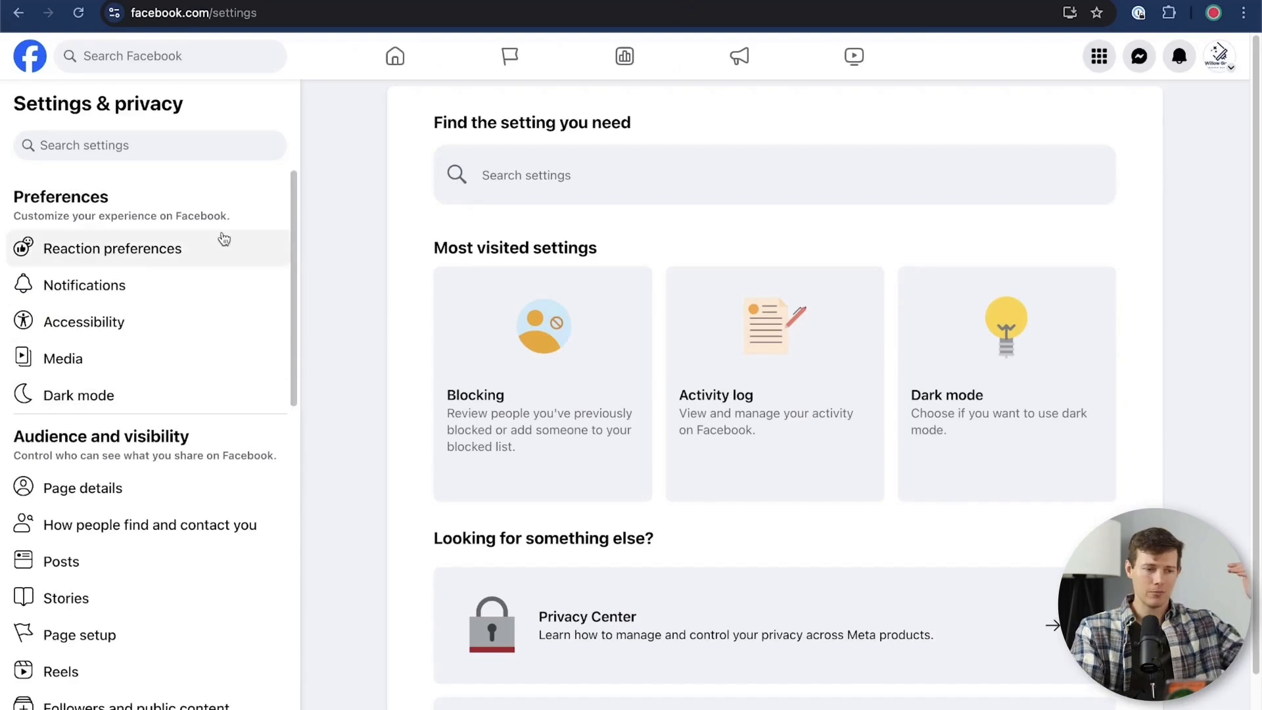
pyautogui.scroll(-4, 219, 390)
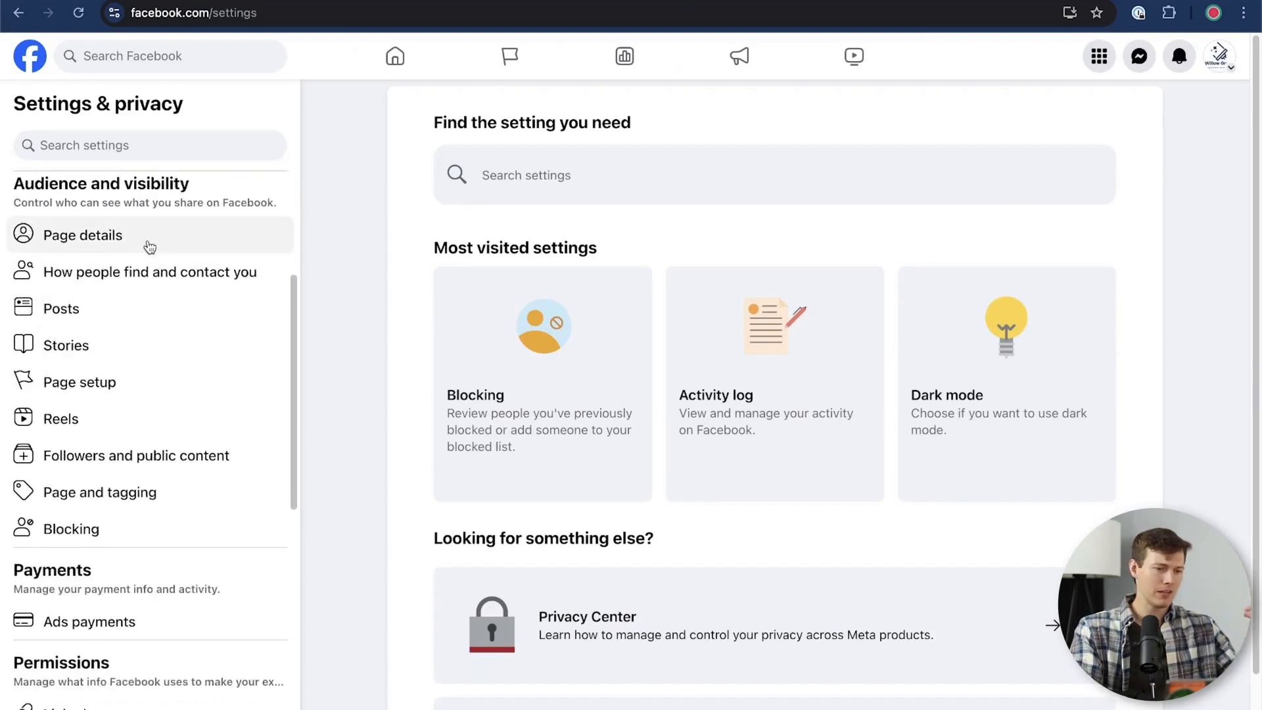
pyautogui.click(152, 283)
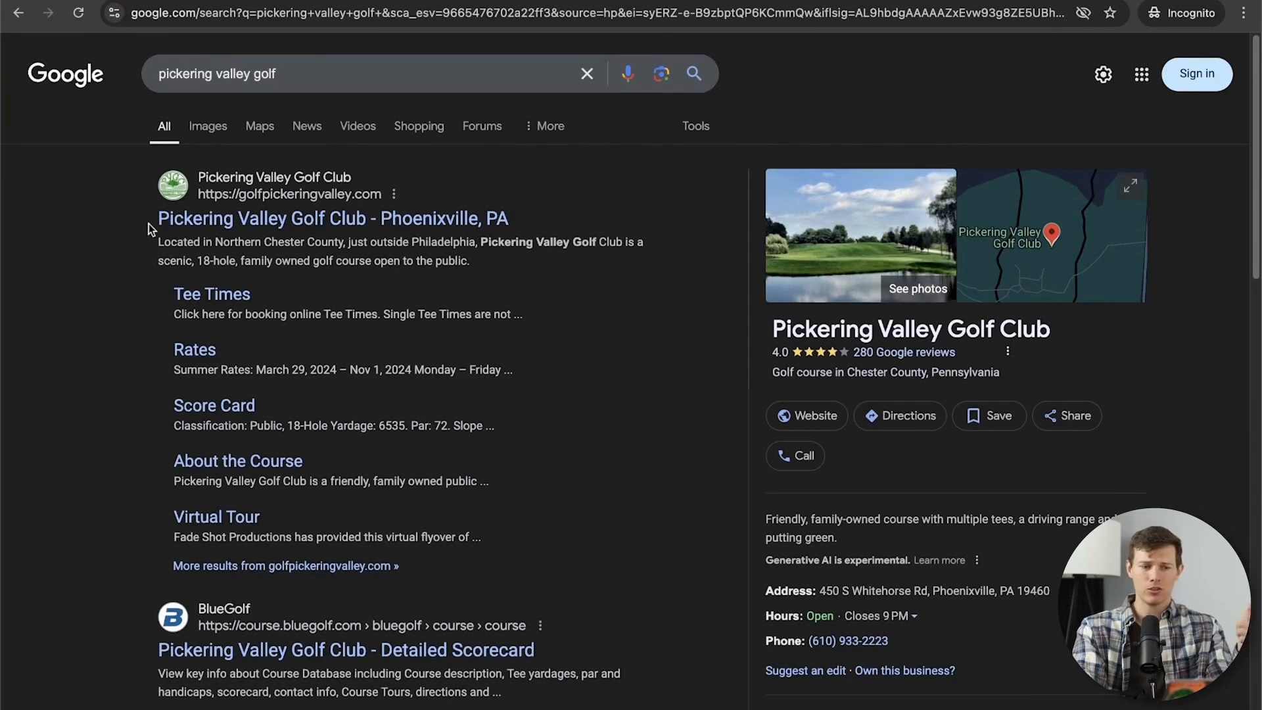
# Switch to the Google results for "pickering valley golf" and examine how the business's Facebook Page is listed among them
pyautogui.scroll(-2, 116, 227)
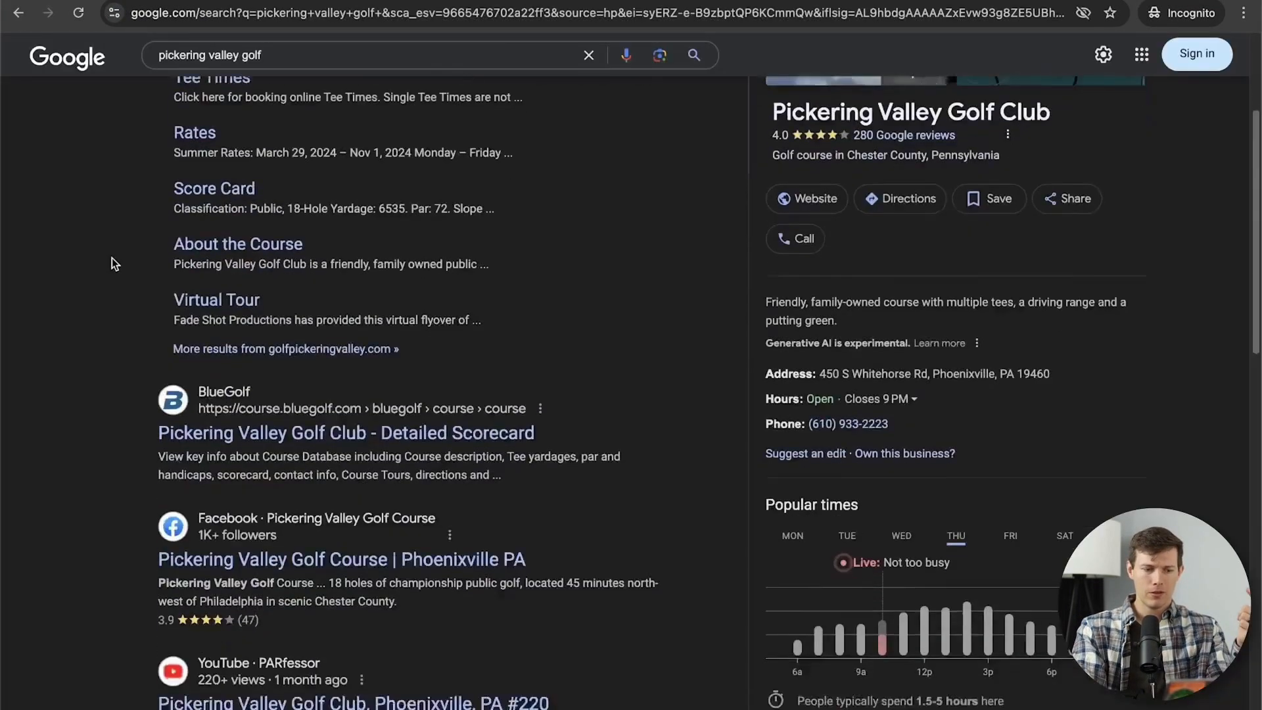
pyautogui.scroll(-5, 113, 260)
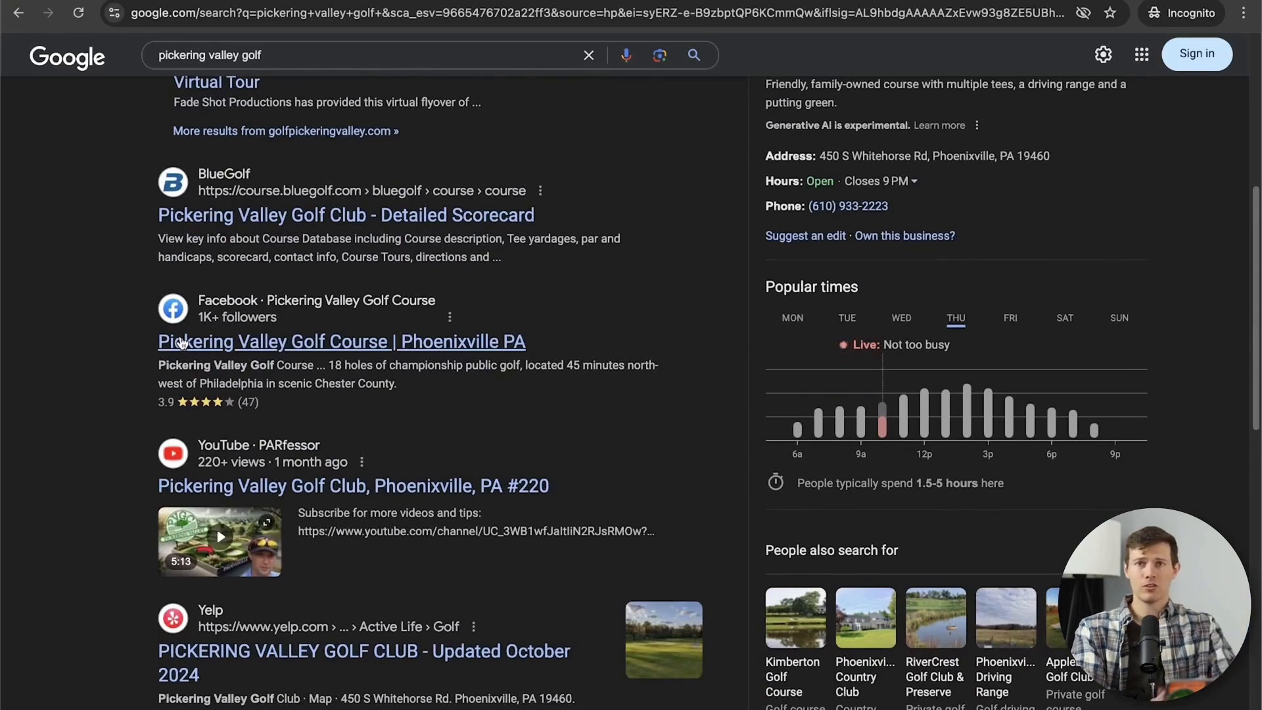
pyautogui.scroll(4, 182, 342)
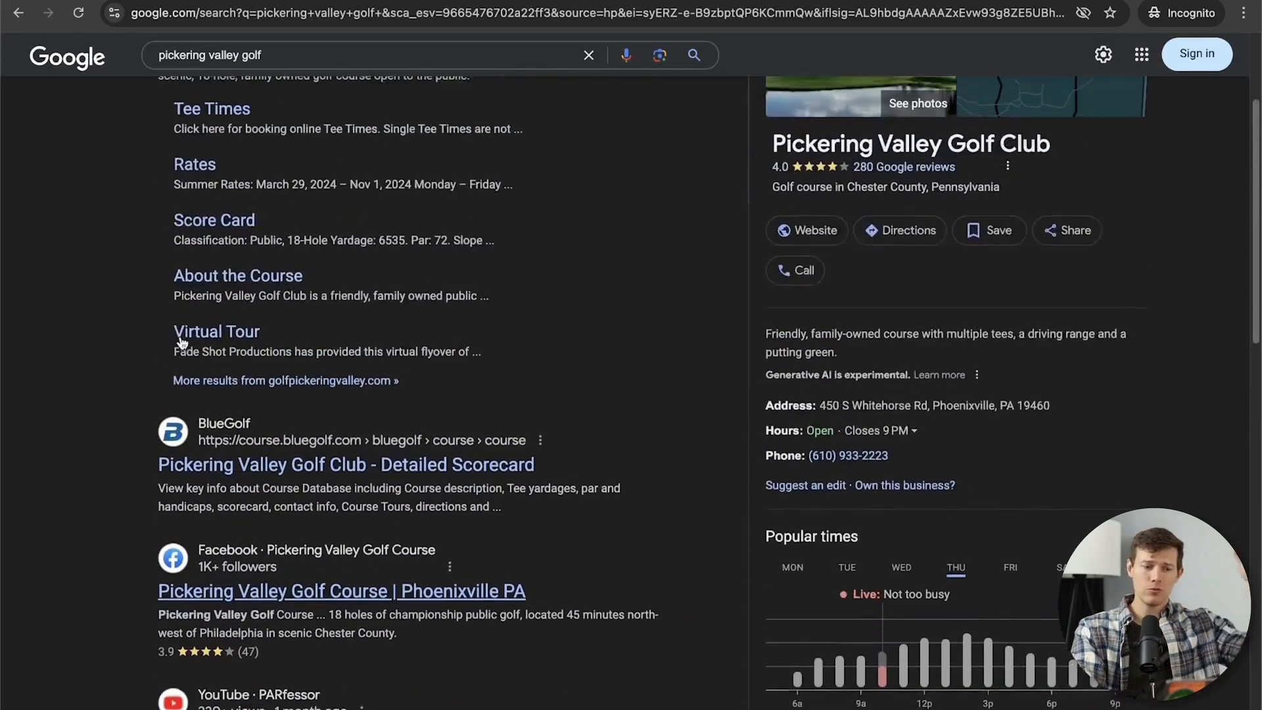
pyautogui.scroll(1, 183, 342)
pyautogui.scroll(1, 180, 337)
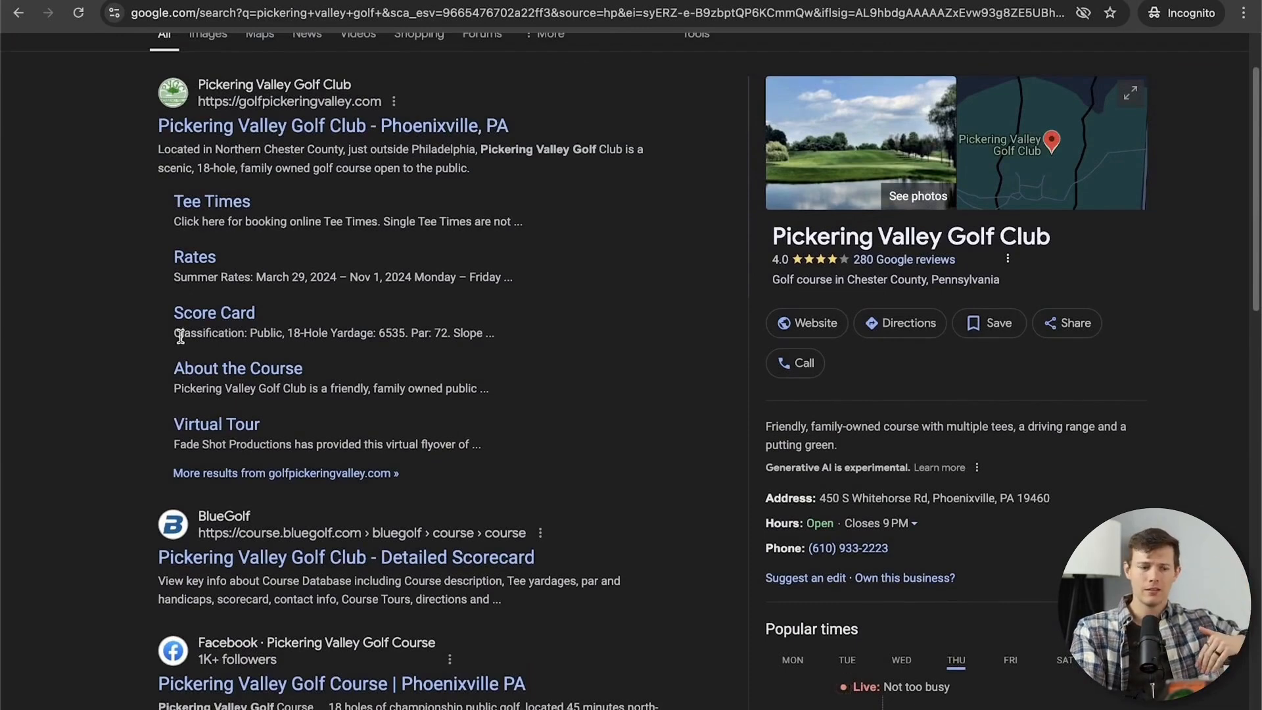
pyautogui.scroll(-3, 179, 339)
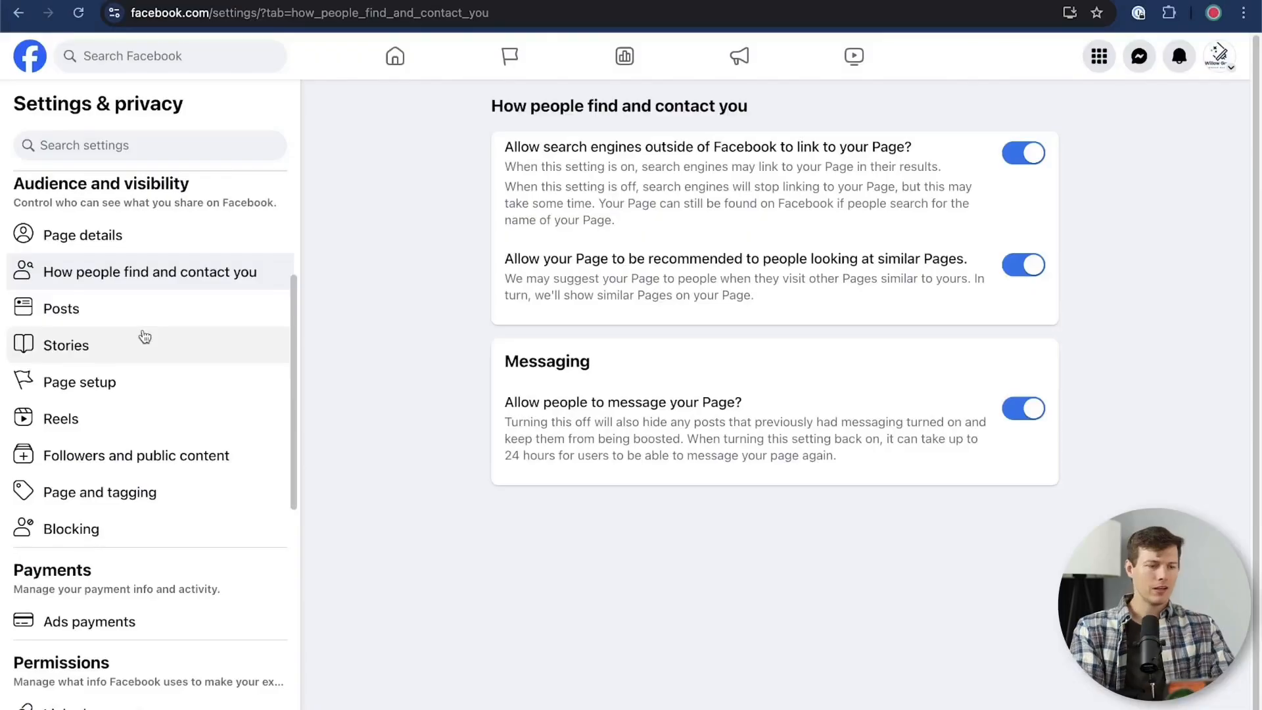
# Review the Page's Posts, Stories, Page setup, Advanced Messaging and Reels settings
pyautogui.click(176, 317)
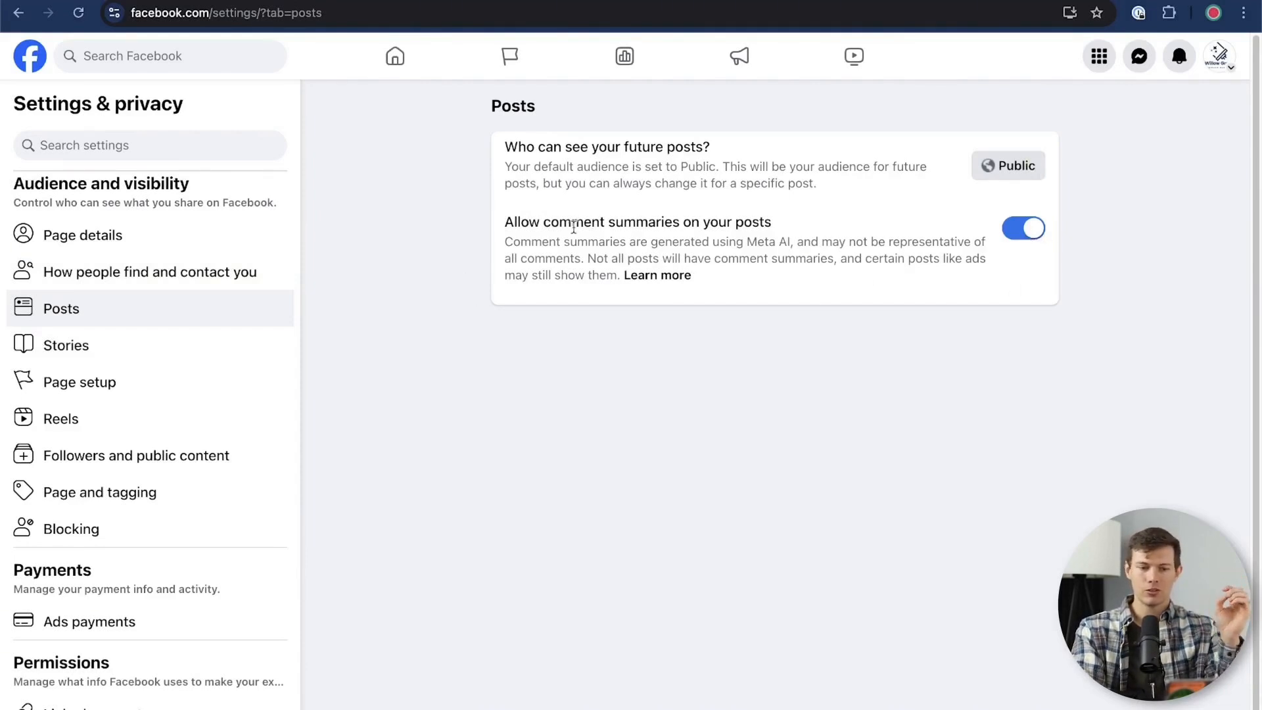
pyautogui.click(98, 344)
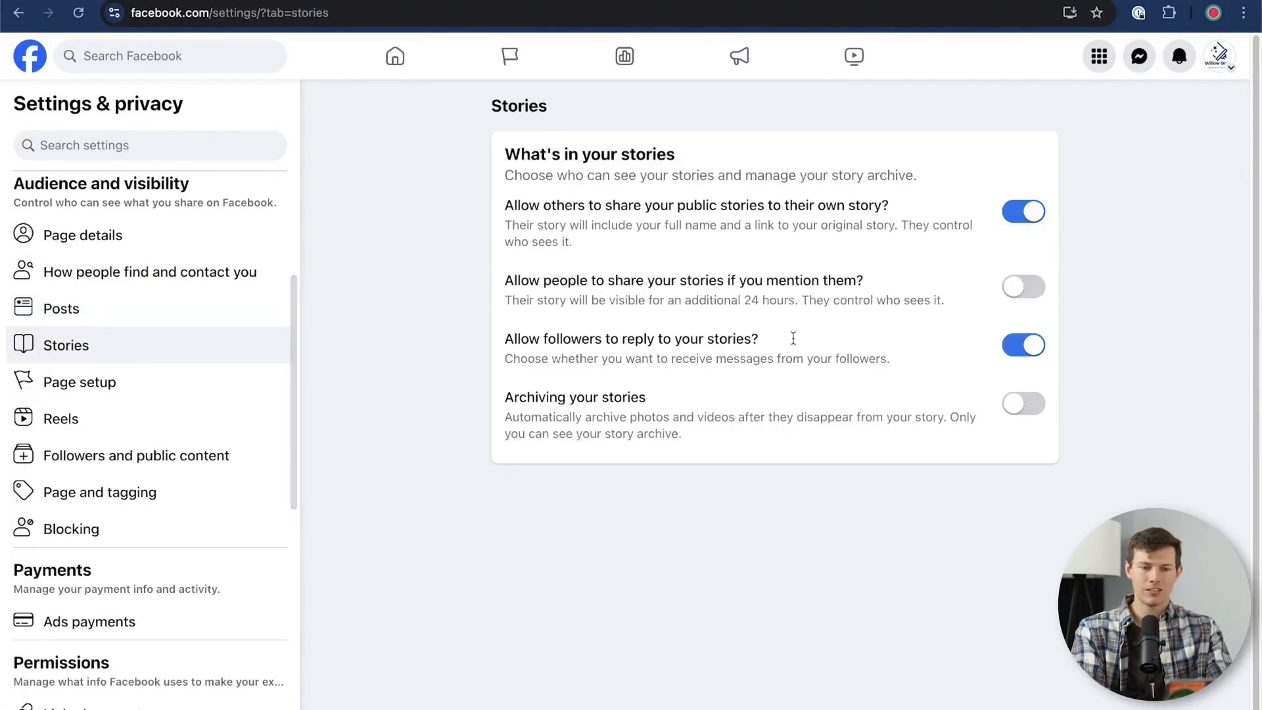
pyautogui.click(97, 393)
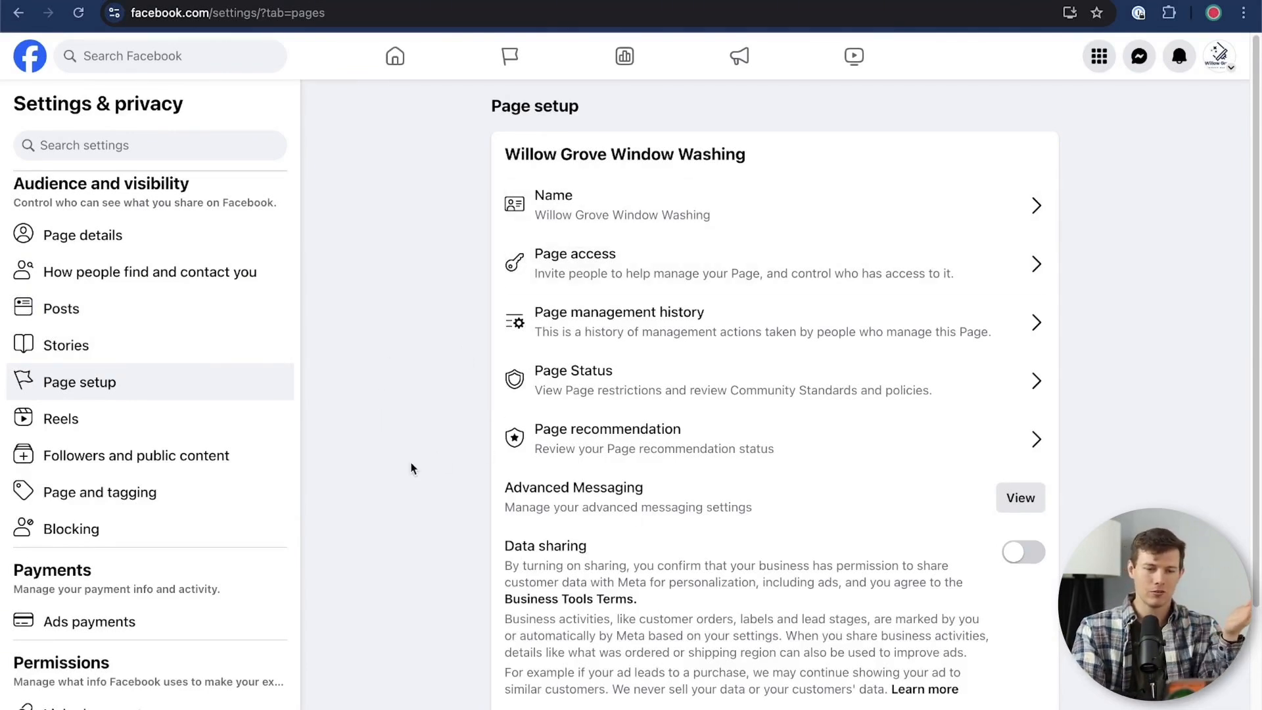
pyautogui.scroll(-2, 411, 468)
pyautogui.scroll(-1, 413, 470)
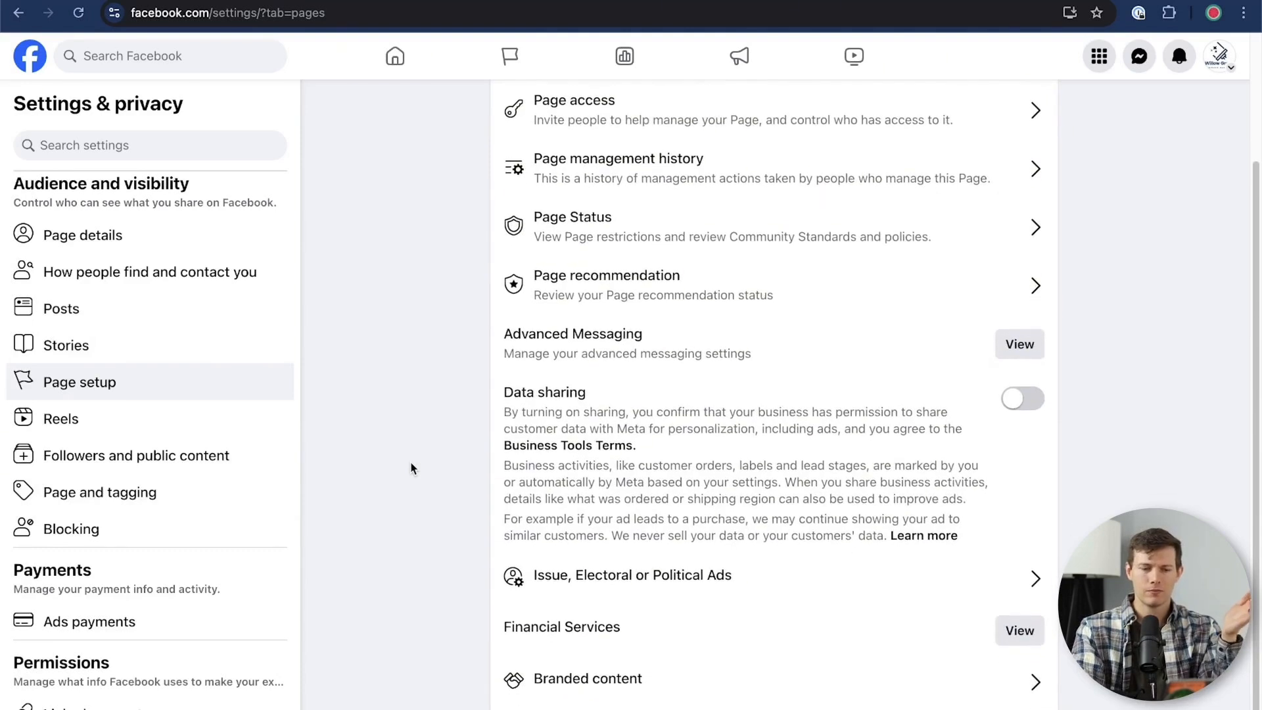
pyautogui.click(998, 354)
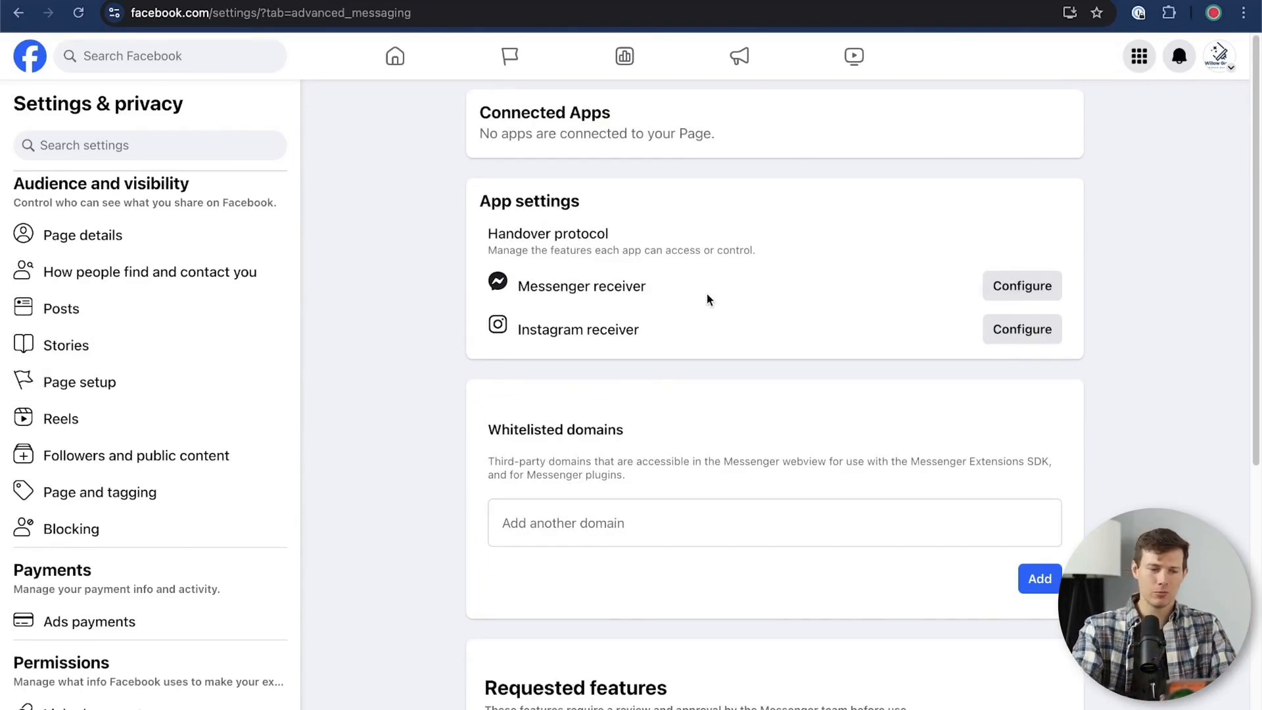
pyautogui.scroll(-1, 169, 493)
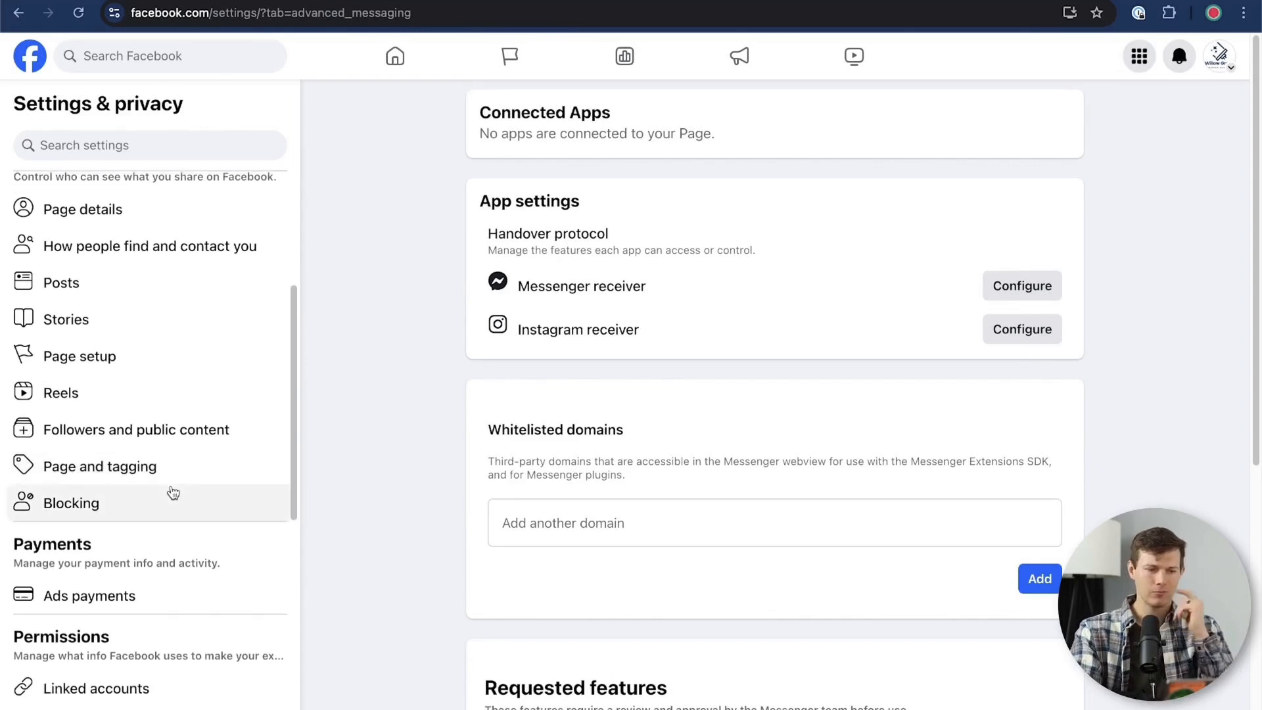
pyautogui.click(169, 399)
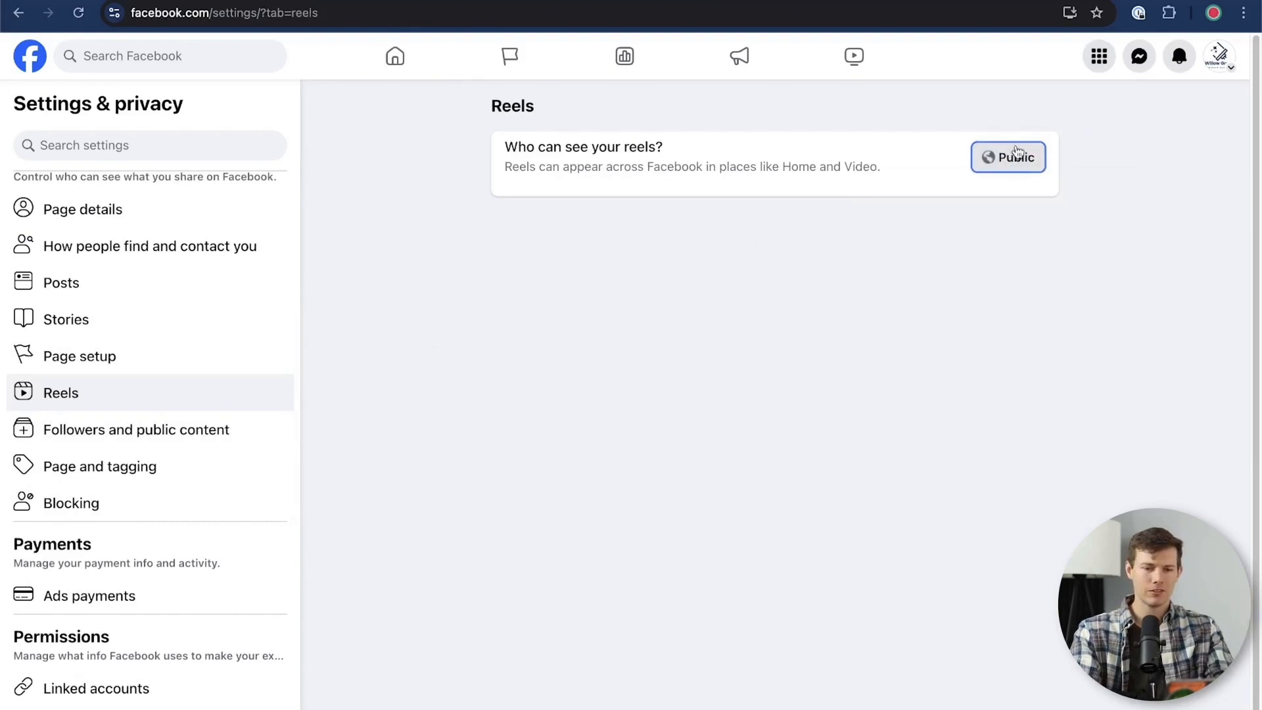
# Turn on hiding of posts and comments with profanity in the Followers and public content settings
pyautogui.click(173, 437)
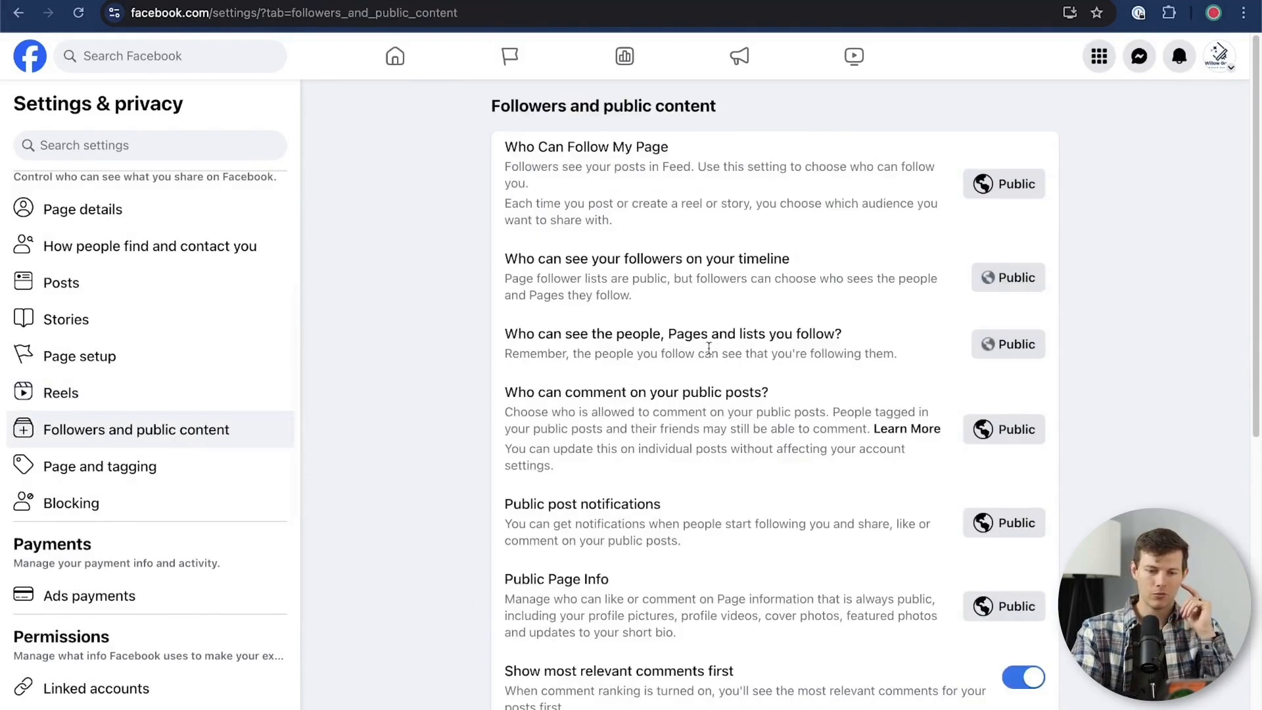
pyautogui.scroll(-8, 775, 395)
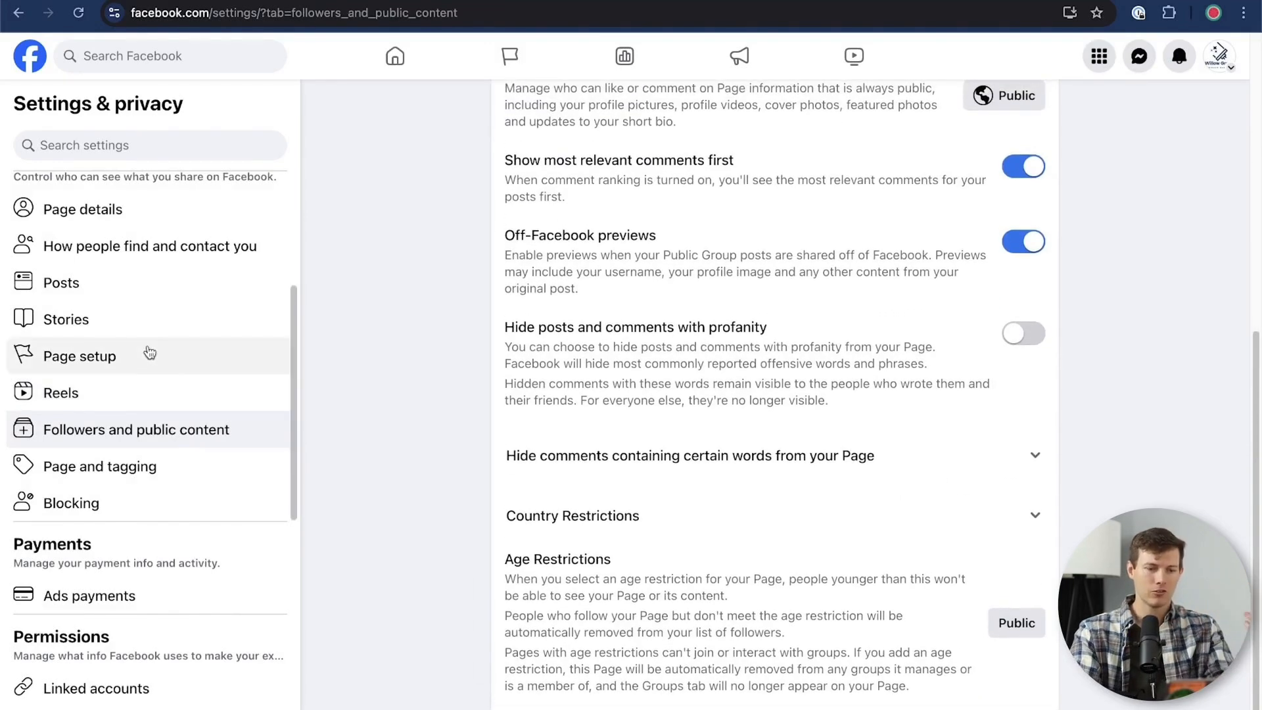
pyautogui.scroll(1, 898, 352)
pyautogui.scroll(2, 898, 352)
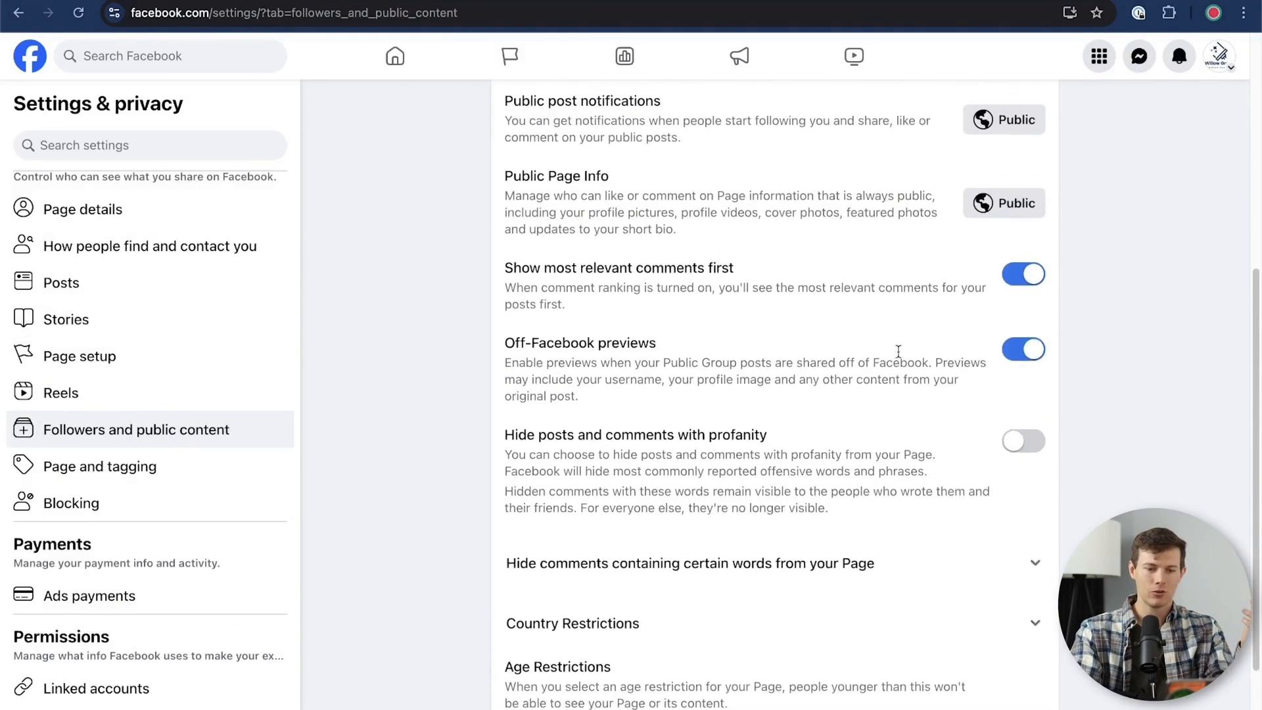
pyautogui.moveTo(693, 451); pyautogui.dragTo(798, 451)
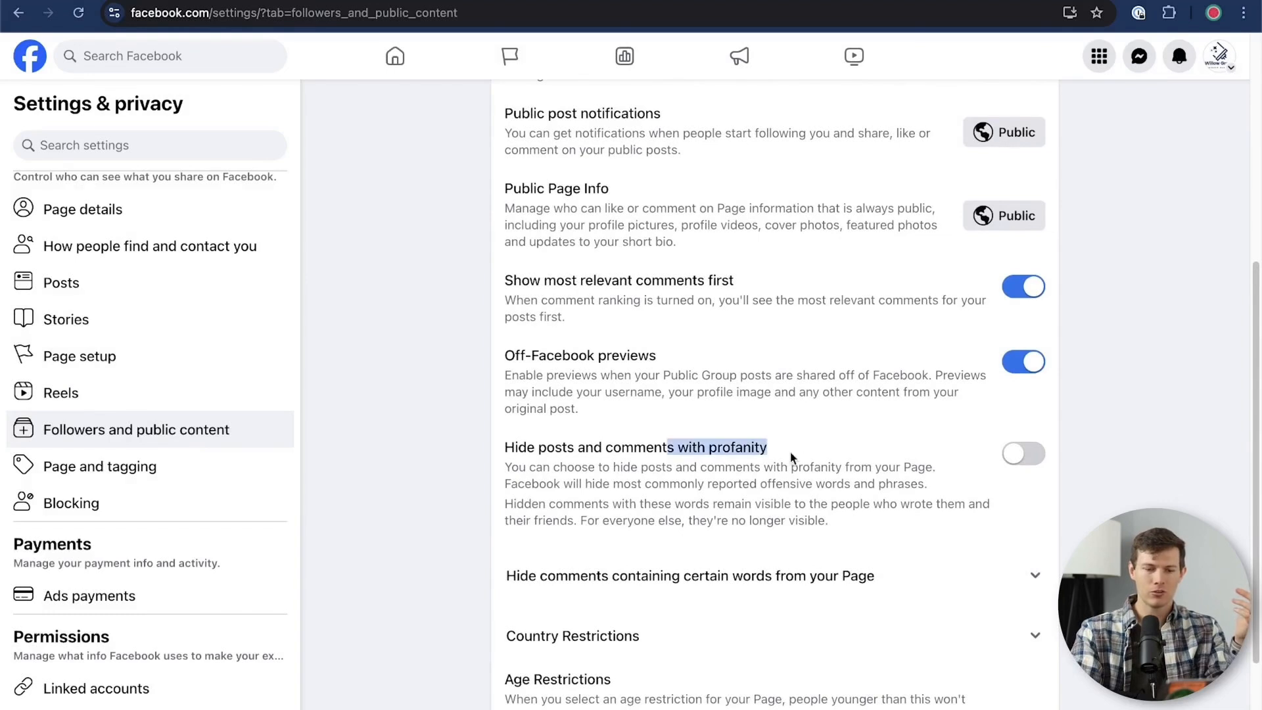
pyautogui.click(1017, 459)
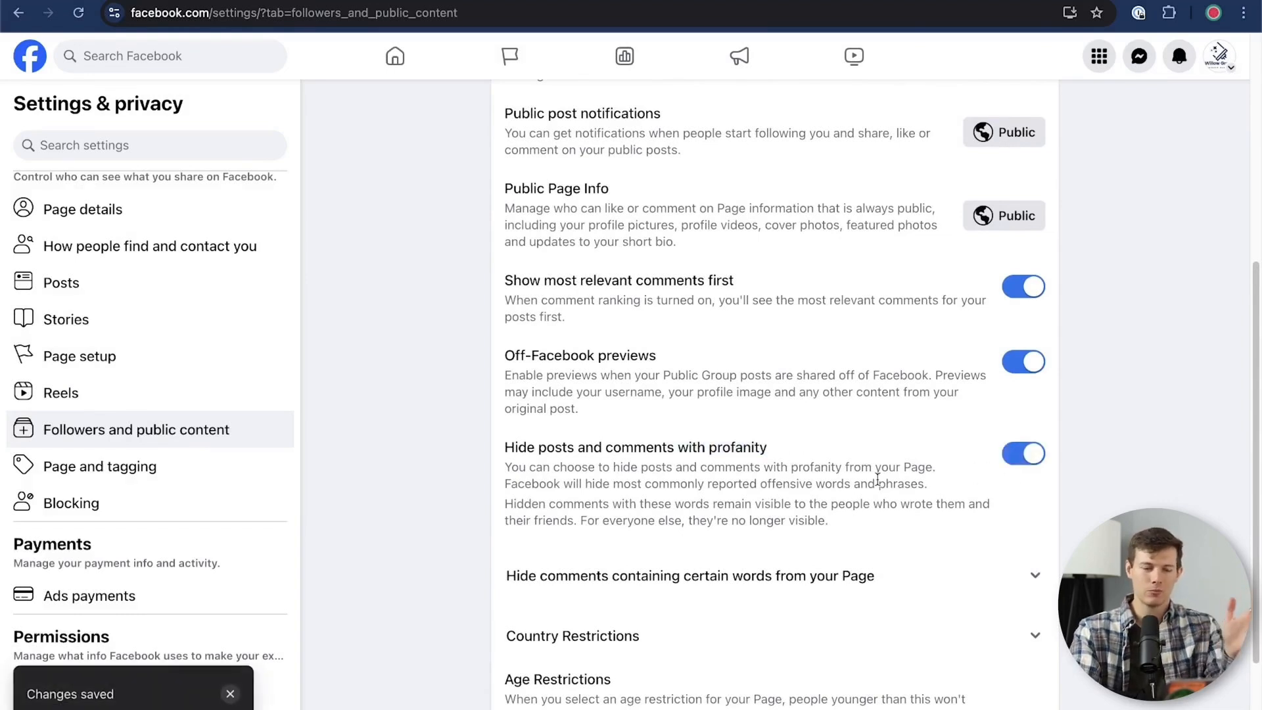
pyautogui.scroll(5, 960, 493)
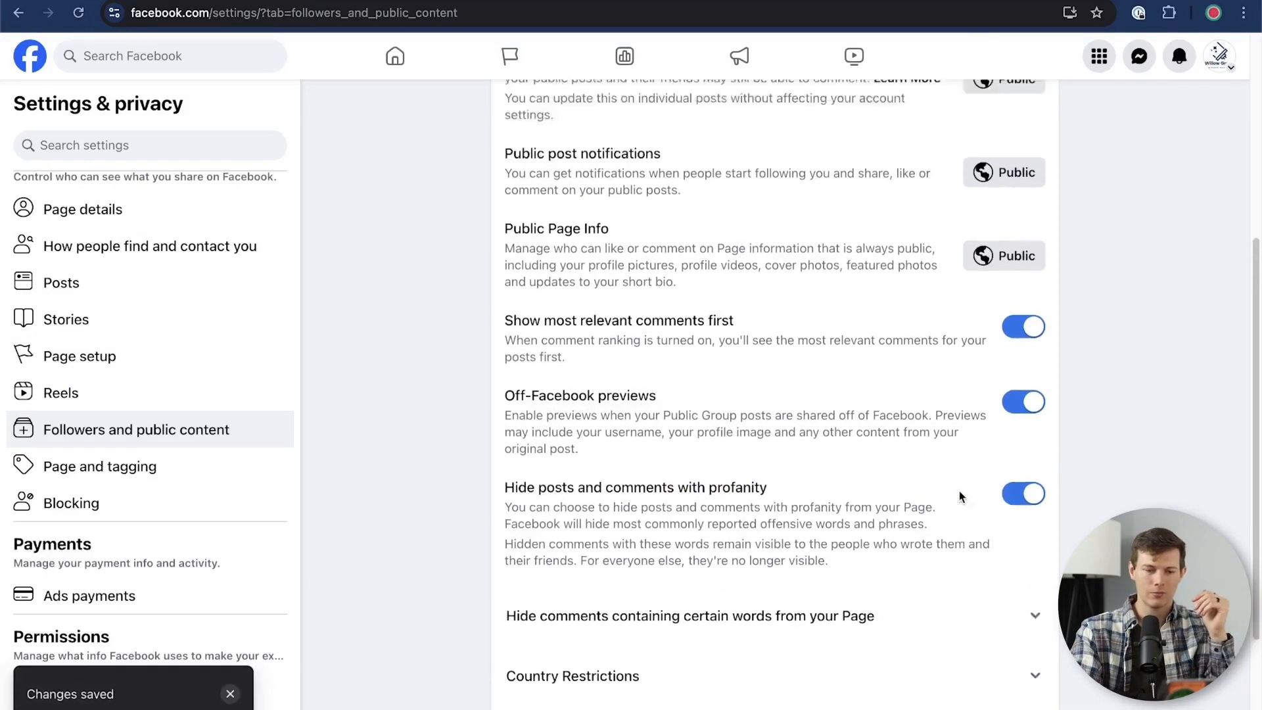
pyautogui.scroll(-7, 960, 497)
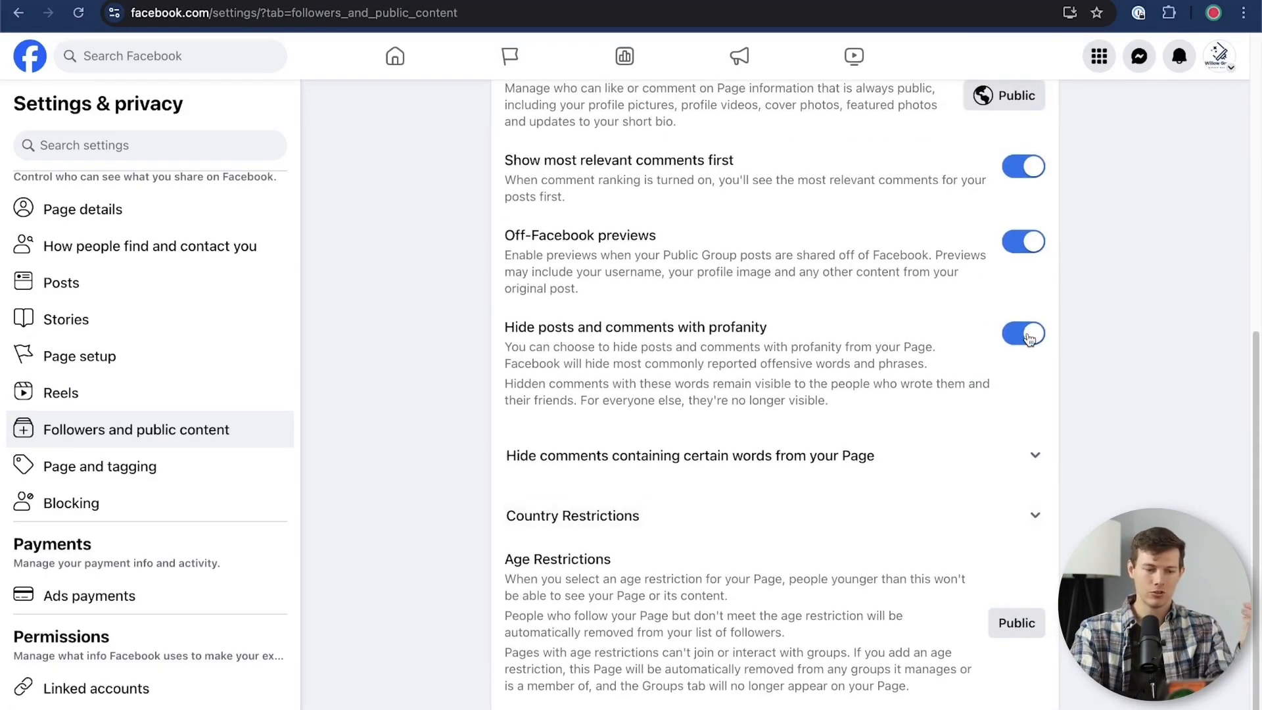
# Review the Page and tagging settings, covering who can post, reviews, tagging and the review of tags people add
pyautogui.click(181, 478)
pyautogui.scroll(-1, 524, 374)
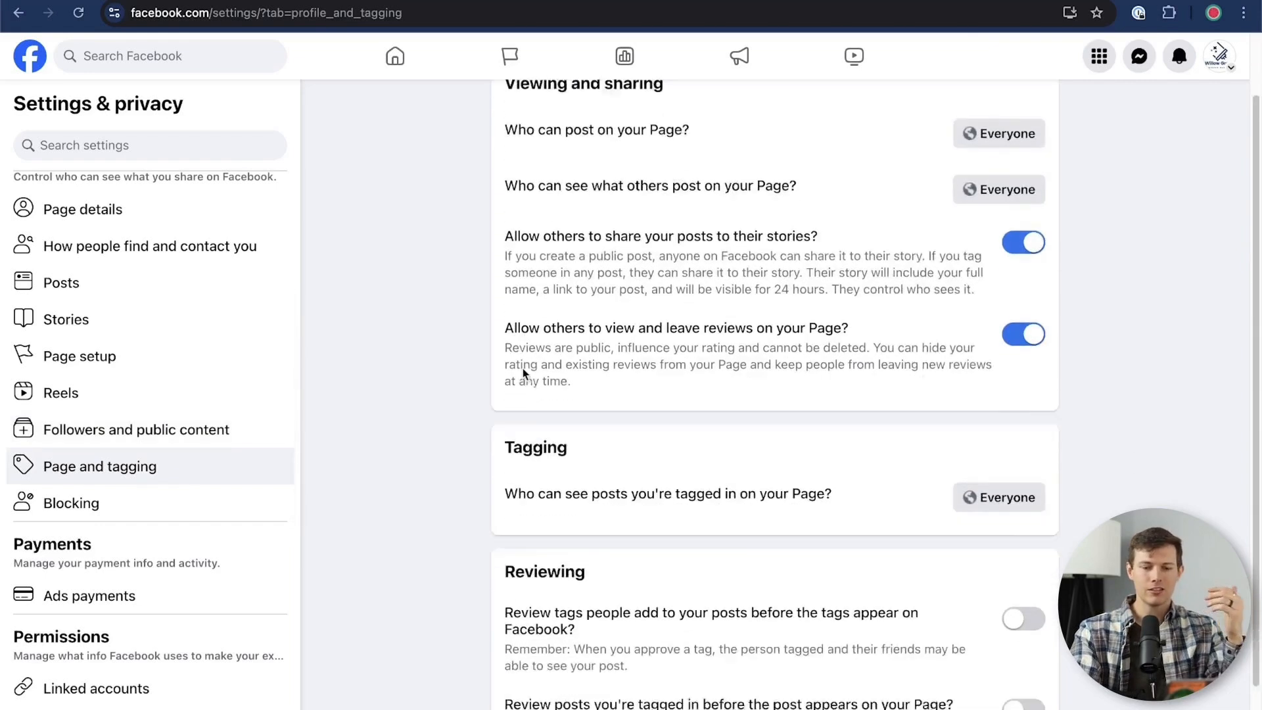
pyautogui.scroll(-1, 523, 368)
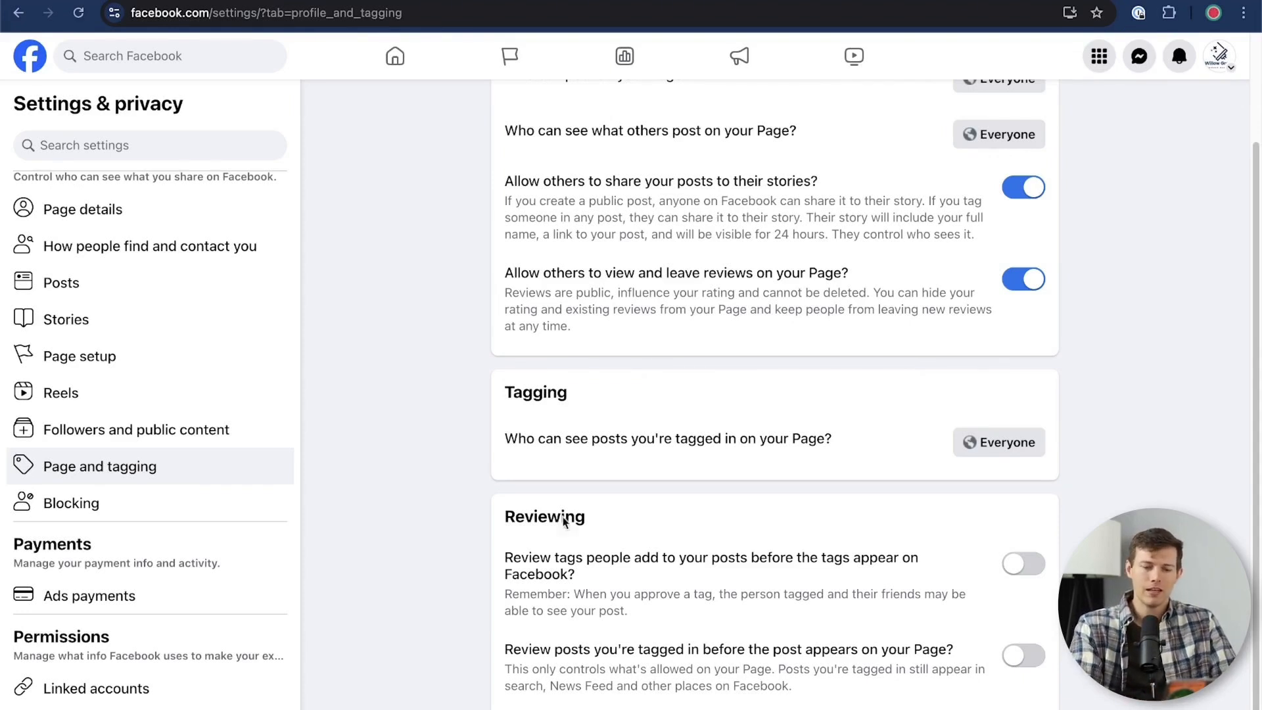
pyautogui.moveTo(590, 579); pyautogui.dragTo(497, 564)
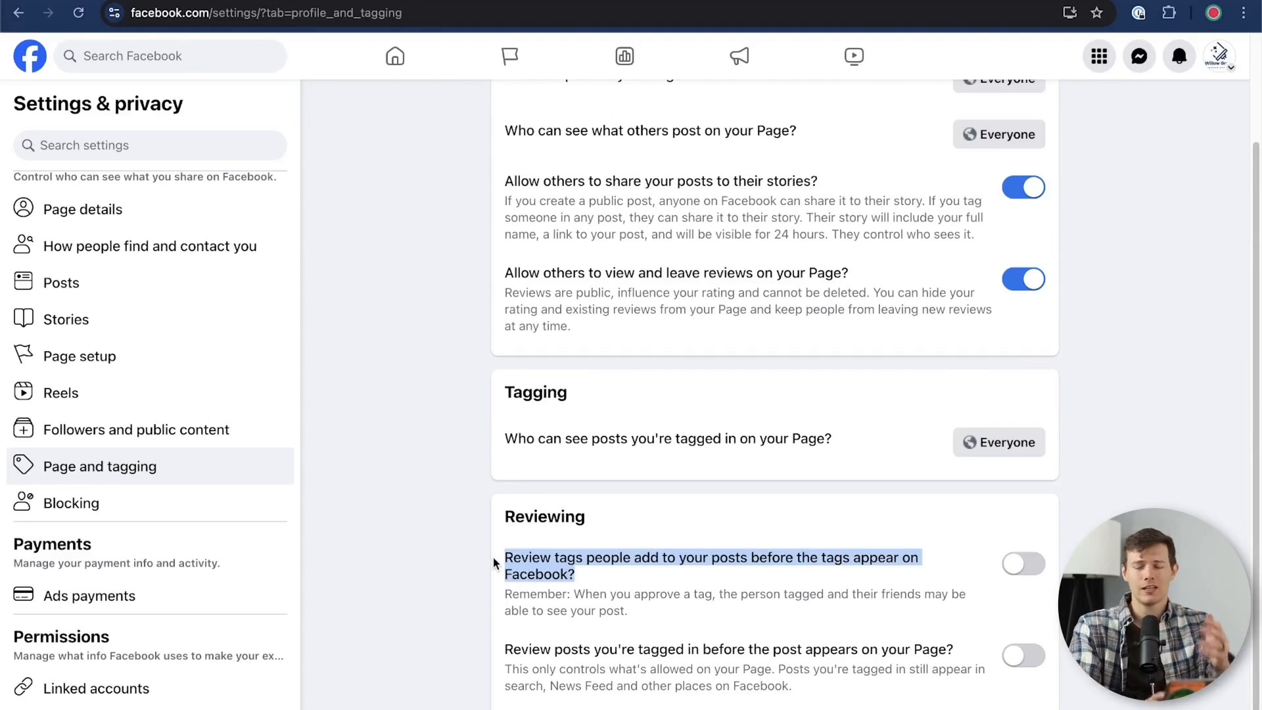
pyautogui.click(702, 584)
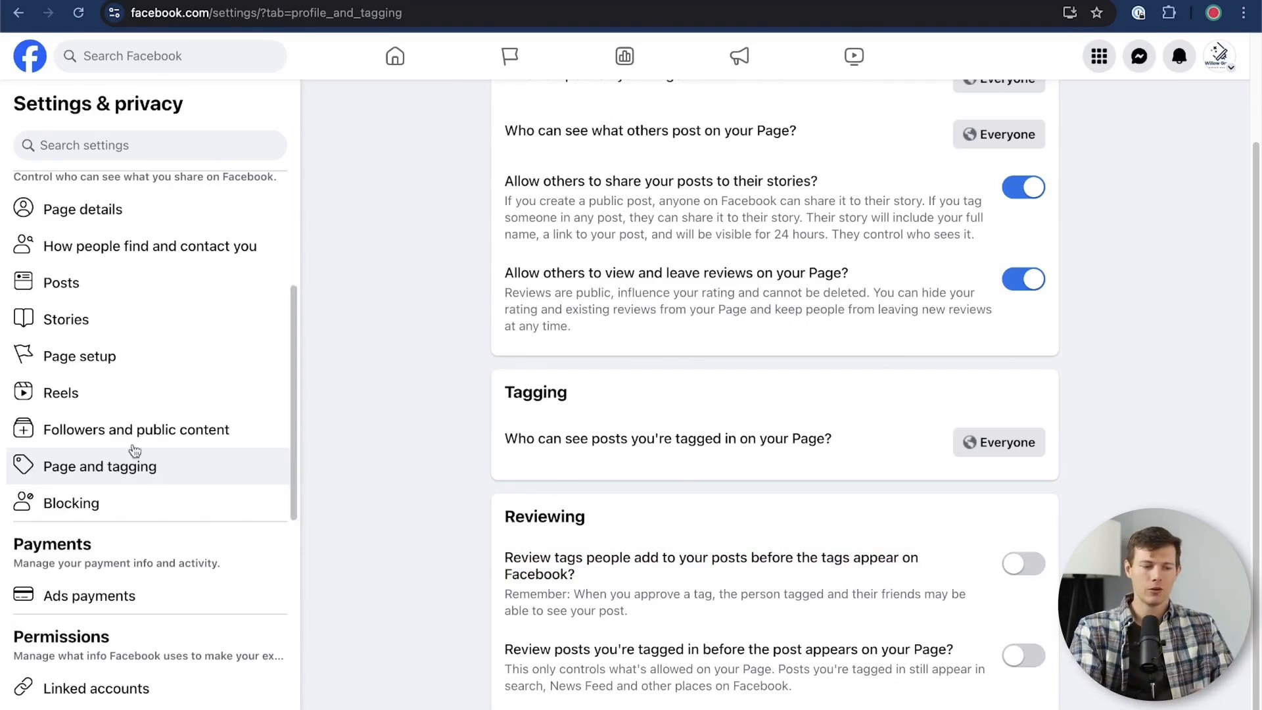
# View the Blocking settings and look over the remaining settings categories, such as Payments, Permissions and Your information
pyautogui.click(157, 504)
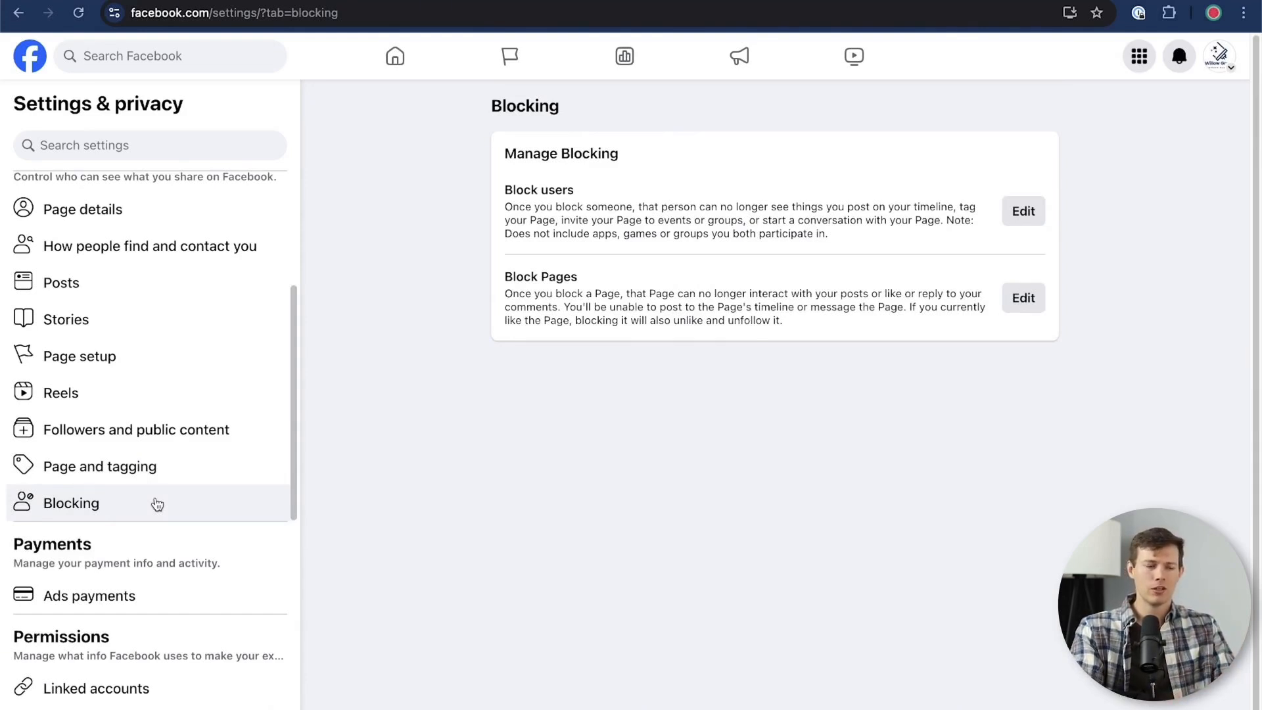
pyautogui.scroll(-5, 176, 598)
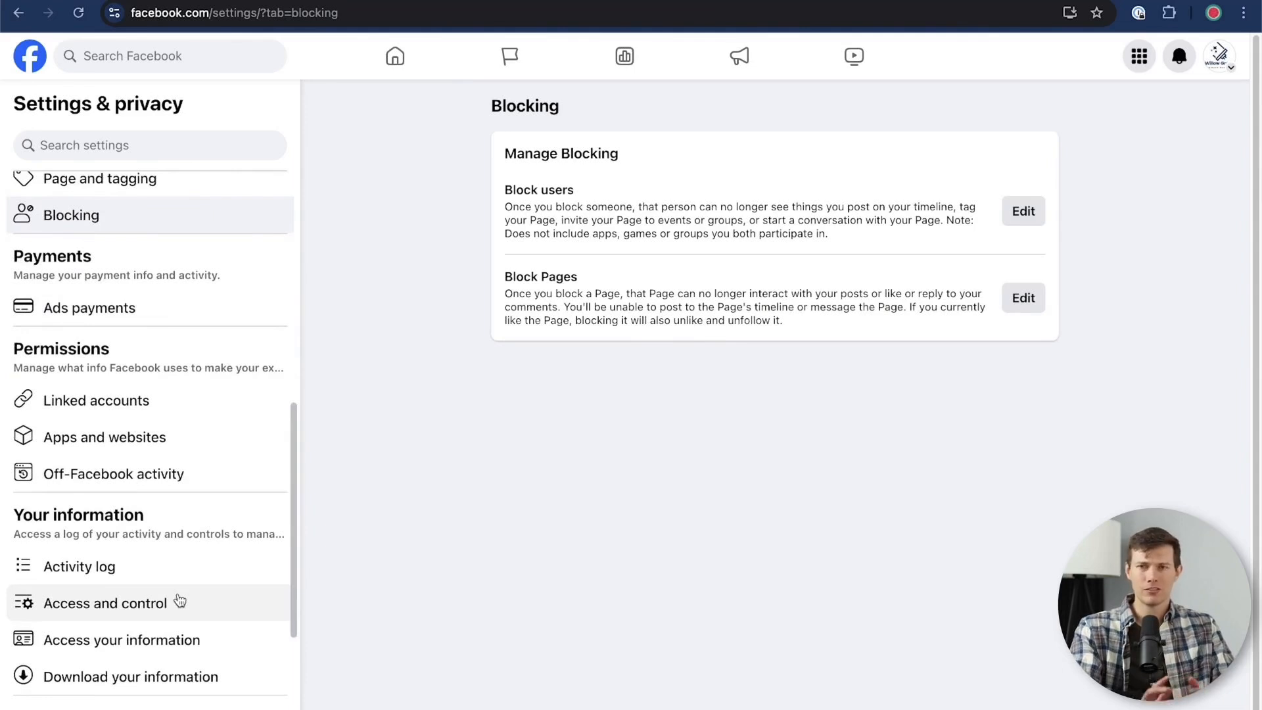
pyautogui.scroll(1, 187, 315)
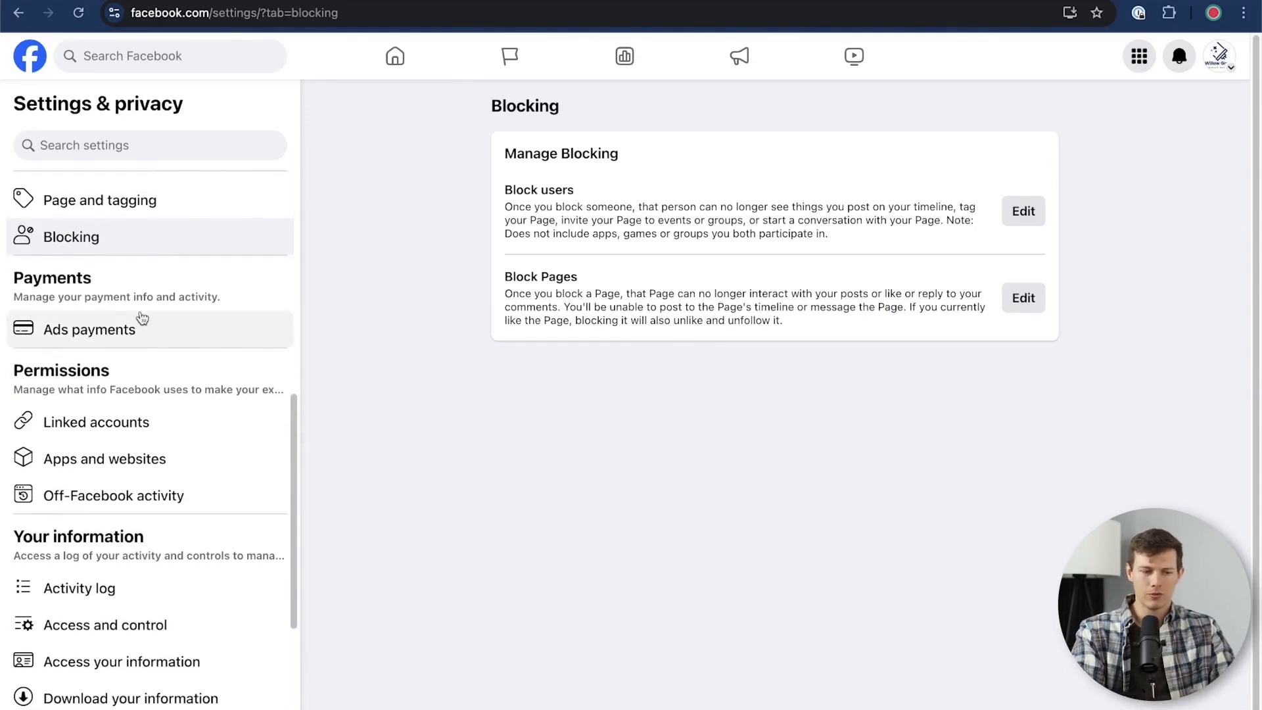
pyautogui.scroll(-3, 164, 338)
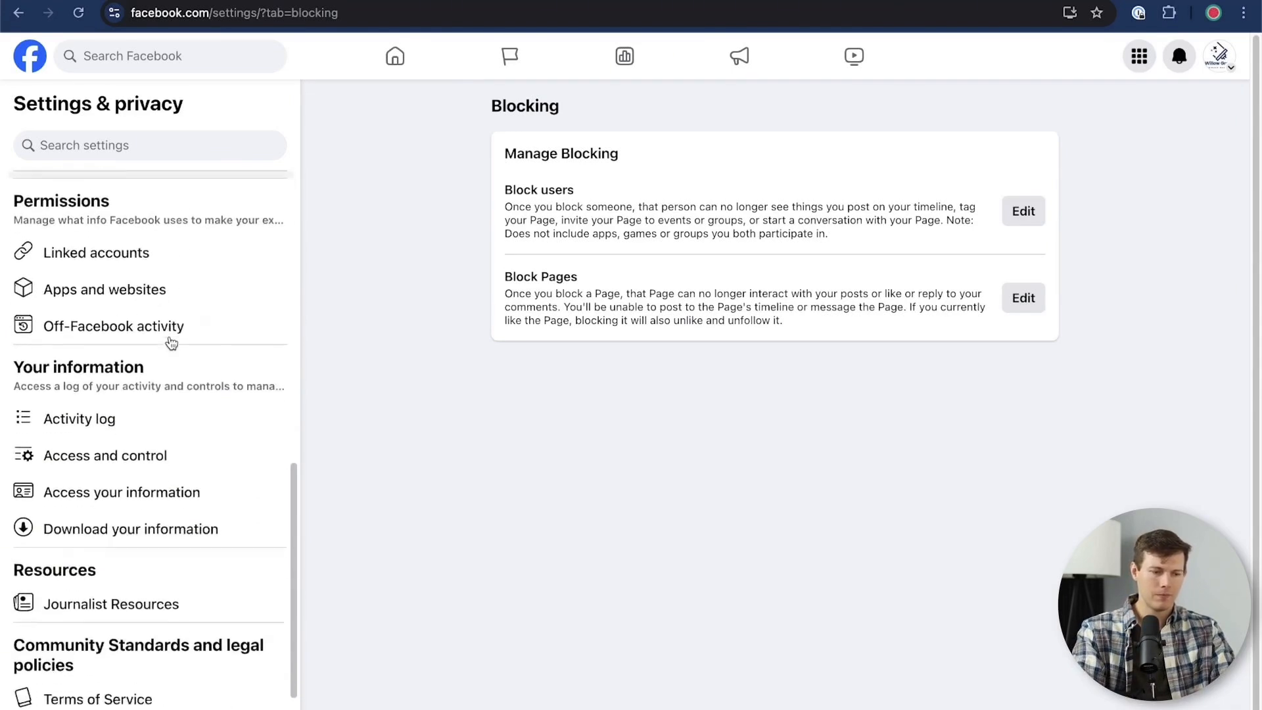
pyautogui.scroll(-1, 160, 446)
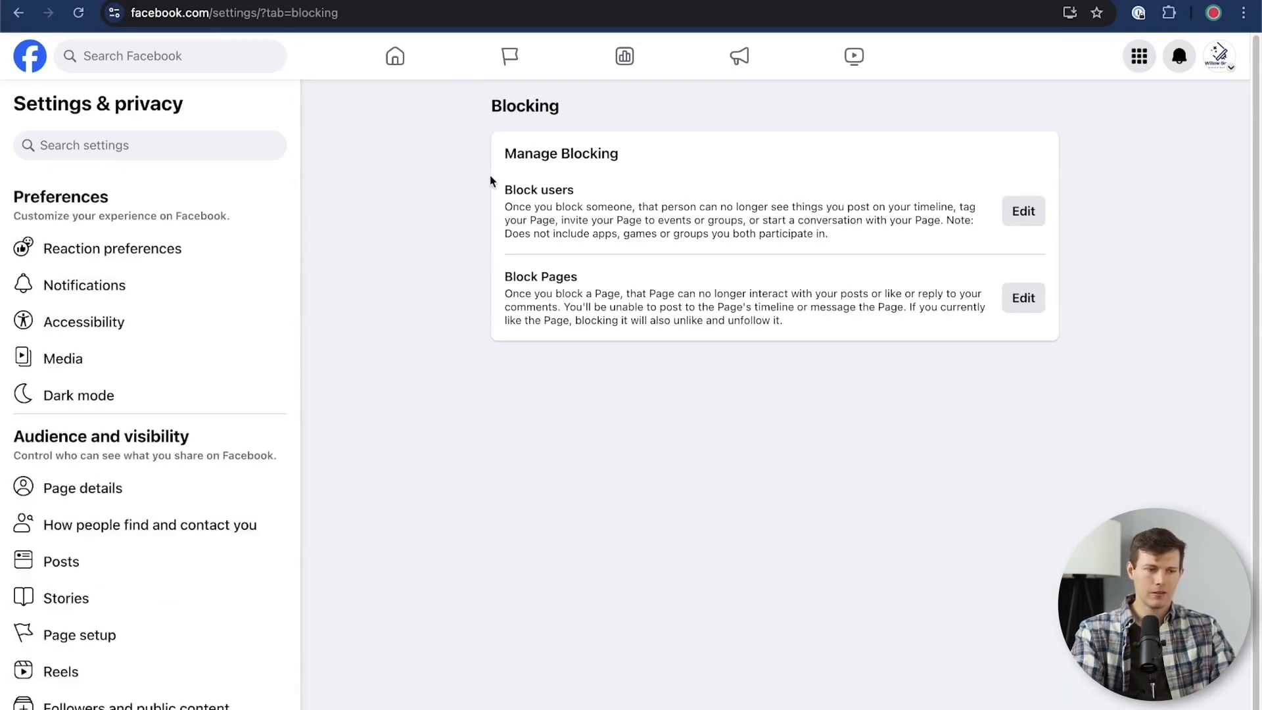
# Return to the Willow Grove Window Washing Page and examine the overview in its Professional dashboard
pyautogui.click(1219, 56)
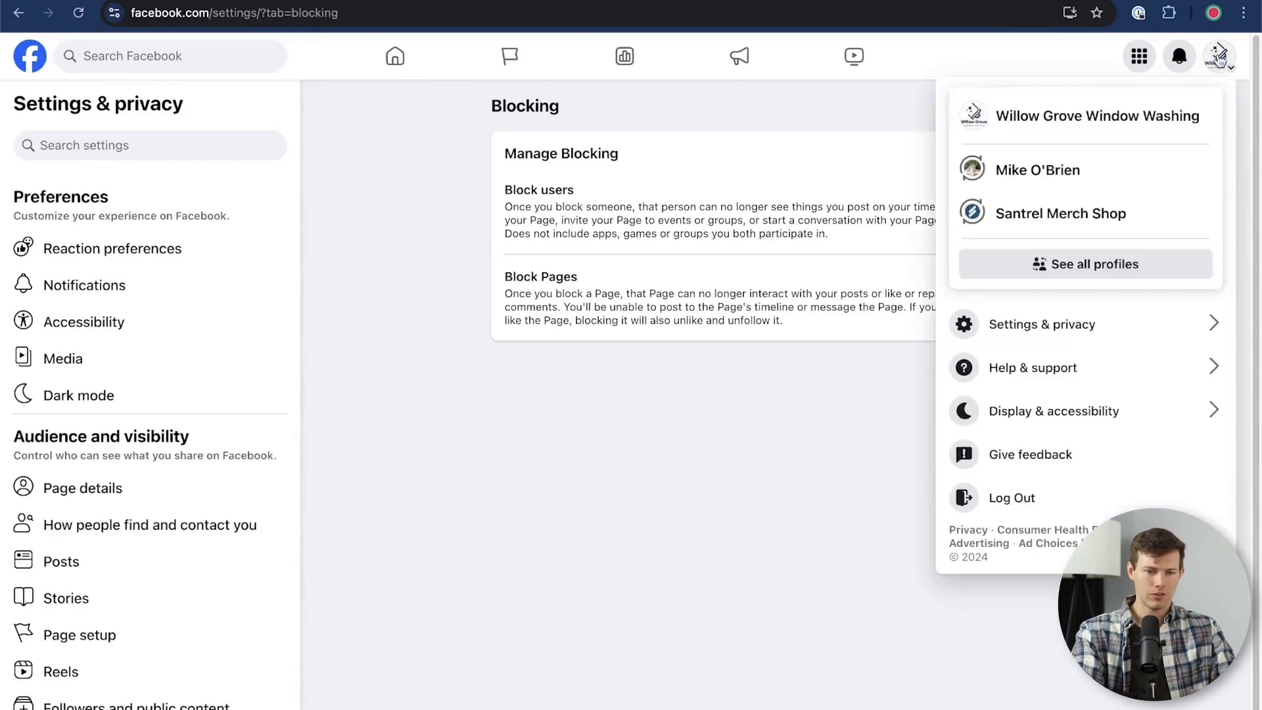
pyautogui.click(1122, 122)
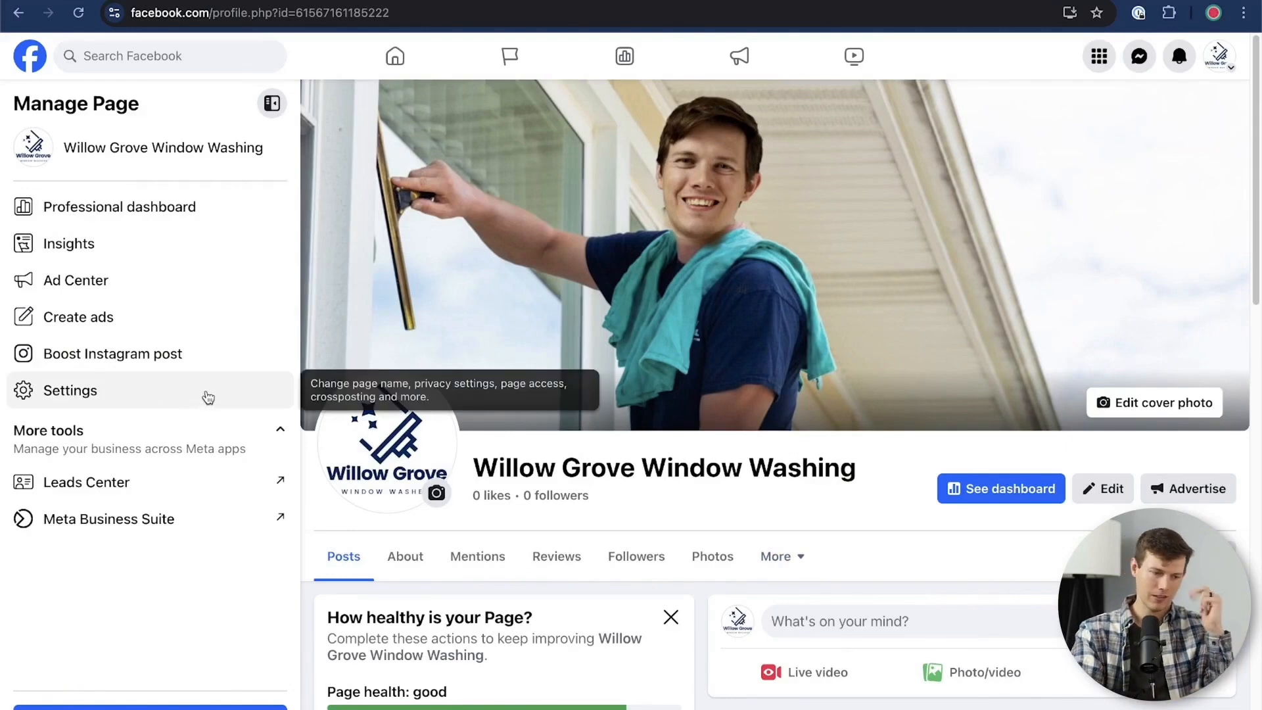
pyautogui.click(120, 211)
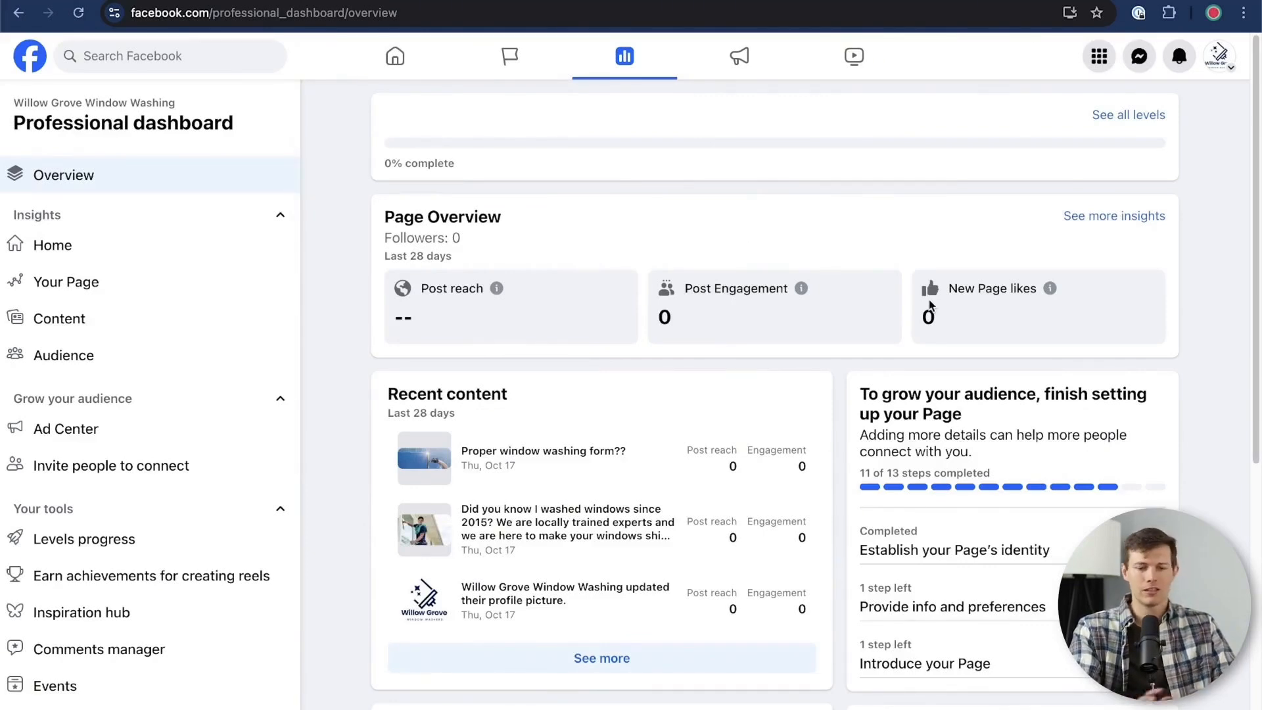
pyautogui.scroll(-7, 930, 304)
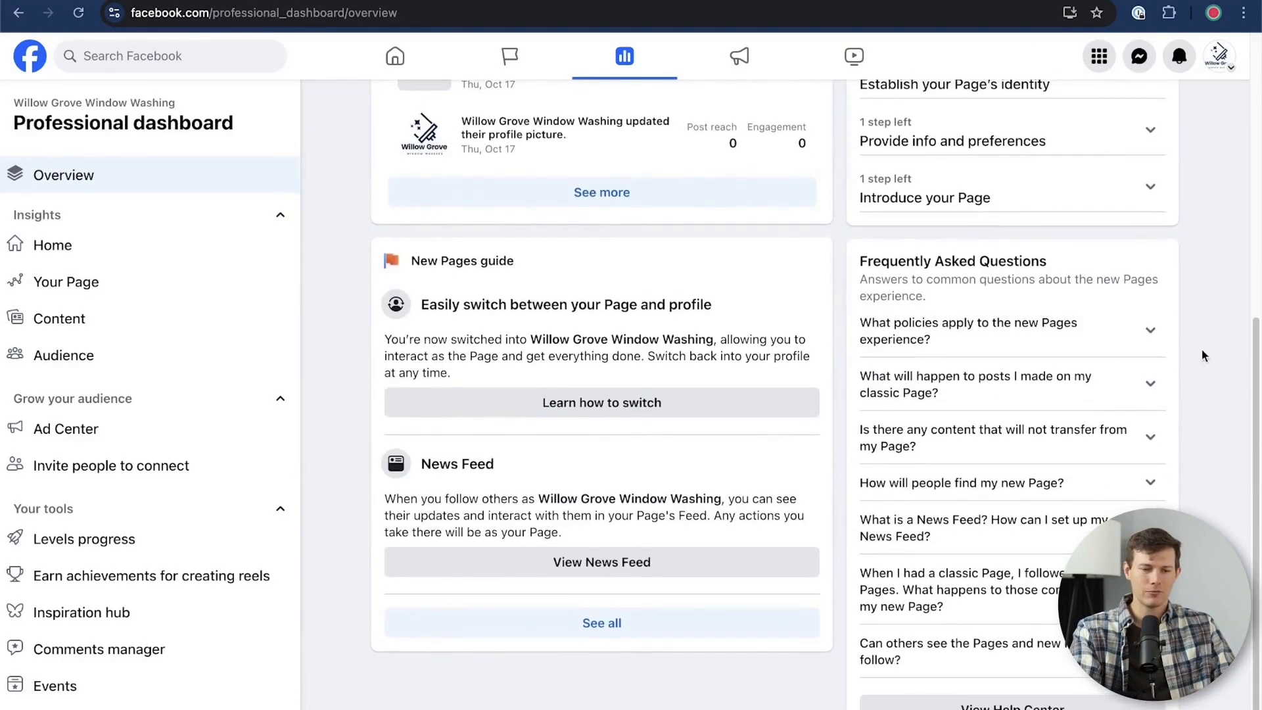
pyautogui.scroll(7, 1207, 384)
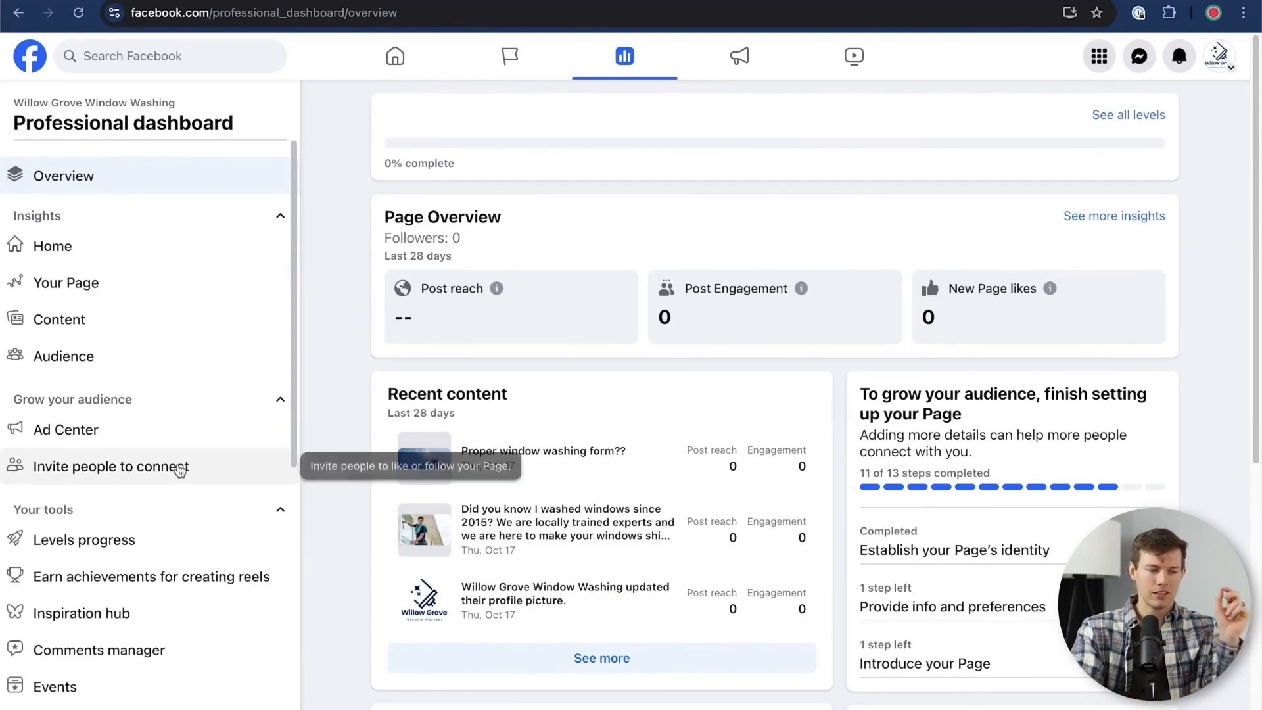
# Look through the Professional dashboard tools, and view the A/B test creation form before closing it
pyautogui.scroll(-2, 178, 467)
pyautogui.scroll(-5, 179, 471)
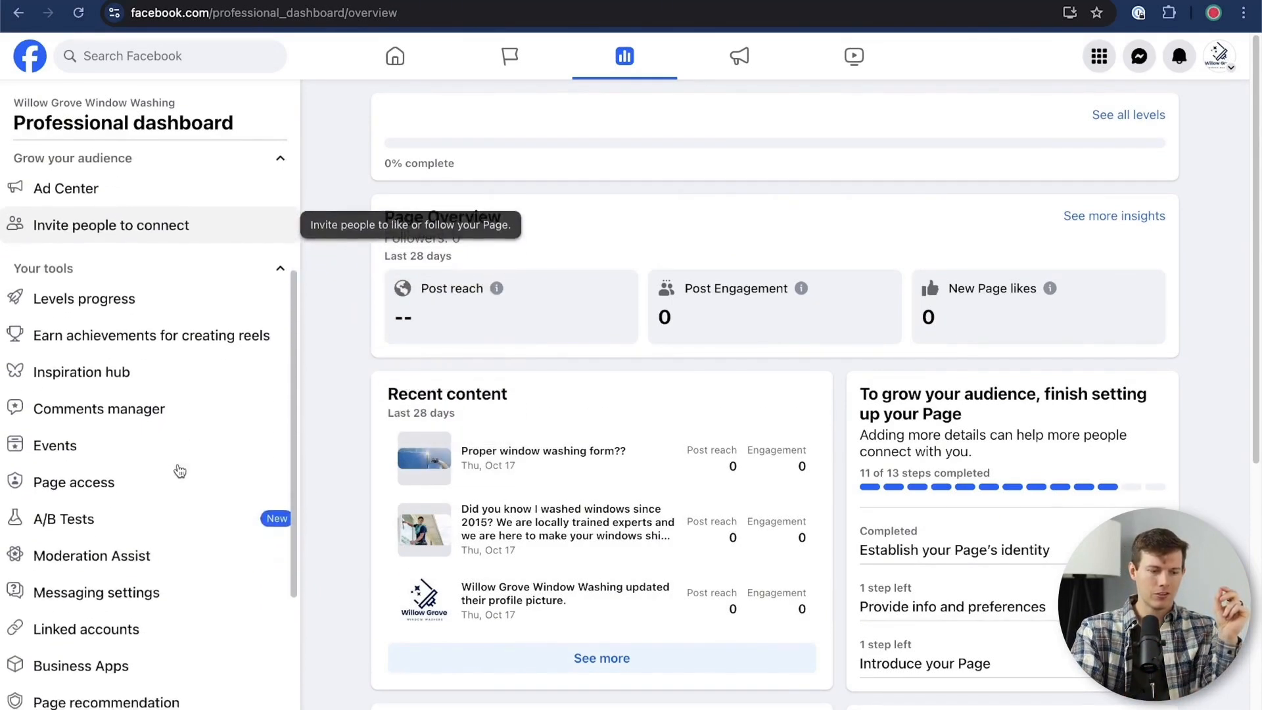
pyautogui.scroll(-2, 180, 470)
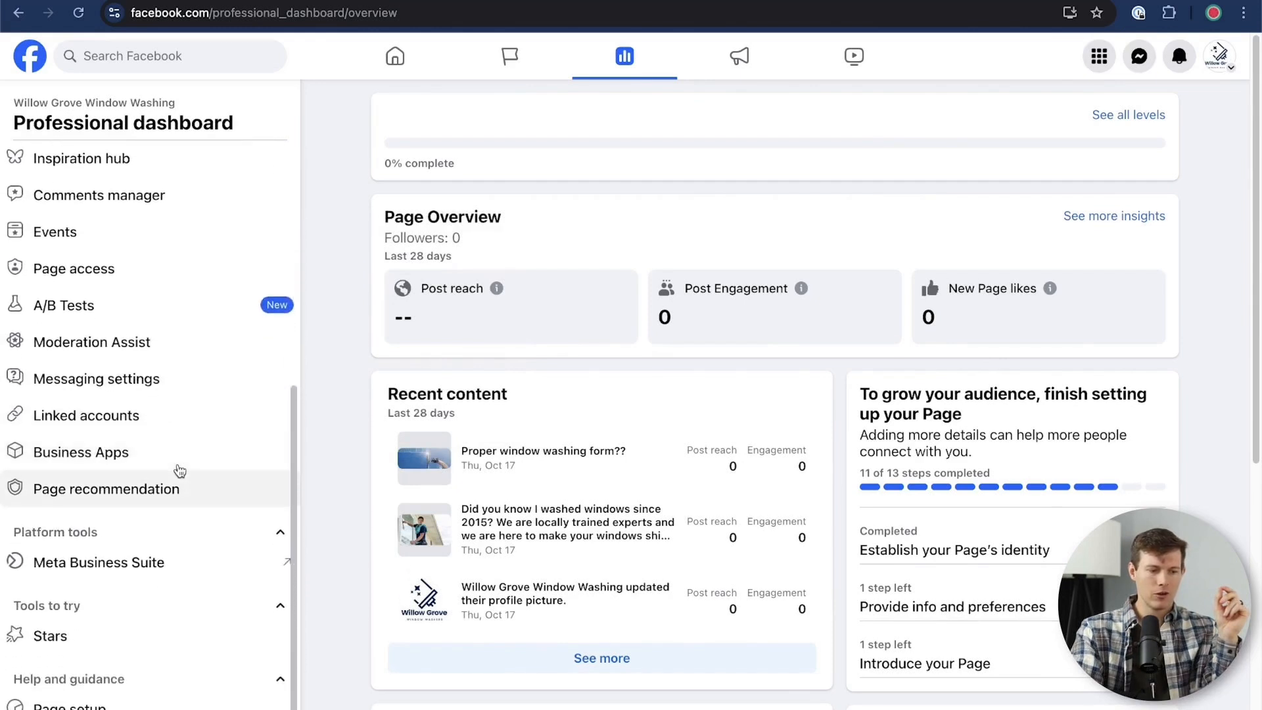
pyautogui.click(135, 308)
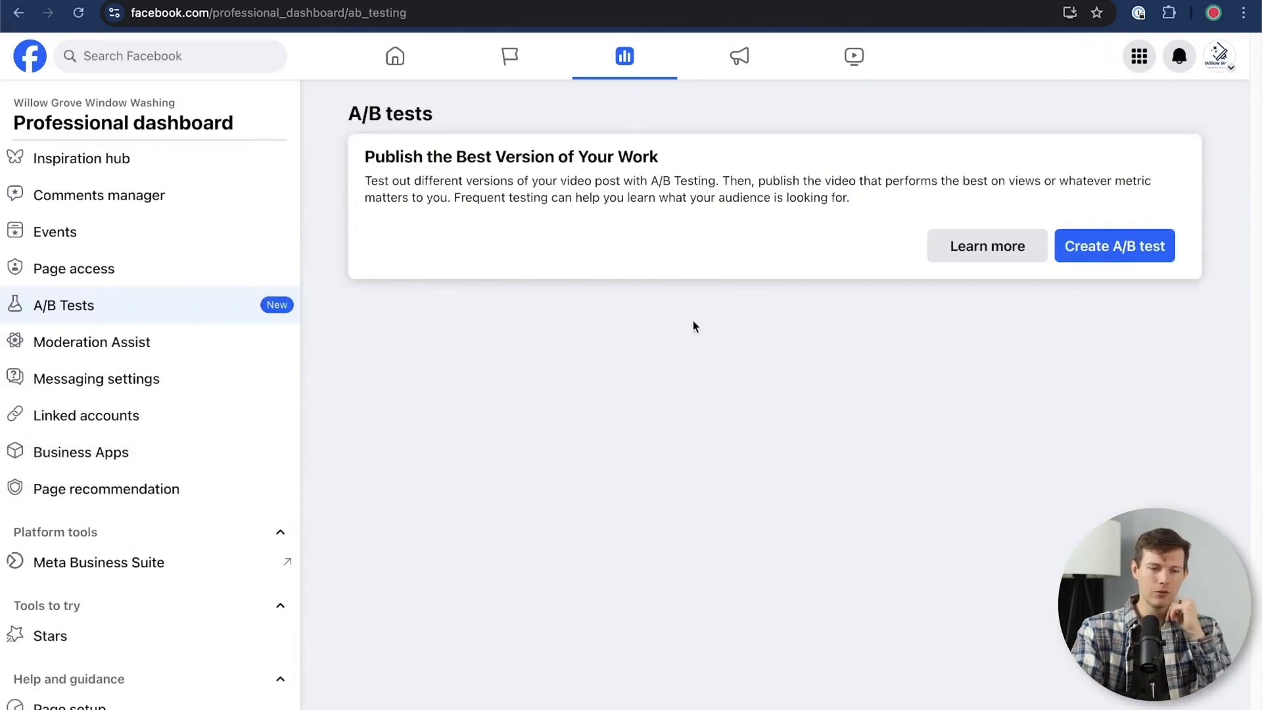
pyautogui.click(1129, 252)
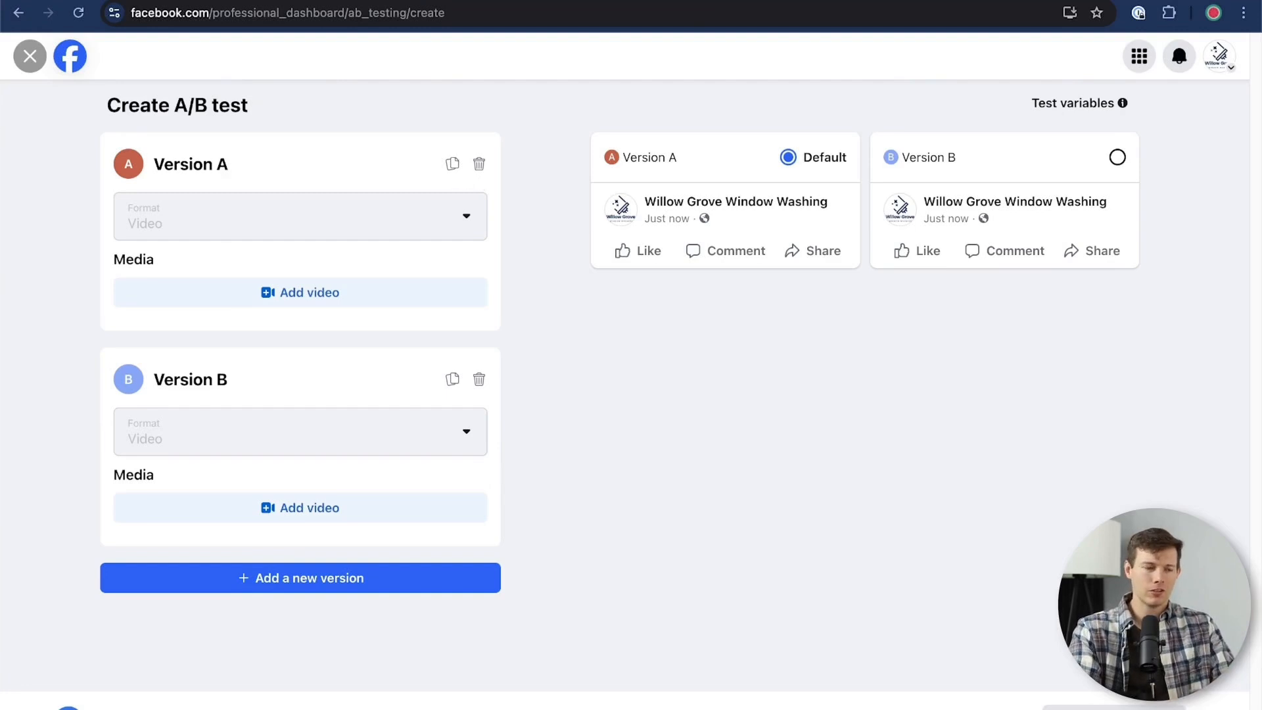
pyautogui.click(29, 56)
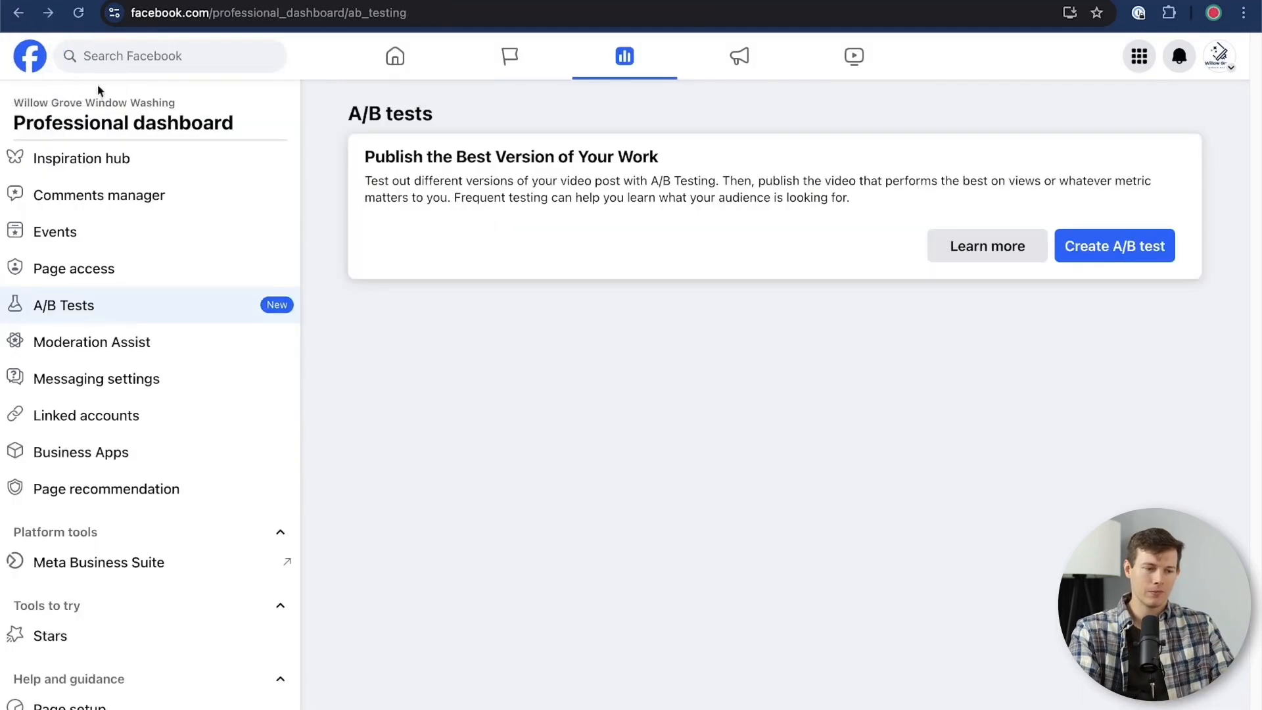
# Open the Page's Linked accounts settings to check the Instagram and WhatsApp connections
pyautogui.scroll(-2, 197, 353)
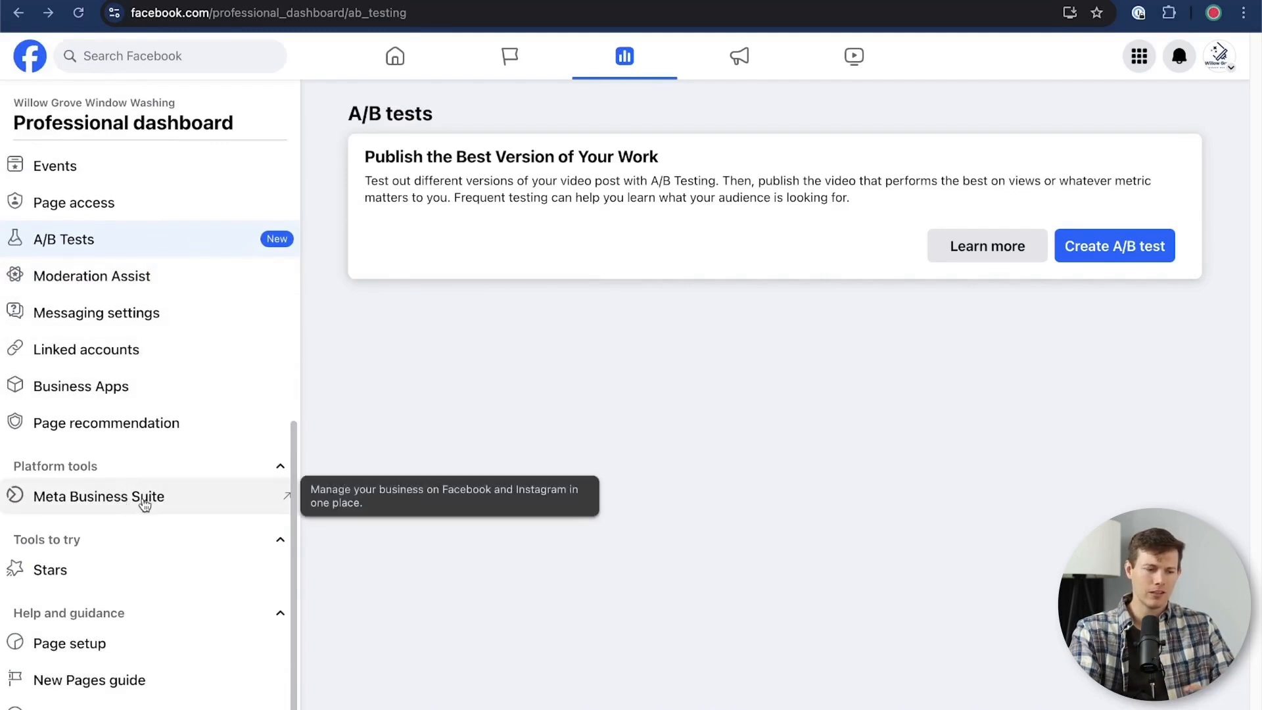
pyautogui.click(117, 352)
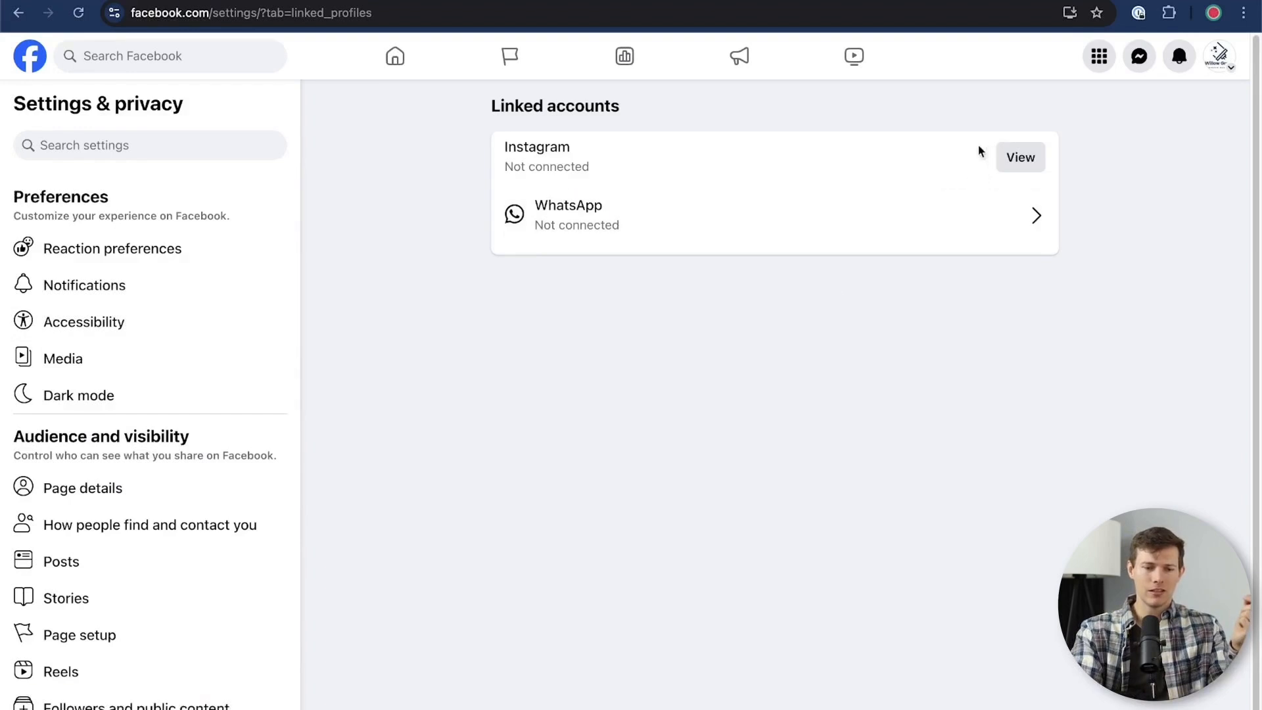
# Start connecting an Instagram account to the Page, keeping access to Instagram messages in Inbox allowed
pyautogui.click(1012, 155)
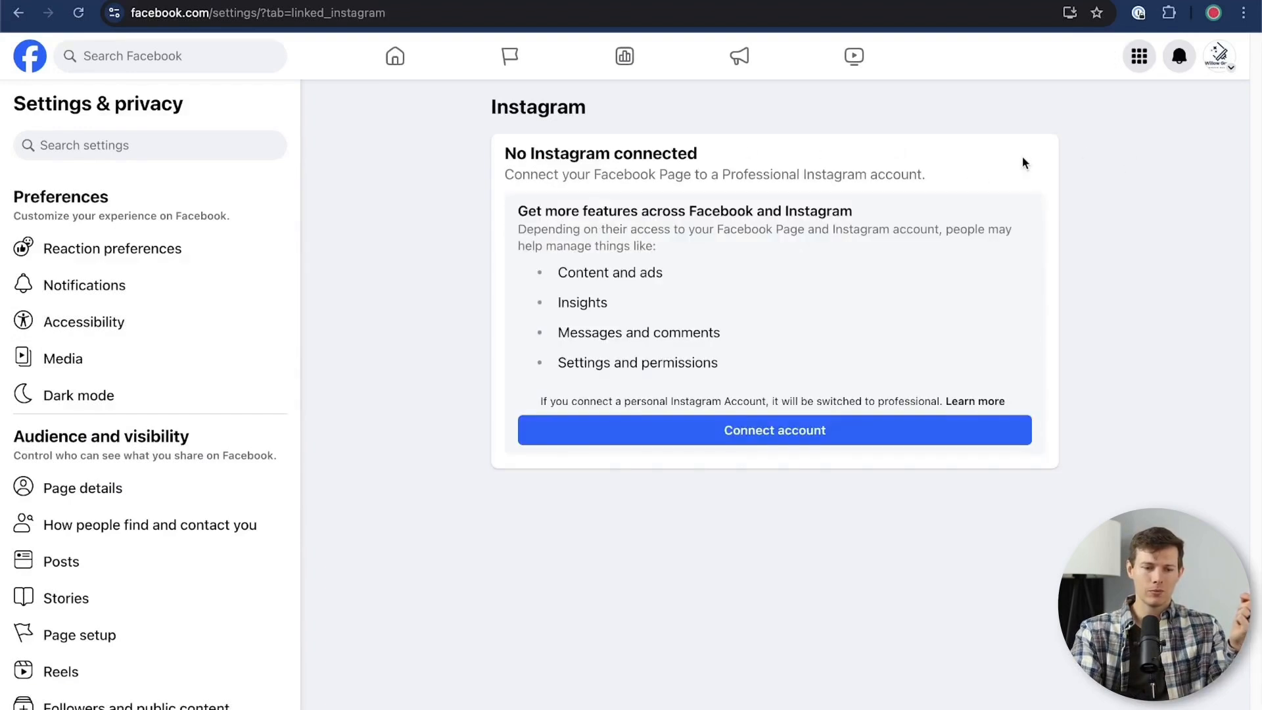
pyautogui.click(822, 434)
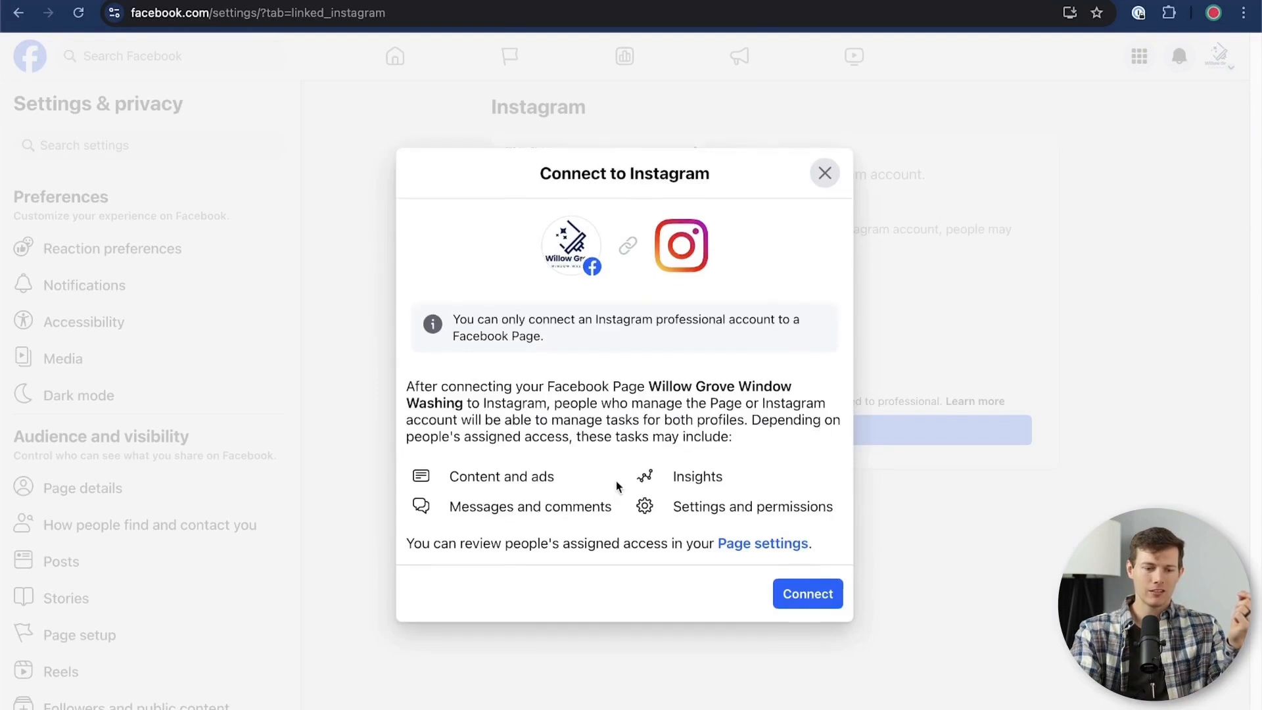
pyautogui.click(822, 606)
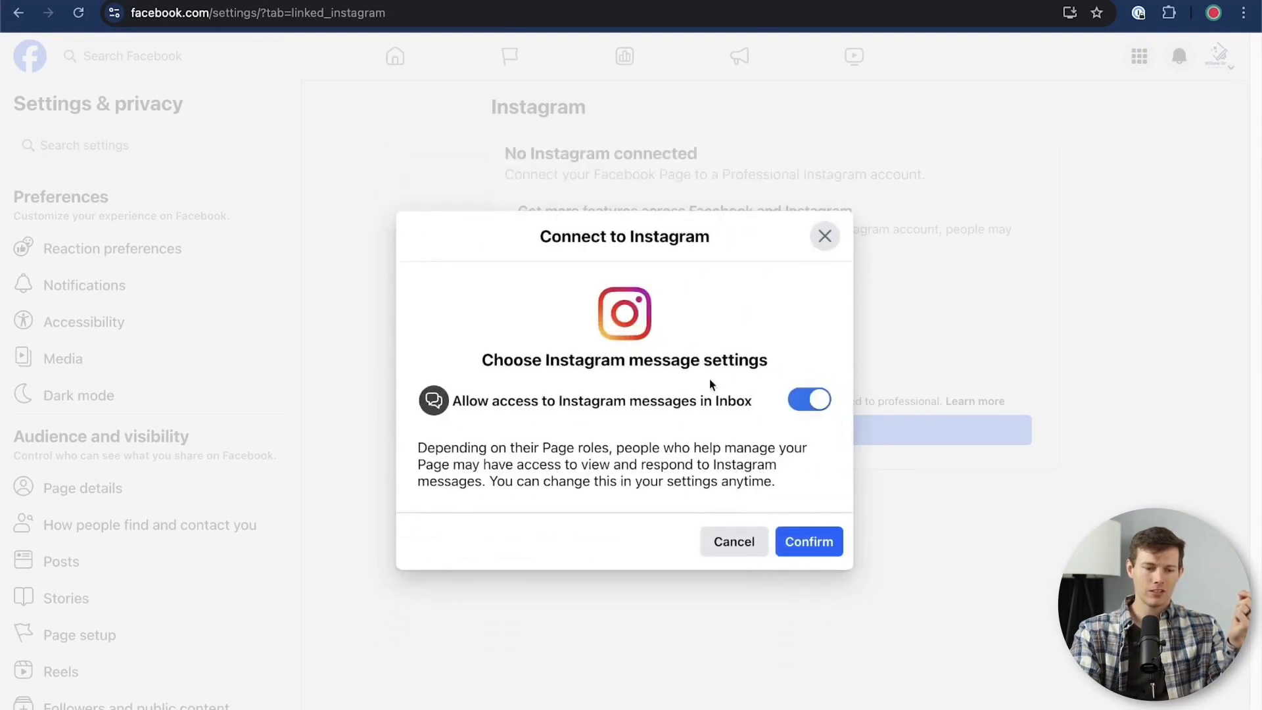
pyautogui.click(819, 544)
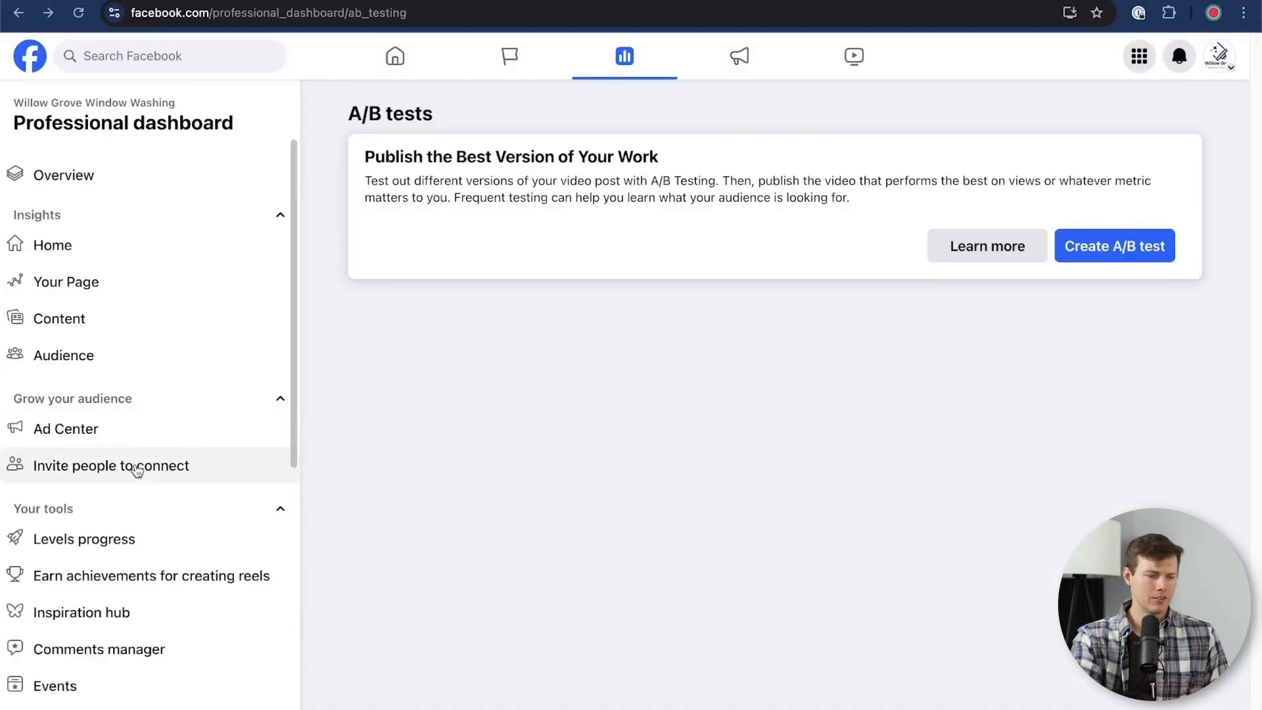
# Look through the Professional dashboard's Levels progress, reels achievements and Comments manager, and return to its overview
pyautogui.scroll(-5, 132, 468)
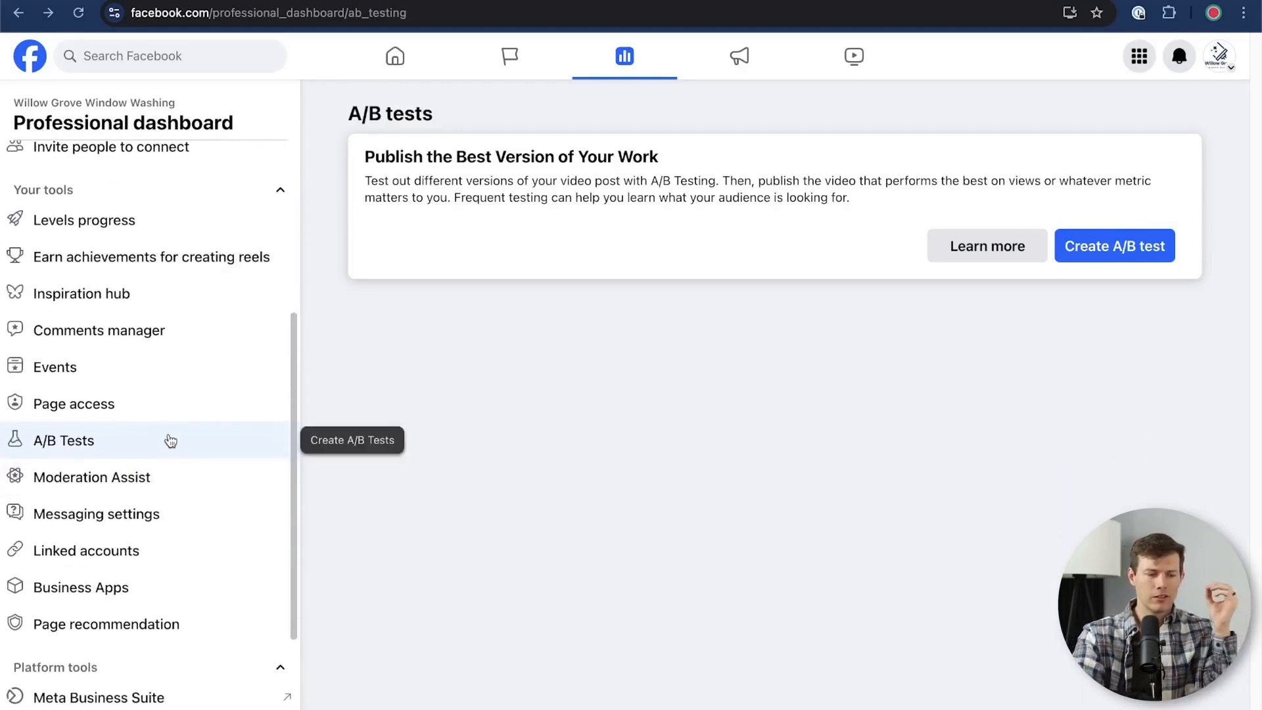
pyautogui.scroll(1, 170, 464)
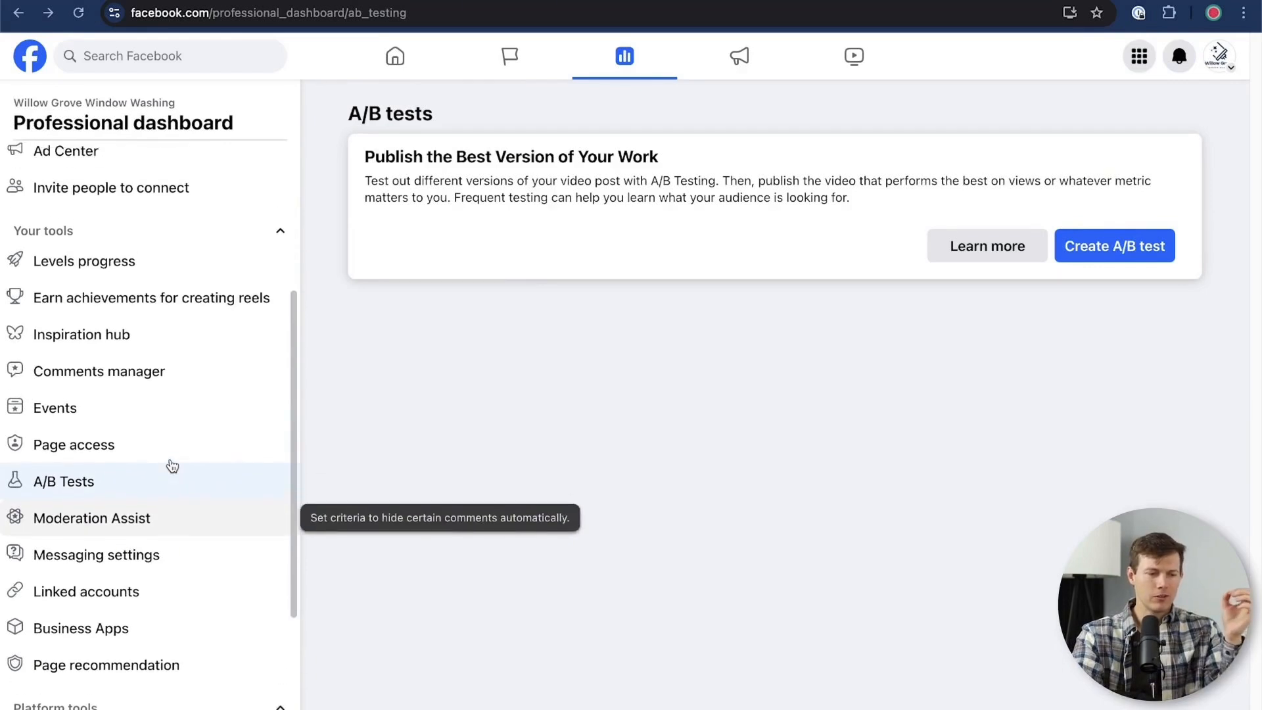
pyautogui.click(113, 266)
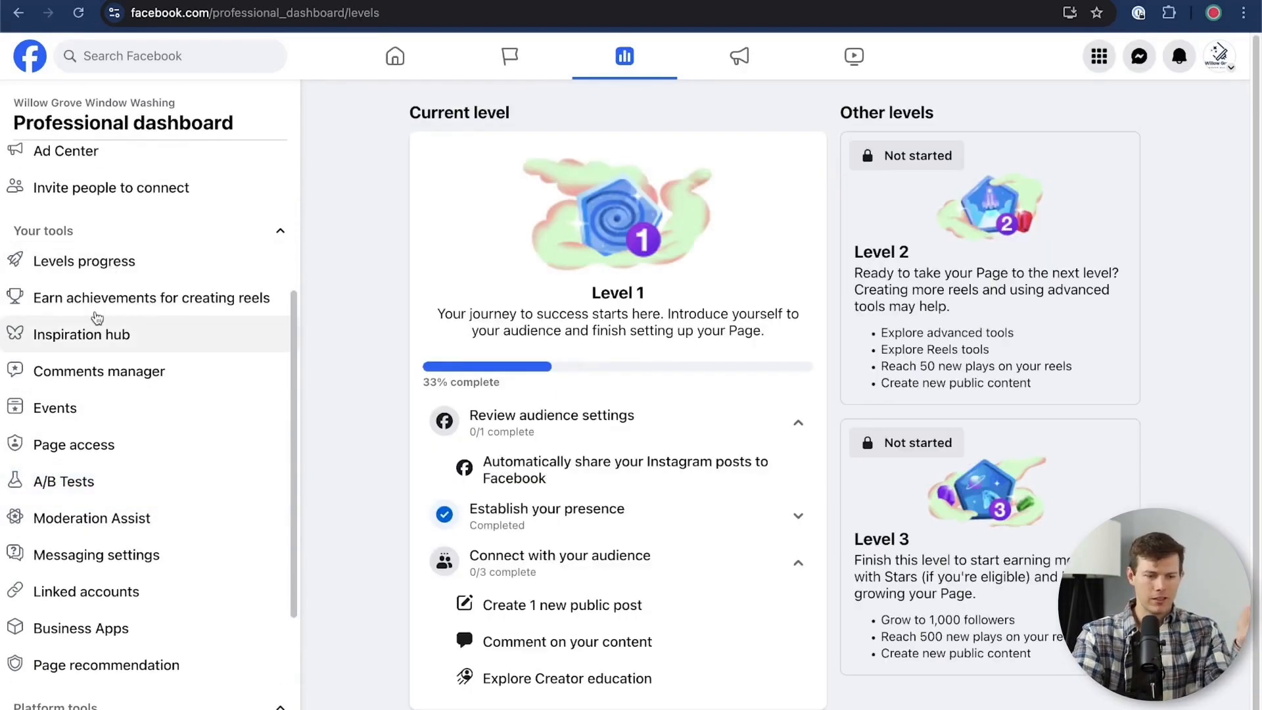
pyautogui.click(99, 301)
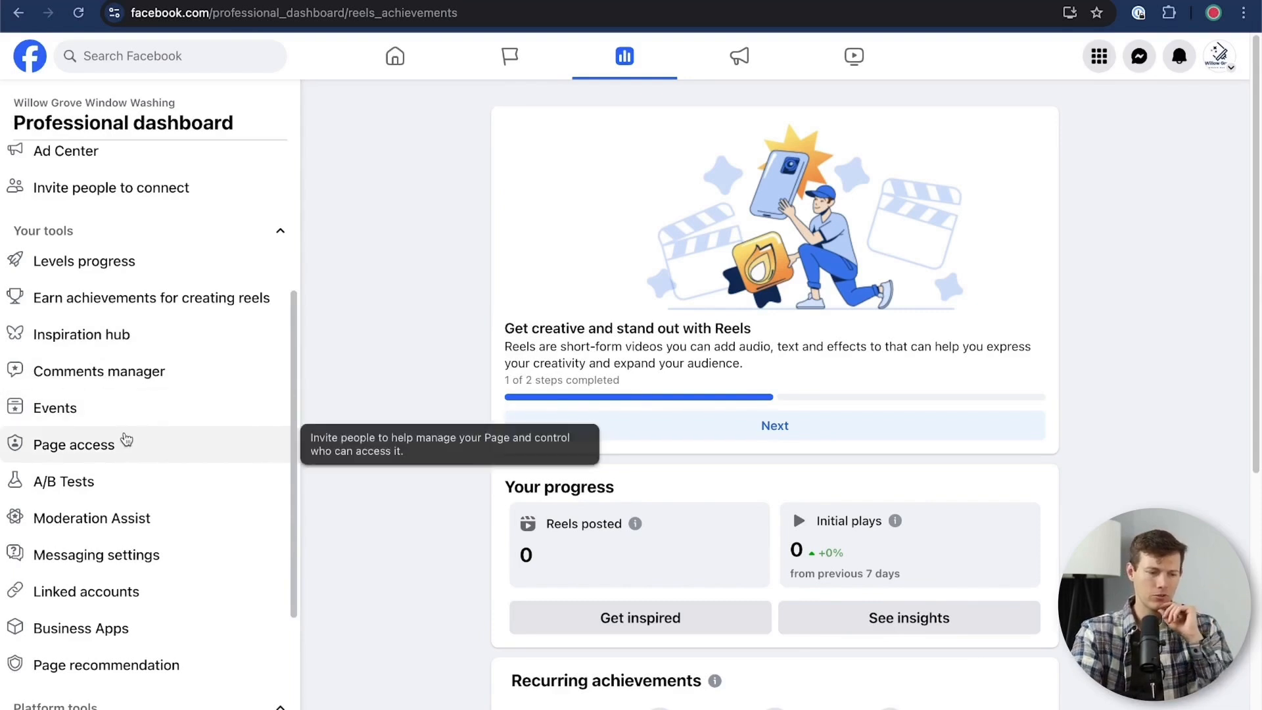
pyautogui.click(194, 385)
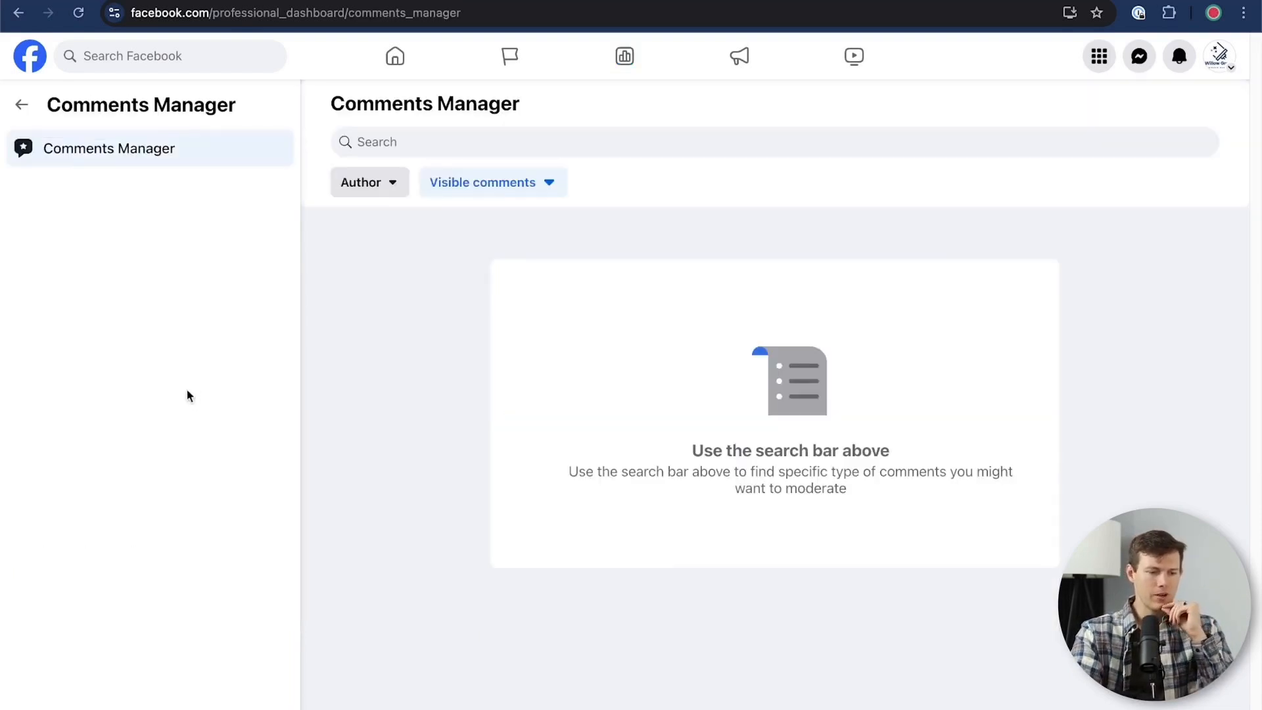
pyautogui.click(22, 106)
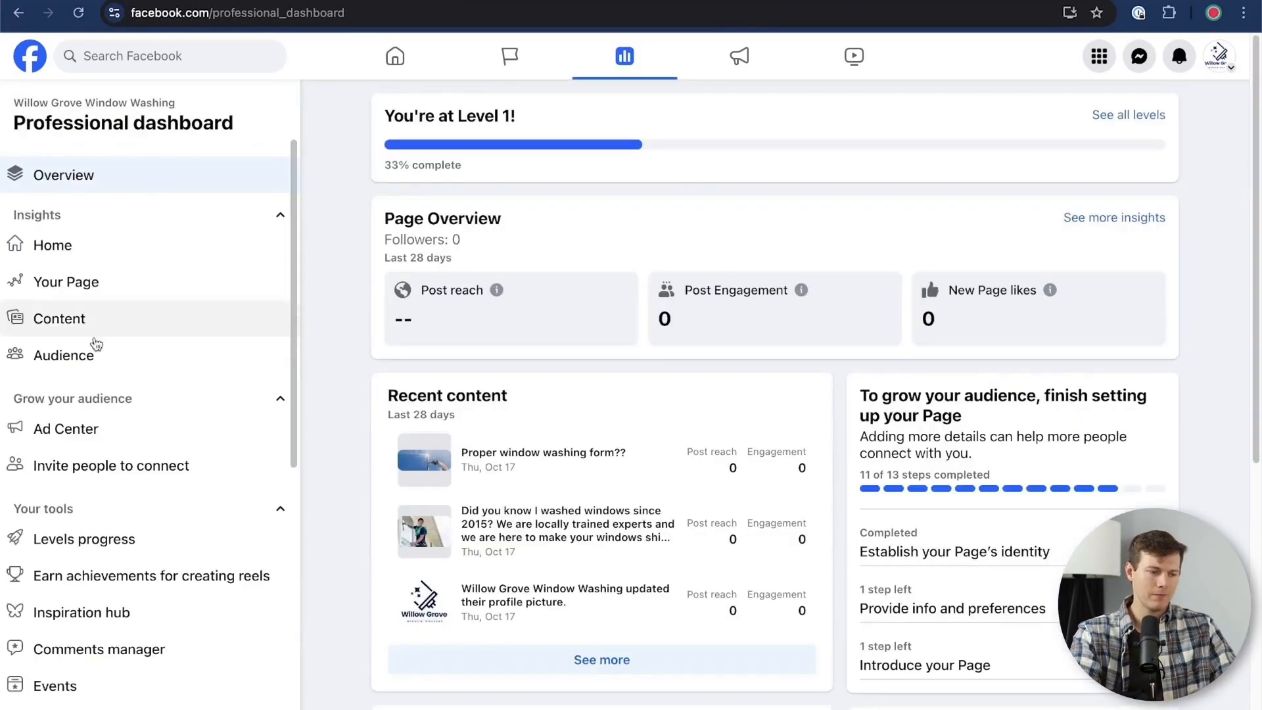
# Open the Page's messaging automations, start an Instant reply and select Messenger as its channel
pyautogui.scroll(-3, 131, 532)
pyautogui.scroll(-2, 149, 533)
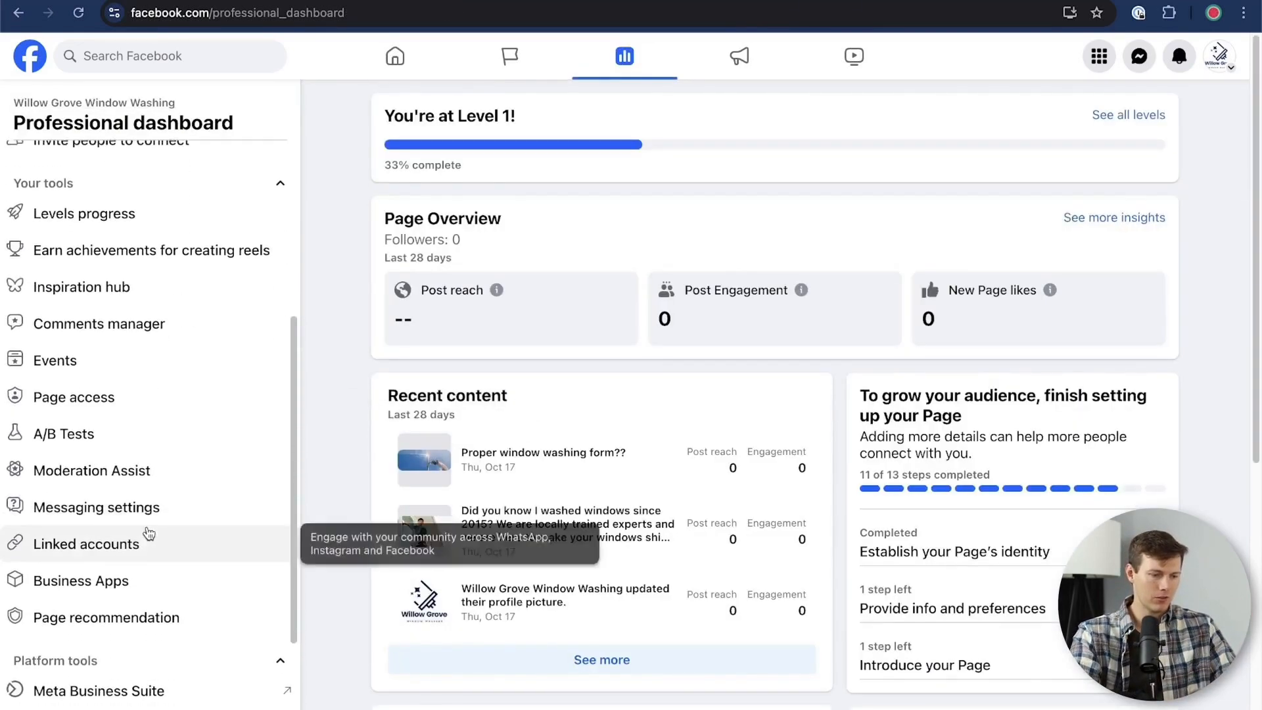
pyautogui.click(151, 516)
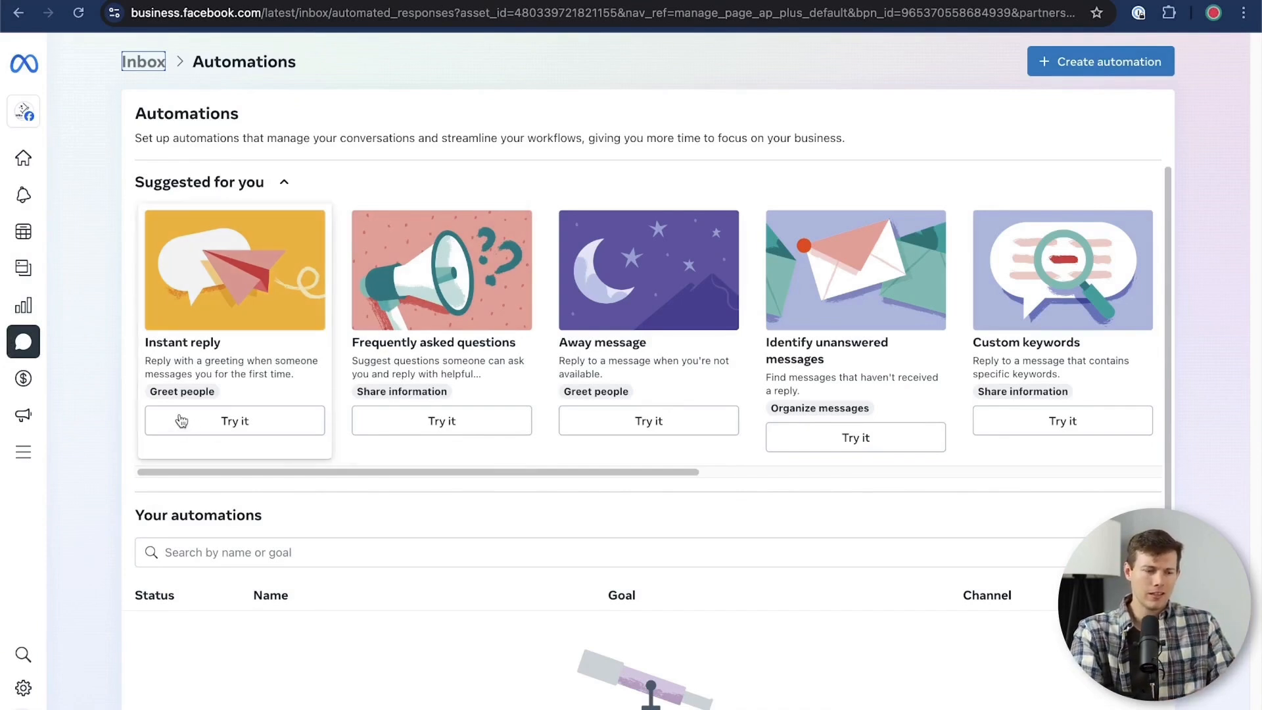
pyautogui.click(268, 416)
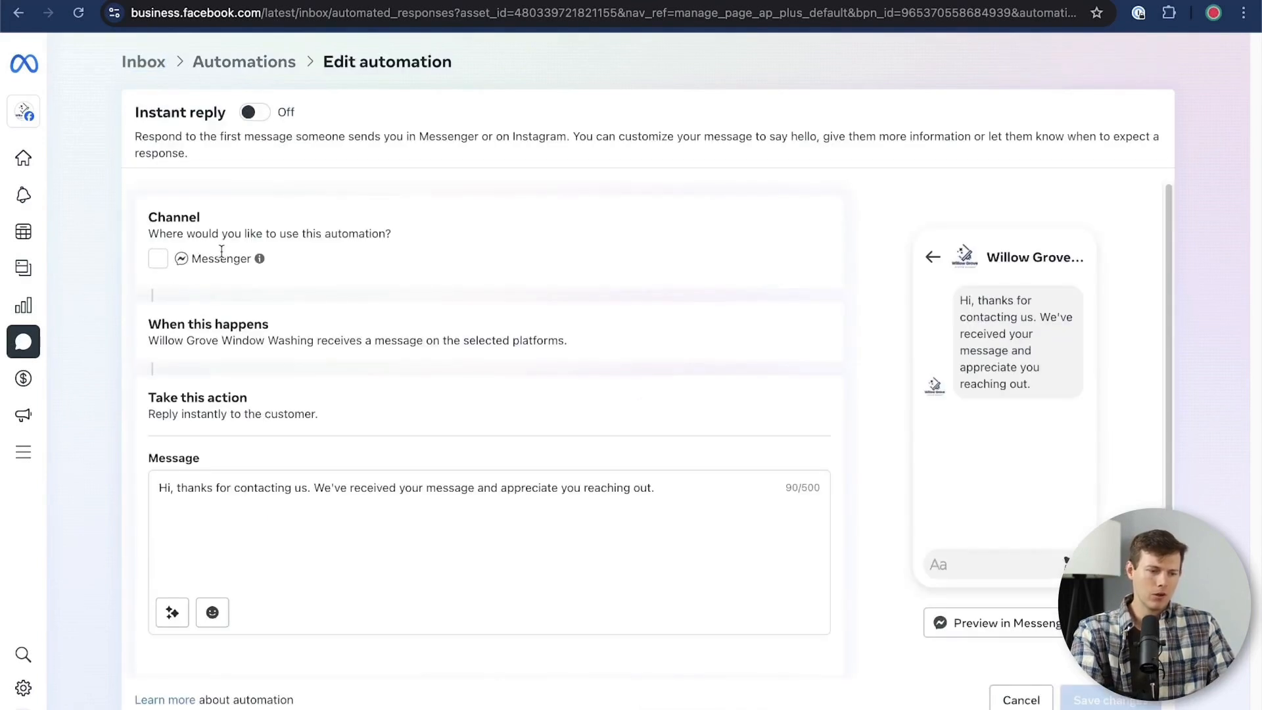
pyautogui.click(156, 263)
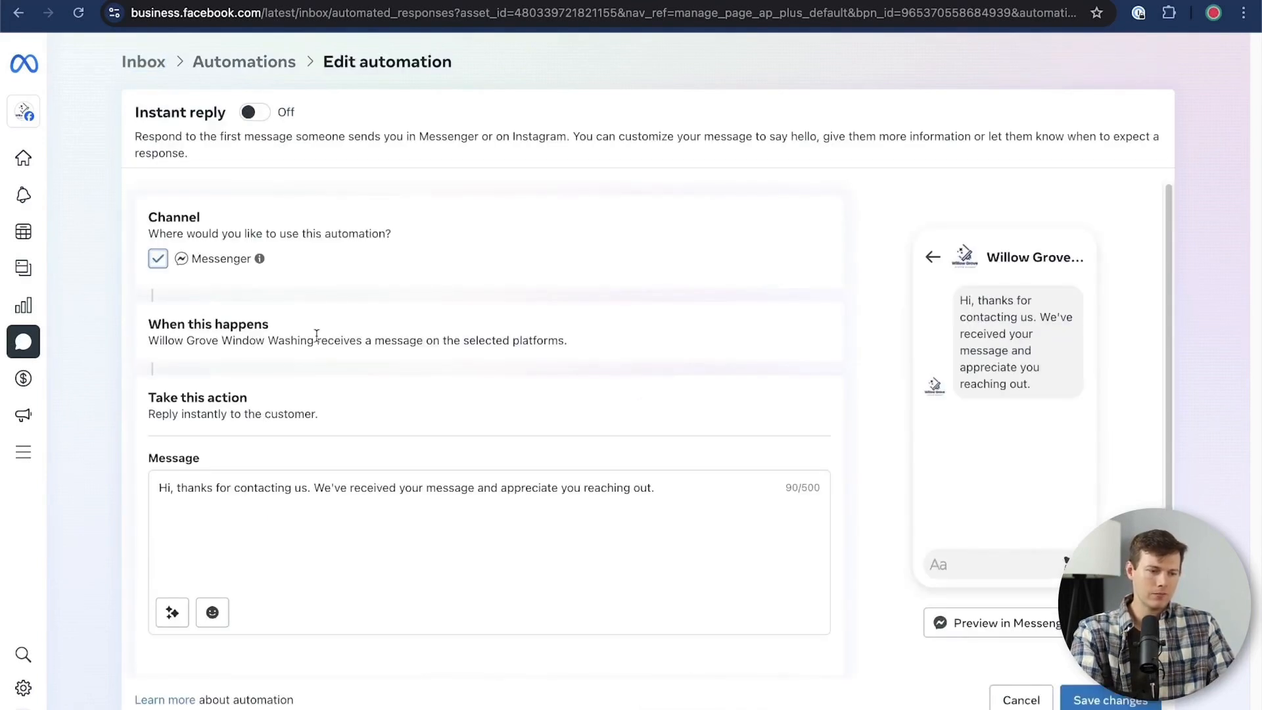
pyautogui.moveTo(303, 339); pyautogui.dragTo(534, 341)
pyautogui.moveTo(257, 340); pyautogui.dragTo(558, 333)
# Append "Our hours are" and the placeholder lines X, Y and Z to the instant reply message
pyautogui.click(296, 505)
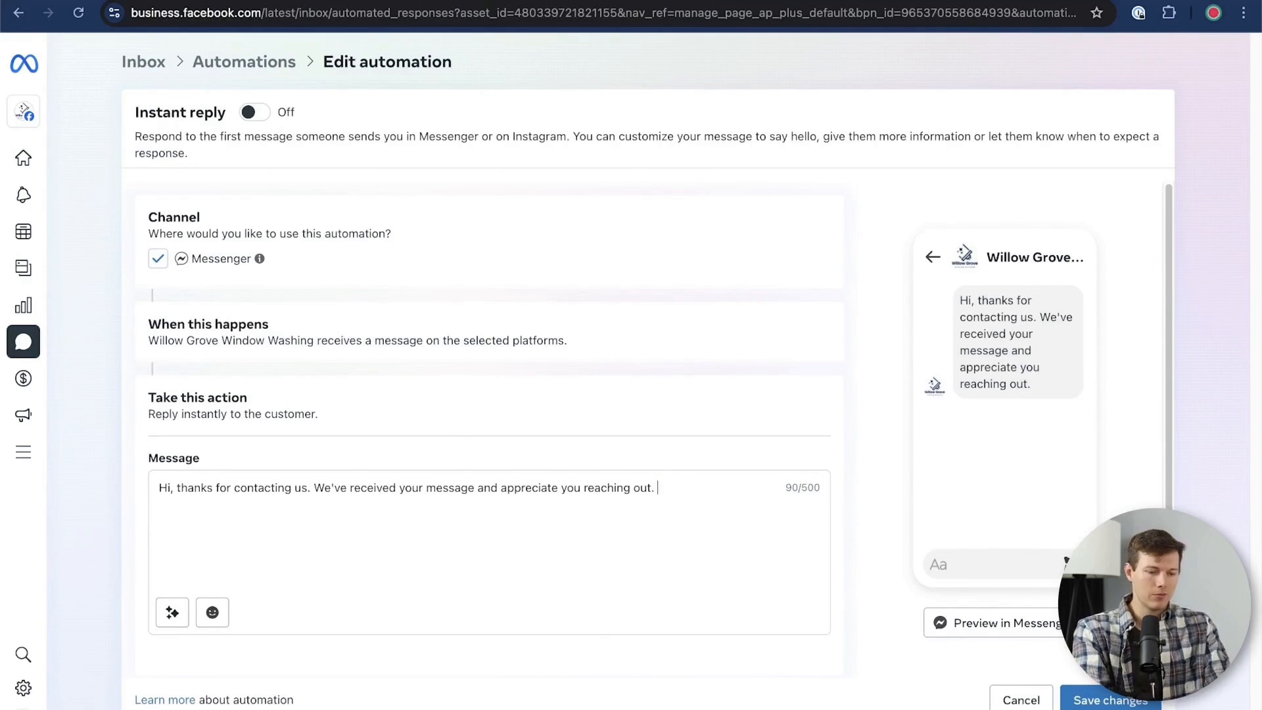
pyautogui.write('Our hours are ')
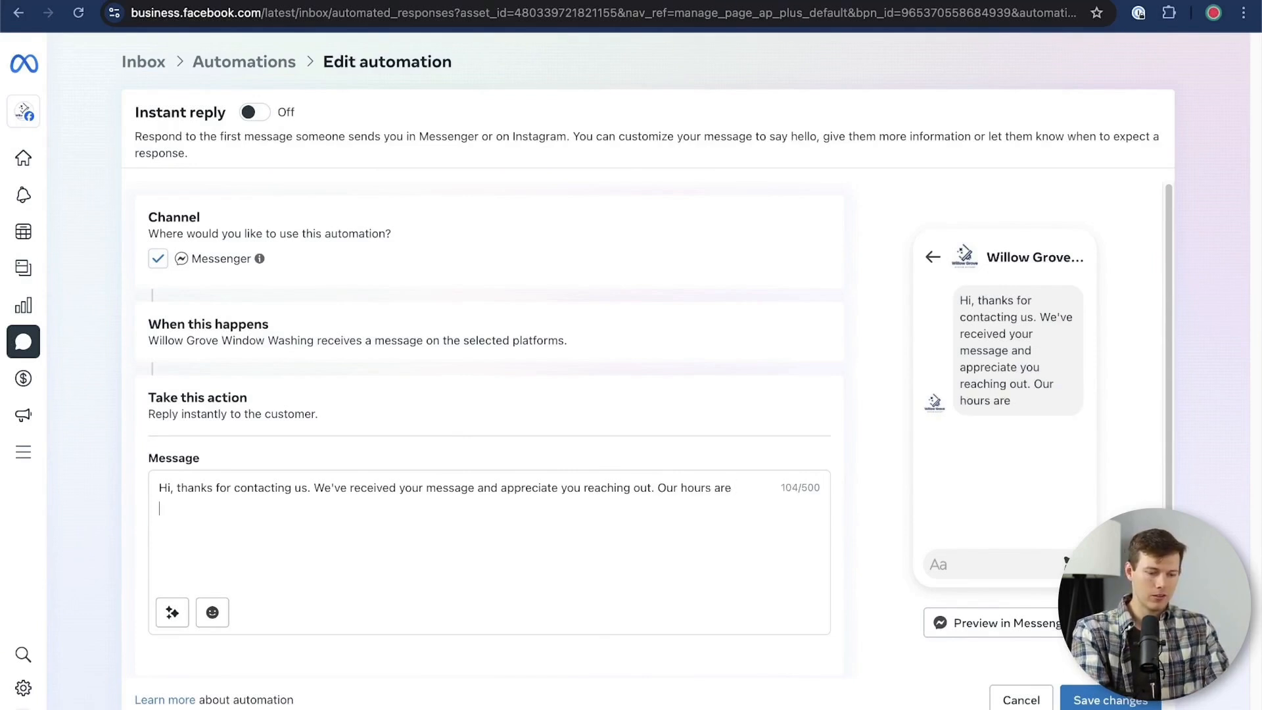
pyautogui.write('X')
pyautogui.press('Return')
pyautogui.write('Y')
pyautogui.press('Return')
pyautogui.write('Z')
pyautogui.press('Return')
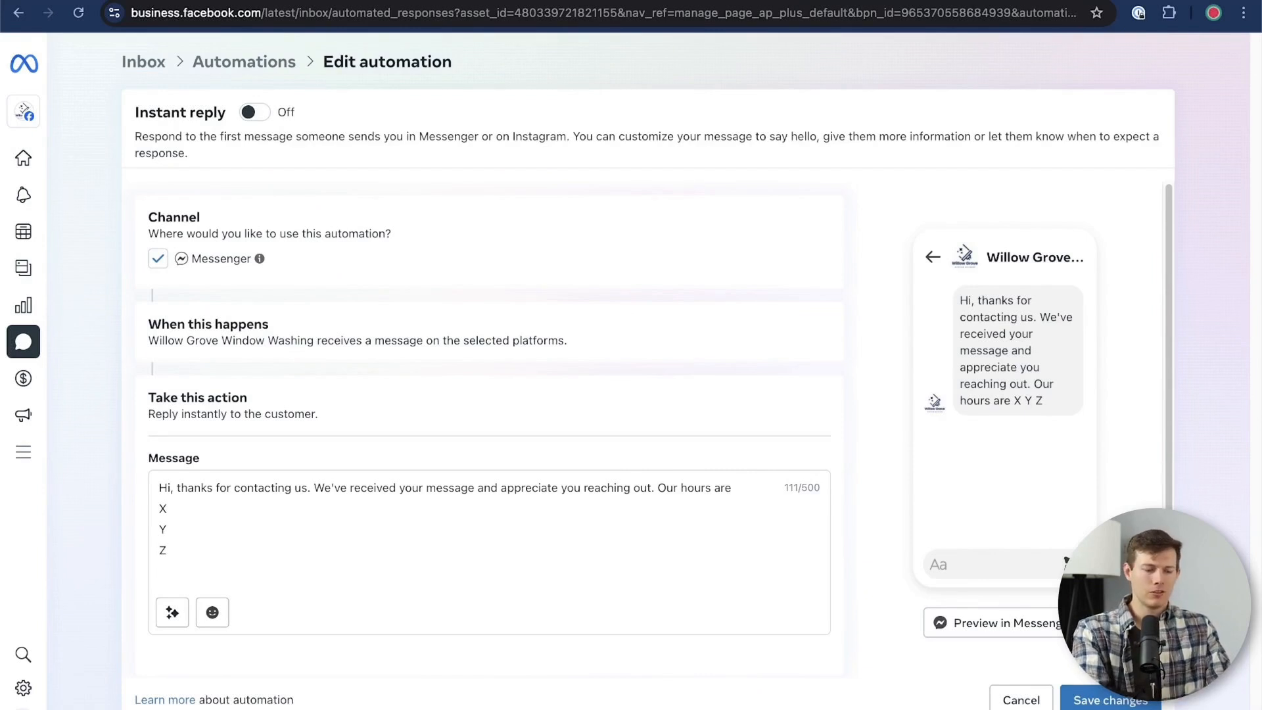
# End the instant reply with "We are helping another customer at the moment, and we will respond to you soon!" and save the automation
pyautogui.write('We will respo')
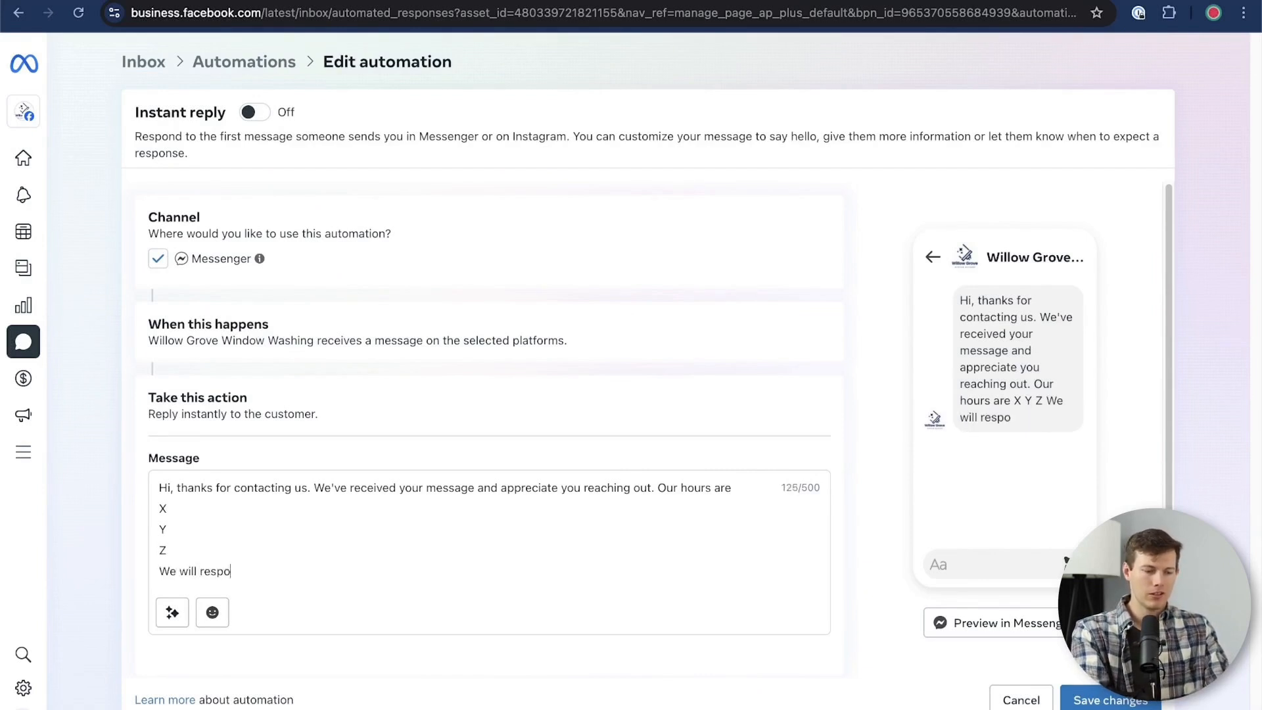
pyautogui.write('nd to your')
pyautogui.moveTo(285, 571); pyautogui.dragTo(188, 571)
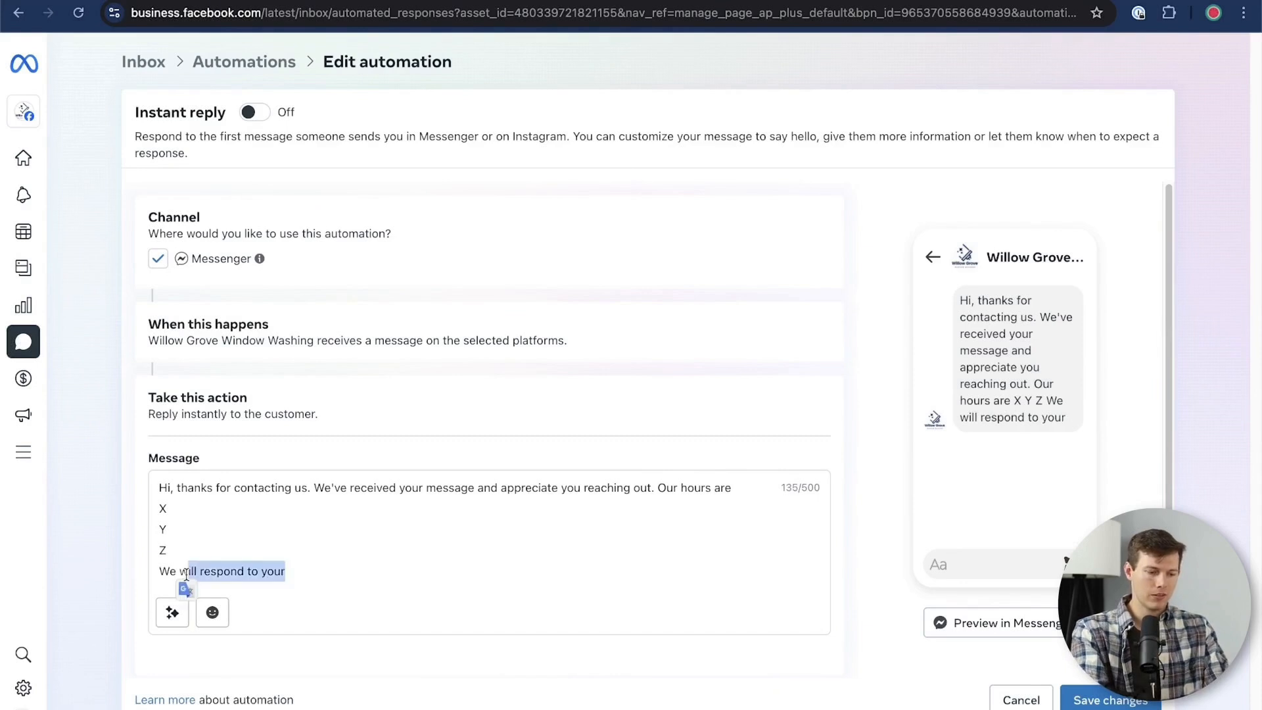
pyautogui.press('BackSpace')
pyautogui.press('BackSpace')
pyautogui.write('are helping another customer at the moment, and we will respond to you soon!')
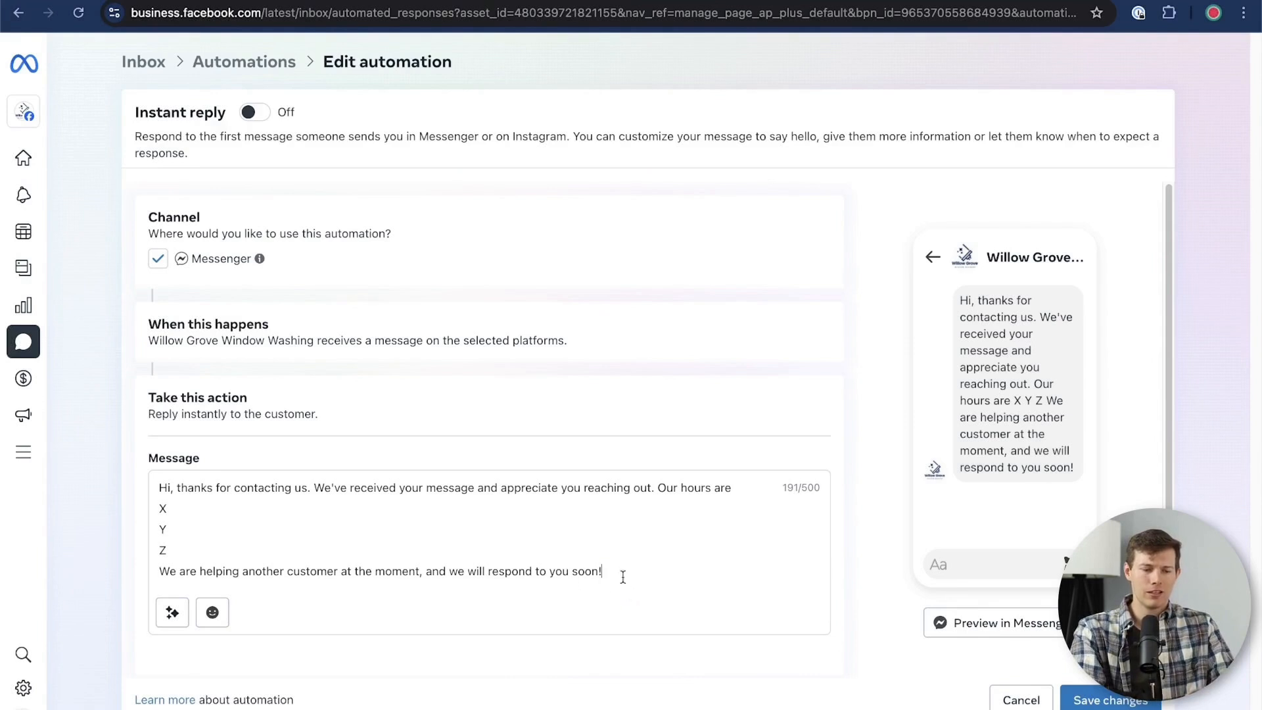
pyautogui.moveTo(601, 571); pyautogui.dragTo(539, 571)
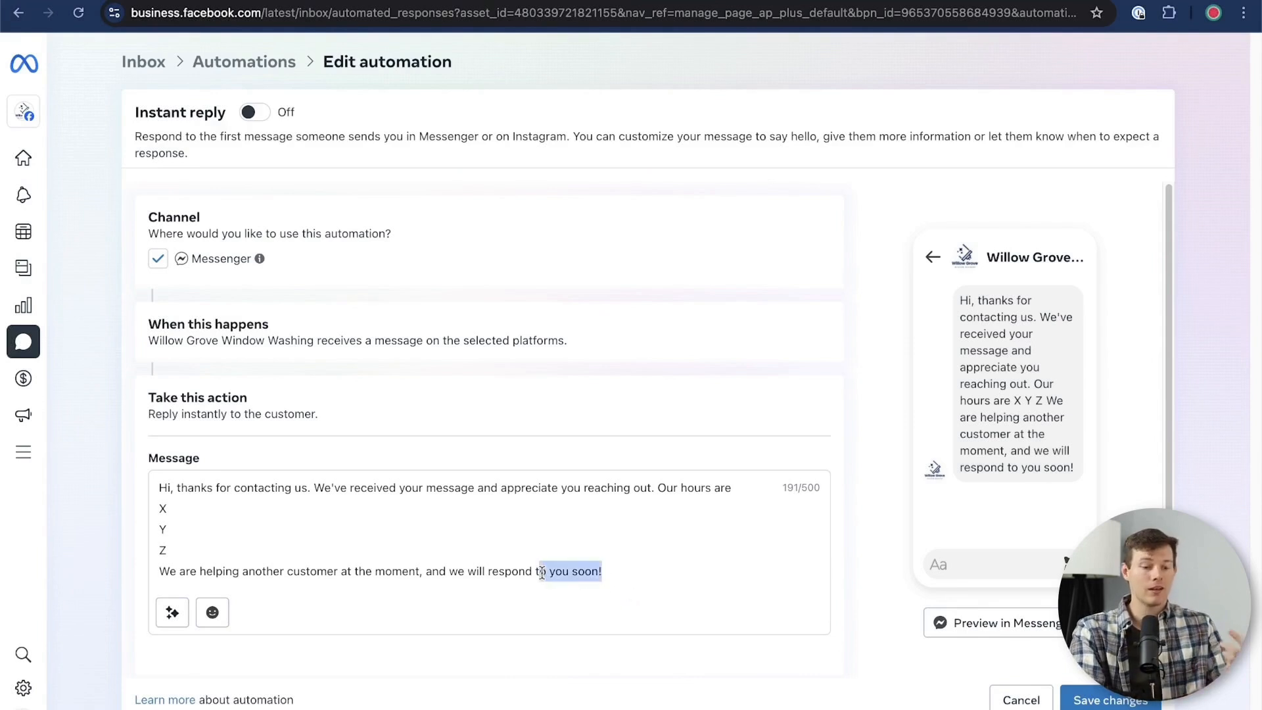
pyautogui.click(1125, 703)
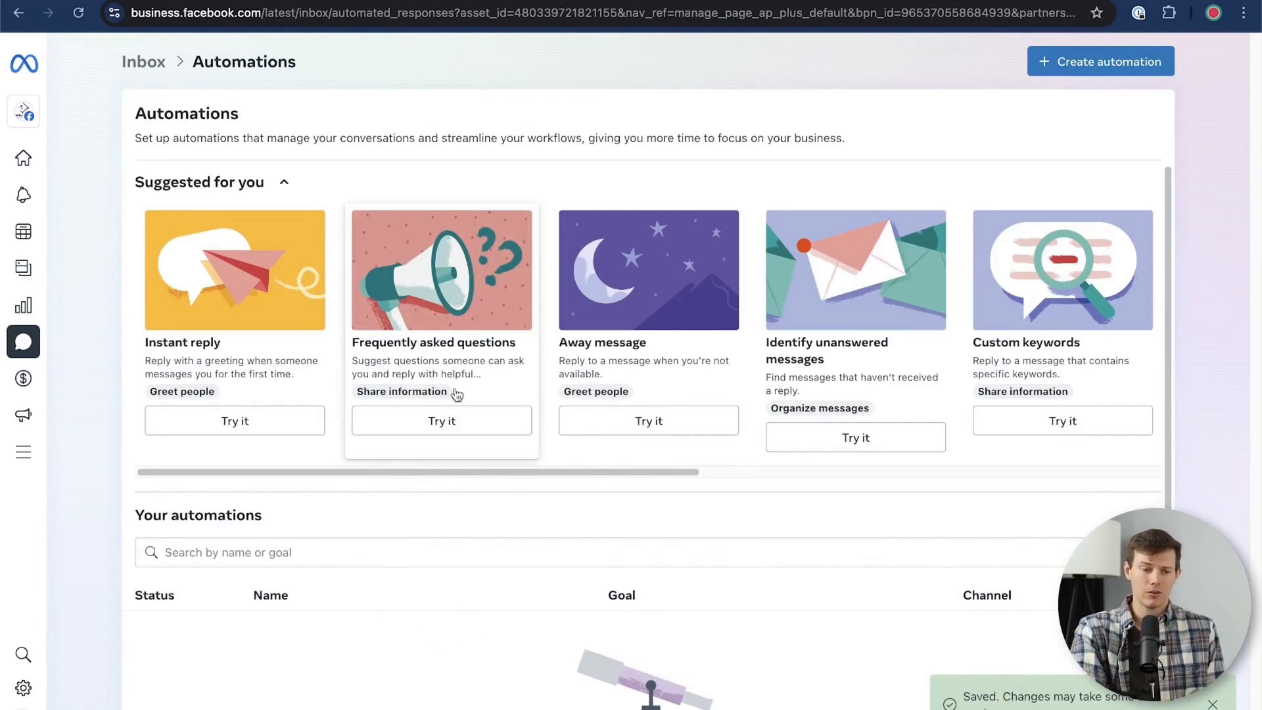
# Start a Frequently asked questions automation for Messenger and add three question entries
pyautogui.click(453, 426)
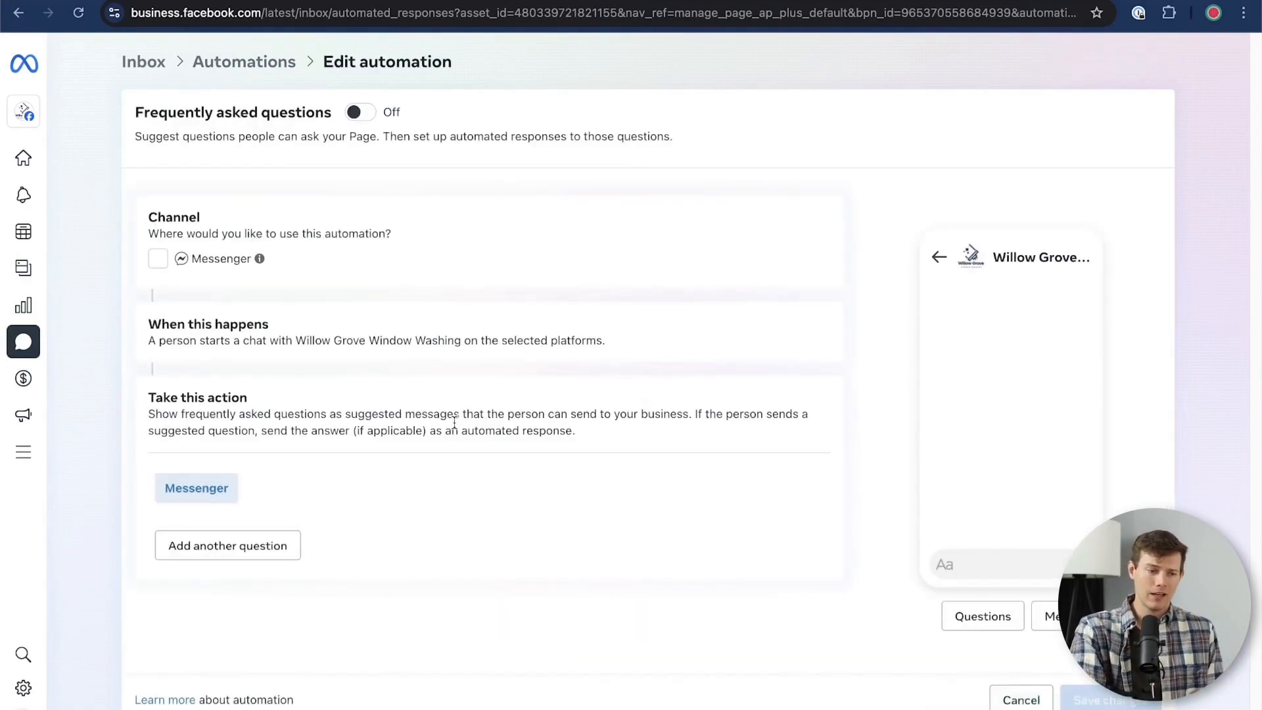
pyautogui.click(158, 261)
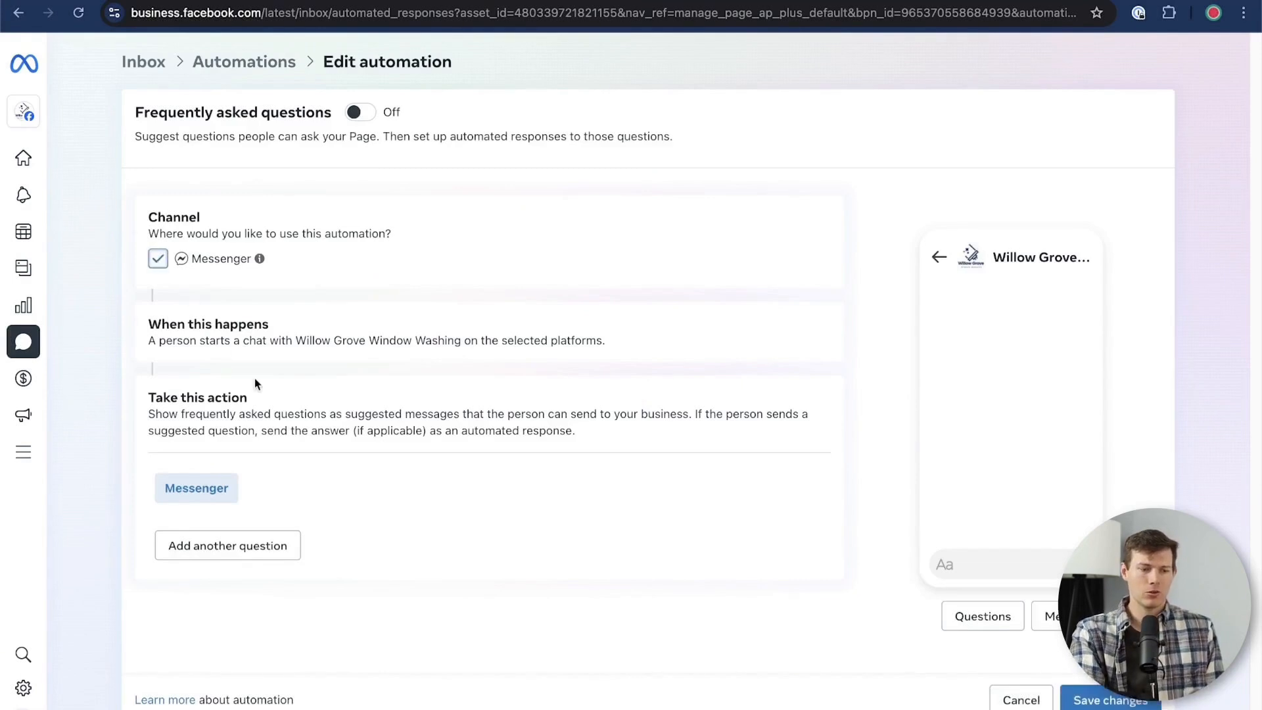
pyautogui.moveTo(342, 340); pyautogui.dragTo(549, 340)
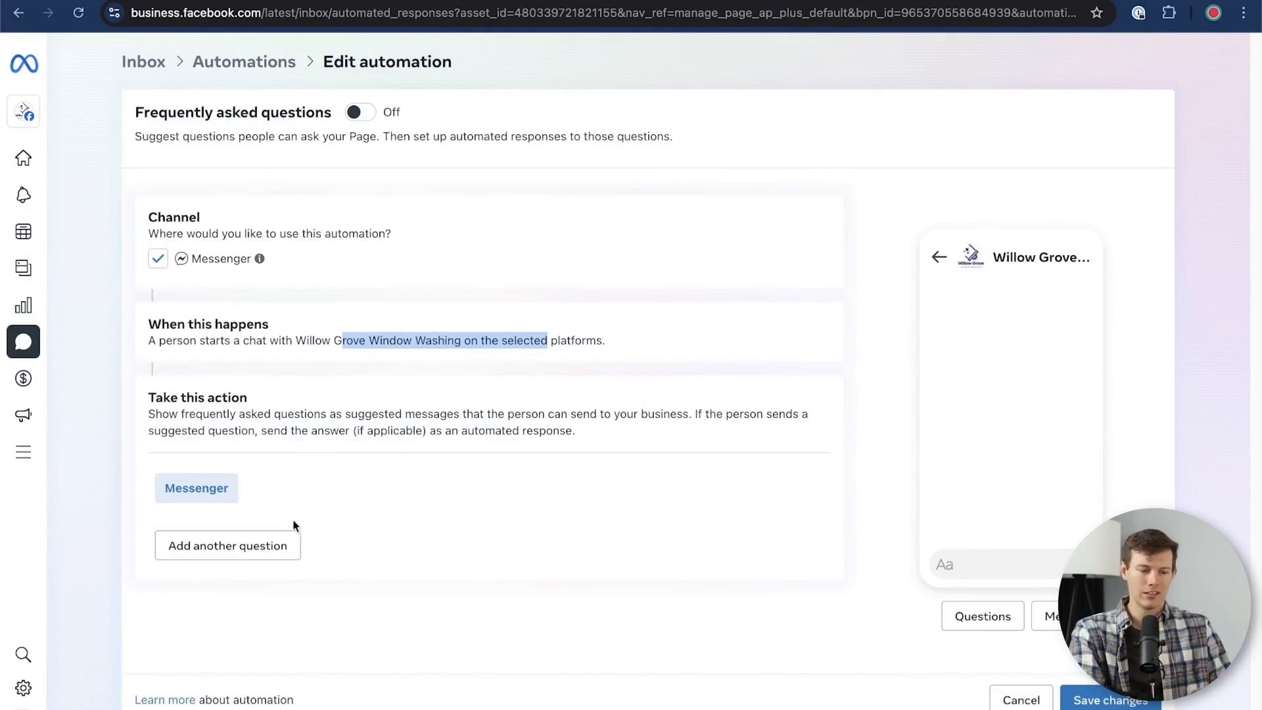
pyautogui.click(263, 547)
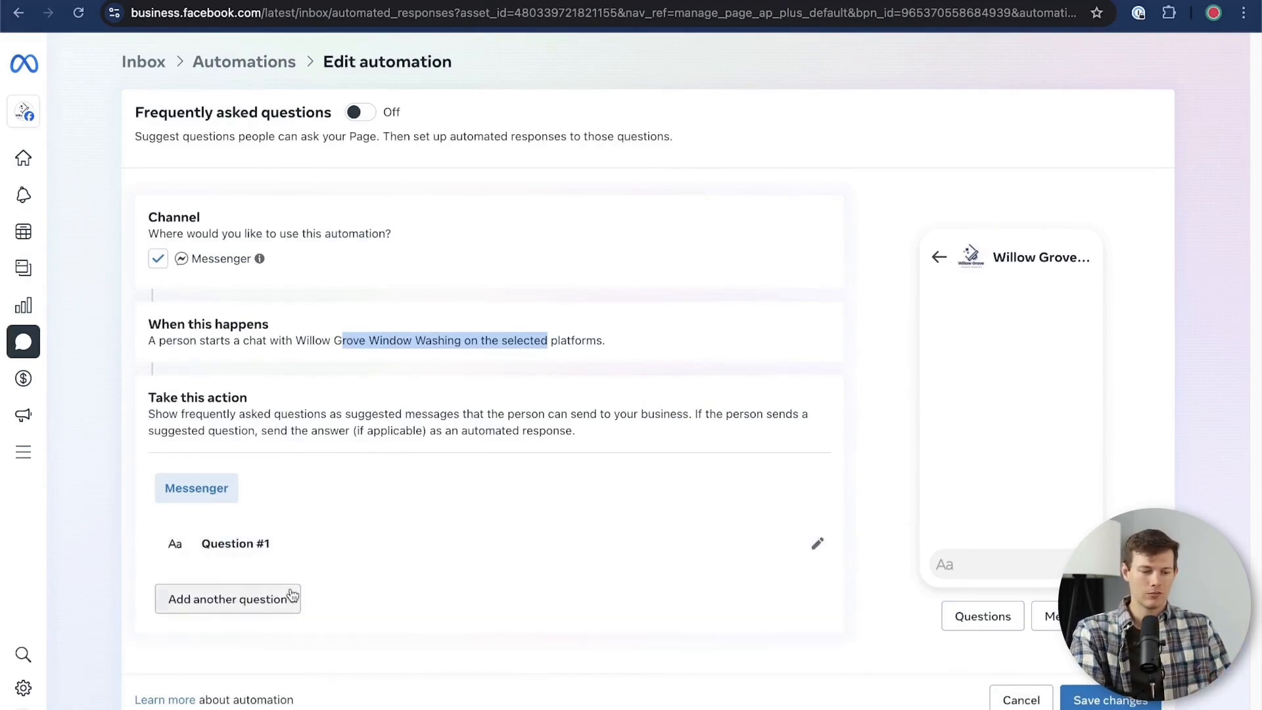
pyautogui.click(266, 600)
pyautogui.click(263, 655)
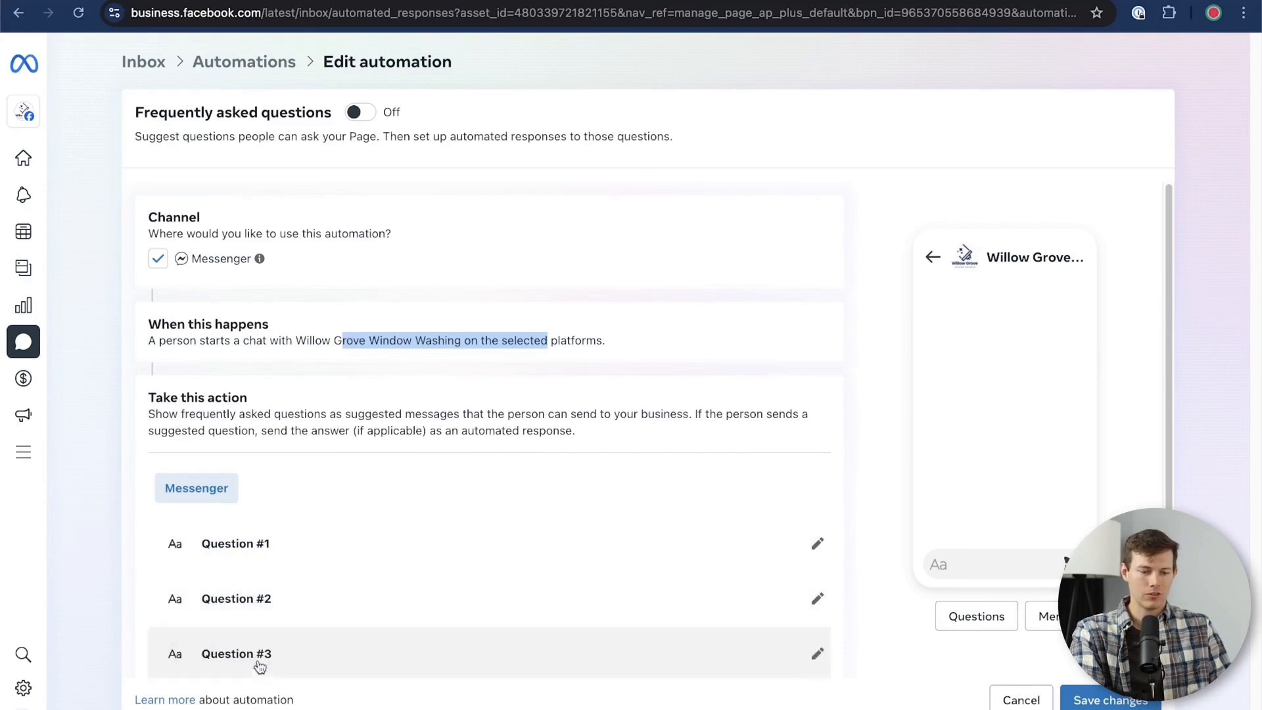
# Fill in the questions, including "when" as the second and "who" as the third with the response "yes", and save the automation
pyautogui.click(262, 655)
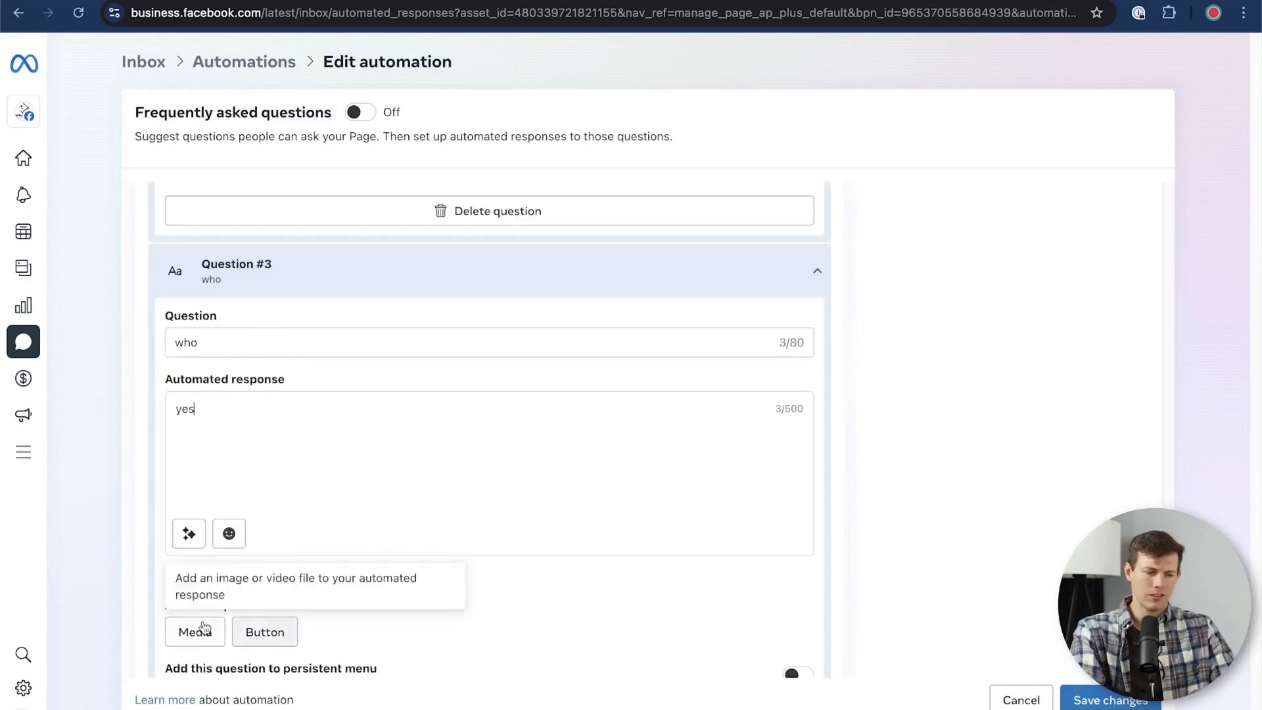
pyautogui.scroll(-3, 540, 643)
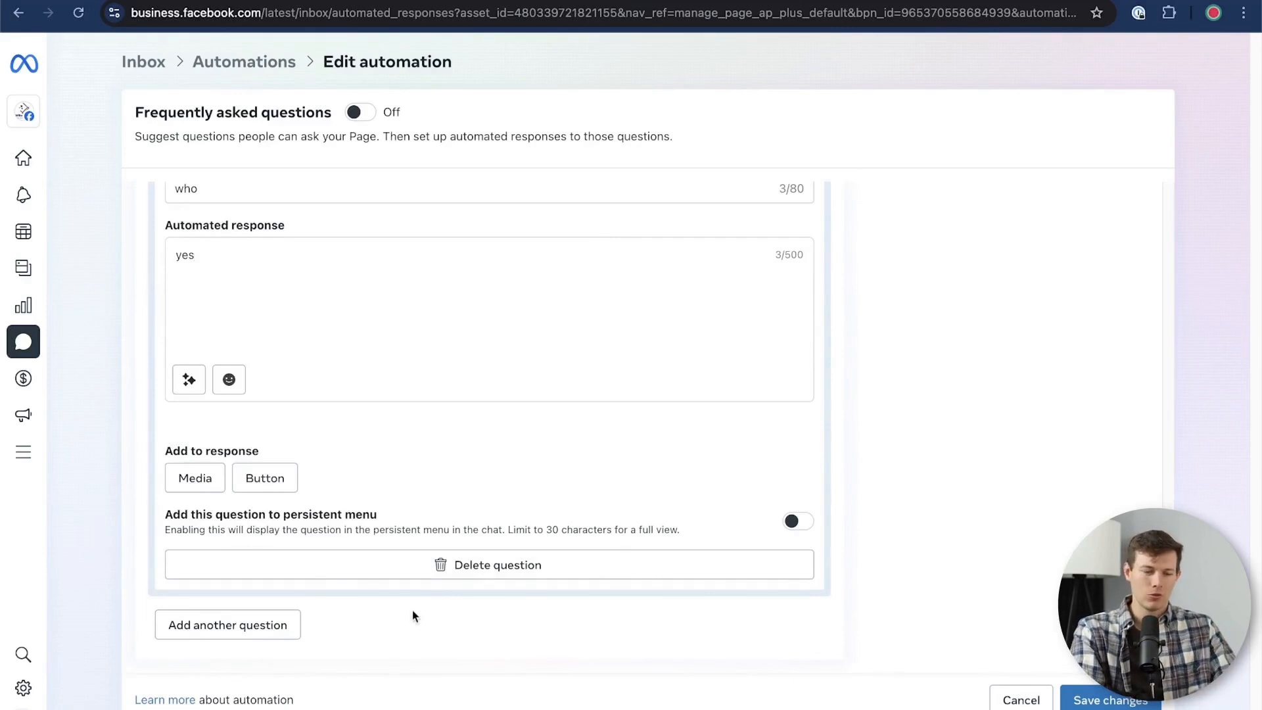
pyautogui.scroll(5, 412, 610)
pyautogui.click(1118, 701)
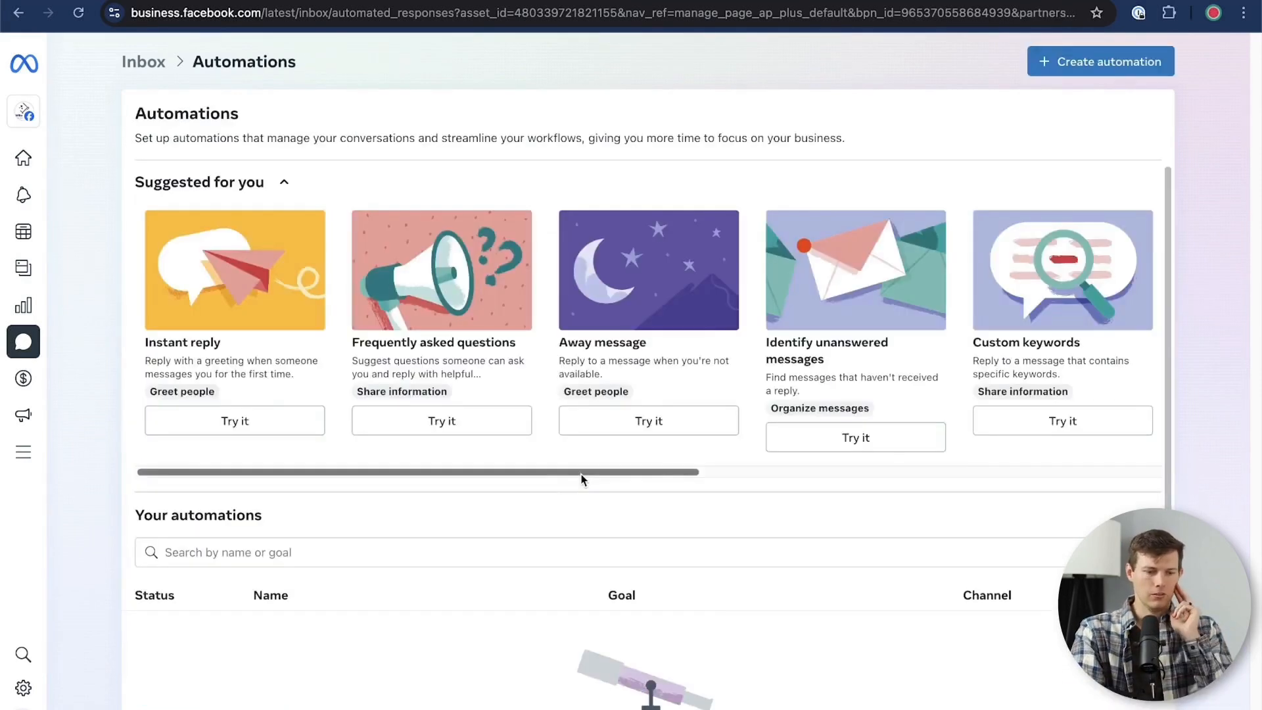
# Look through the other suggested automations, such as Away message and Contact information, and return to the Inbox
pyautogui.moveTo(581, 475); pyautogui.dragTo(681, 470)
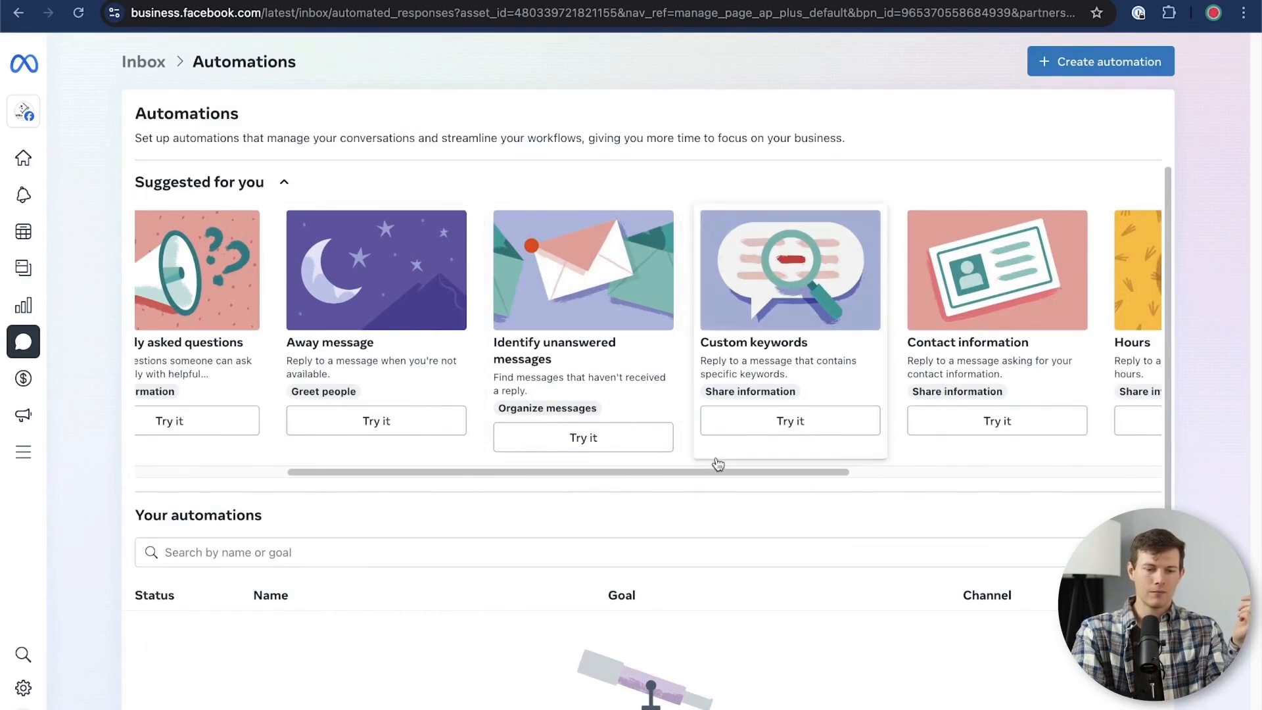
pyautogui.moveTo(712, 471); pyautogui.dragTo(408, 515)
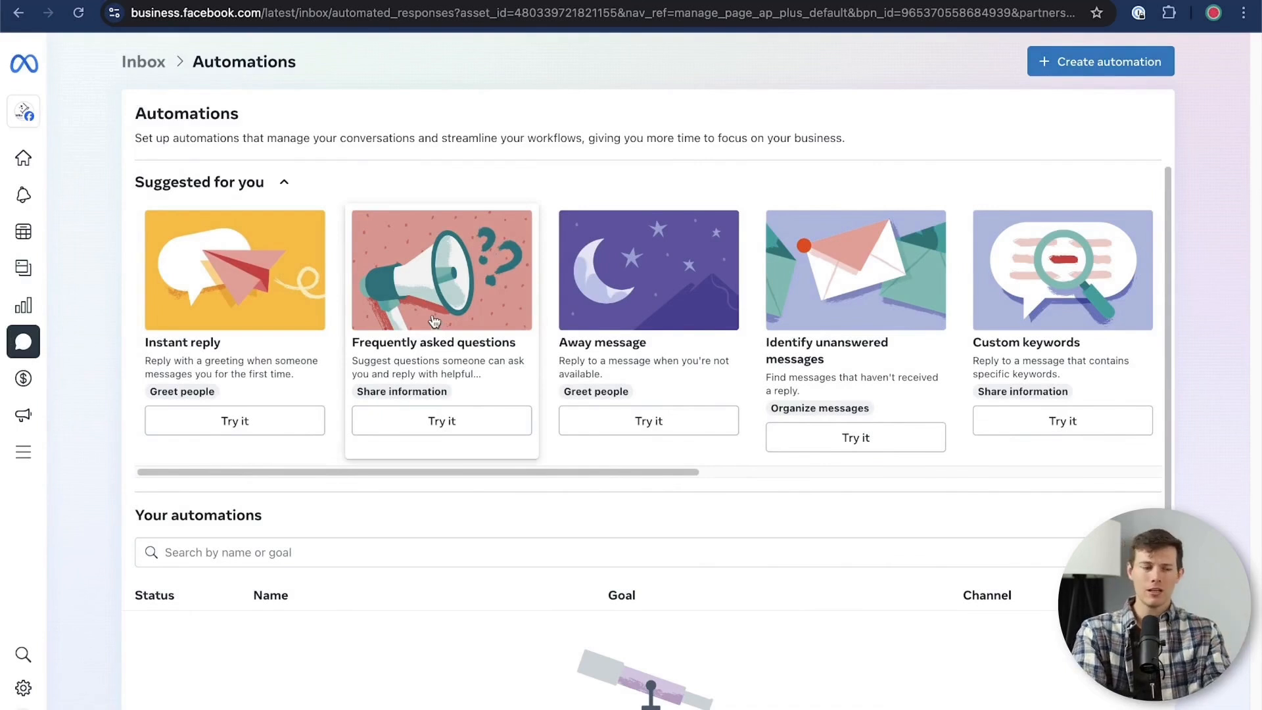
pyautogui.click(146, 69)
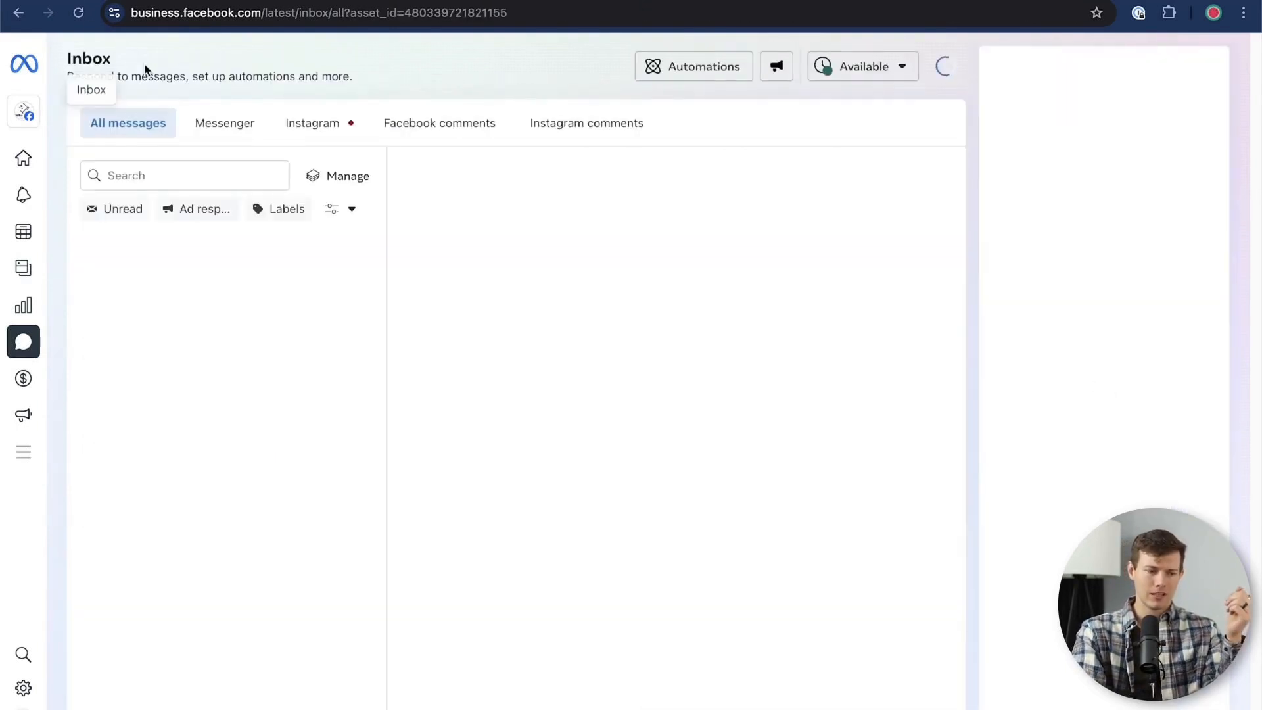
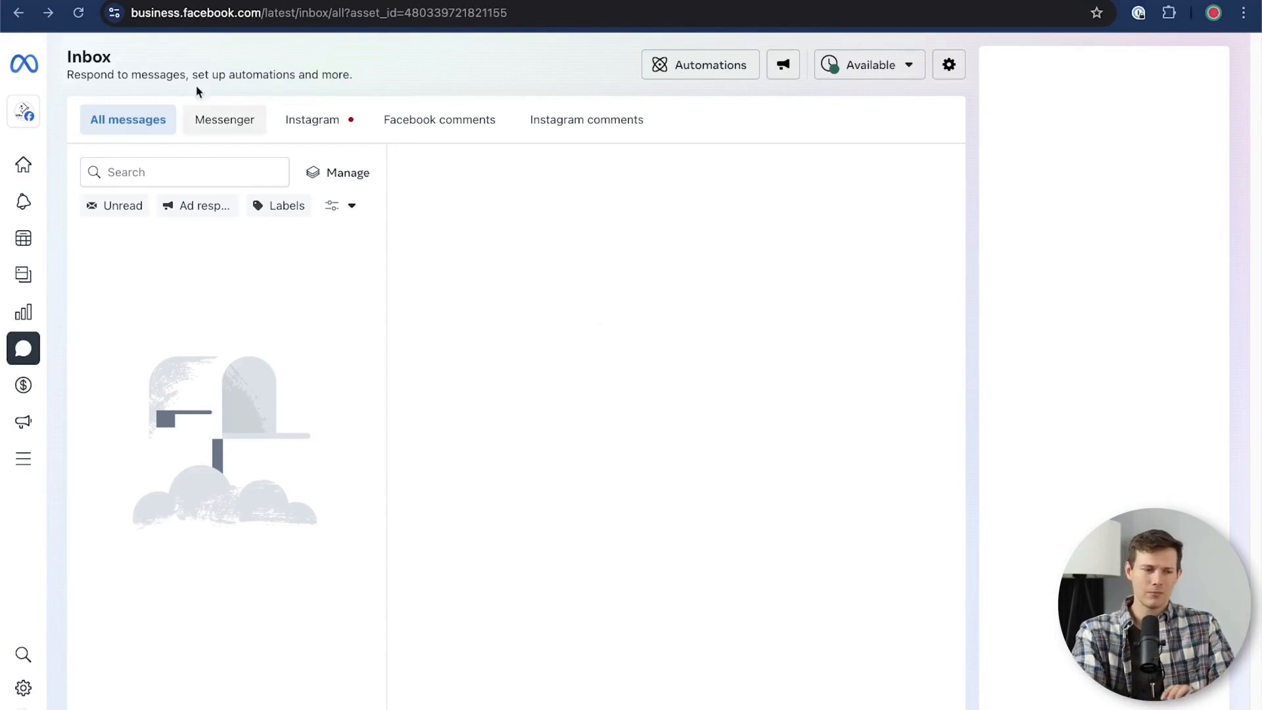
# Open the Meta Business Suite home page and look over its recent posts and the linked Instagram and Facebook profile cards
pyautogui.moveTo(48, 65)
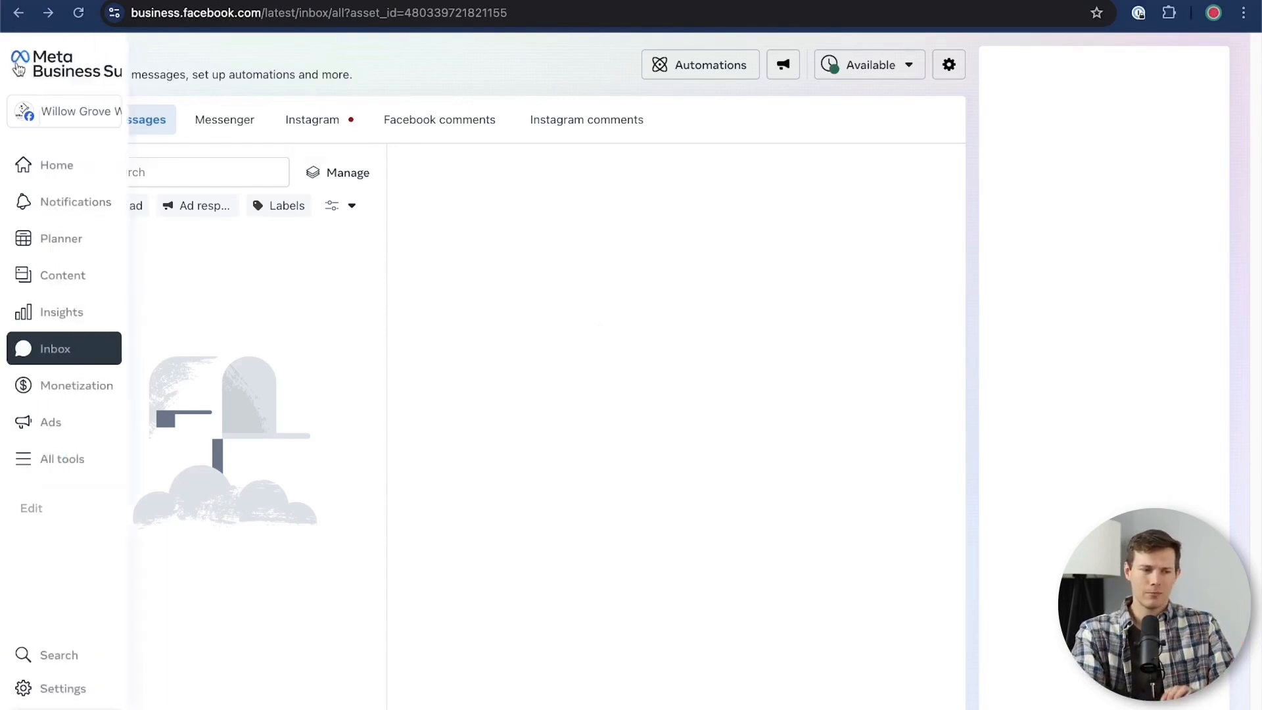
pyautogui.click(68, 66)
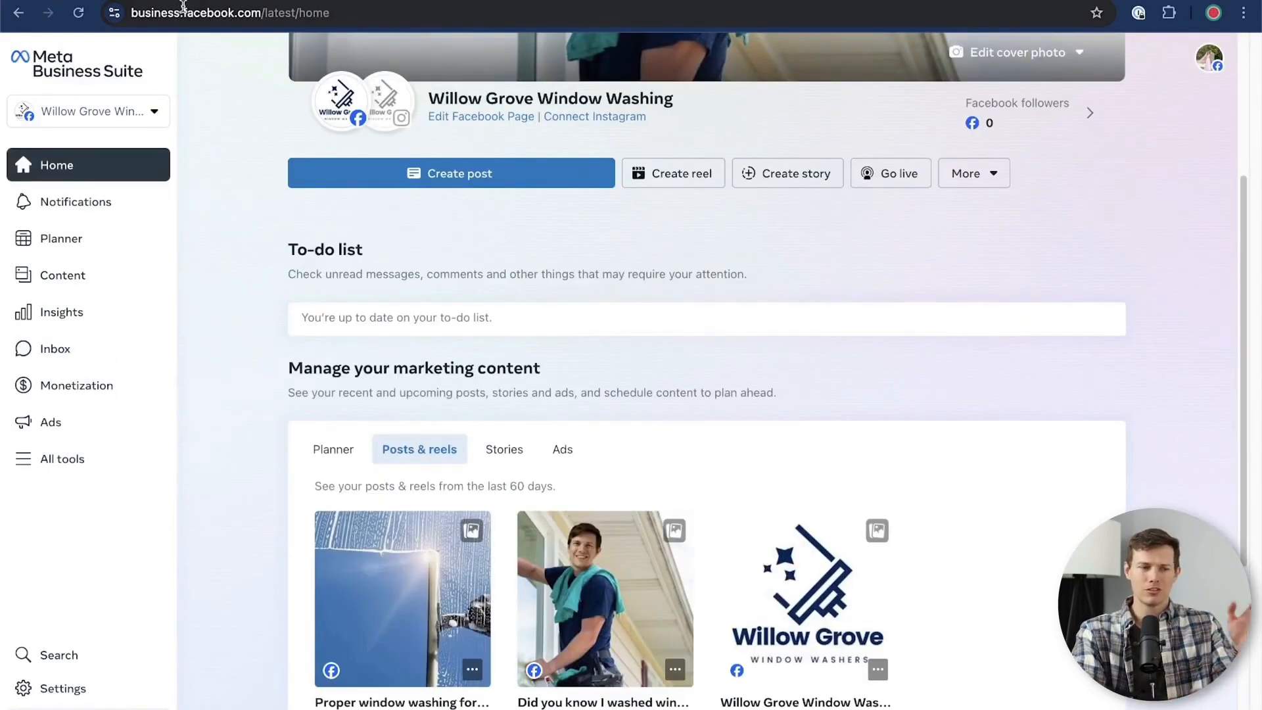
pyautogui.scroll(-5, 259, 340)
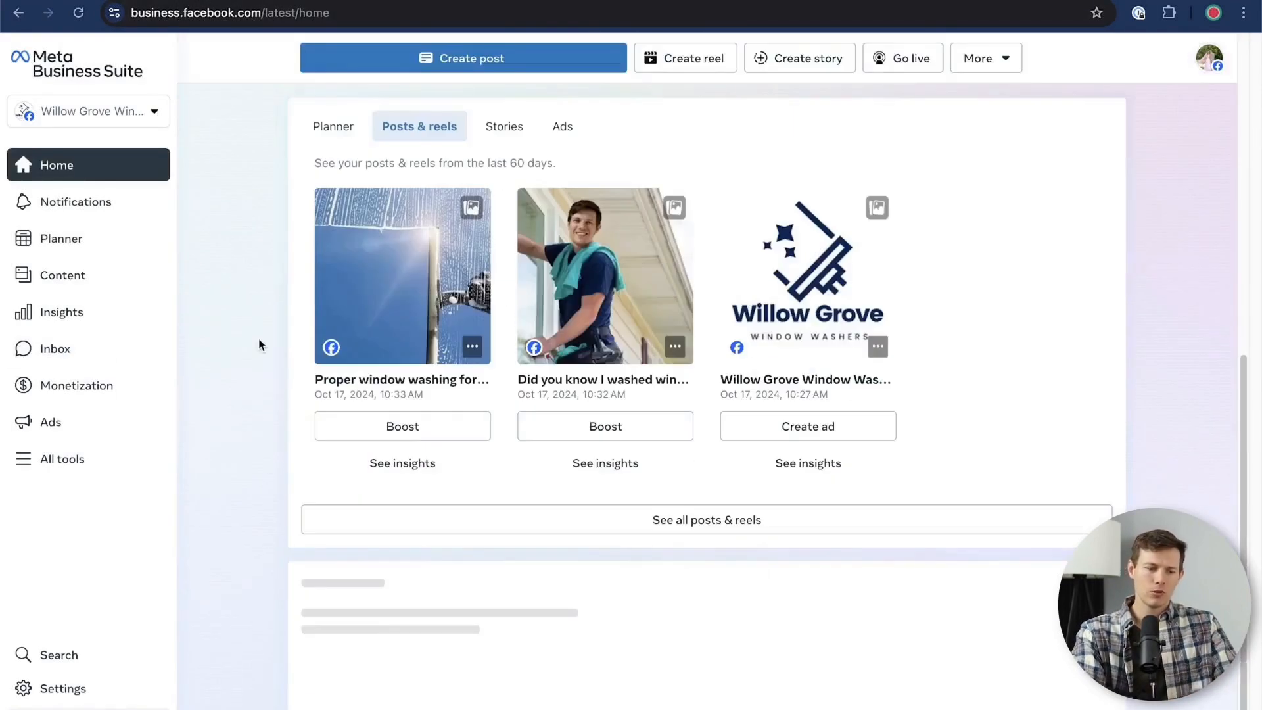
pyautogui.scroll(8, 258, 337)
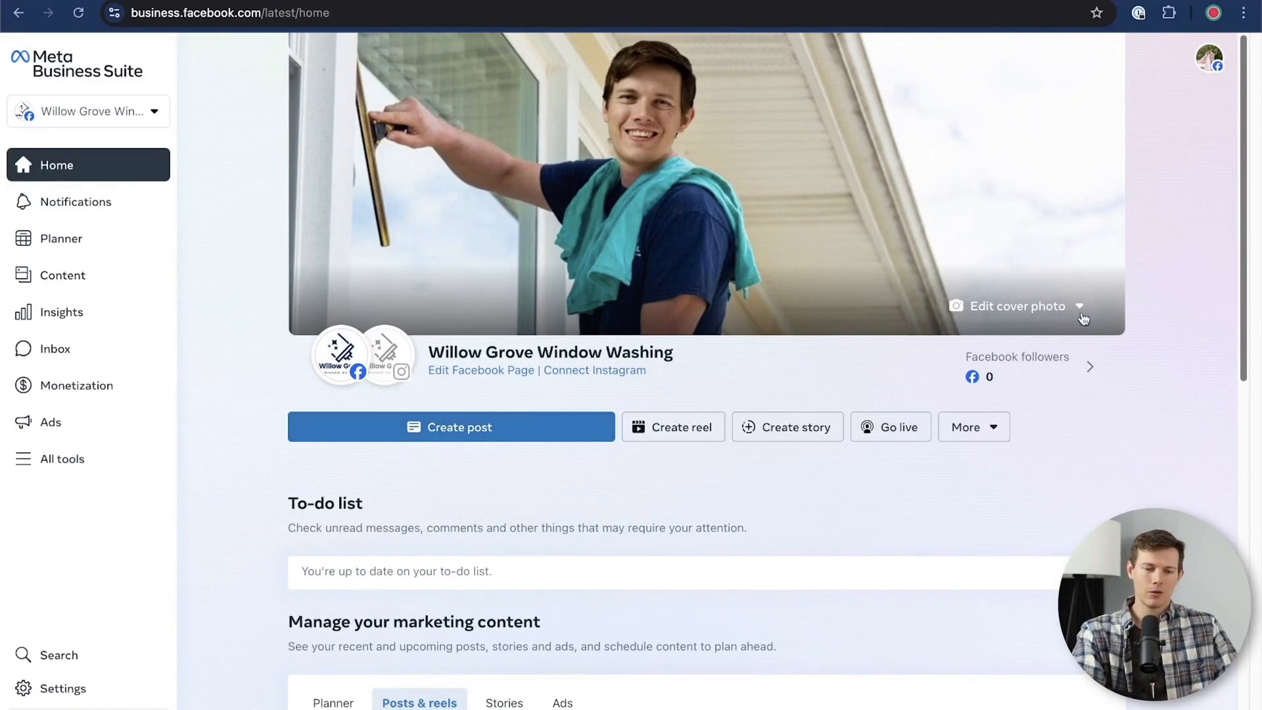
pyautogui.moveTo(383, 358)
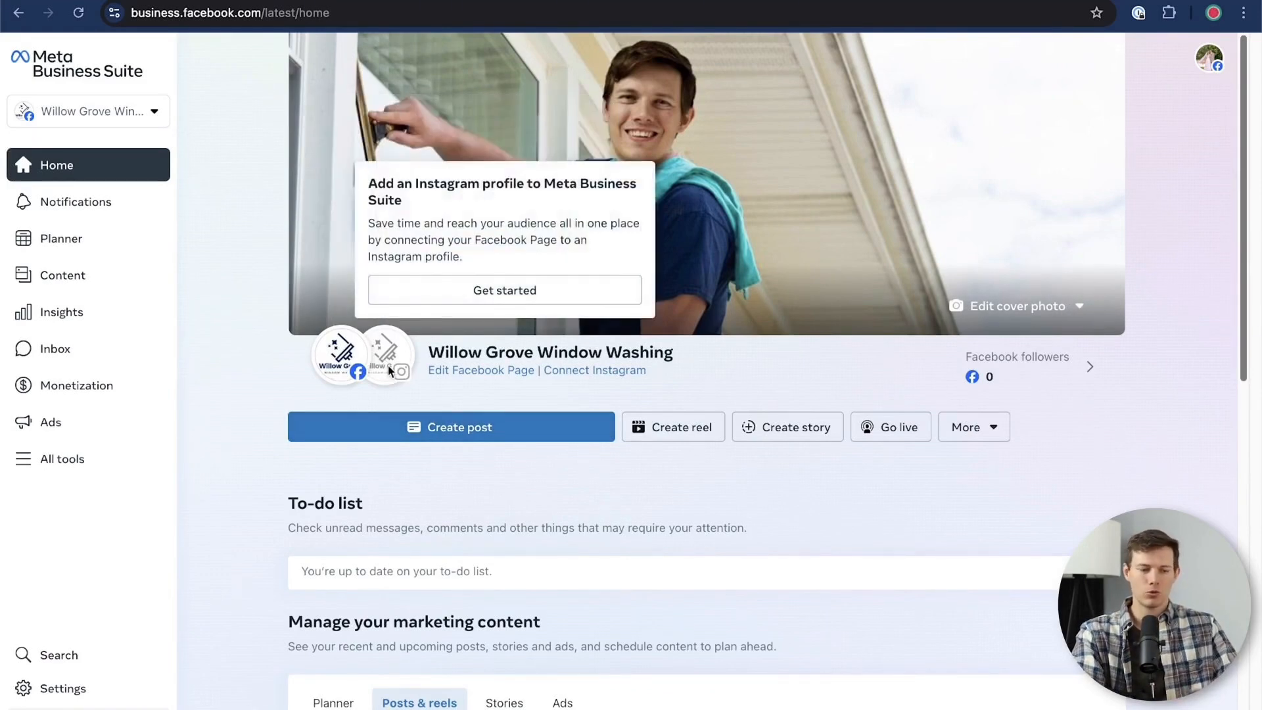
pyautogui.moveTo(347, 372)
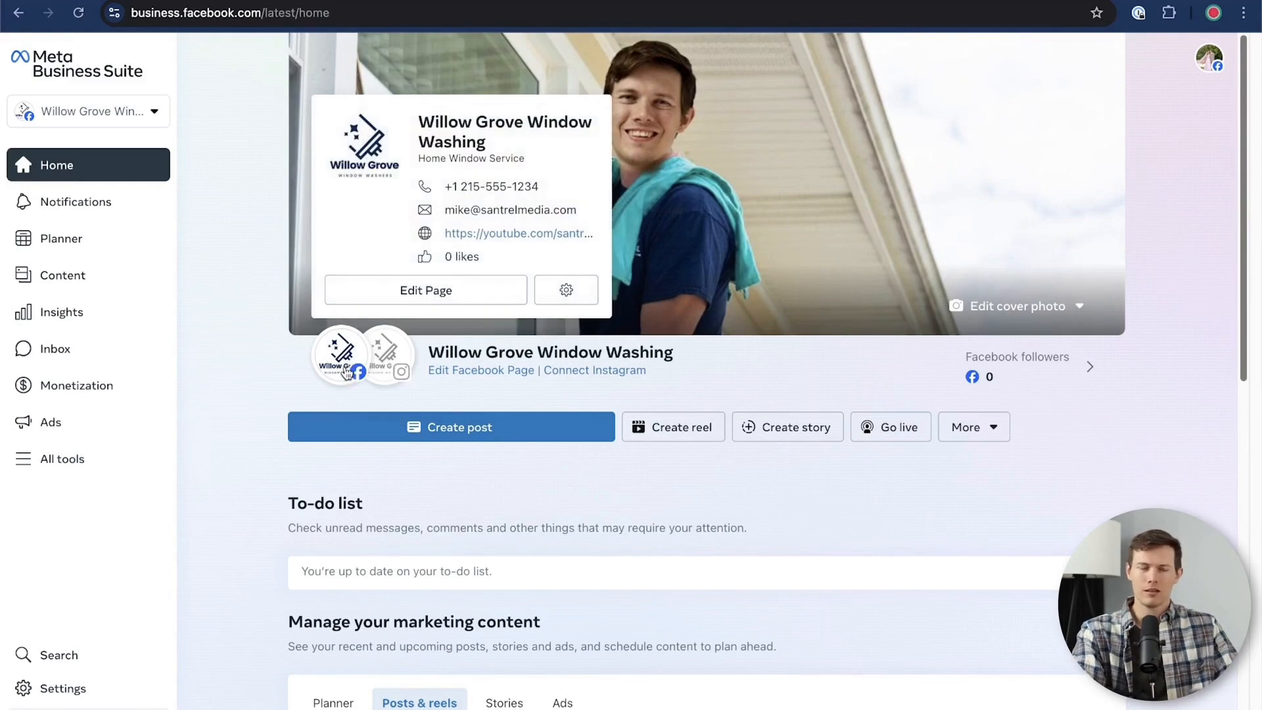
# Review the Planner calendar and the Insights overview, dismissing the weekly review
pyautogui.click(69, 247)
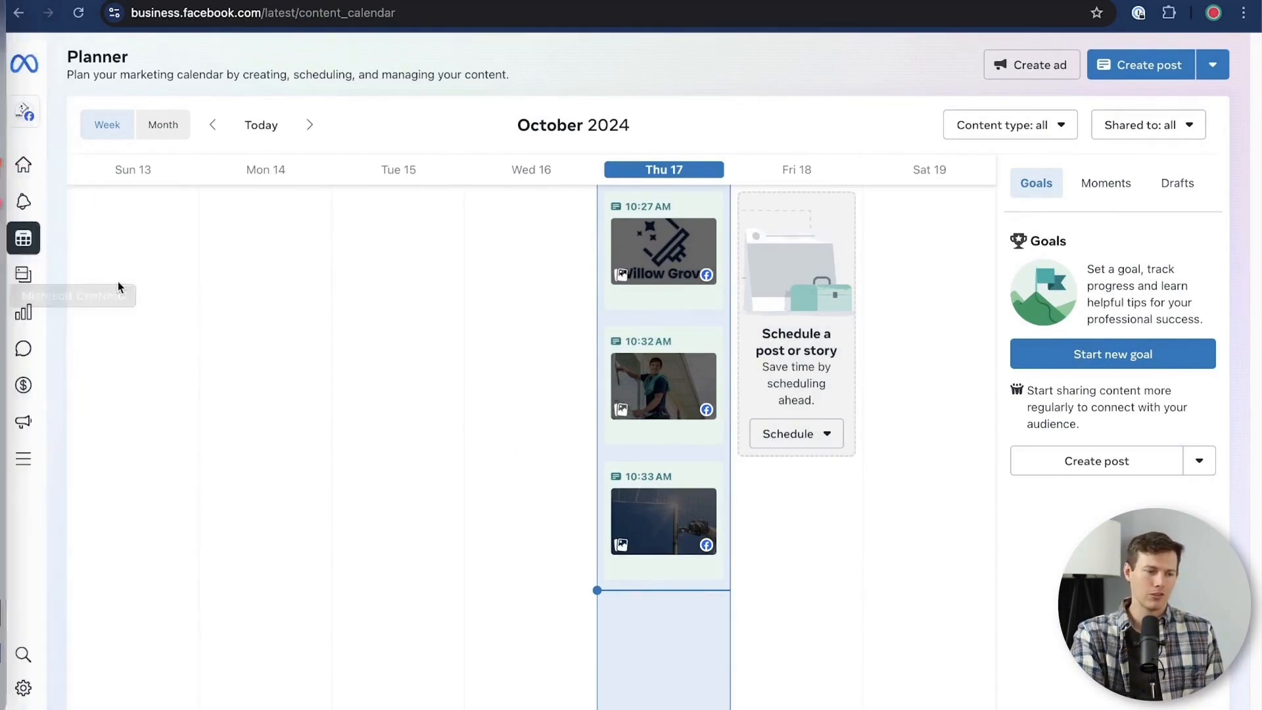
pyautogui.moveTo(25, 282)
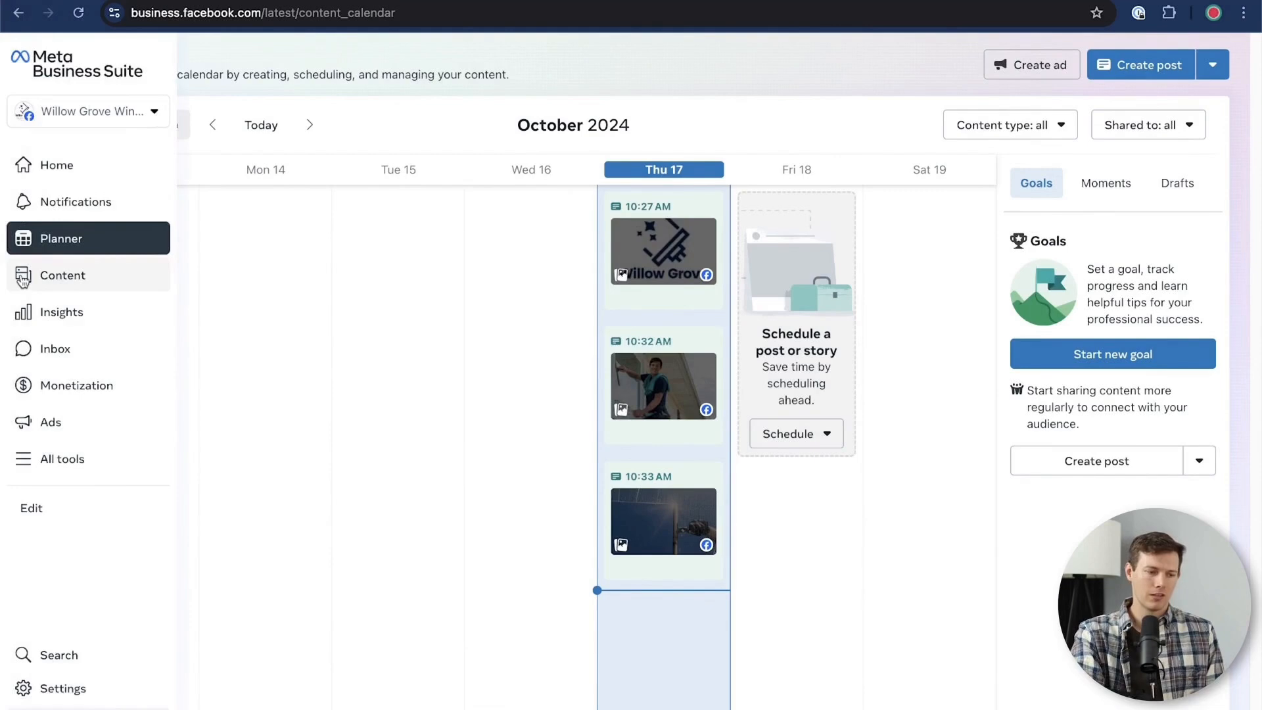
pyautogui.click(86, 316)
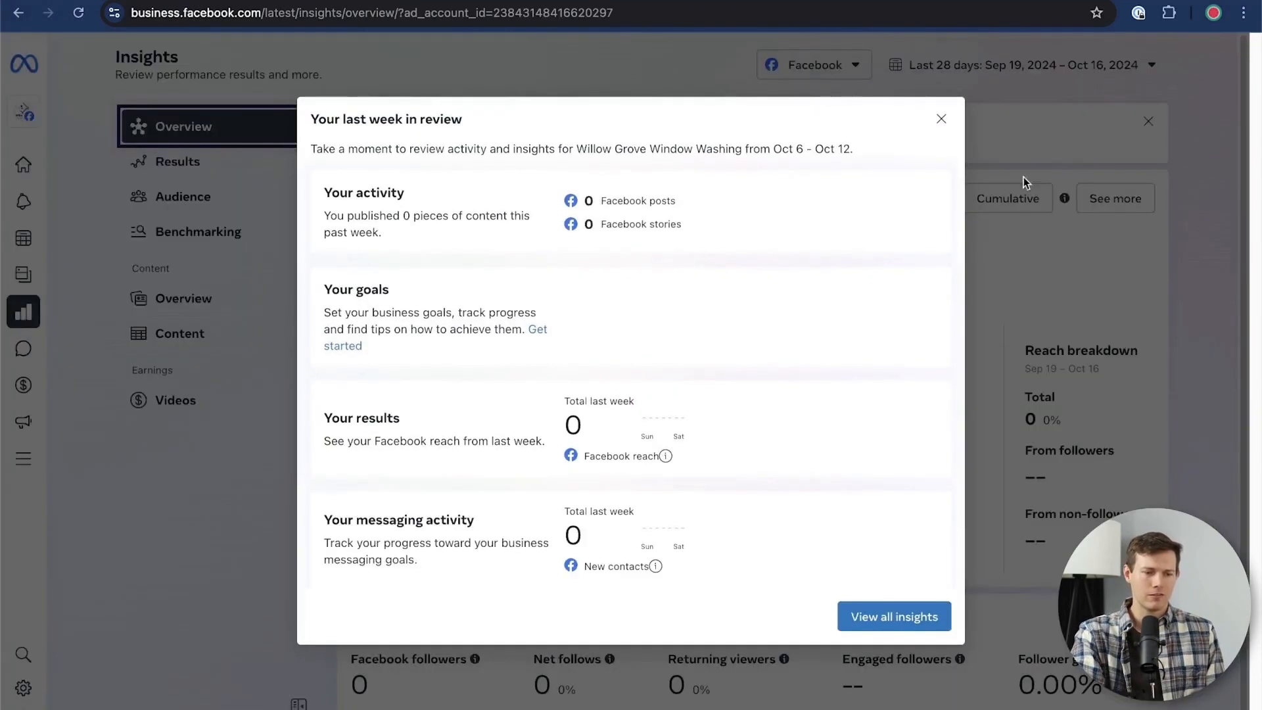
pyautogui.click(941, 118)
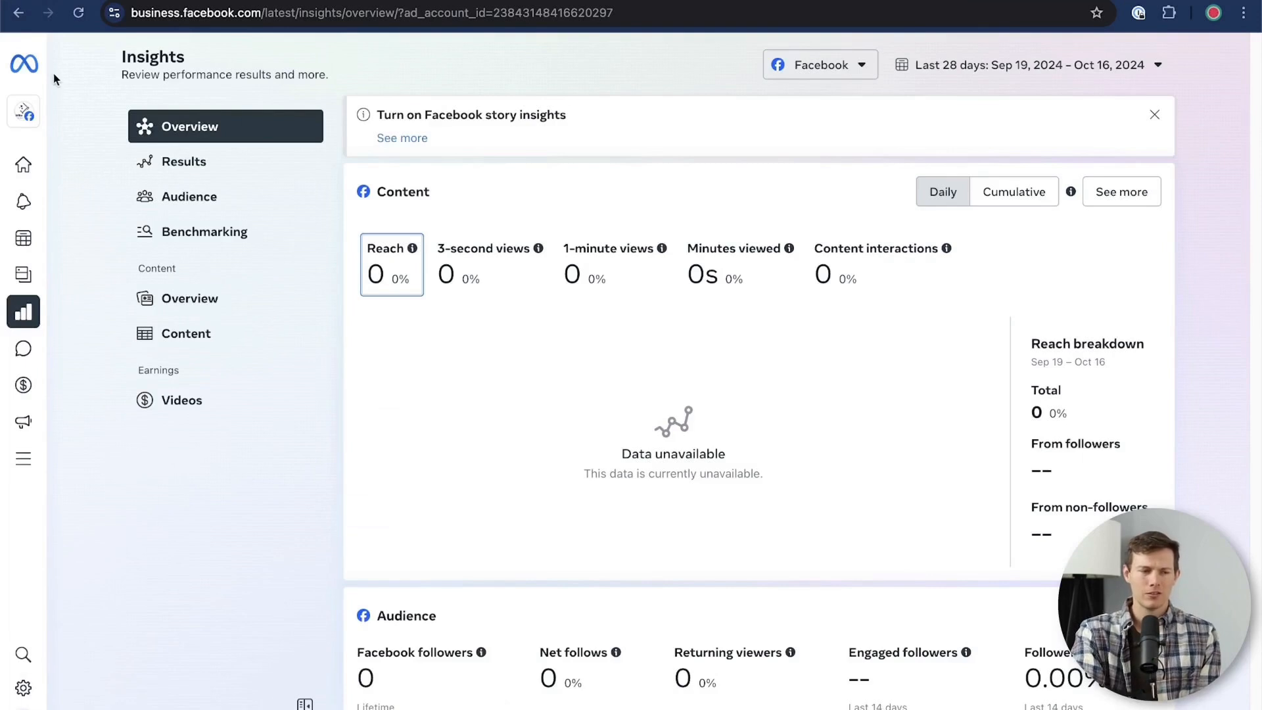
pyautogui.moveTo(21, 78)
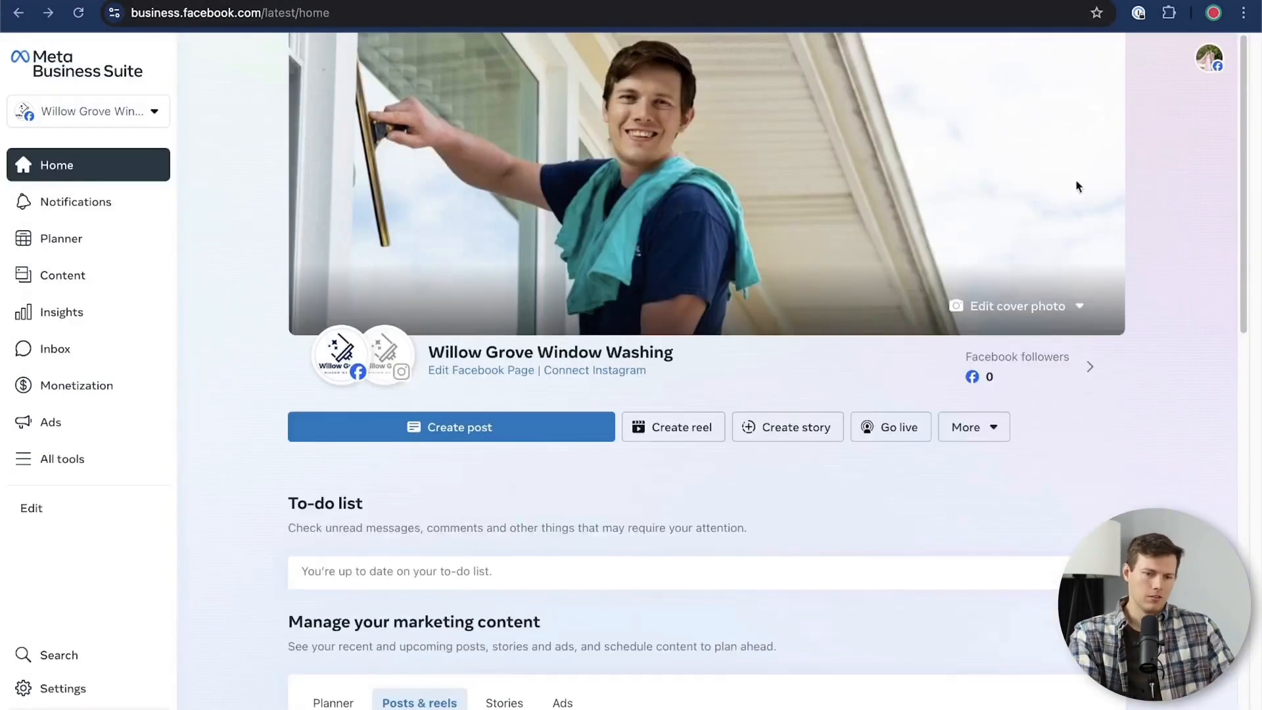
# Go to facebook.com, open the Willow Grove Window Washing Page and look over its management options and Page health
pyautogui.click(462, 10)
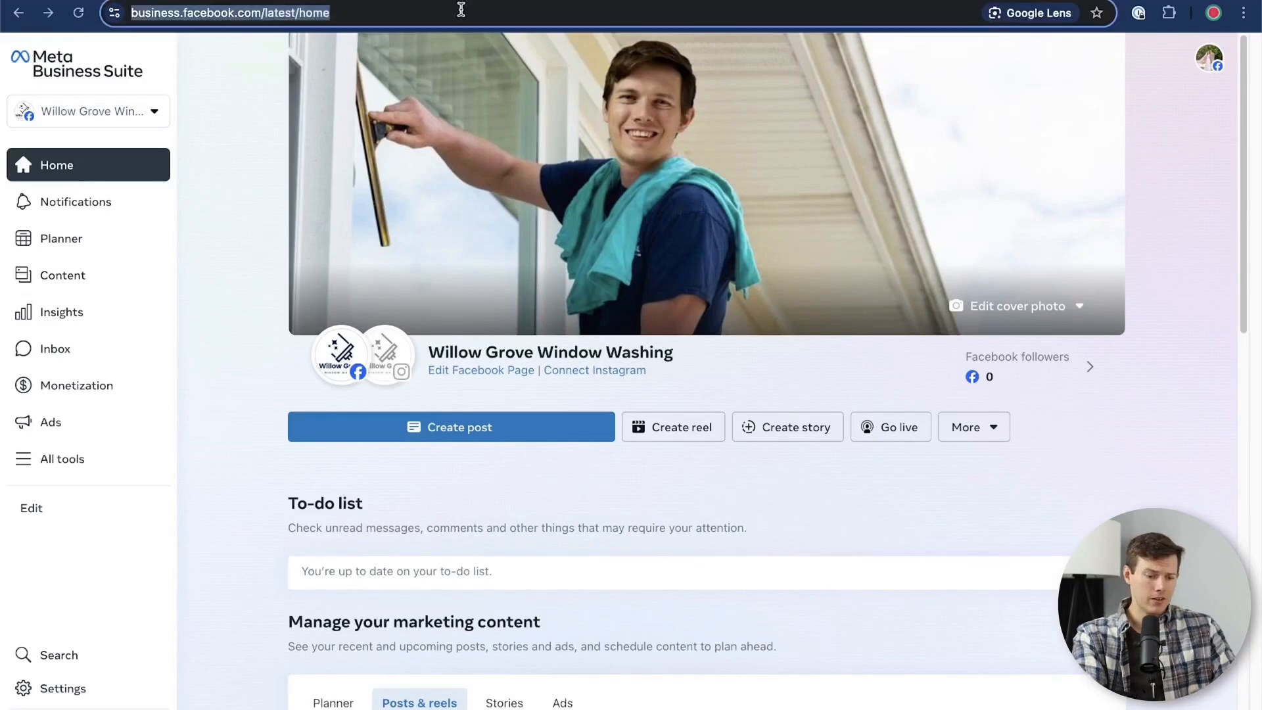
pyautogui.write('fac')
pyautogui.press('Return')
pyautogui.click(1218, 56)
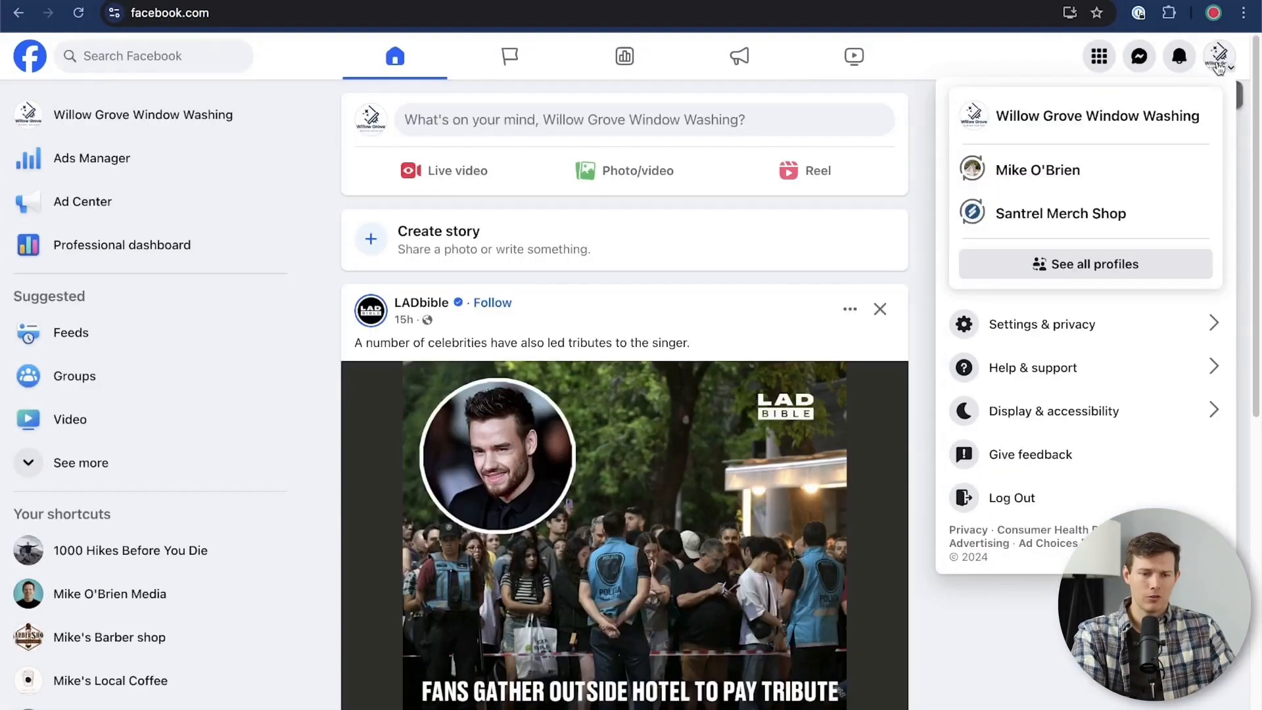
pyautogui.click(1119, 115)
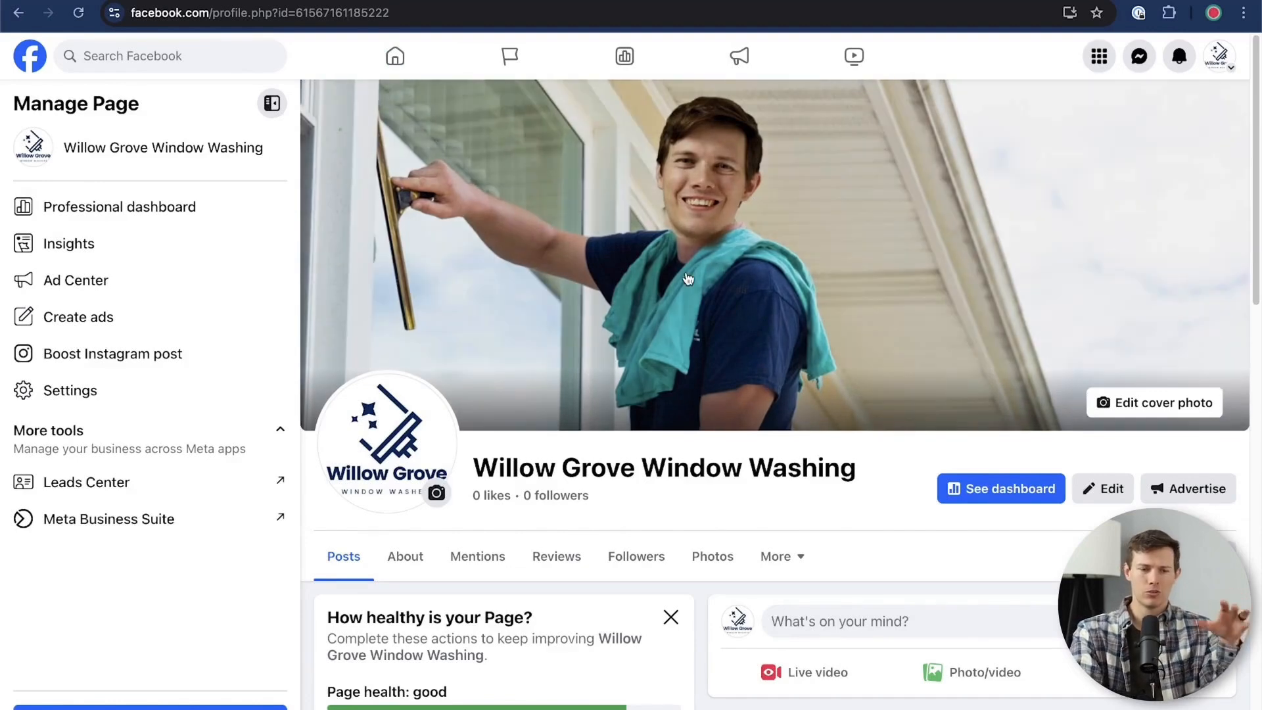
pyautogui.scroll(-3, 687, 279)
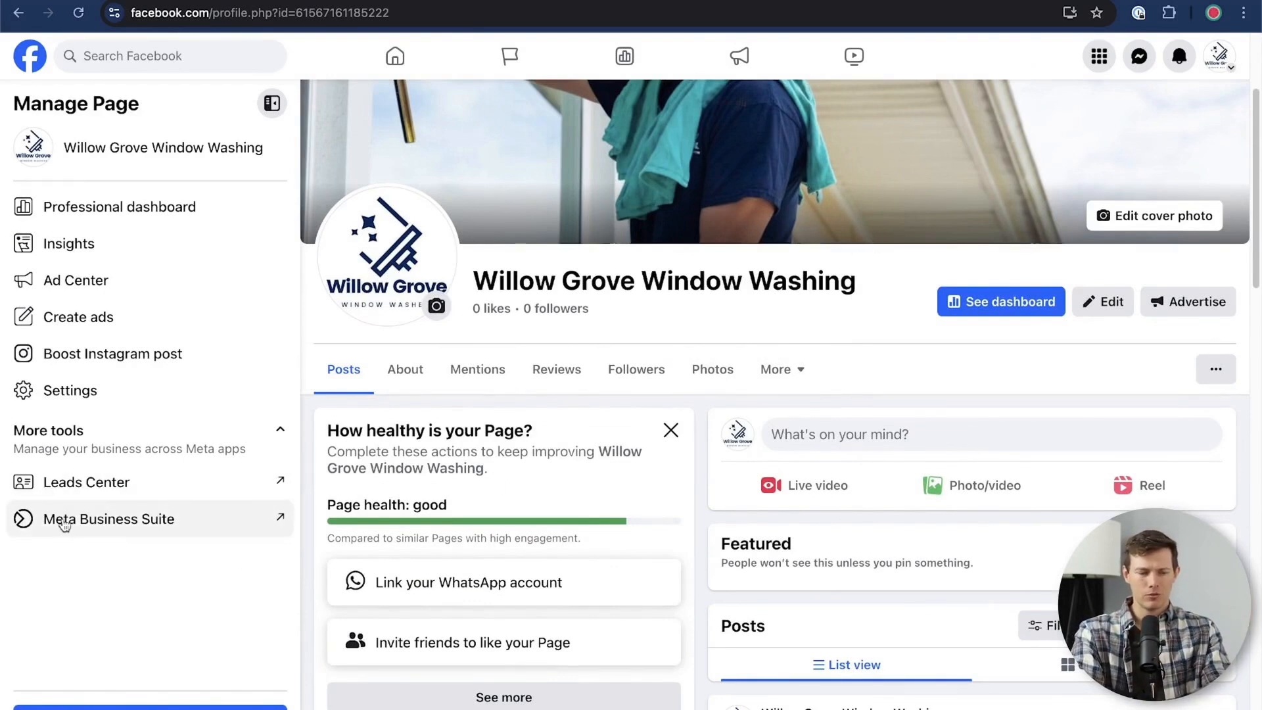
pyautogui.scroll(3, 887, 528)
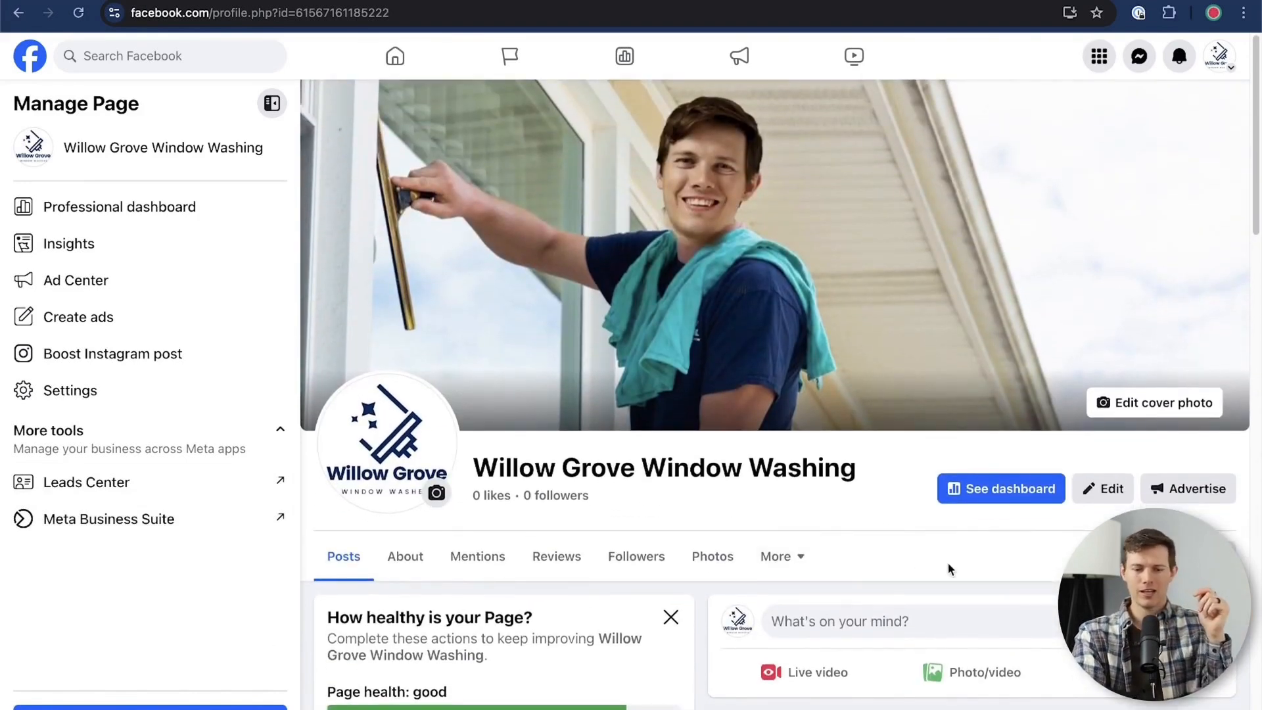
pyautogui.scroll(-3, 948, 570)
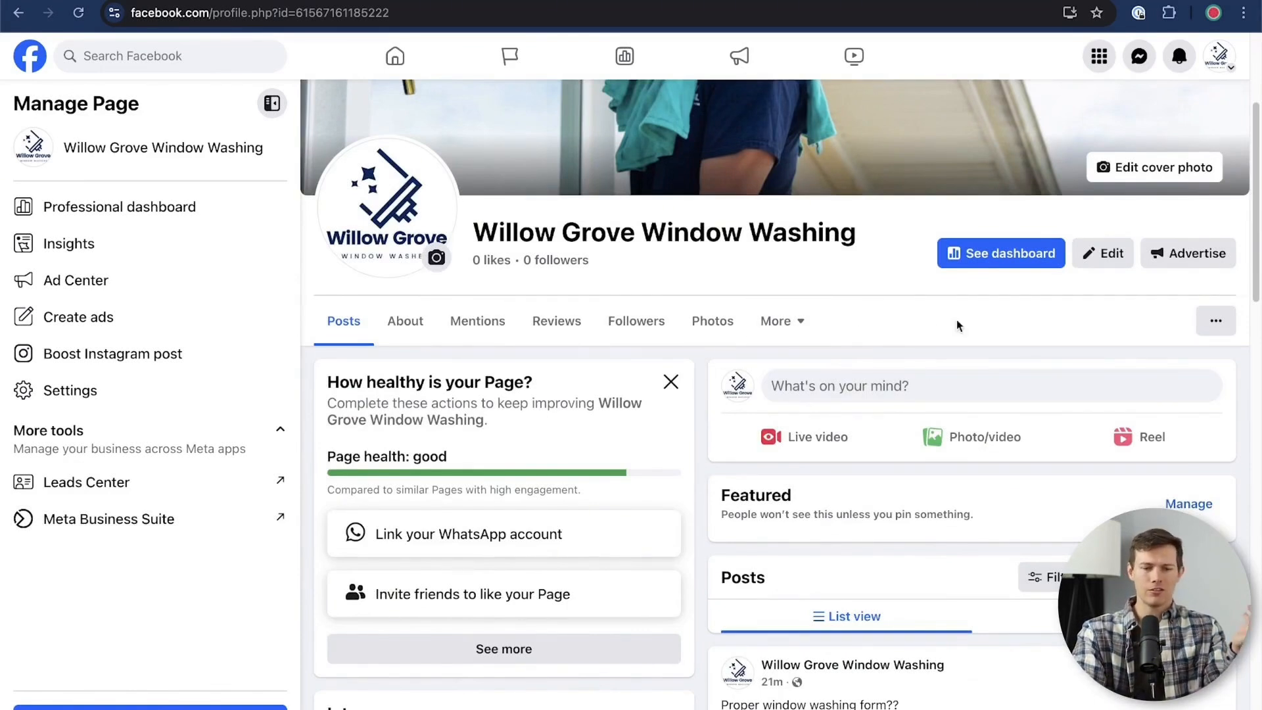
# Preview the Page as visitors see it, examine its intro, contact details, photos and posts, and exit the preview
pyautogui.click(1218, 323)
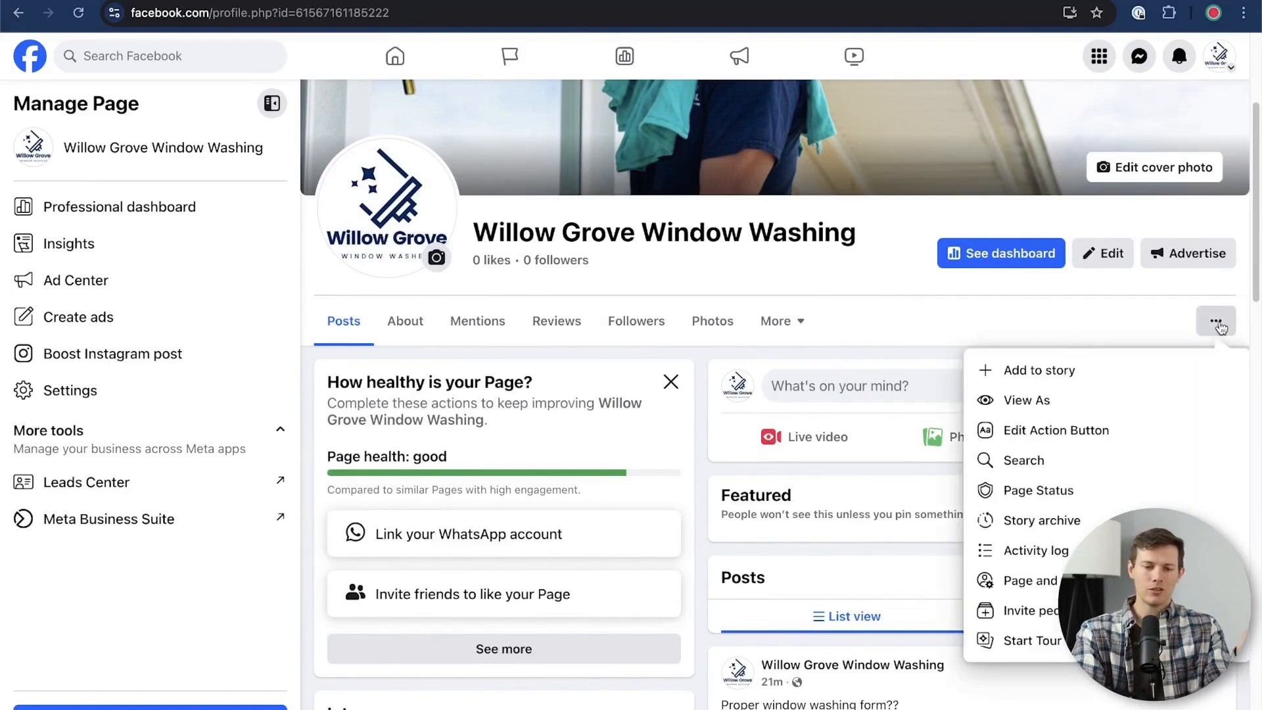
pyautogui.click(1037, 406)
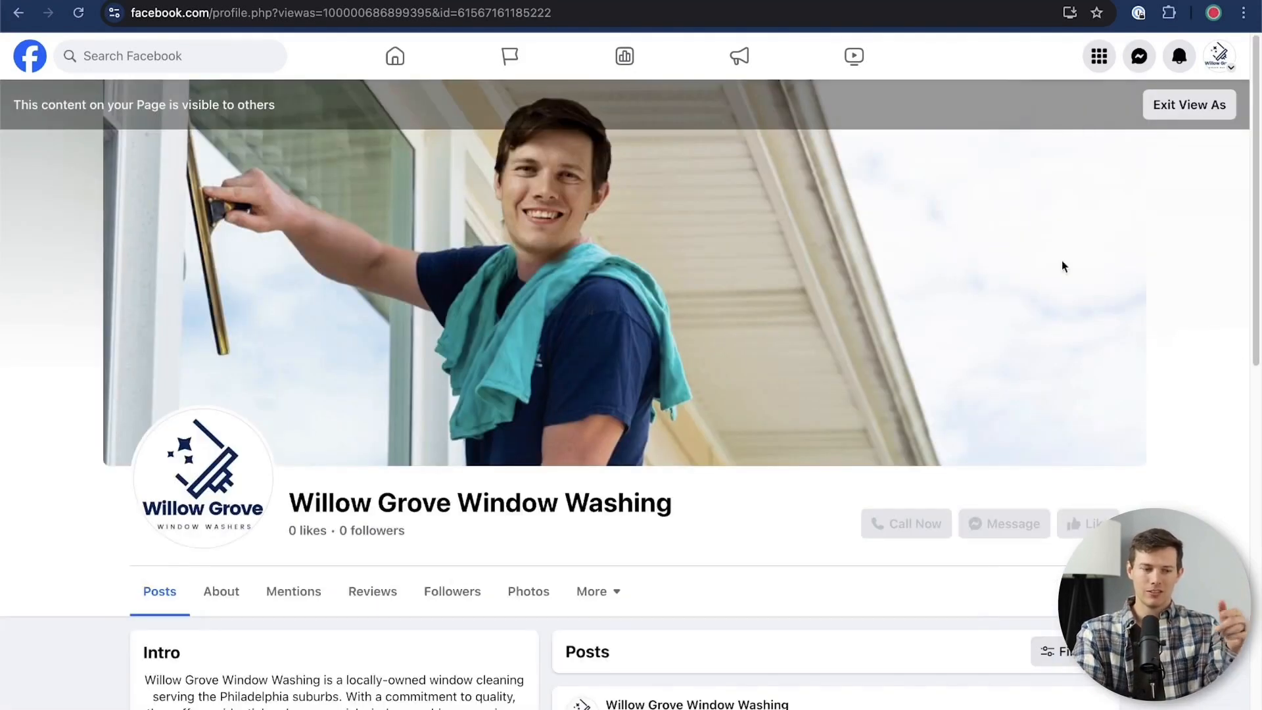
pyautogui.scroll(-3, 1132, 289)
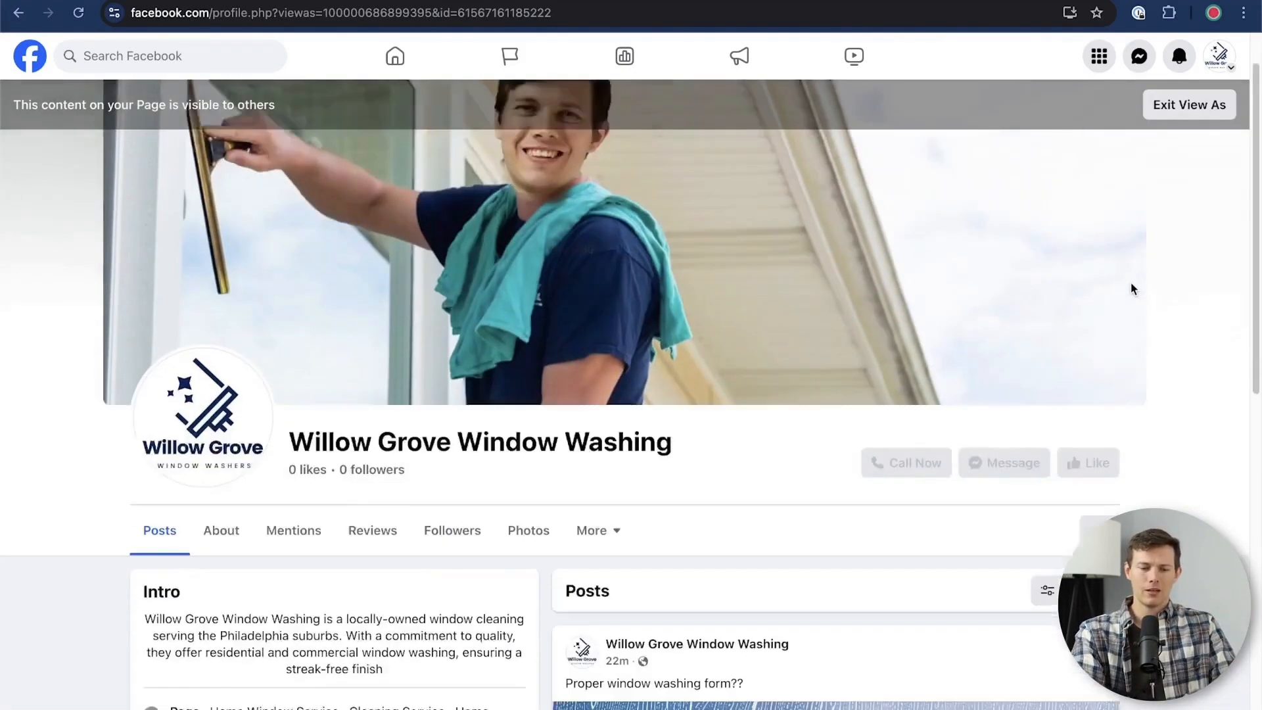
pyautogui.scroll(-4, 1133, 296)
pyautogui.scroll(-5, 1131, 302)
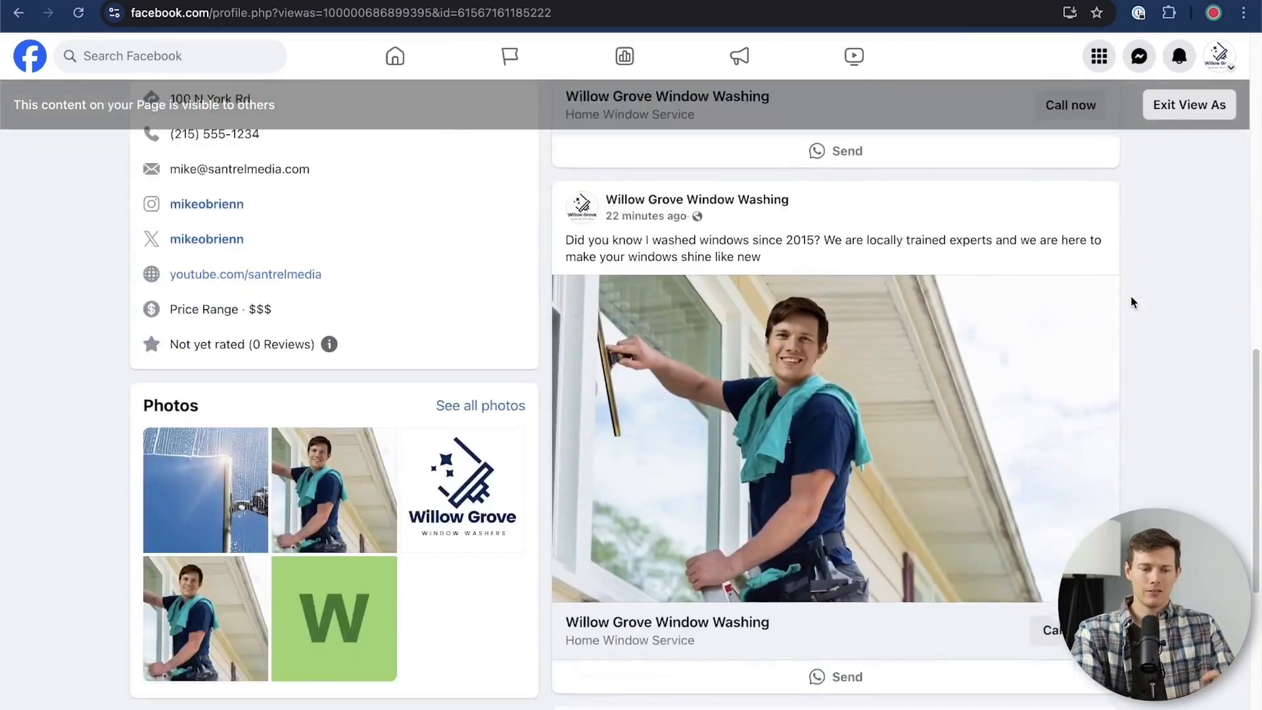
pyautogui.scroll(10, 1131, 302)
pyautogui.scroll(-1, 185, 689)
pyautogui.scroll(-2, 185, 688)
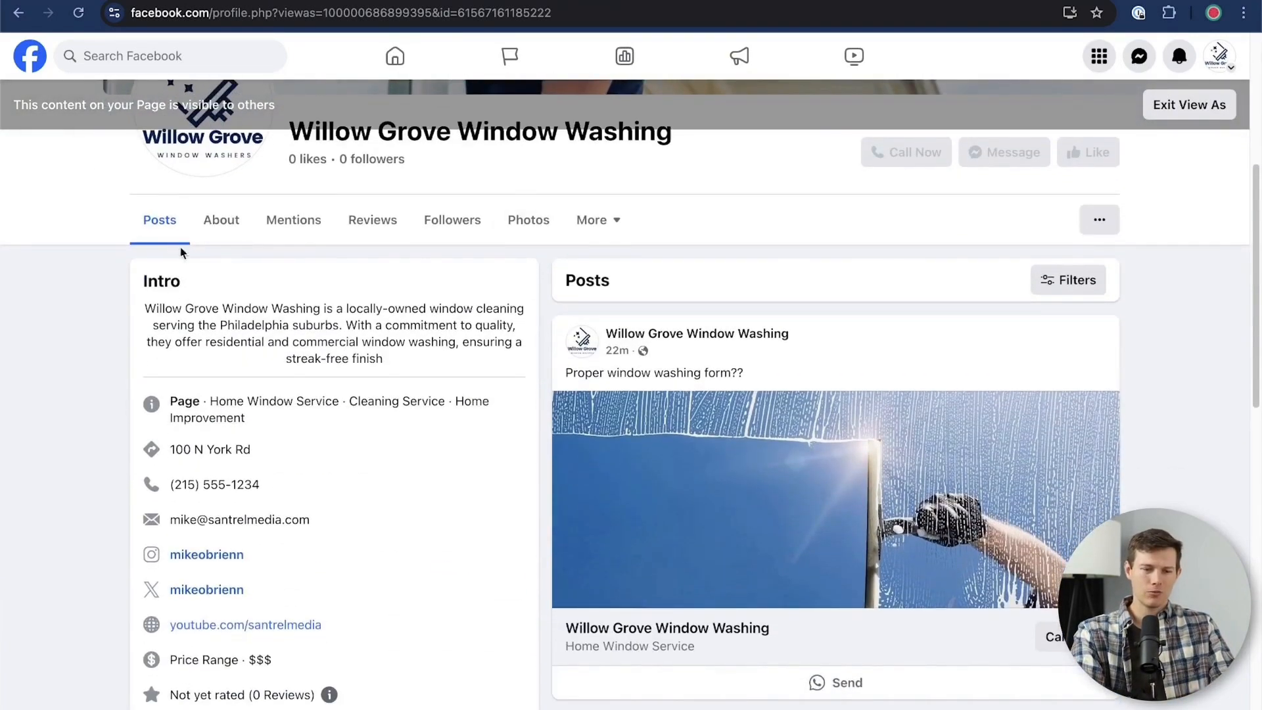
pyautogui.scroll(-15, 939, 618)
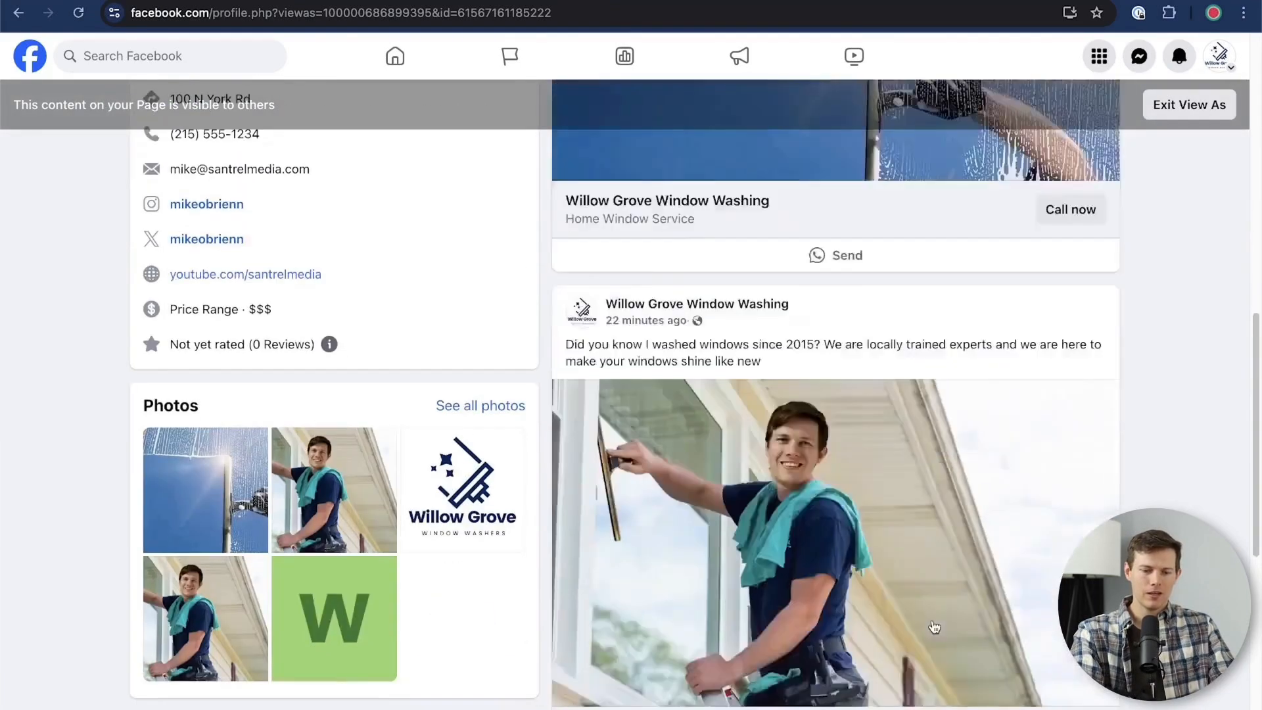
pyautogui.scroll(20, 624, 394)
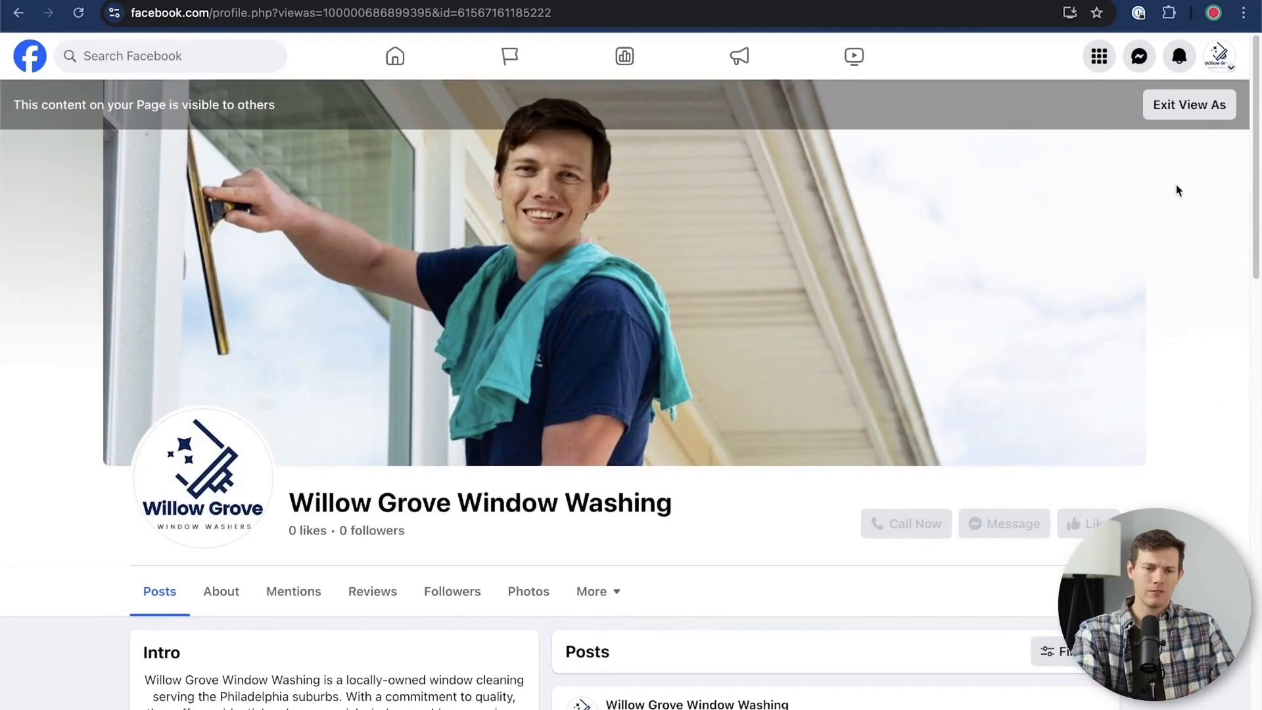
pyautogui.click(1182, 106)
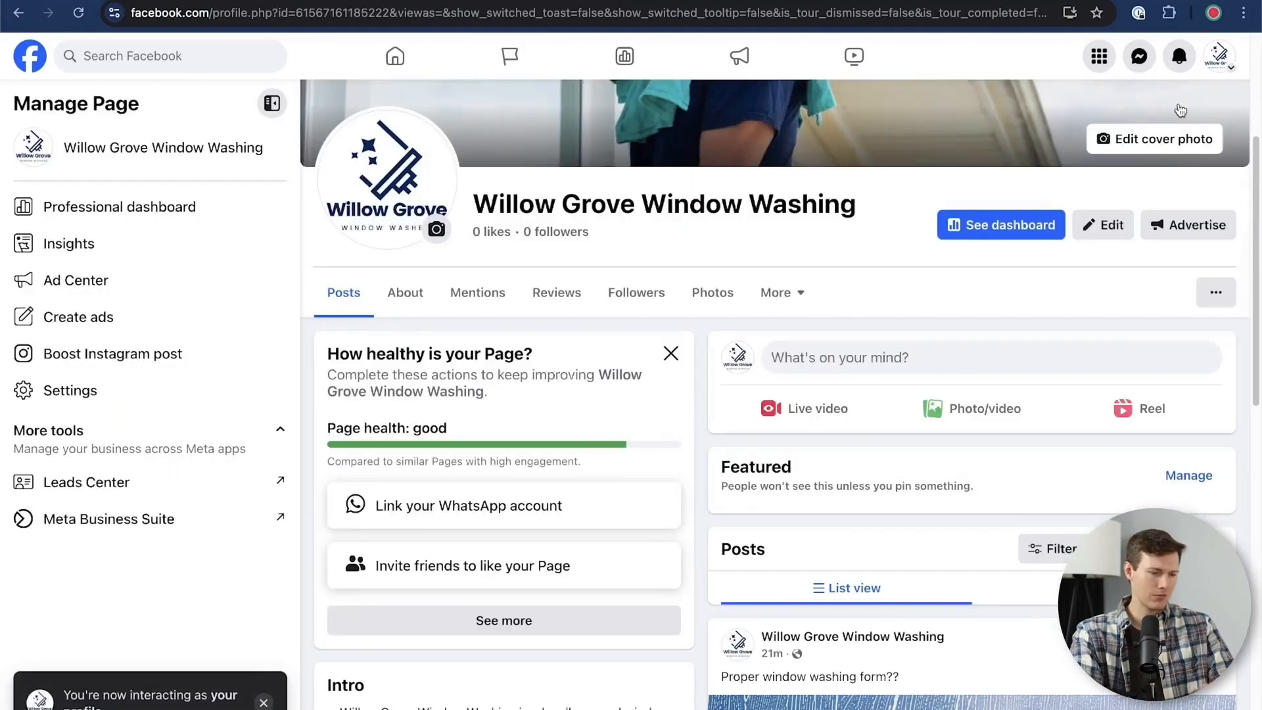
# Hide the Page's Music, Check-ins, Sports, Movies, TV shows, Books, Likes and Reviews given sections, save, and check the remaining sections
pyautogui.click(794, 308)
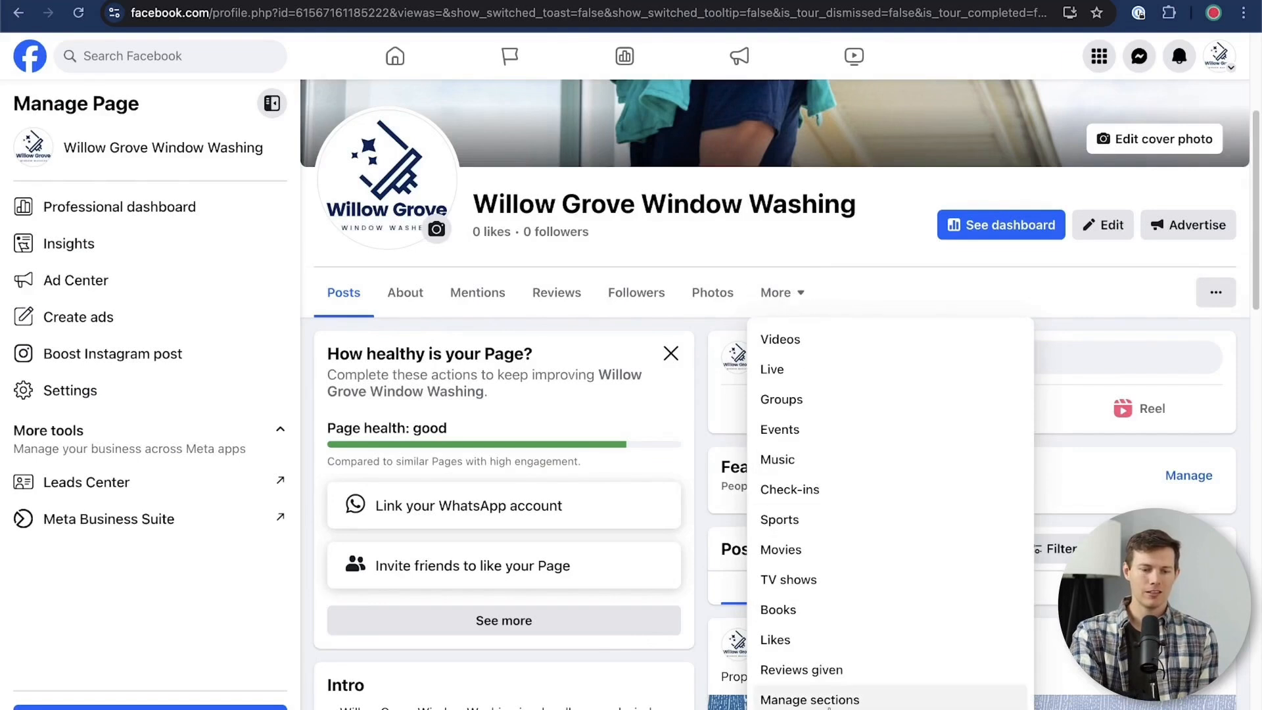
pyautogui.click(830, 708)
pyautogui.scroll(-2, 565, 429)
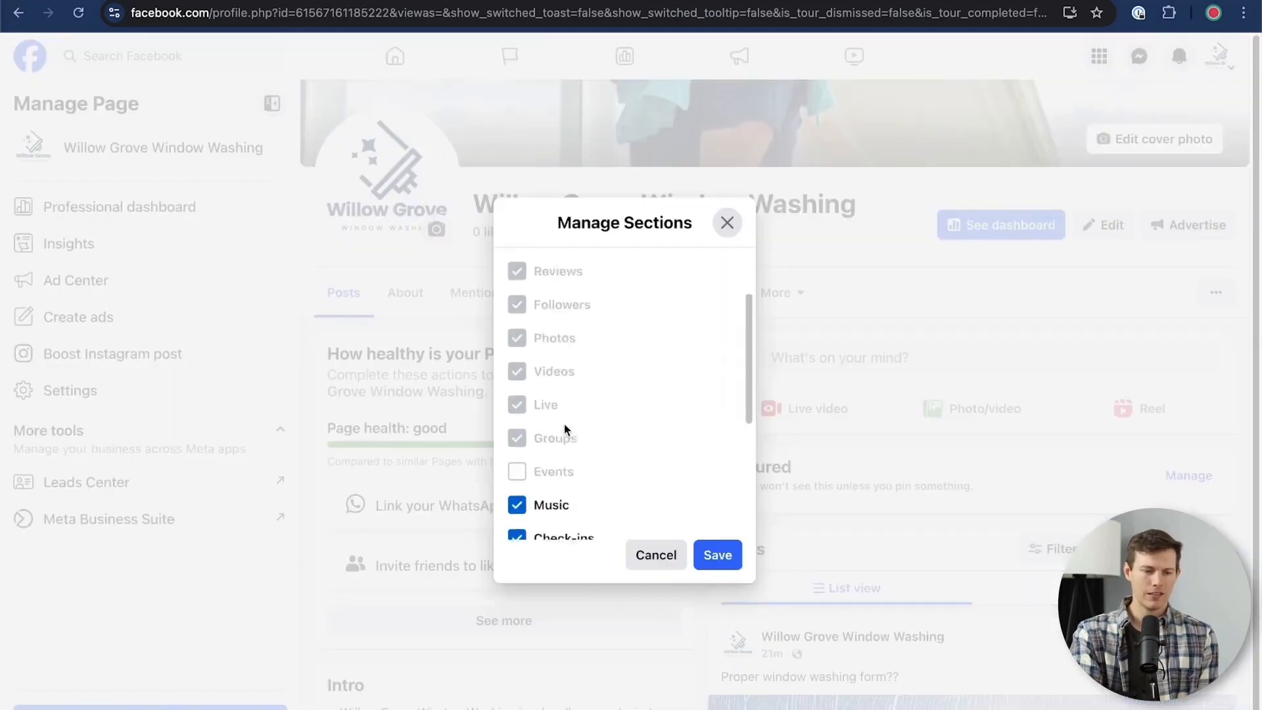
pyautogui.scroll(-5, 564, 427)
pyautogui.scroll(1, 564, 421)
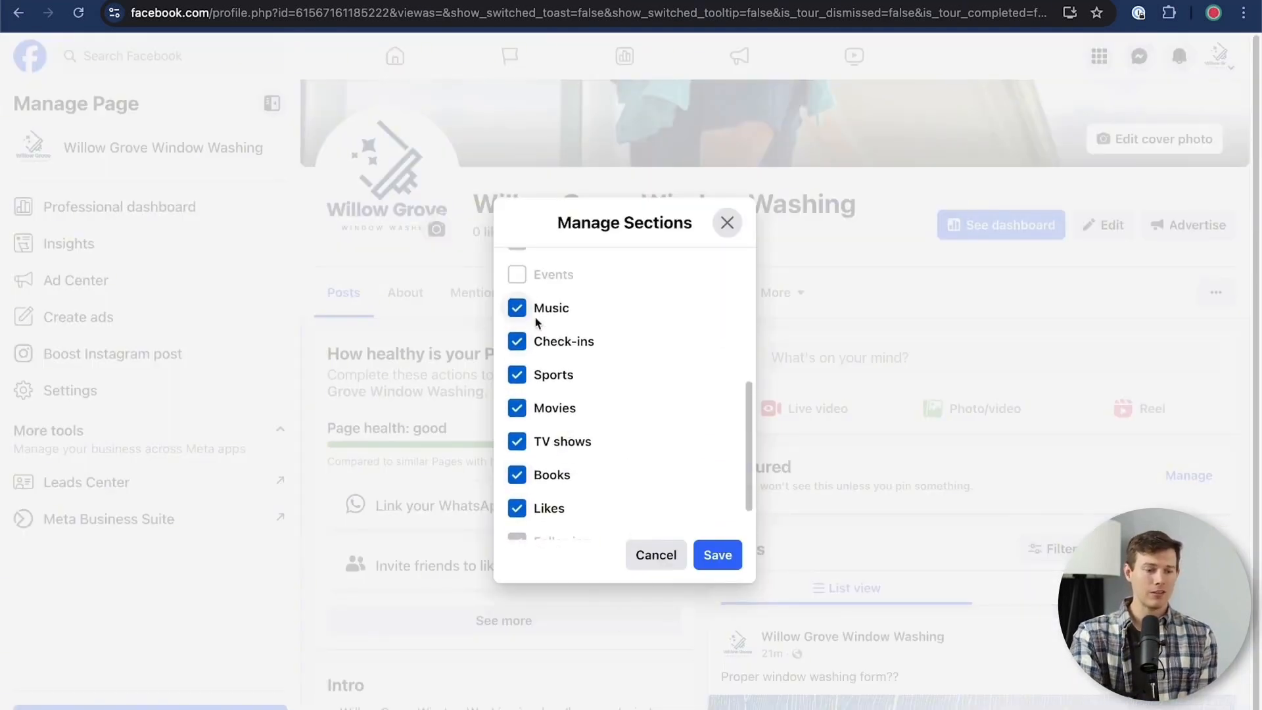
pyautogui.click(519, 308)
pyautogui.click(517, 341)
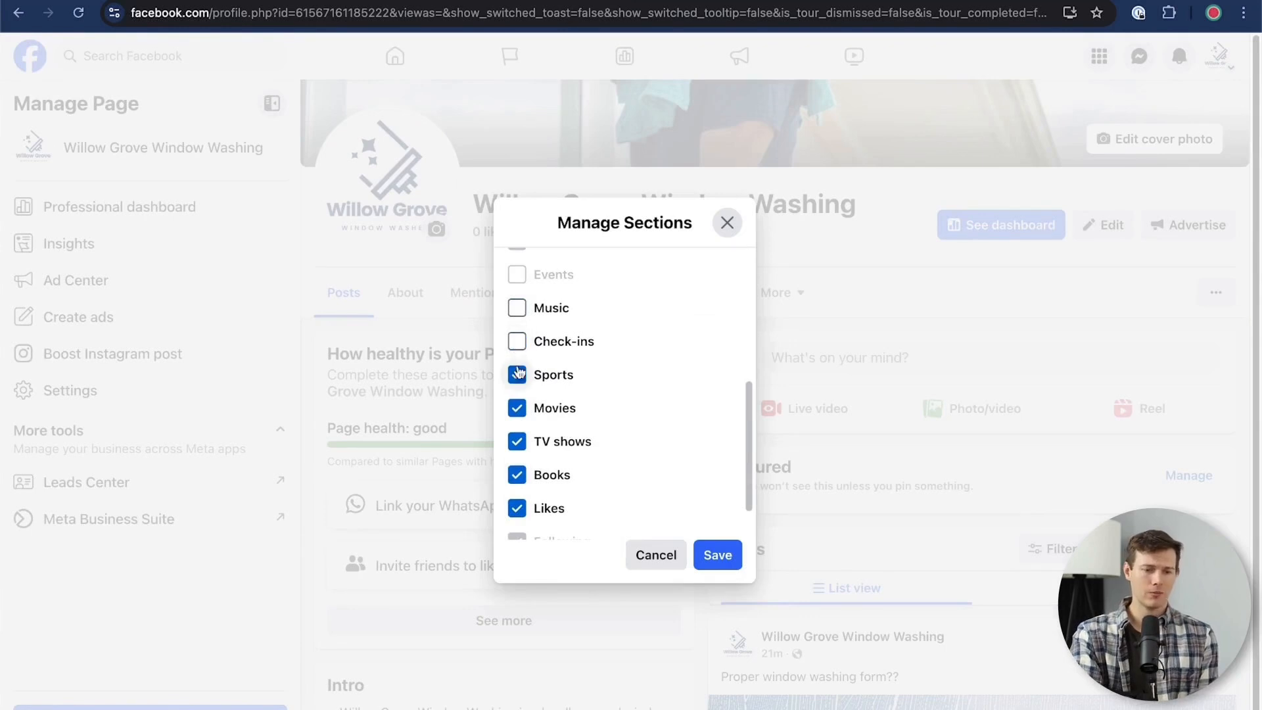
pyautogui.click(517, 374)
pyautogui.click(517, 408)
pyautogui.click(517, 441)
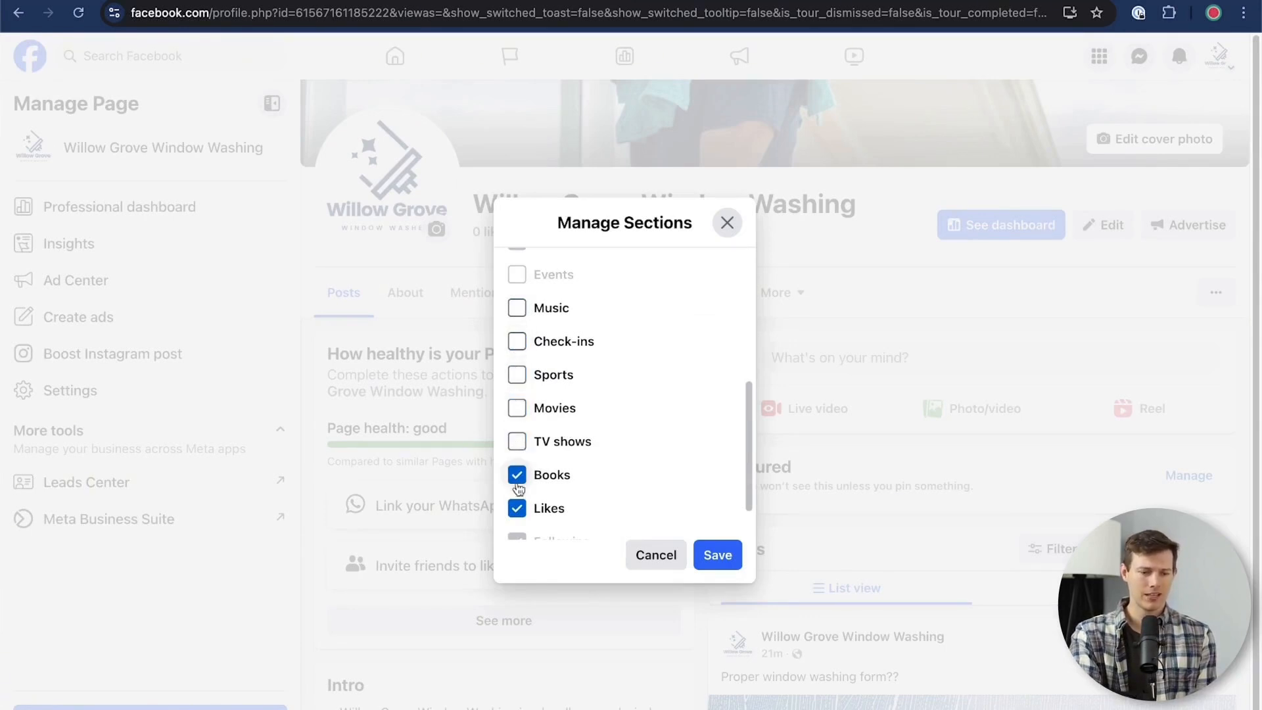
pyautogui.click(518, 476)
pyautogui.click(518, 508)
pyautogui.scroll(-2, 709, 428)
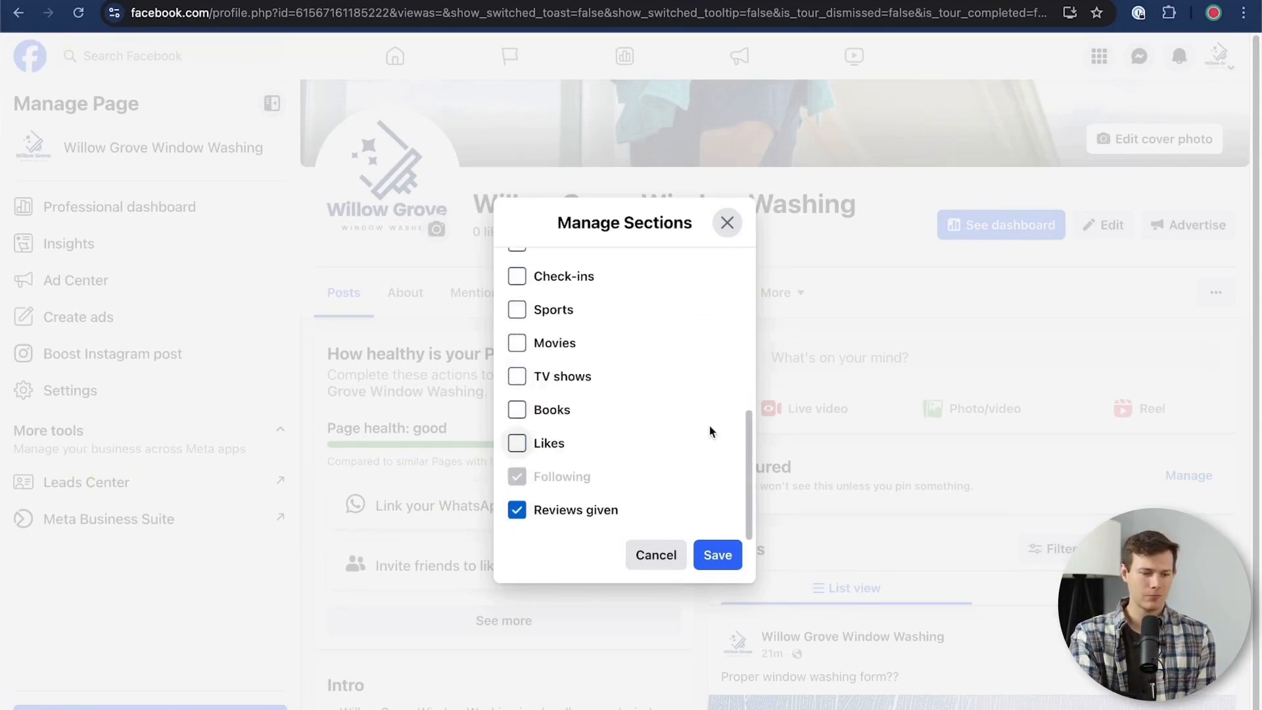
pyautogui.click(518, 510)
pyautogui.scroll(5, 590, 440)
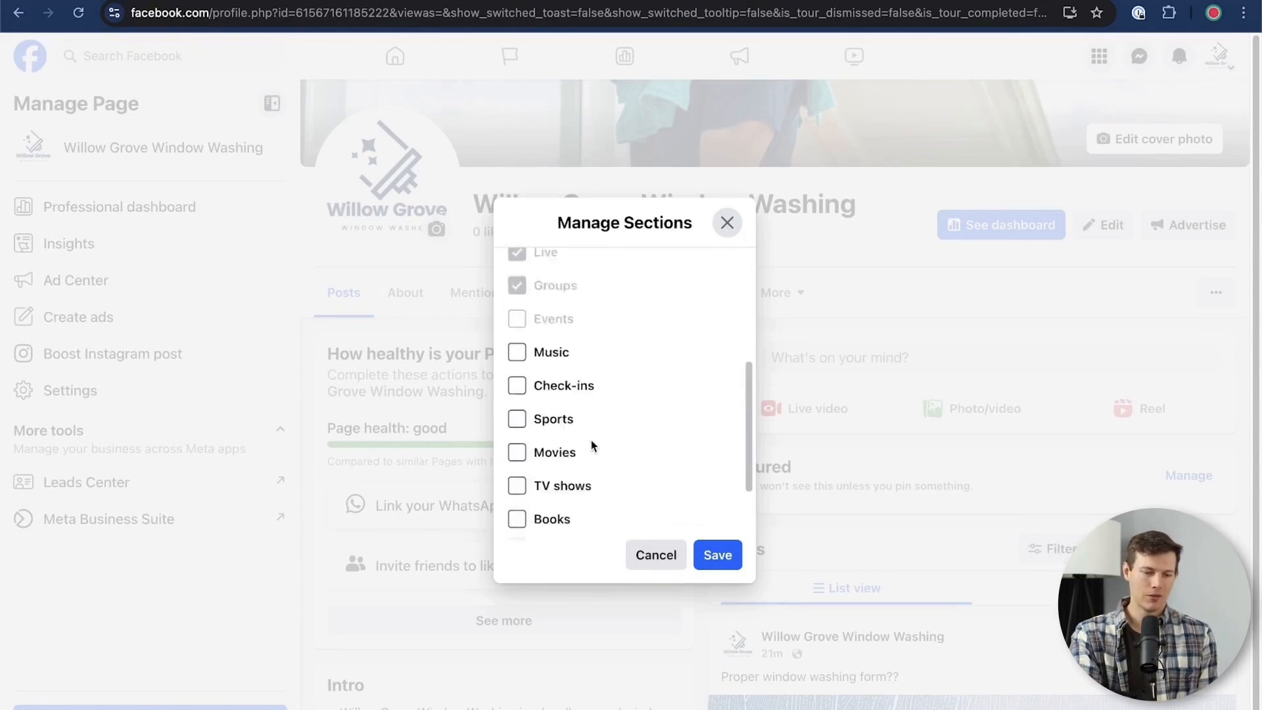
pyautogui.click(712, 557)
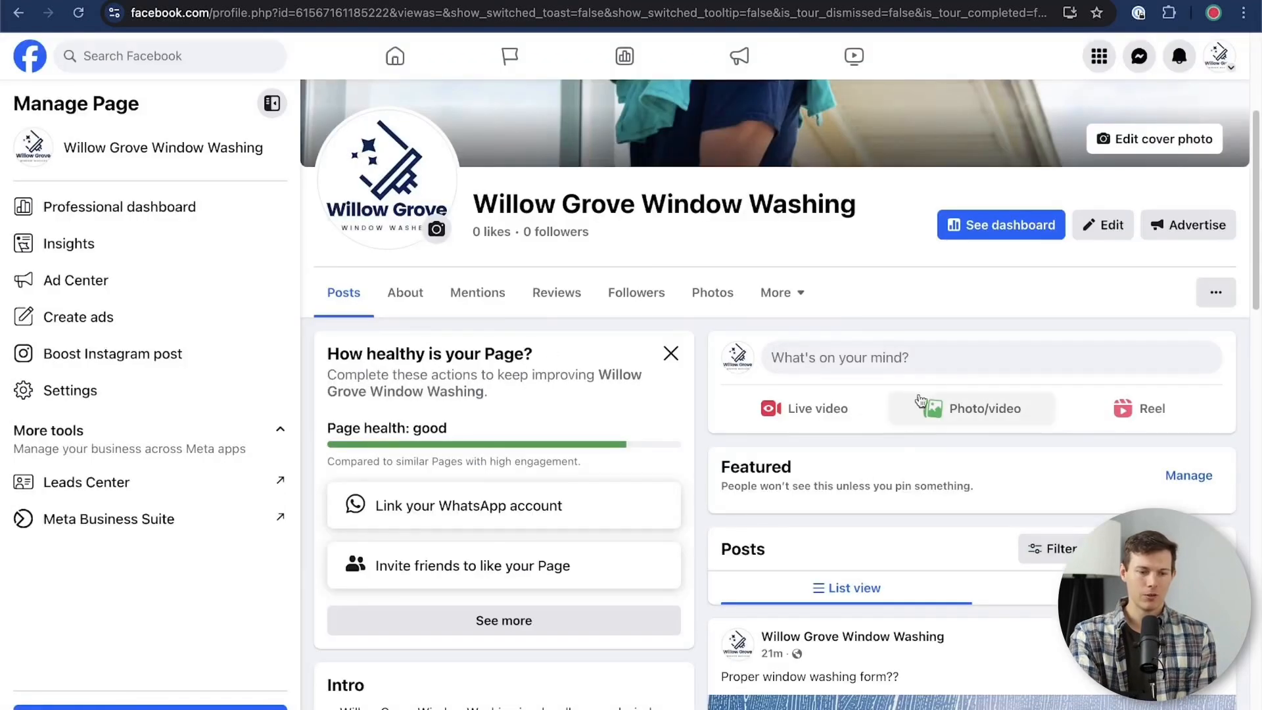
pyautogui.click(802, 292)
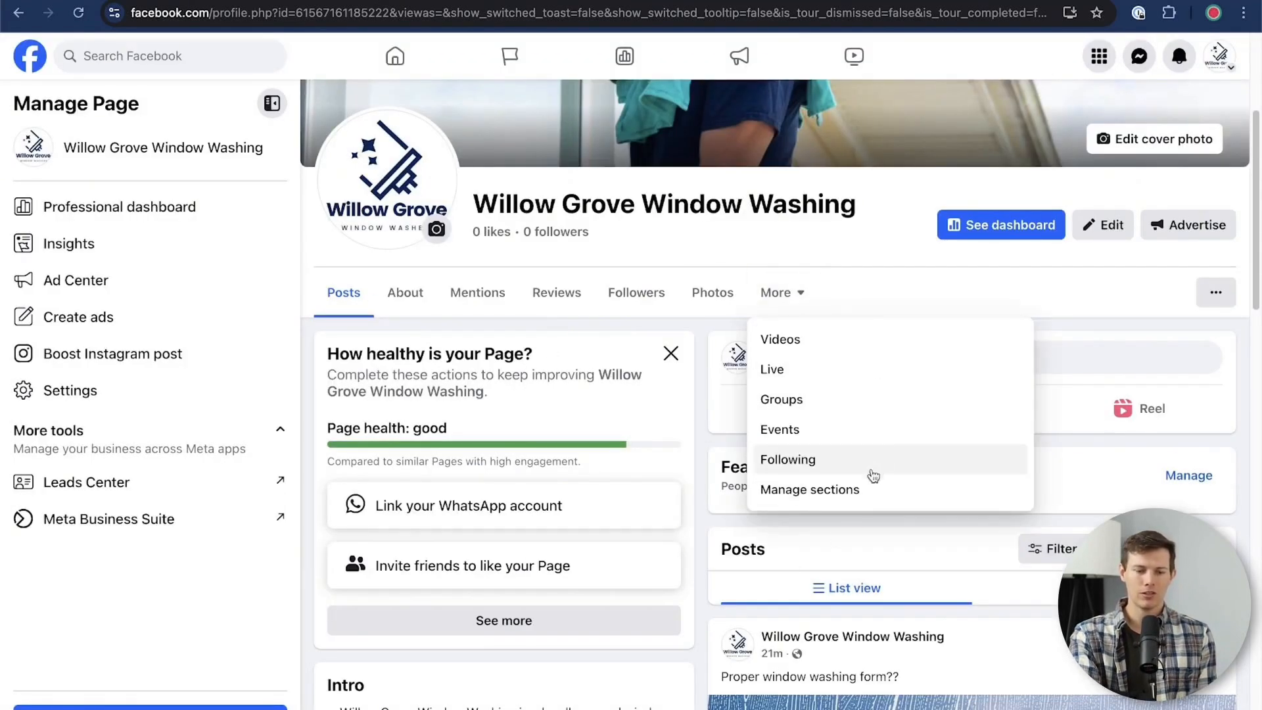
pyautogui.click(843, 305)
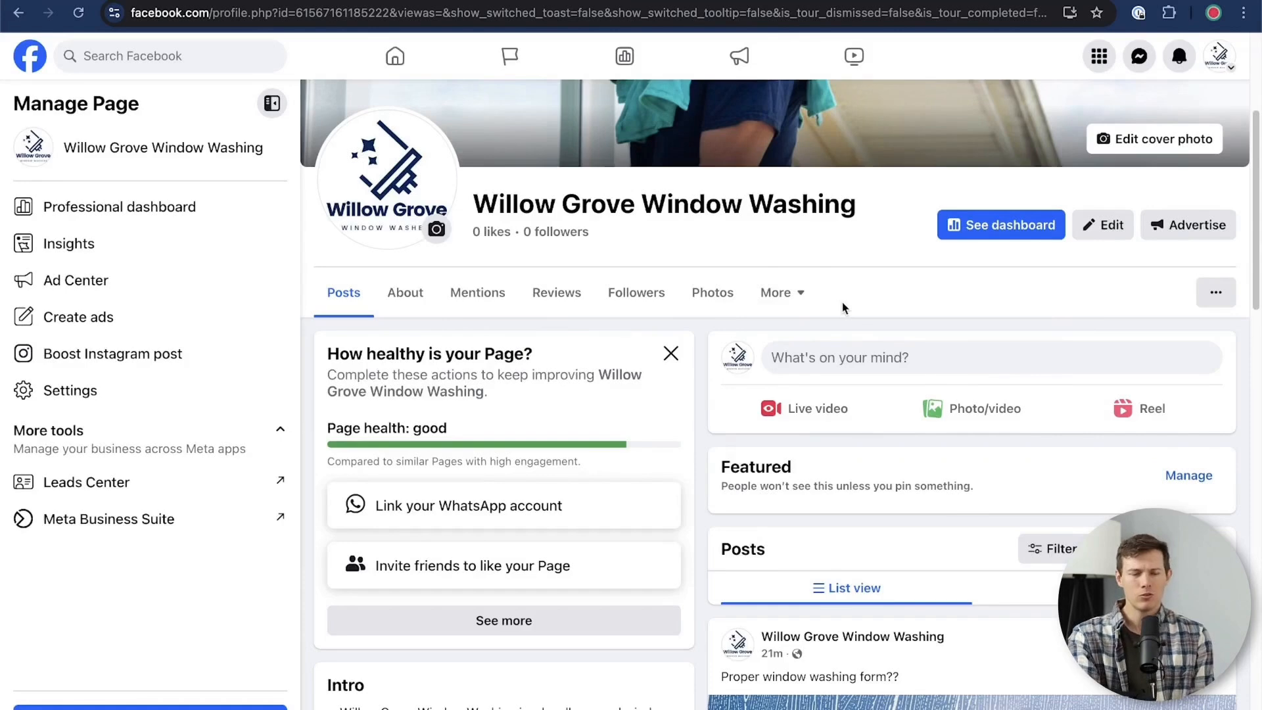
# Check the Page's Reviews section and examine the Manage Sections list of shown sections, leaving it without saving
pyautogui.click(447, 289)
pyautogui.click(563, 415)
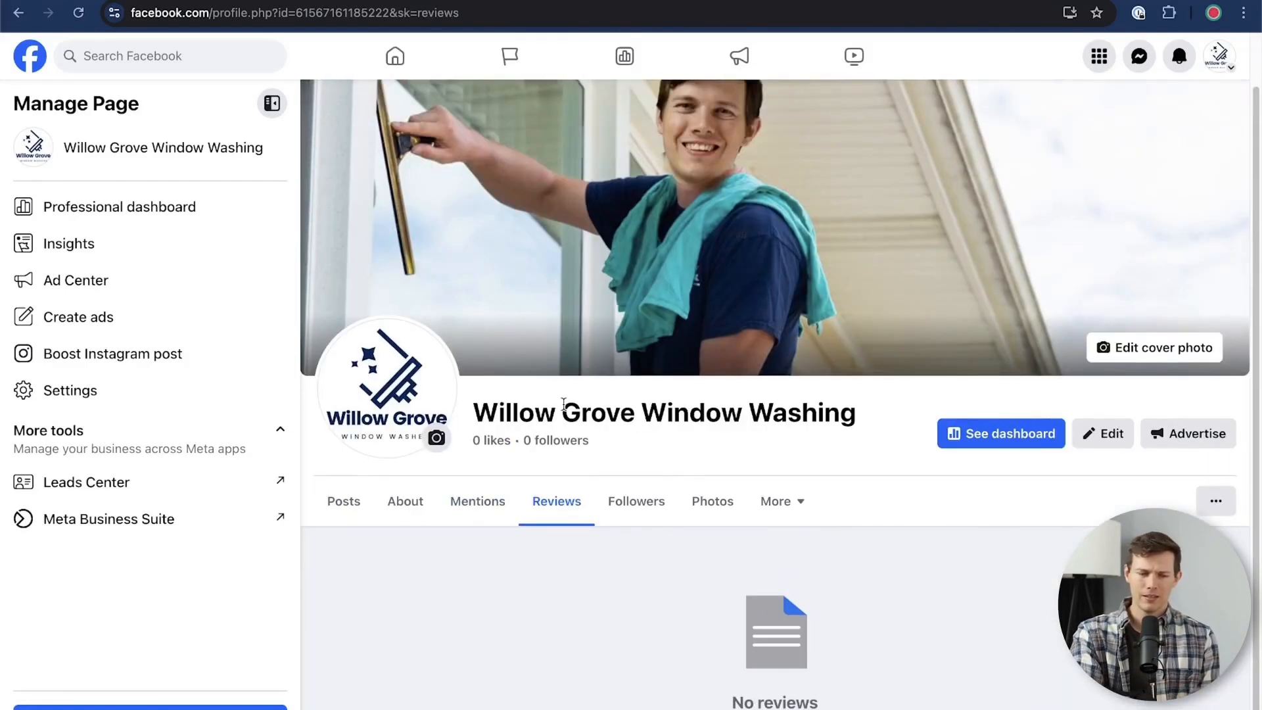
pyautogui.click(801, 509)
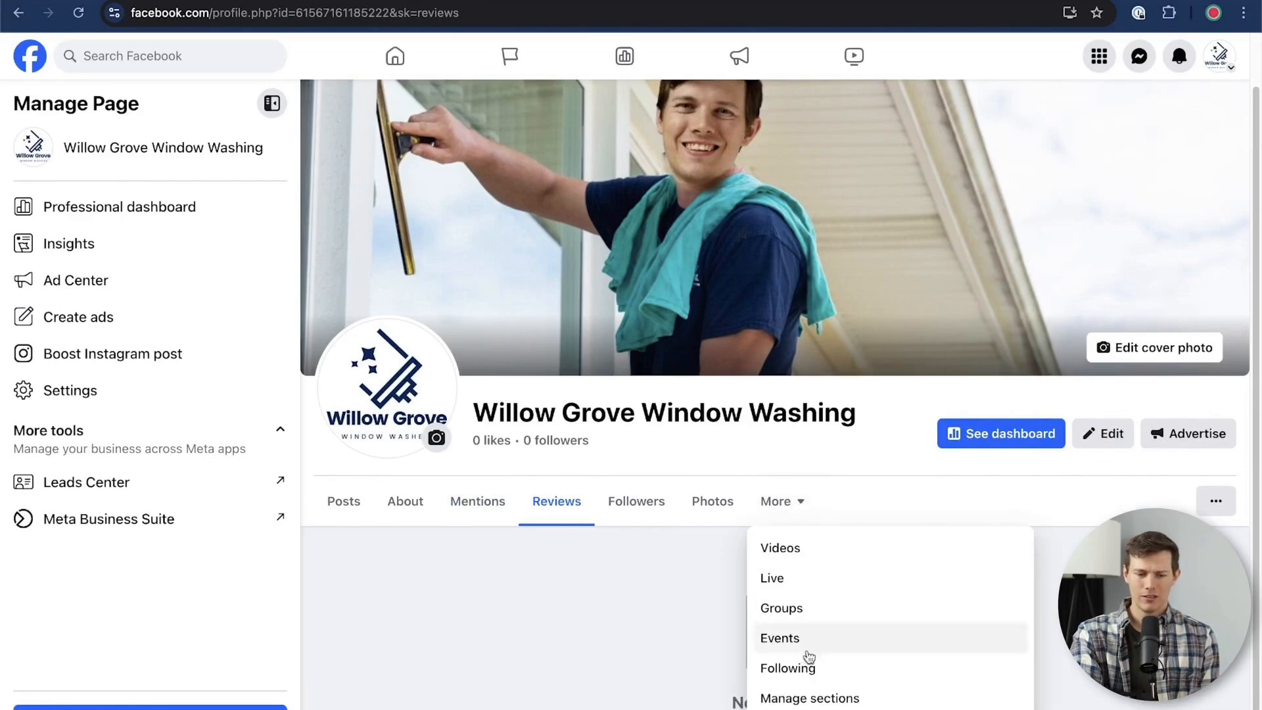
pyautogui.click(892, 704)
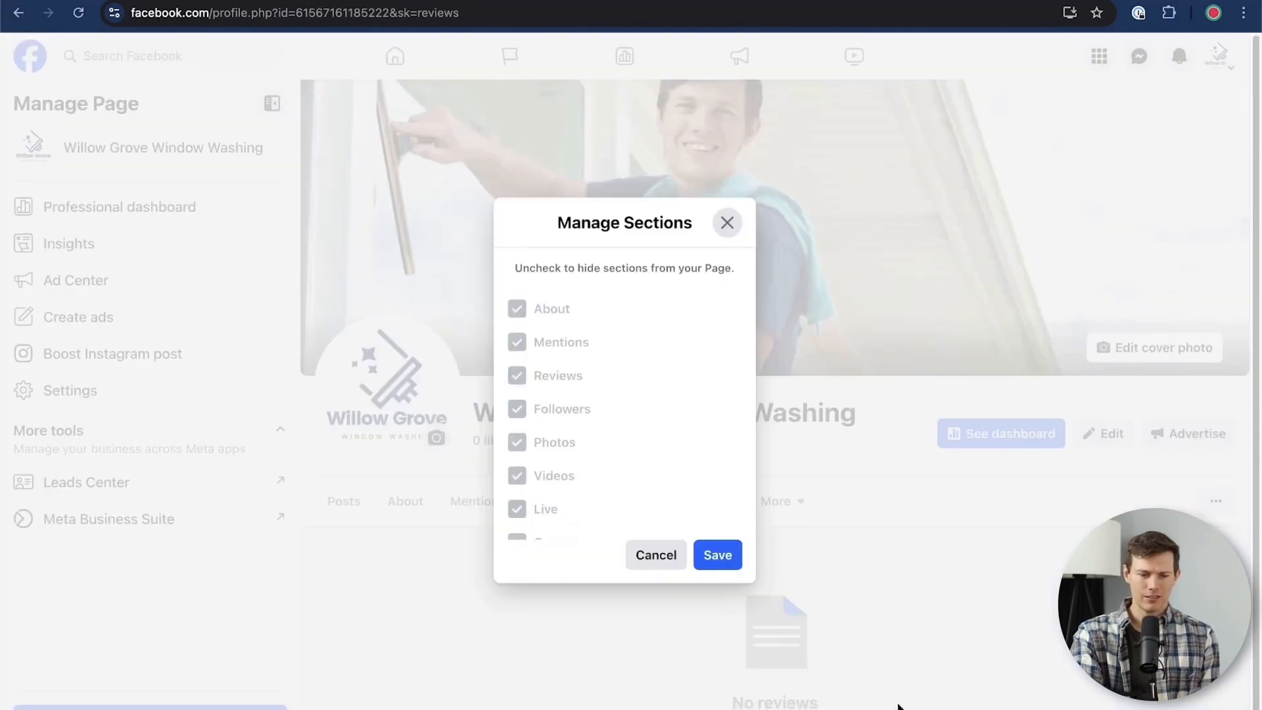
pyautogui.scroll(-5, 550, 408)
pyautogui.click(653, 555)
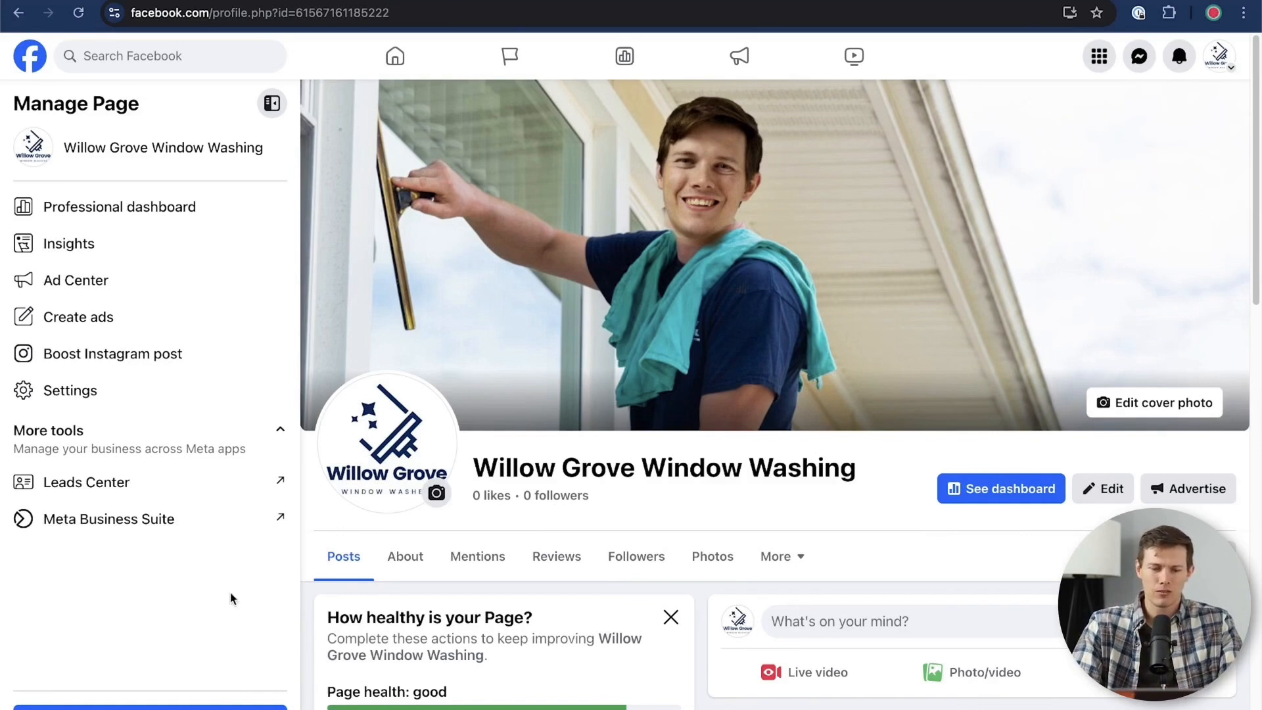
# Set the Page's username to willowgrovewindowwashing through the Name entry in the Page setup settings and save the change
pyautogui.click(78, 390)
pyautogui.scroll(-1, 118, 484)
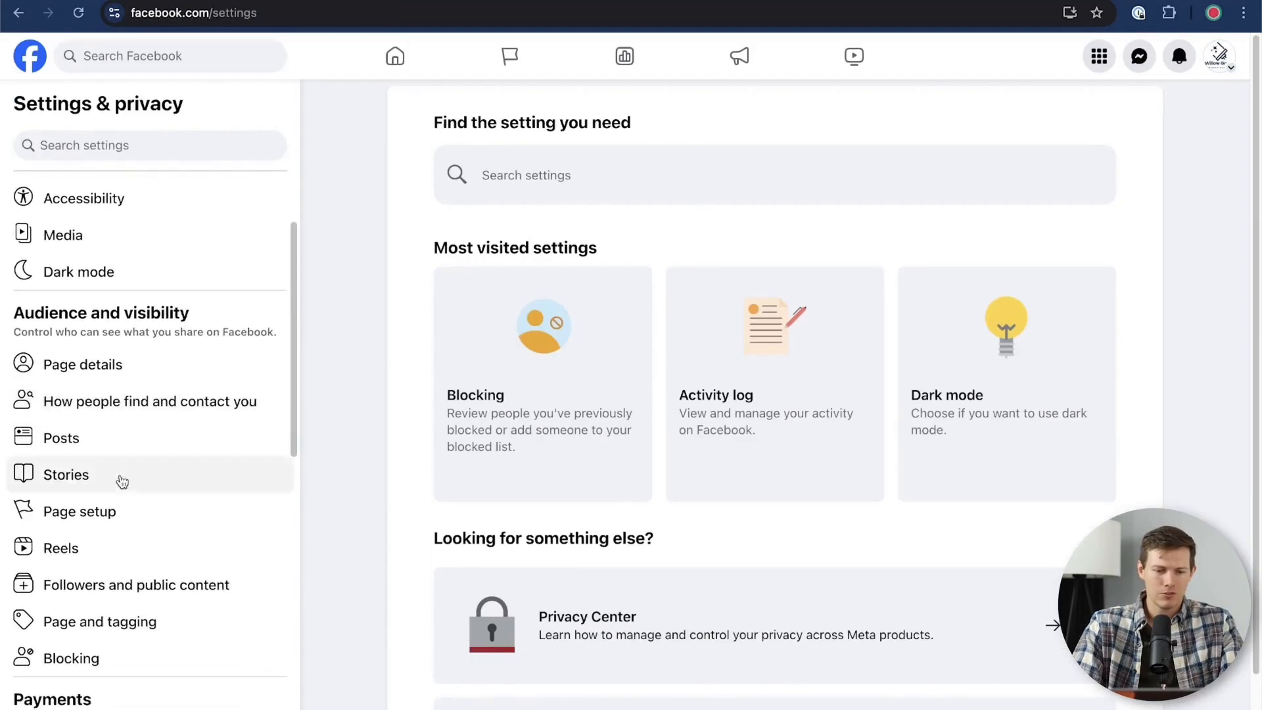
pyautogui.click(89, 513)
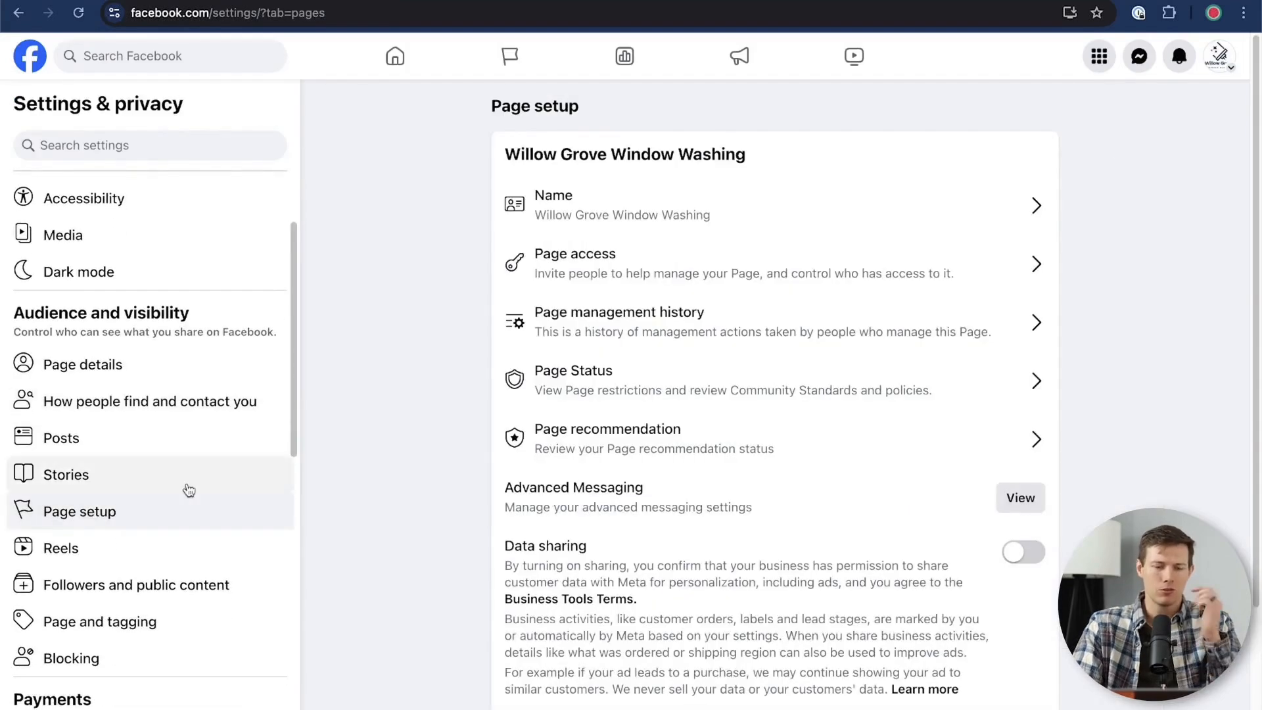
pyautogui.click(702, 209)
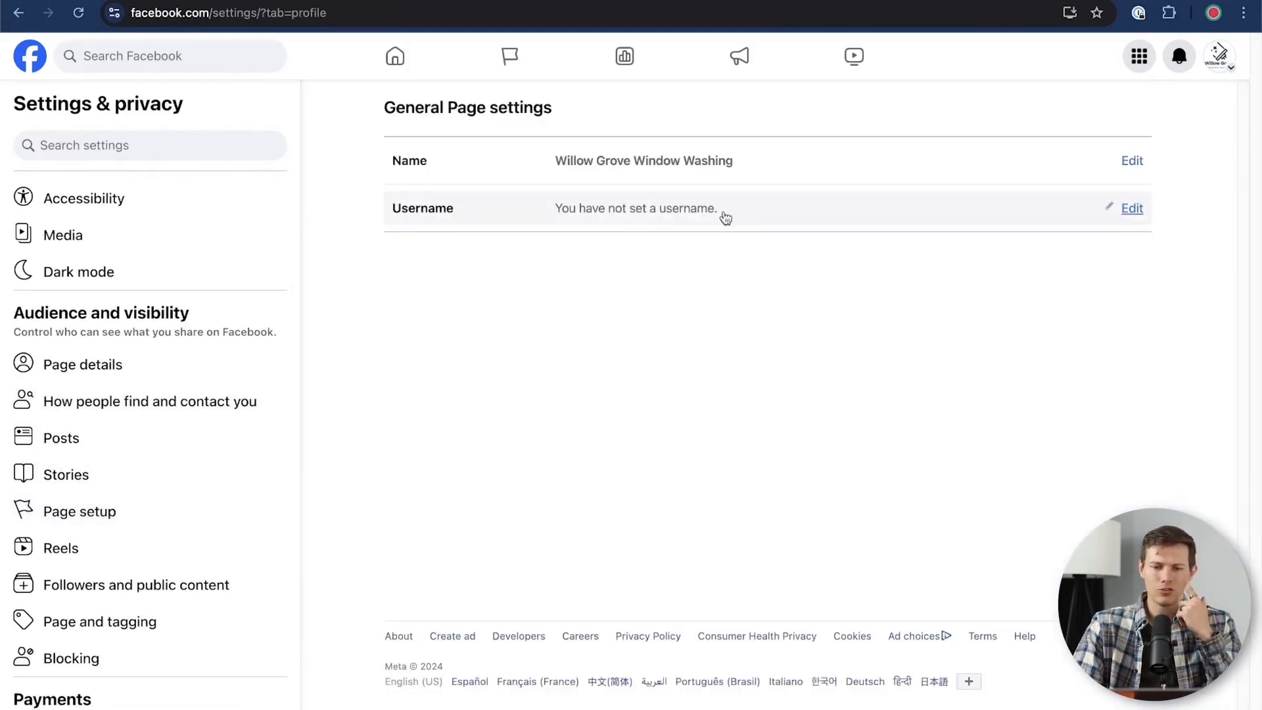
pyautogui.click(1132, 209)
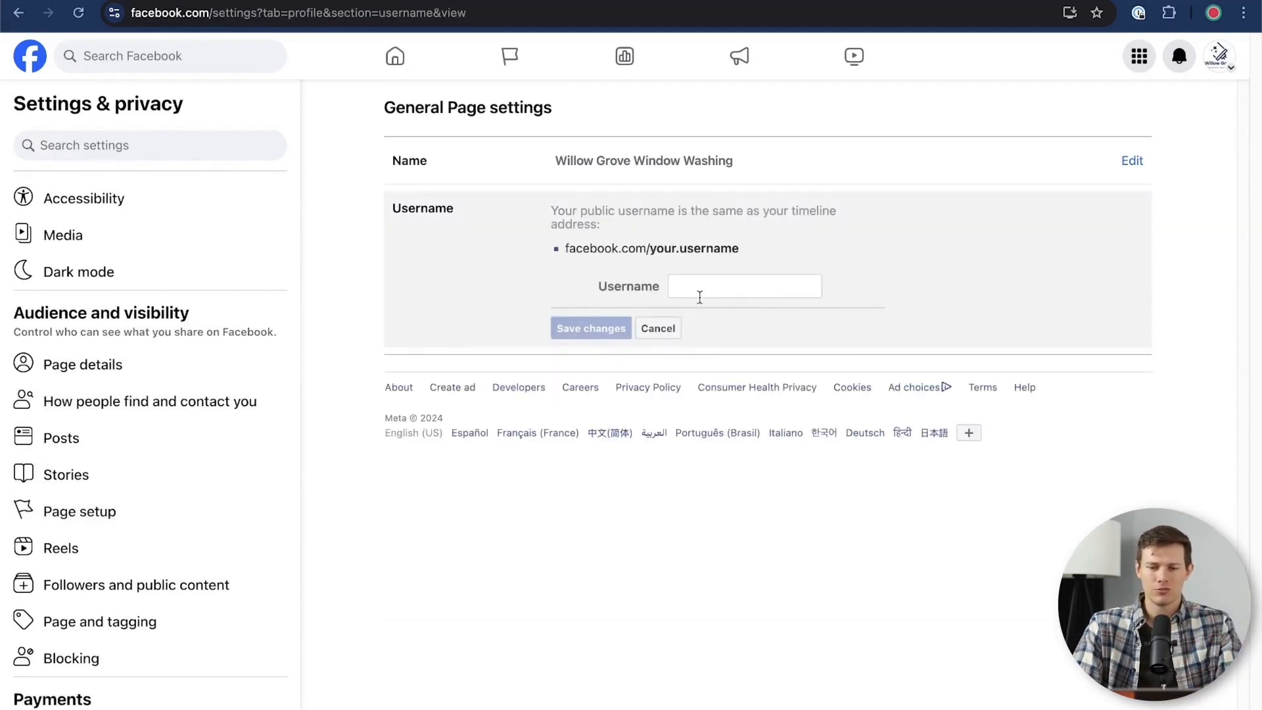
pyautogui.click(703, 292)
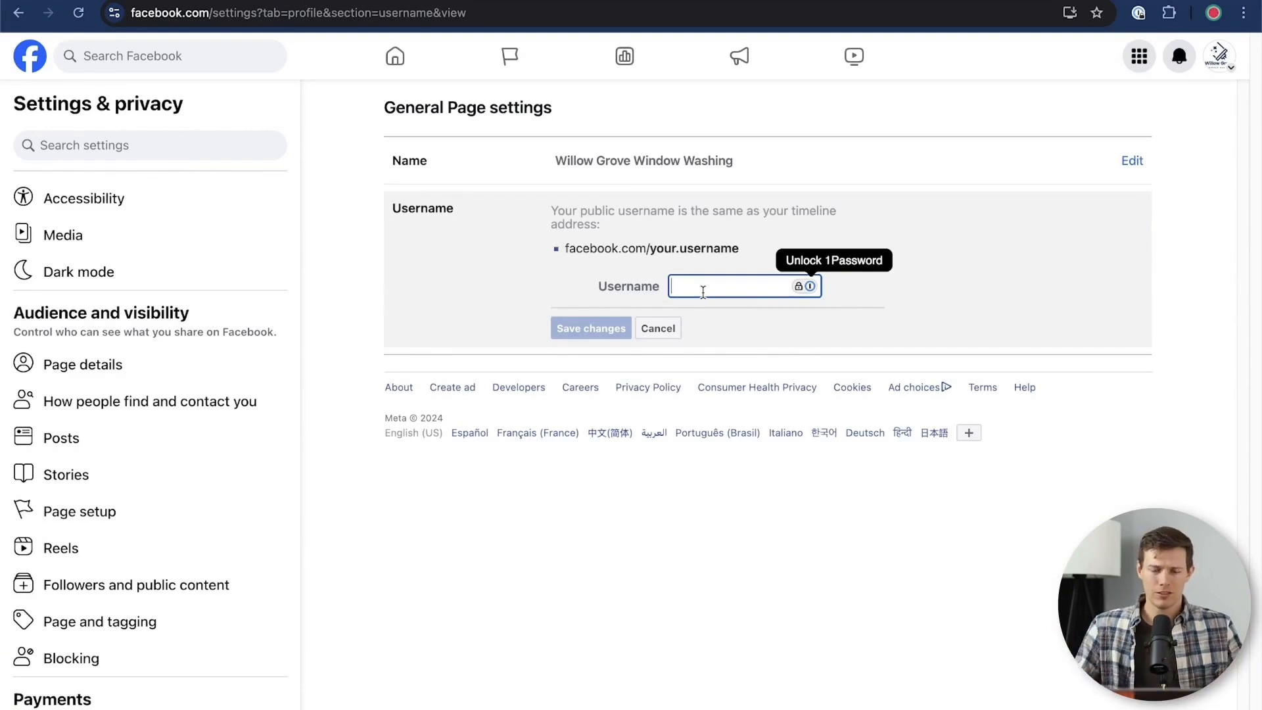
pyautogui.write('w')
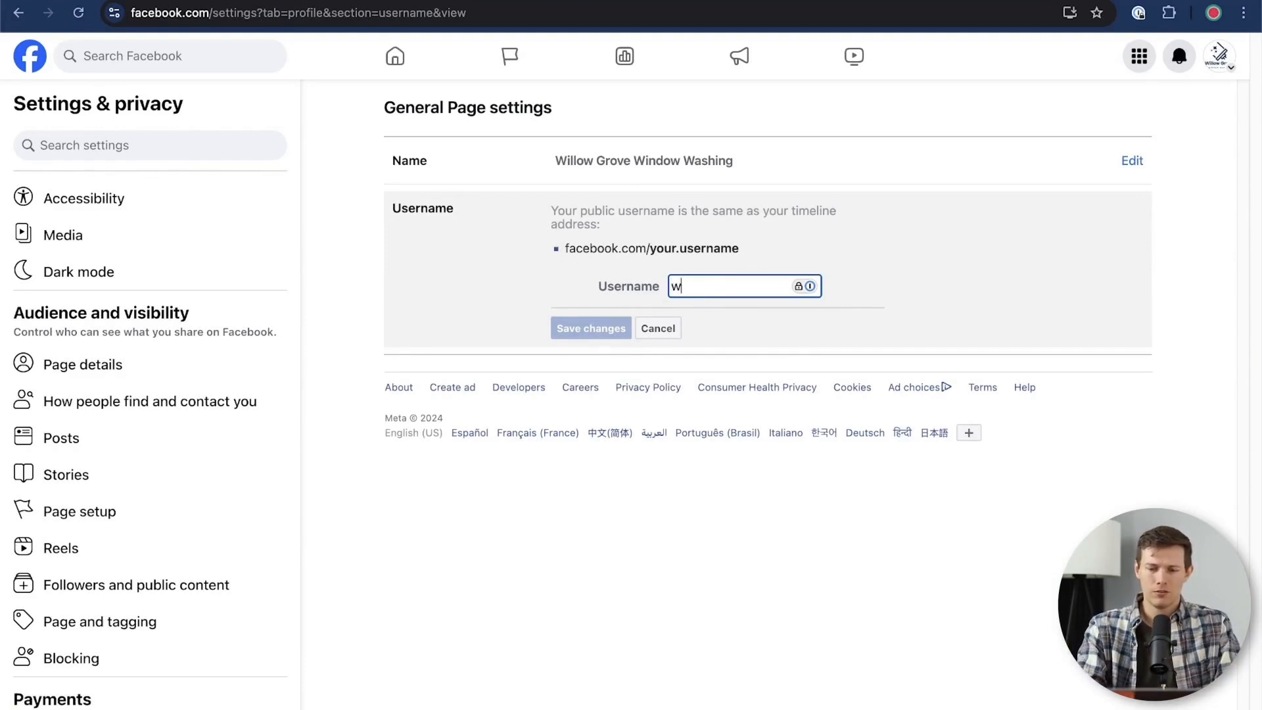
pyautogui.write('illowgrovewindowwashing')
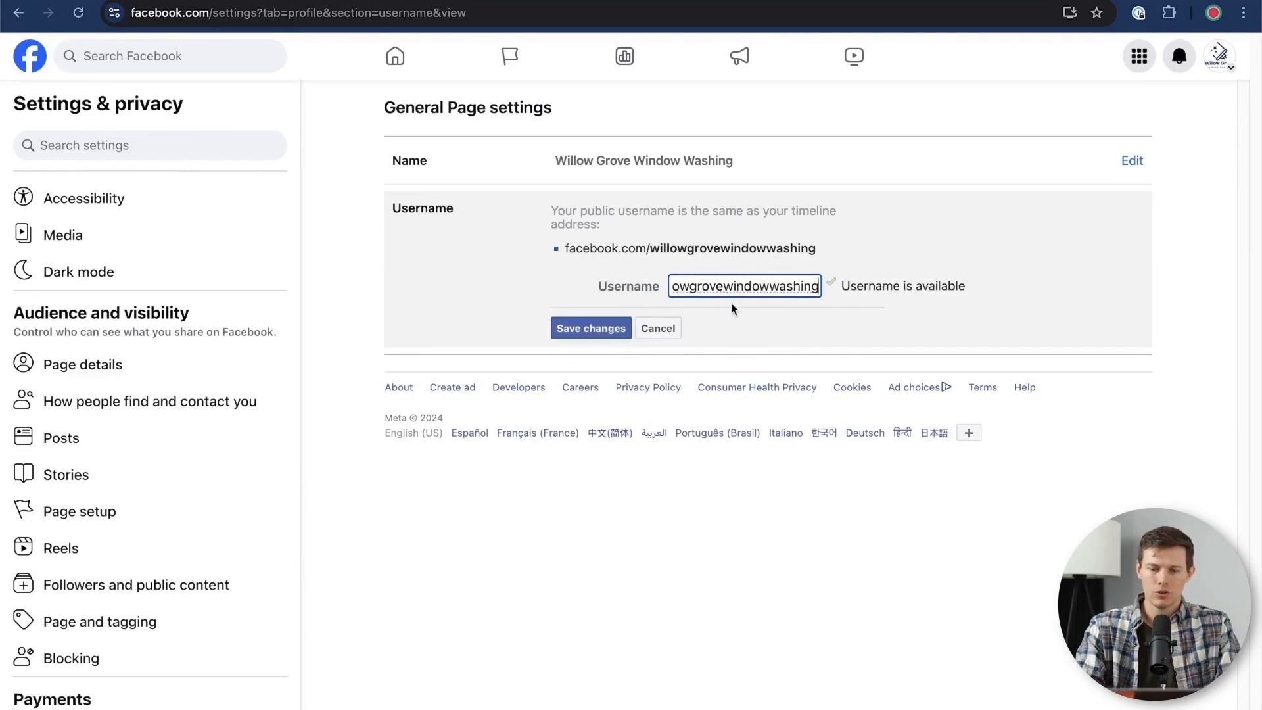
pyautogui.click(574, 332)
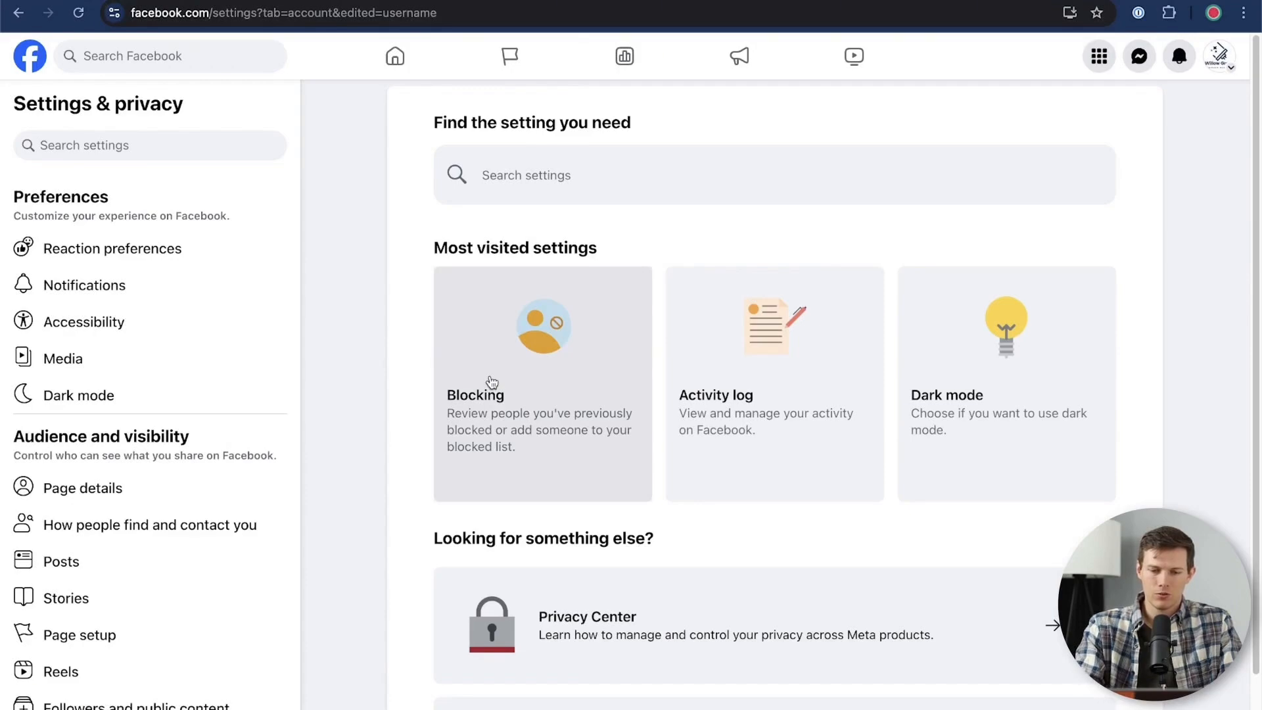
# Open a private browser window and go to facebook.com/willowgrovewindowwashing
pyautogui.press('super+shift+n')
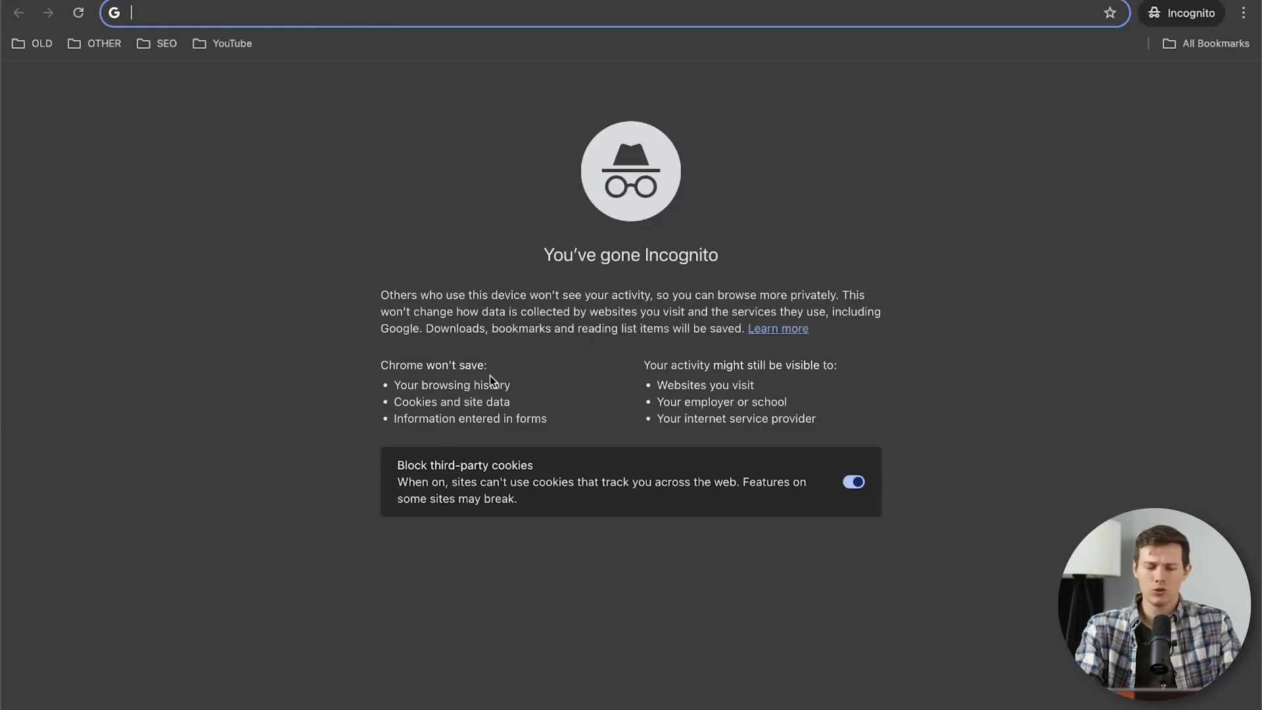
pyautogui.write('s')
pyautogui.press('BackSpace')
pyautogui.press('BackSpace')
pyautogui.write('facebook.com')
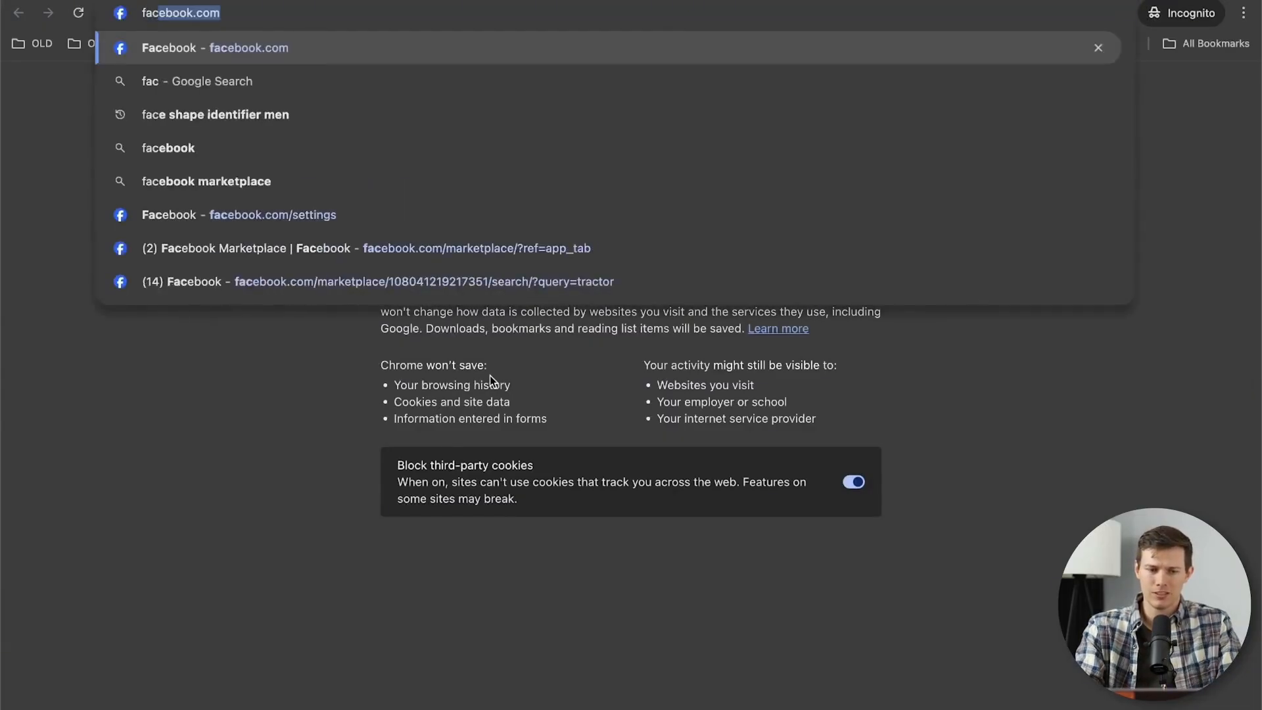
pyautogui.press('Right')
pyautogui.write('/will')
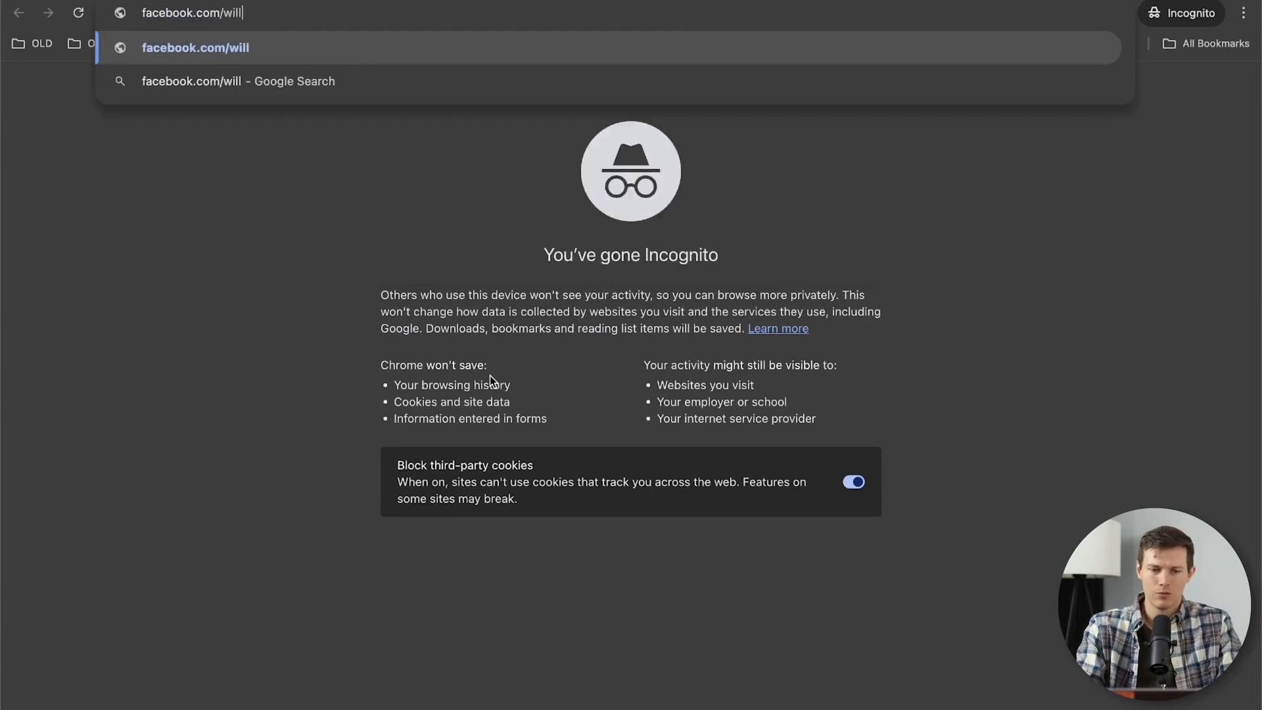
pyautogui.write('owgrovewindow')
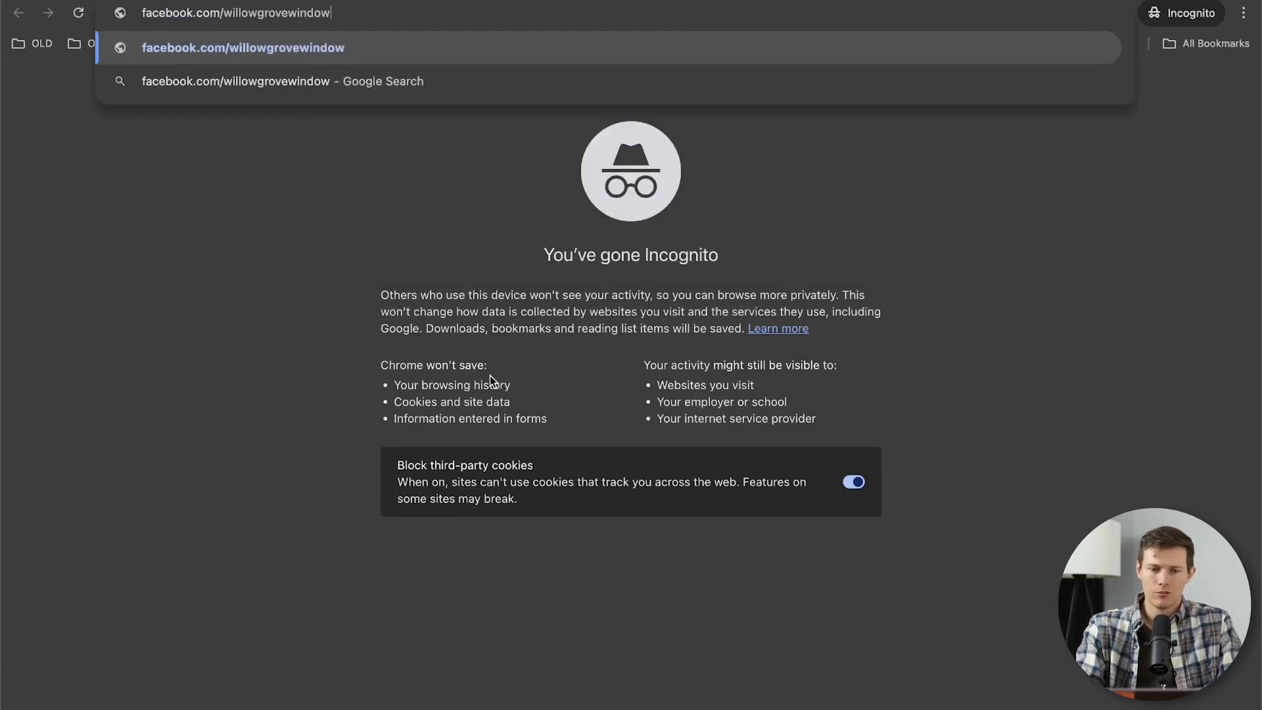
pyautogui.write('washing')
pyautogui.press('Return')
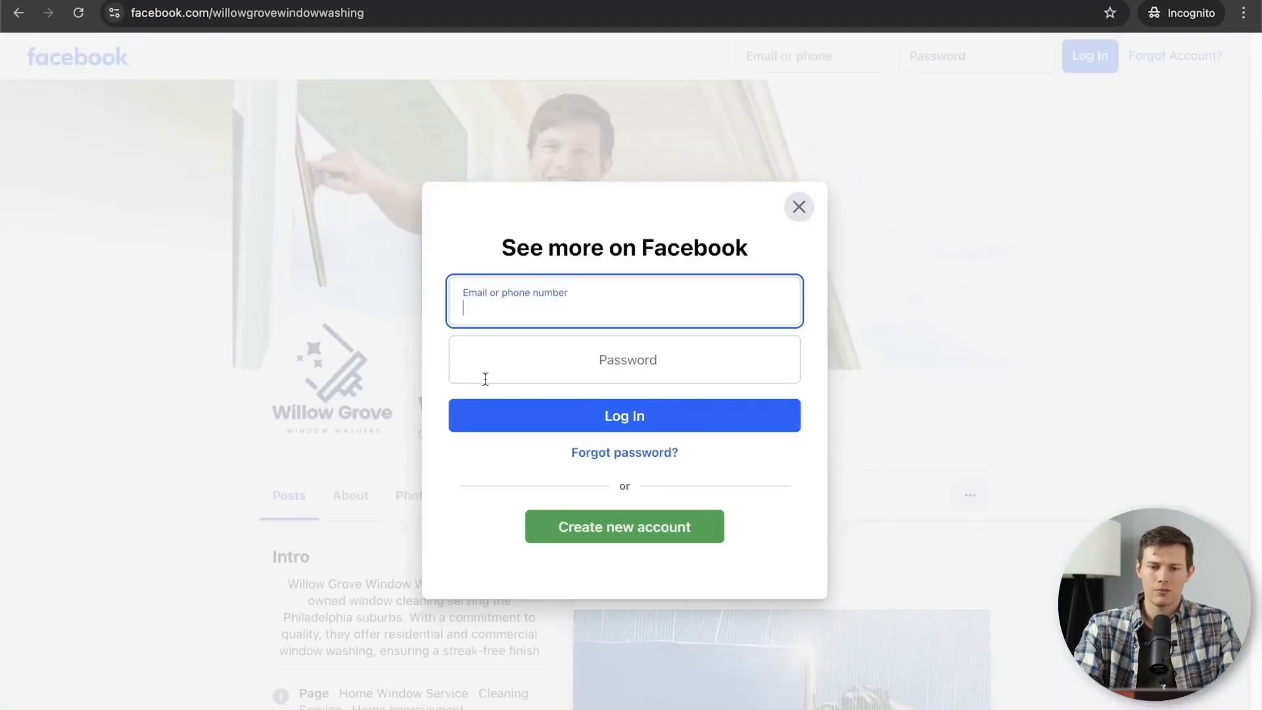
# Dismiss the login prompt and look over the public Page's intro and posts as a logged-out visitor
pyautogui.click(799, 207)
pyautogui.scroll(-8, 737, 509)
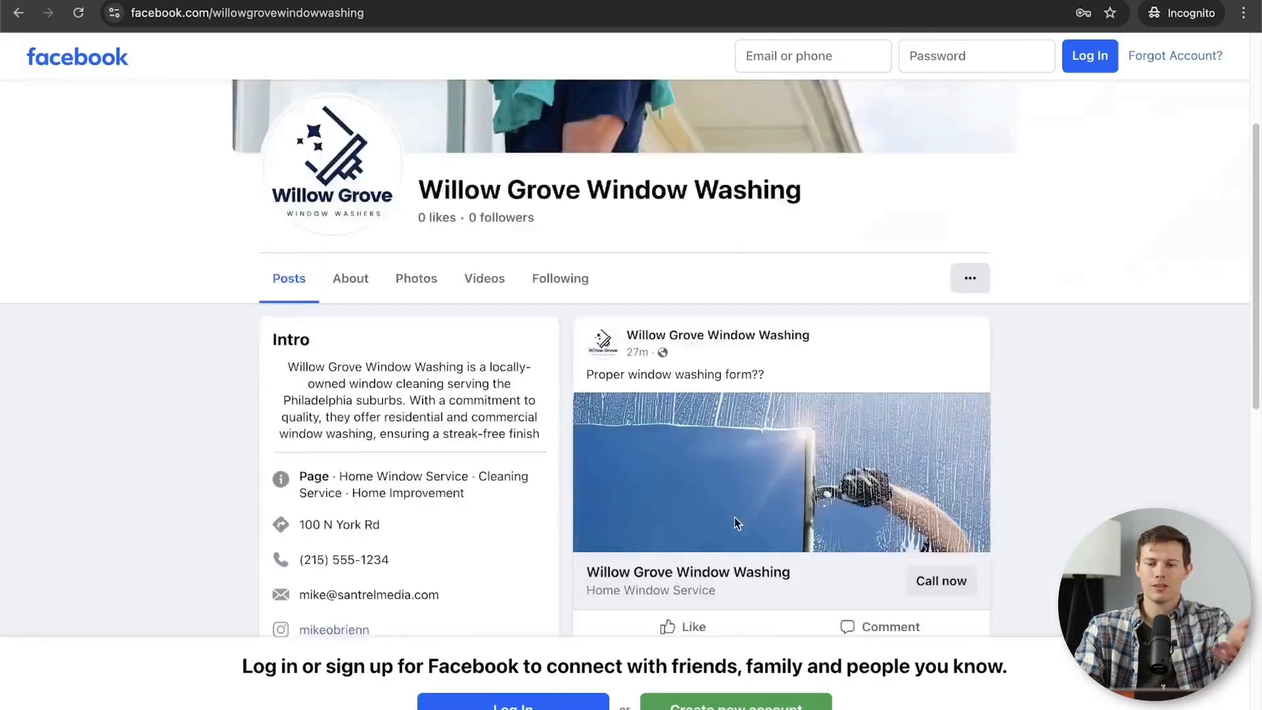
pyautogui.scroll(-2, 735, 522)
pyautogui.scroll(10, 734, 524)
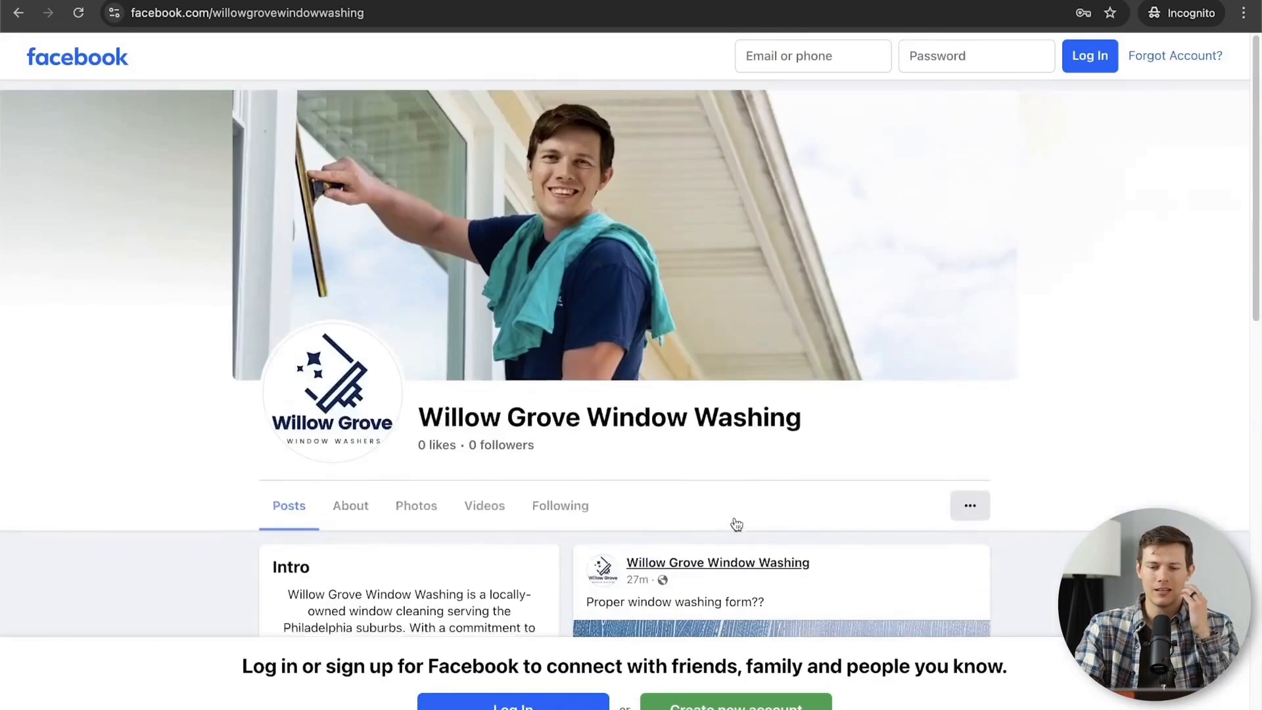
pyautogui.click(283, 13)
pyautogui.hotkey('ctrl', 'c')
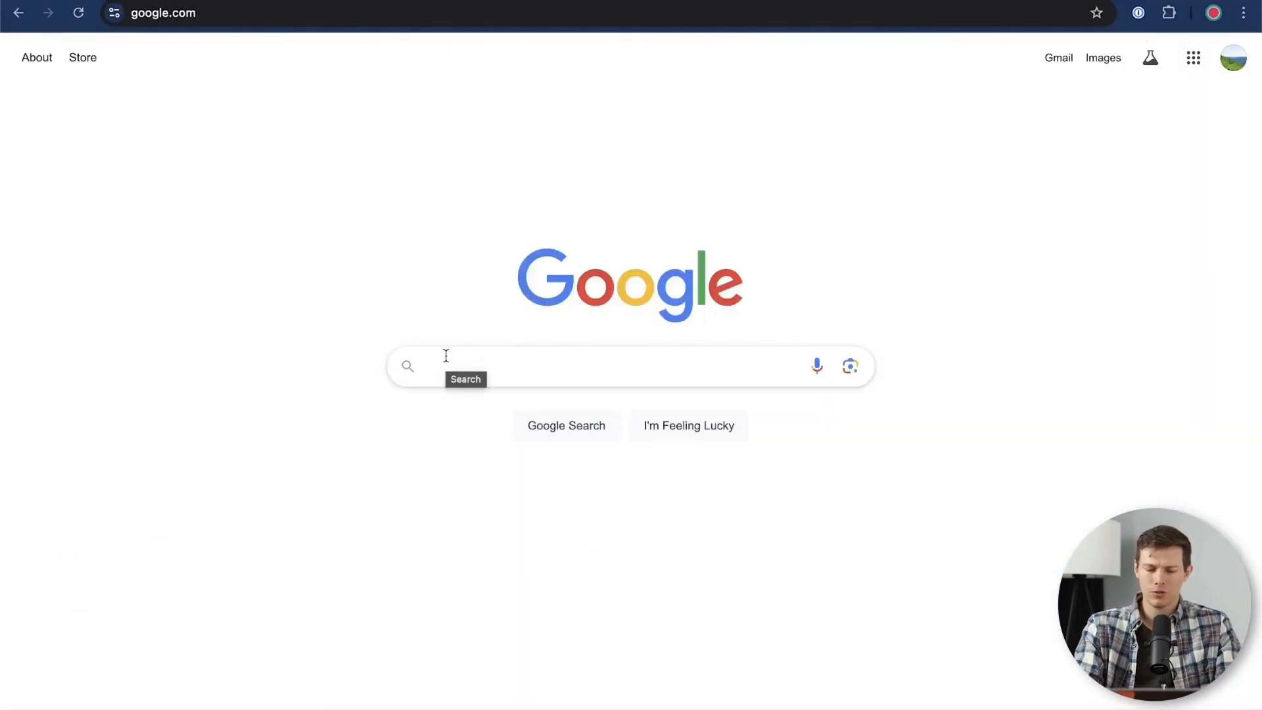
# Search Google for "qr code generator" in the regular browser window and look through the results
pyautogui.write('qr code gne')
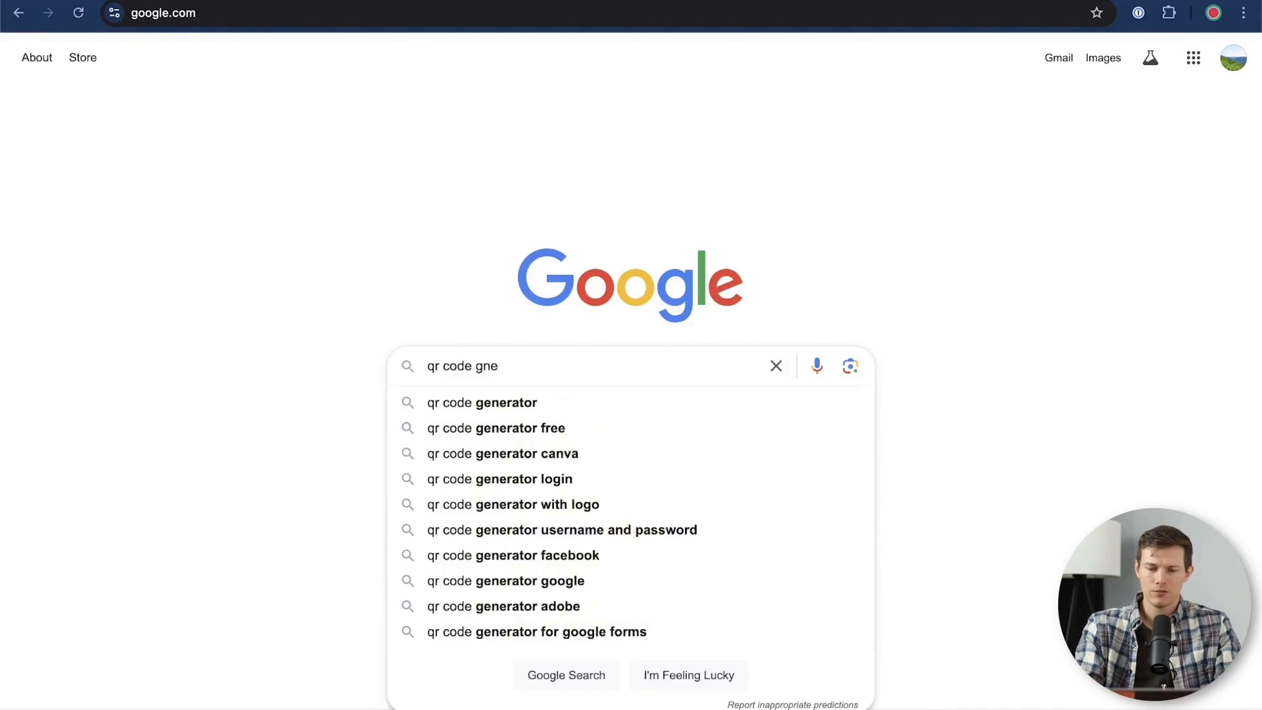
pyautogui.press('Down')
pyautogui.press('Return')
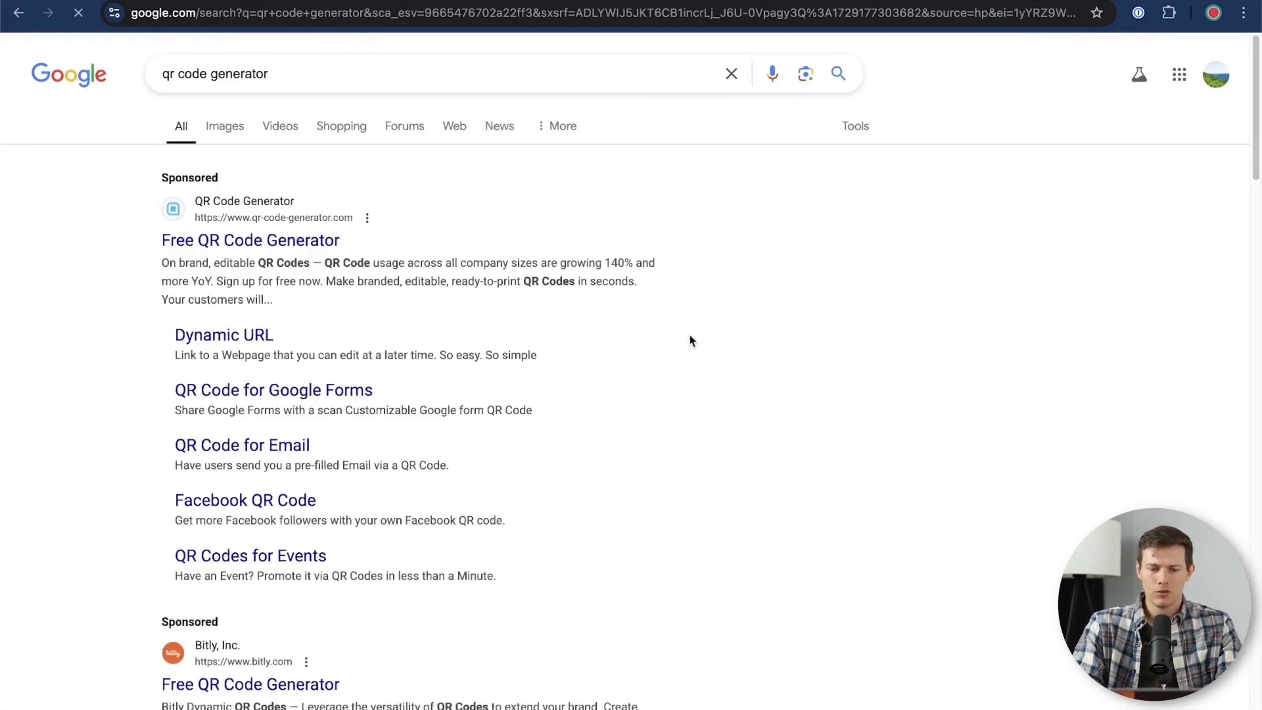
pyautogui.scroll(-7, 690, 341)
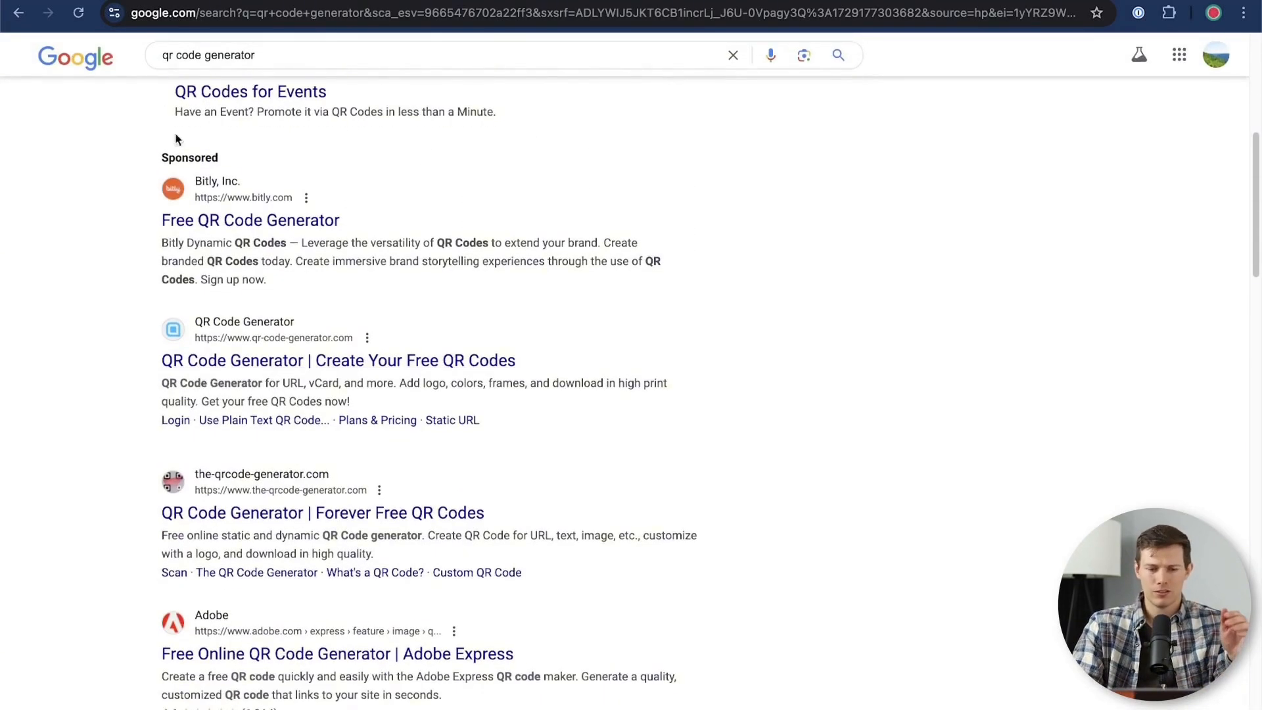
pyautogui.scroll(-2, 187, 418)
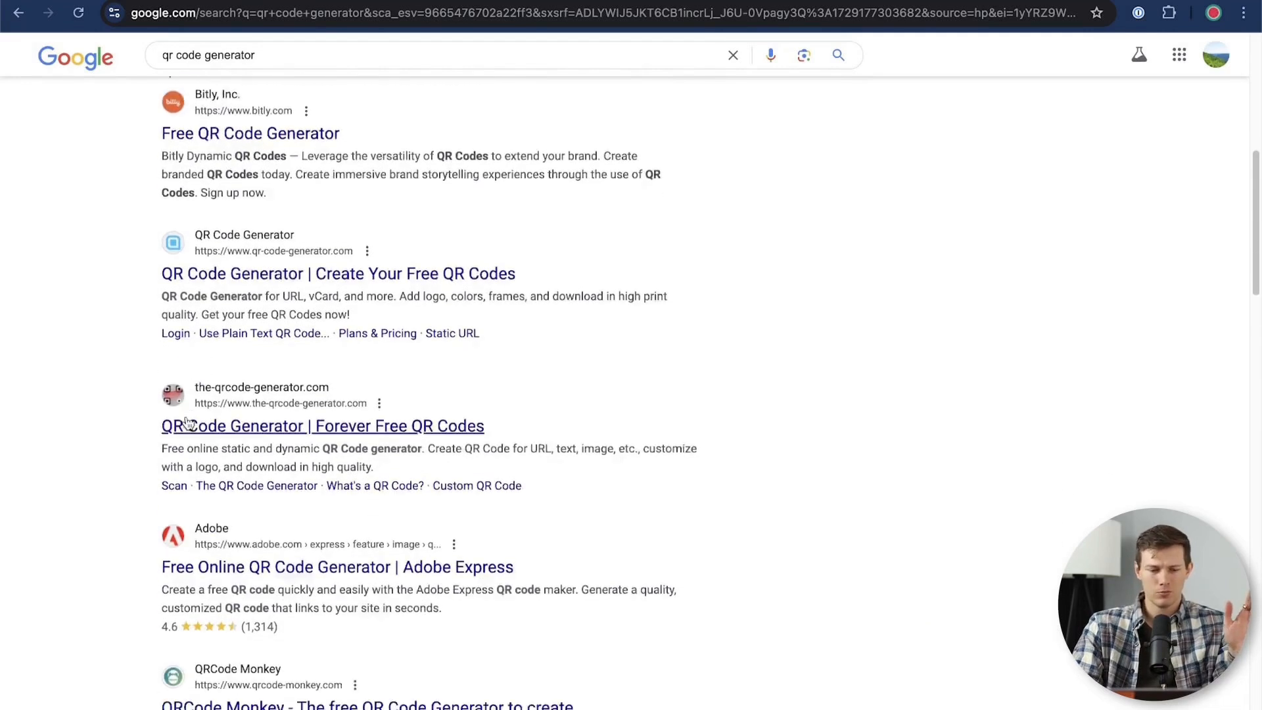
pyautogui.scroll(-1, 187, 424)
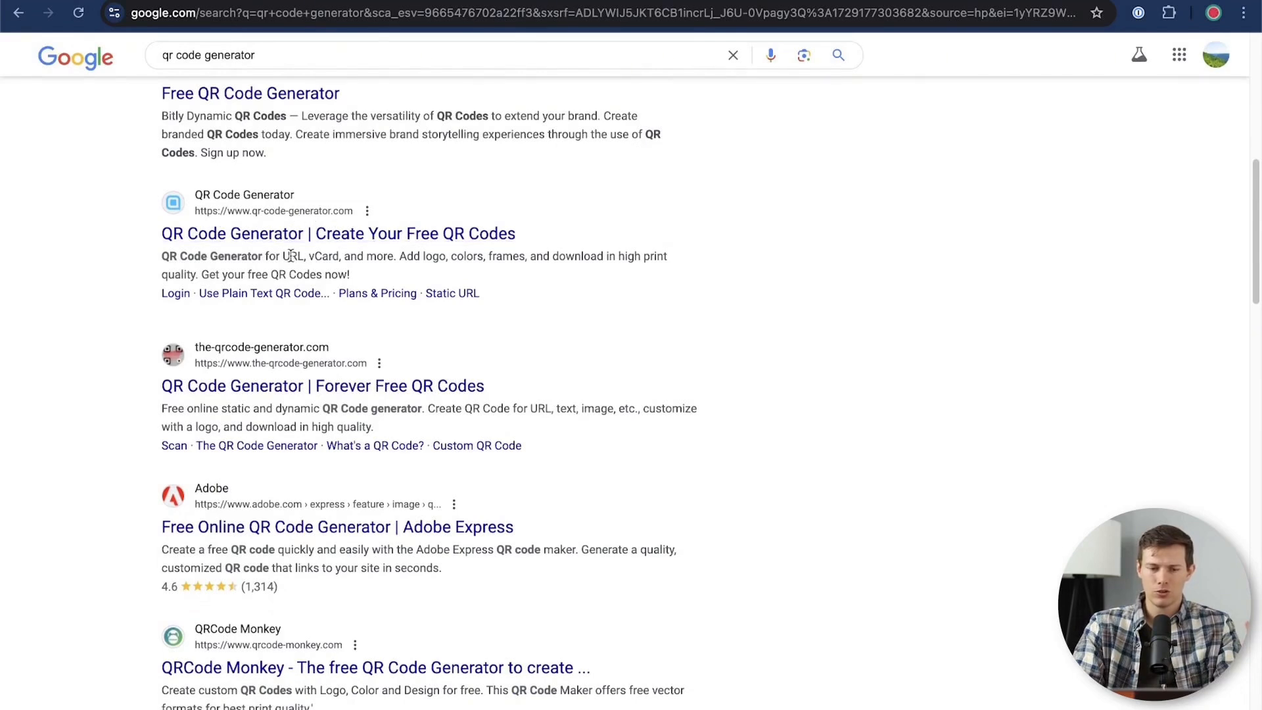
pyautogui.click(313, 237)
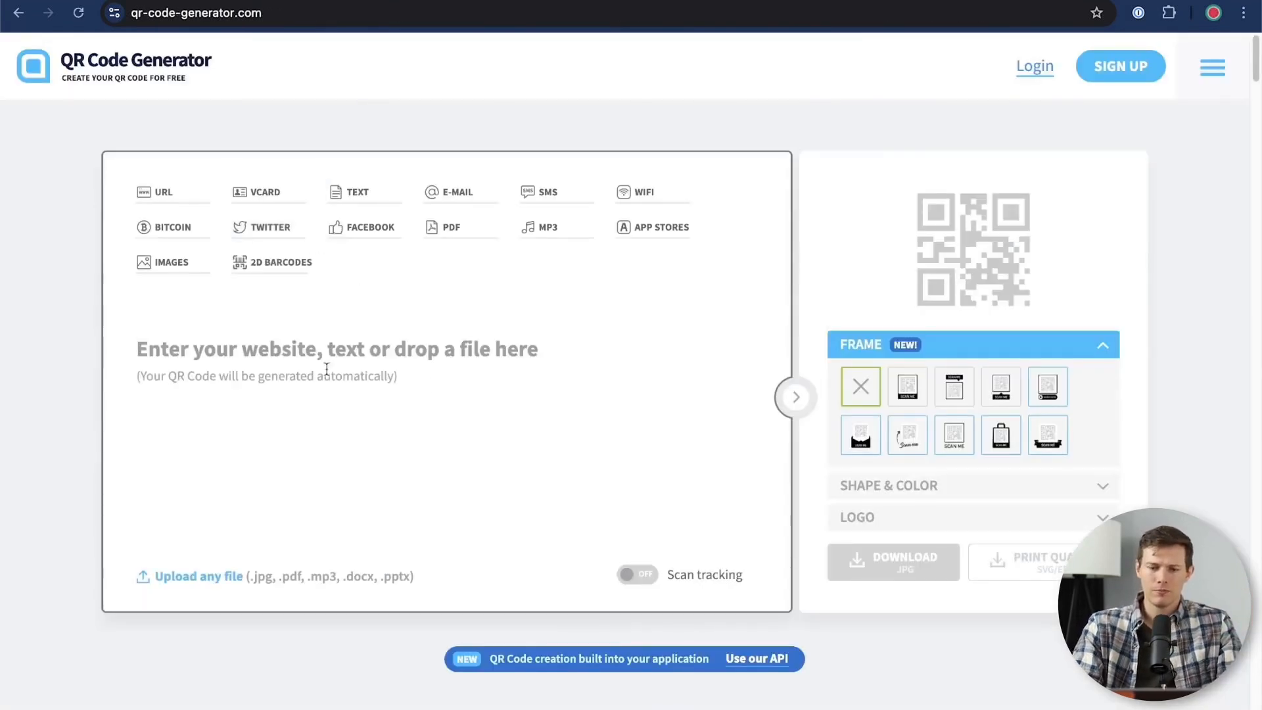
pyautogui.click(239, 350)
pyautogui.hotkey('ctrl', 'v')
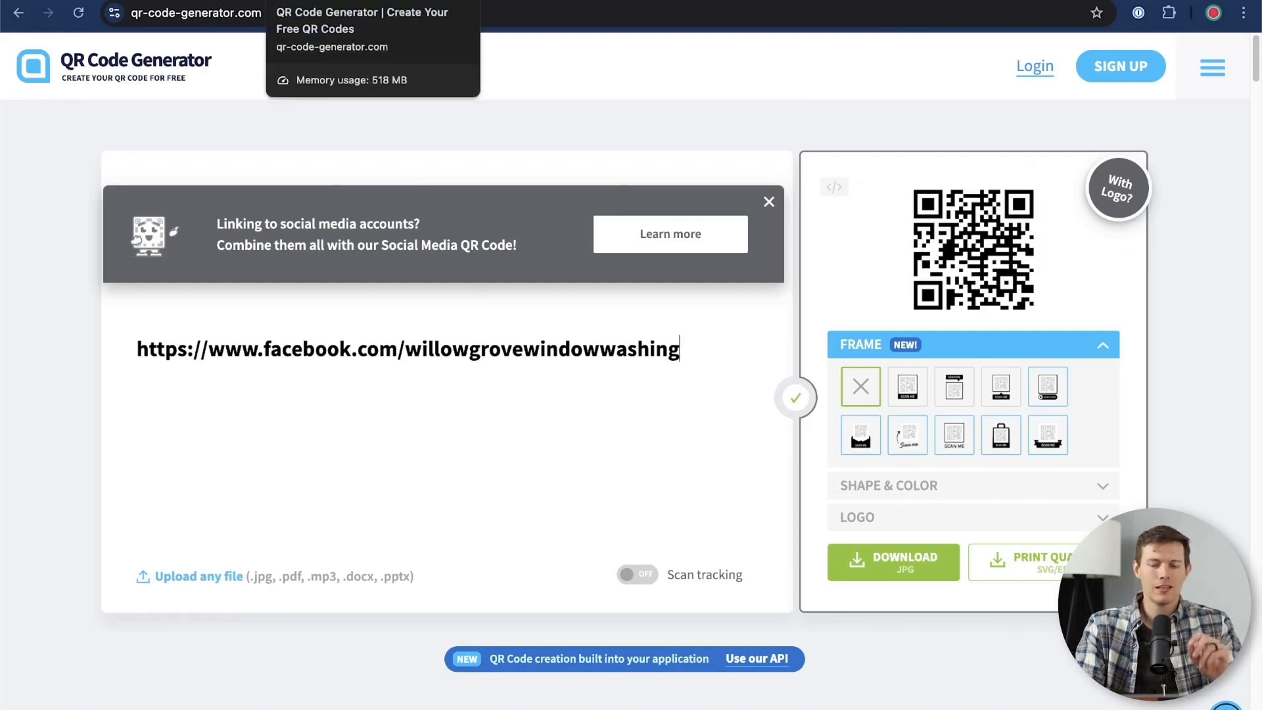
# Return to the Facebook settings and look through the categories, from audience and visibility to permissions and legal policies
pyautogui.click(164, 1)
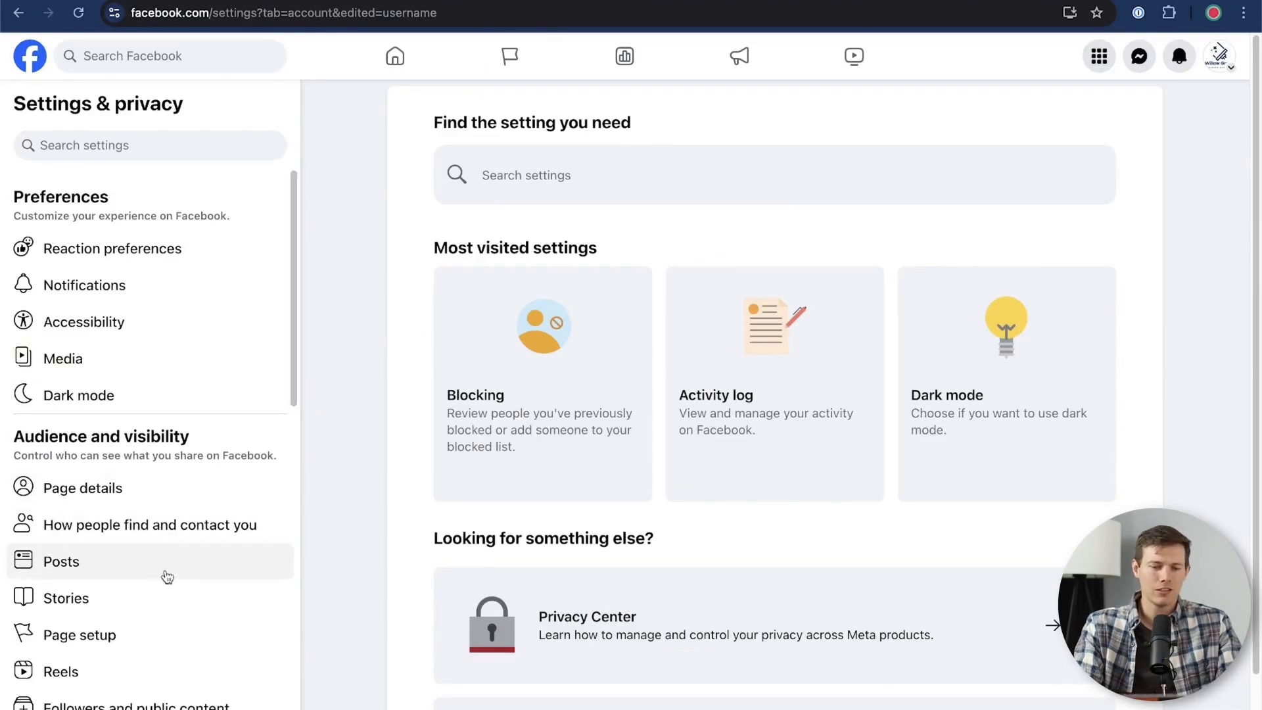
pyautogui.scroll(-7, 183, 581)
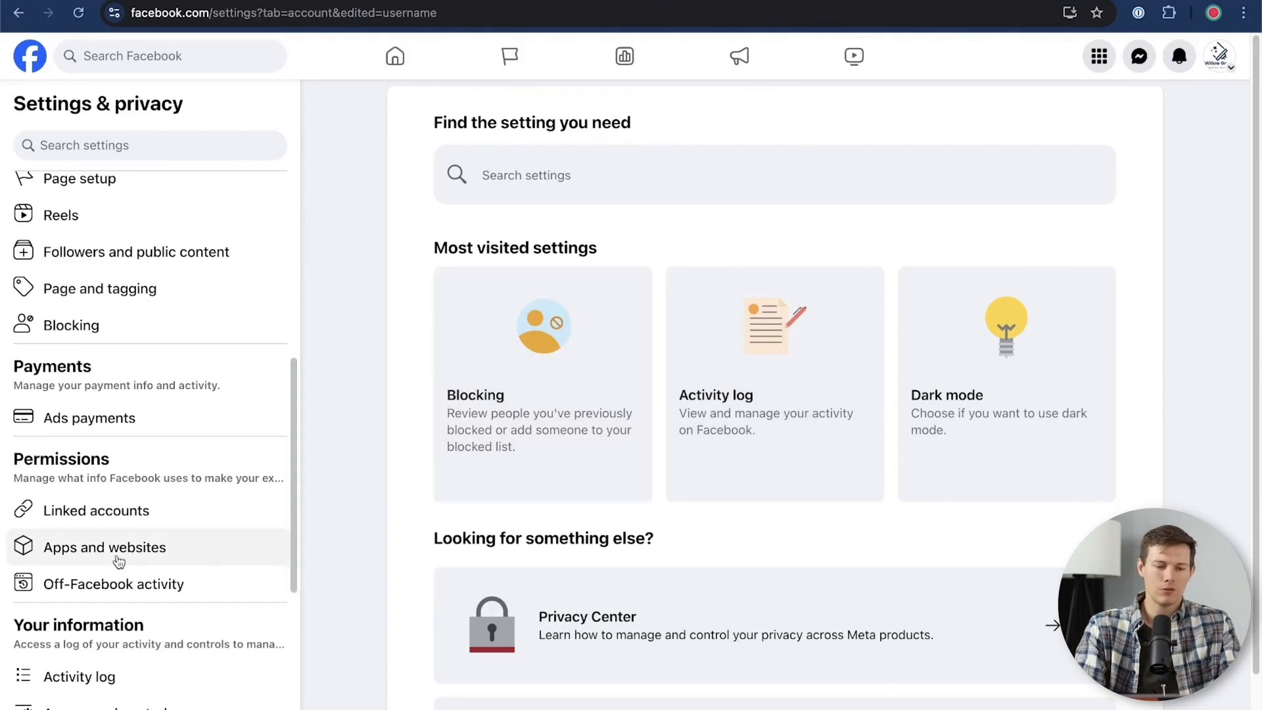
pyautogui.scroll(-5, 122, 565)
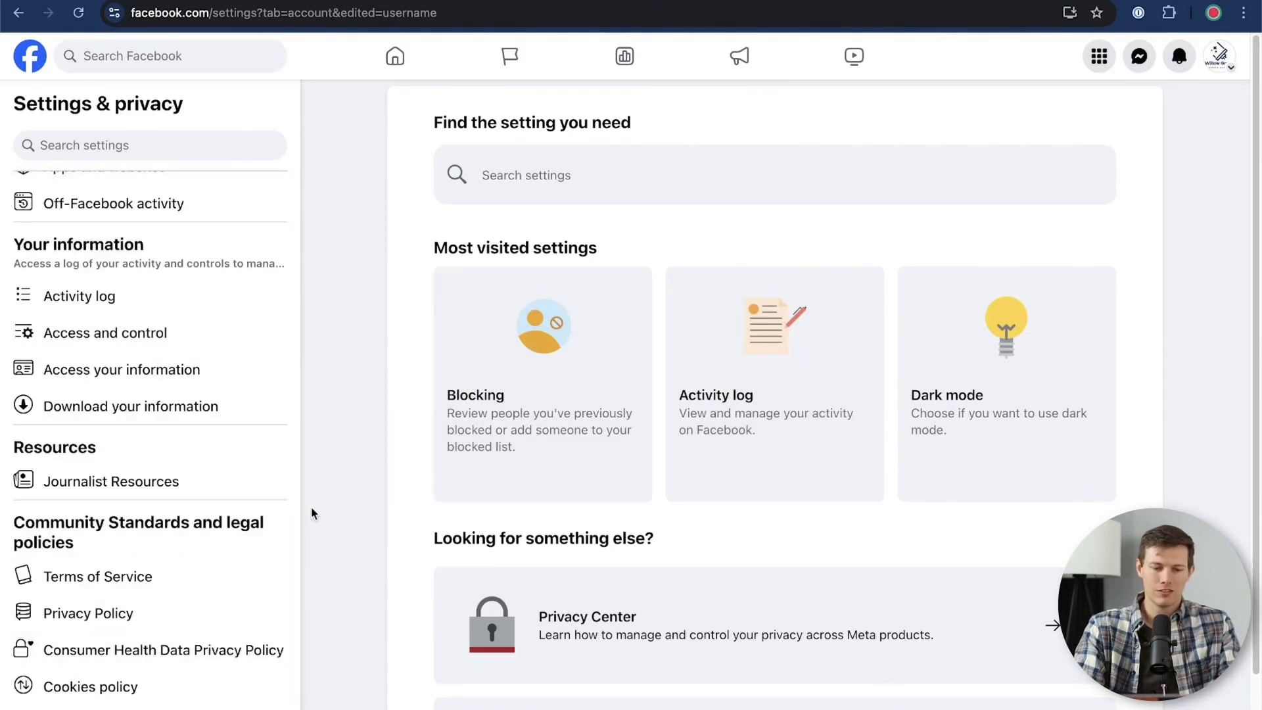
pyautogui.scroll(7, 176, 521)
pyautogui.scroll(4, 176, 520)
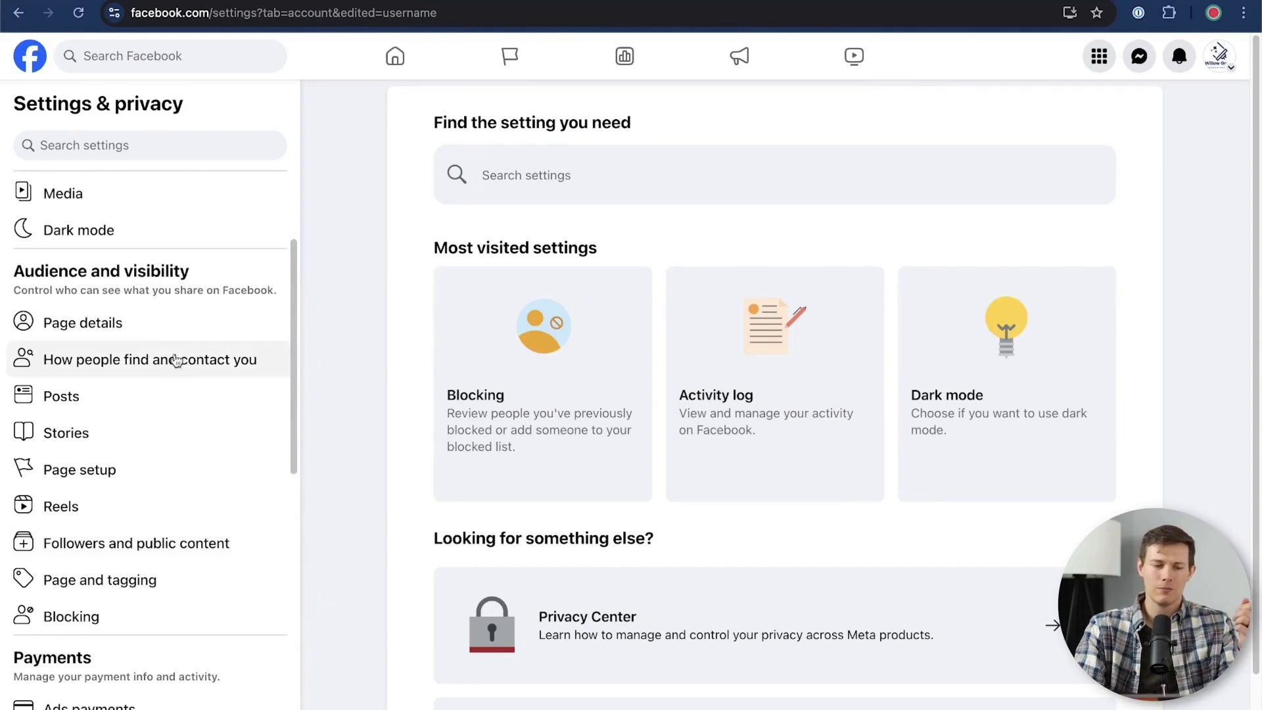
pyautogui.scroll(-3, 157, 512)
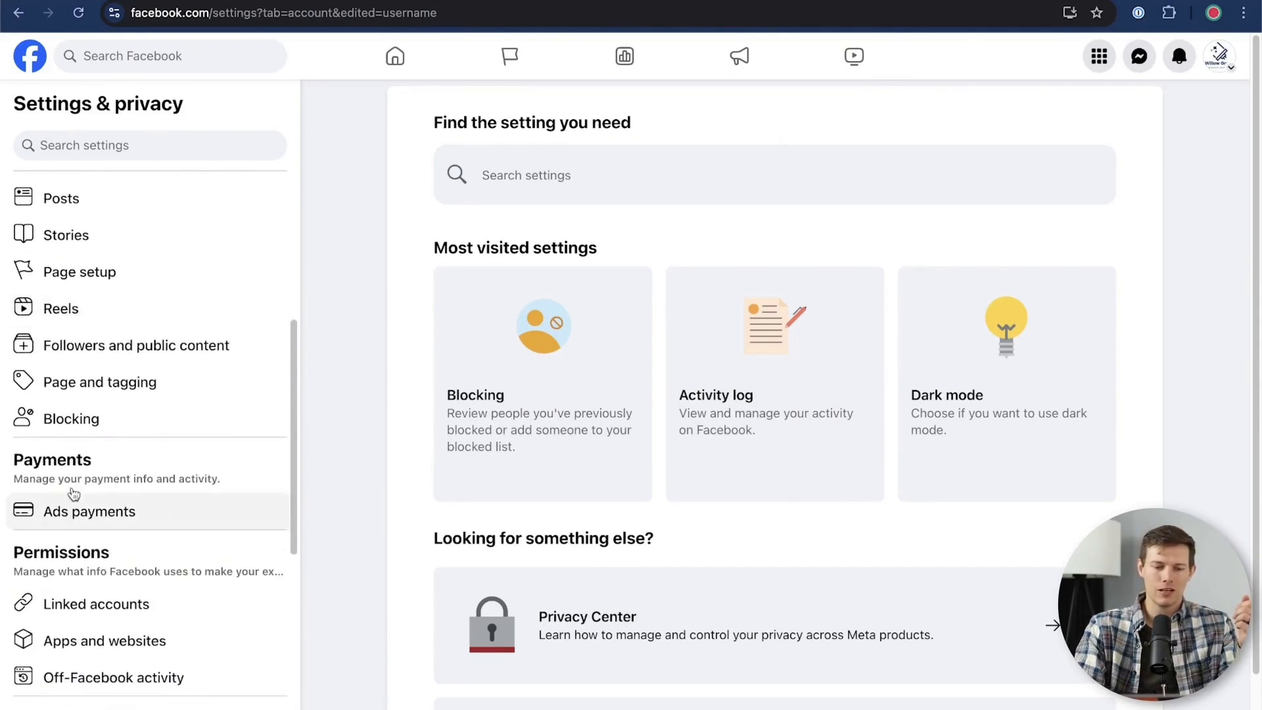
# Open Ads payments, review the billing and payment method settings, and go back to the General Page settings
pyautogui.click(100, 521)
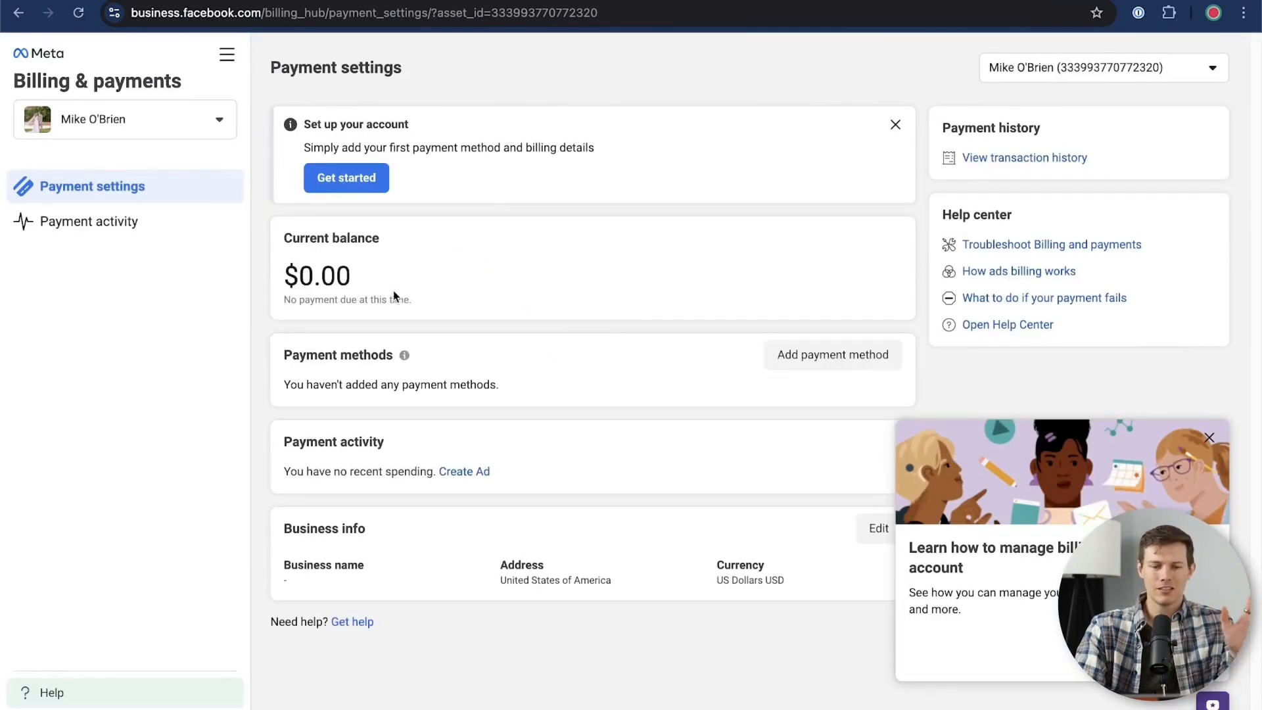
pyautogui.hscroll(-5, 598, 294)
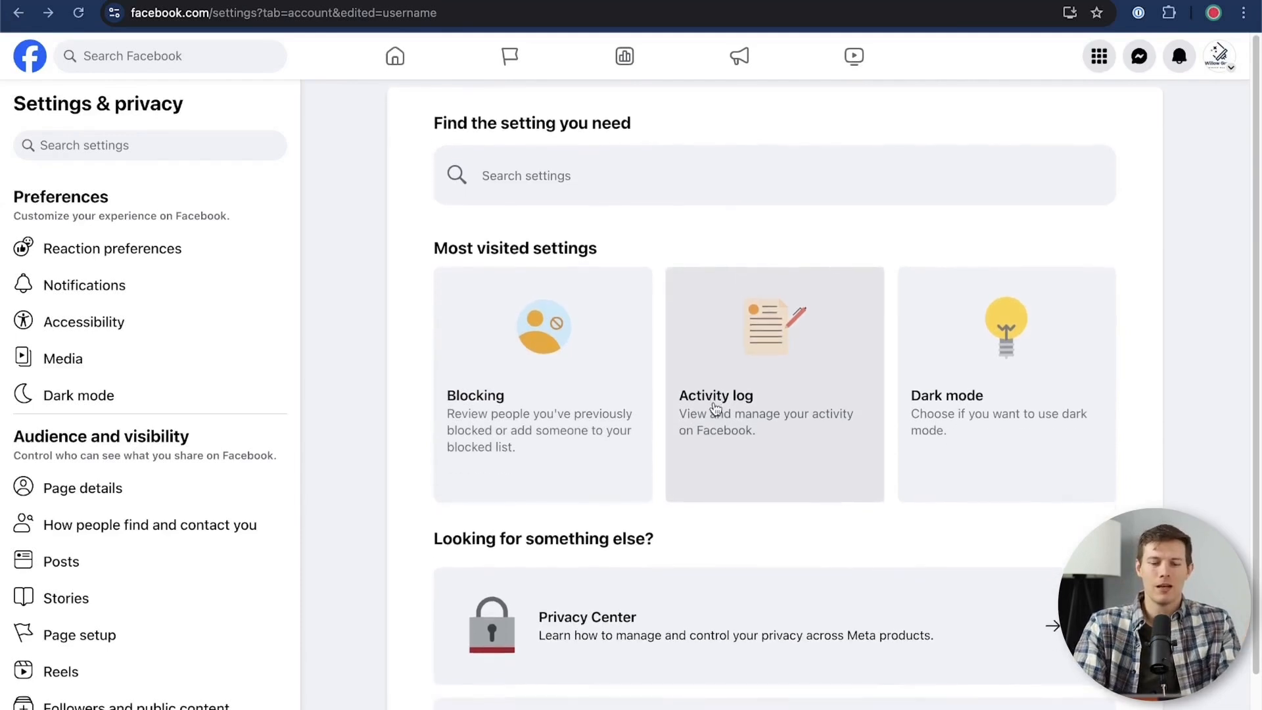
pyautogui.hscroll(-5, 717, 409)
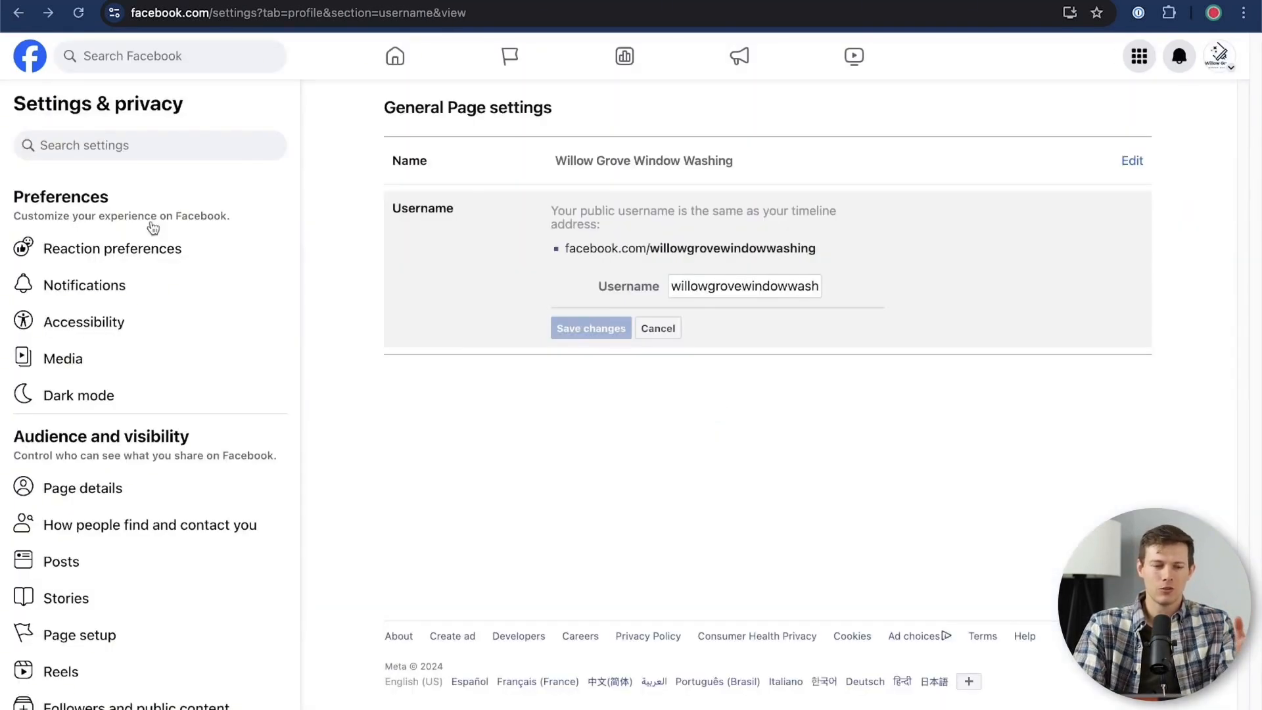
# Go to the Willow Grove Window Washing Page and start boosting the "Proper window washing form??" post
pyautogui.click(1218, 69)
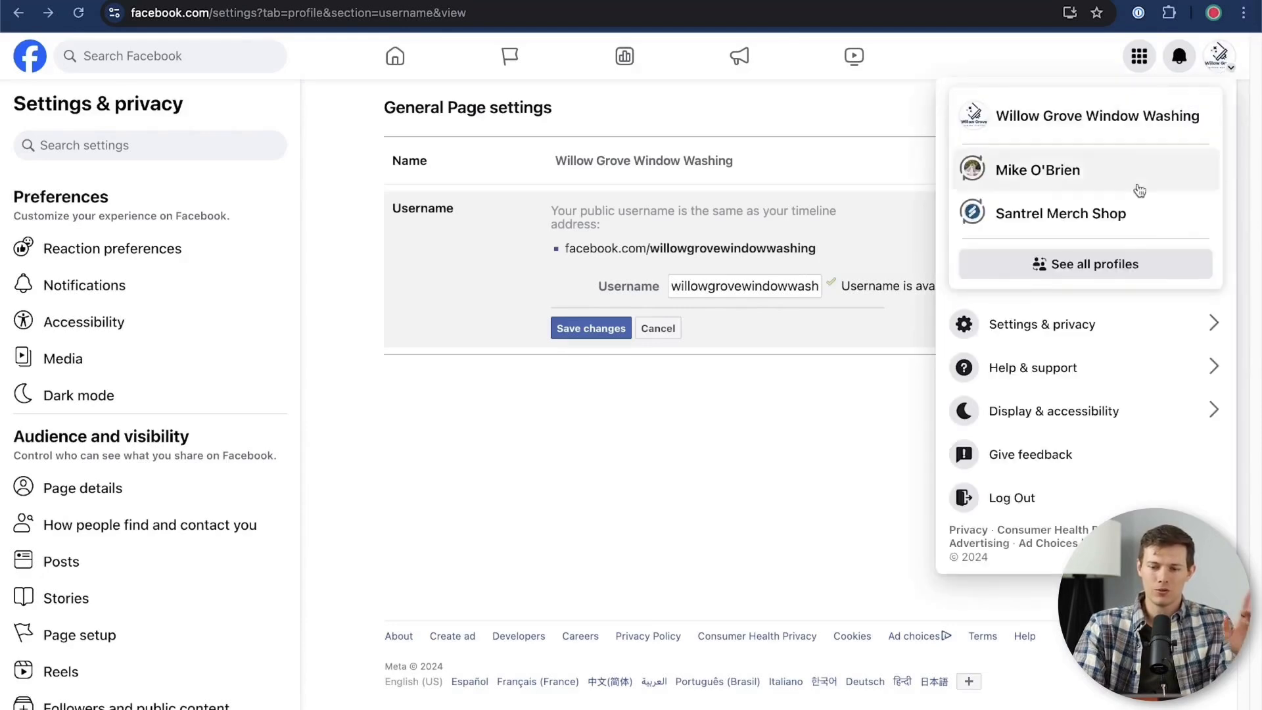
pyautogui.click(1050, 122)
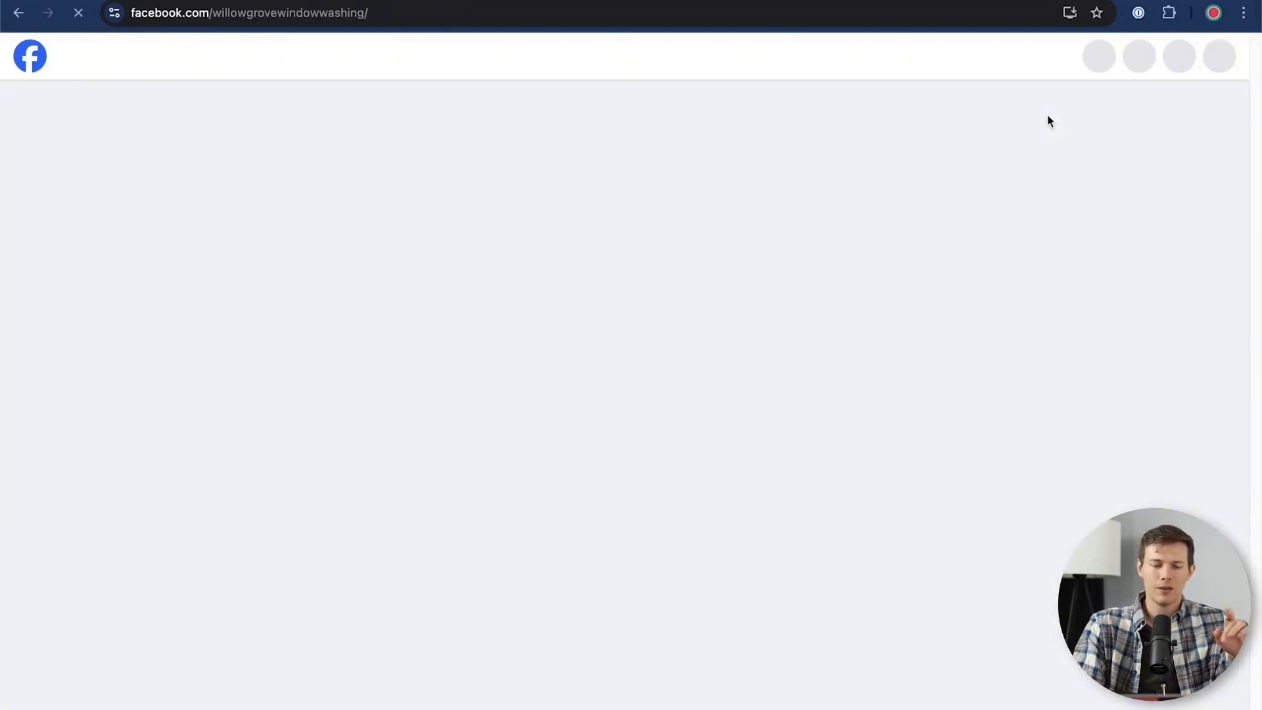
pyautogui.scroll(-10, 598, 416)
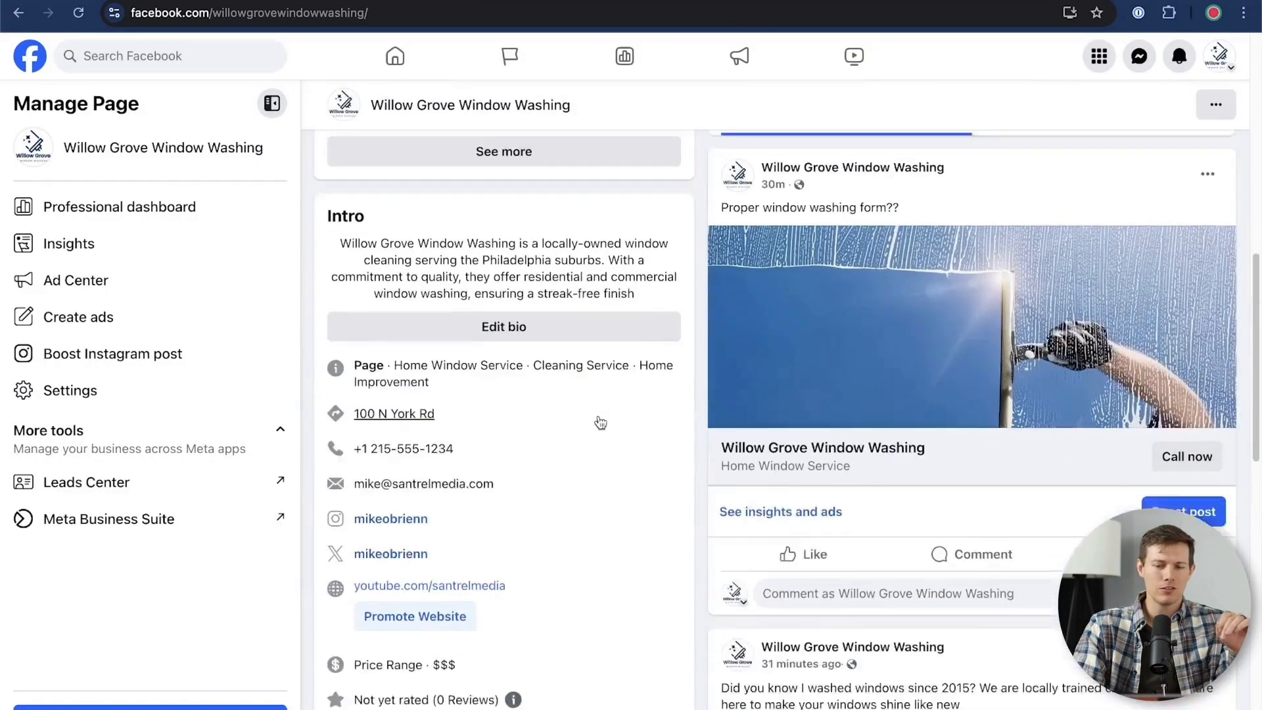
pyautogui.scroll(-2, 600, 421)
pyautogui.scroll(1, 598, 421)
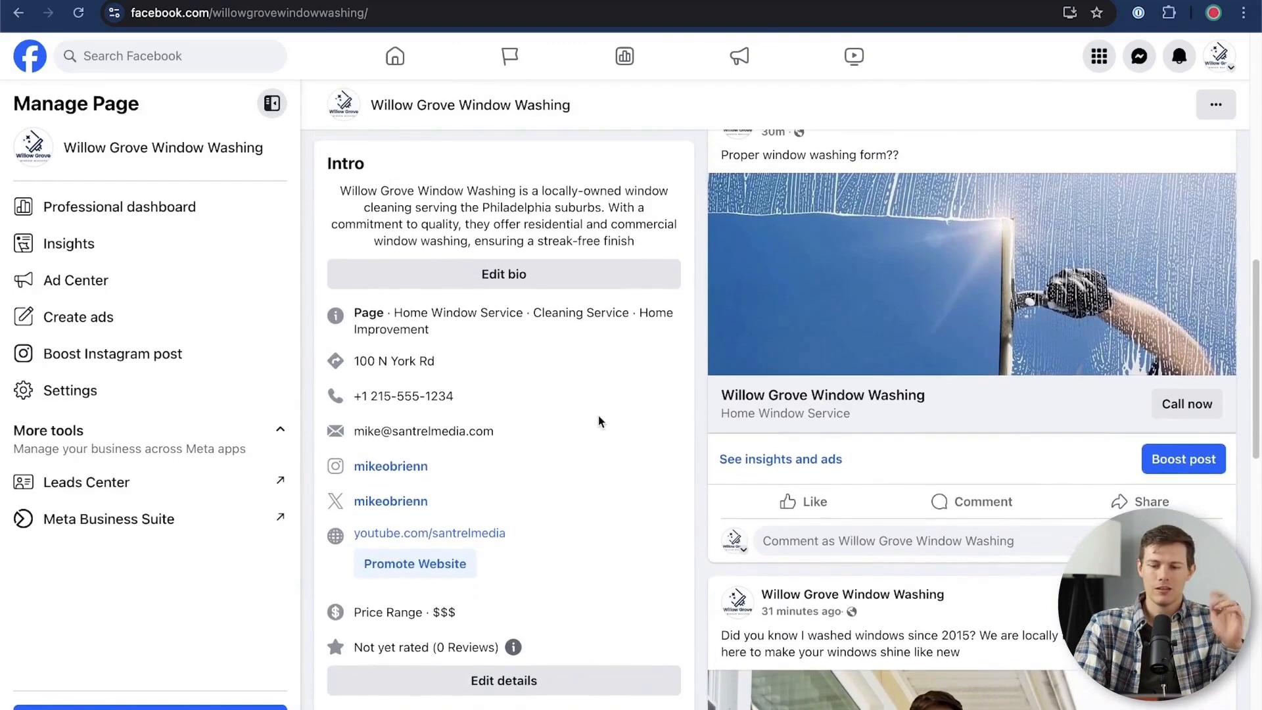
pyautogui.click(1188, 460)
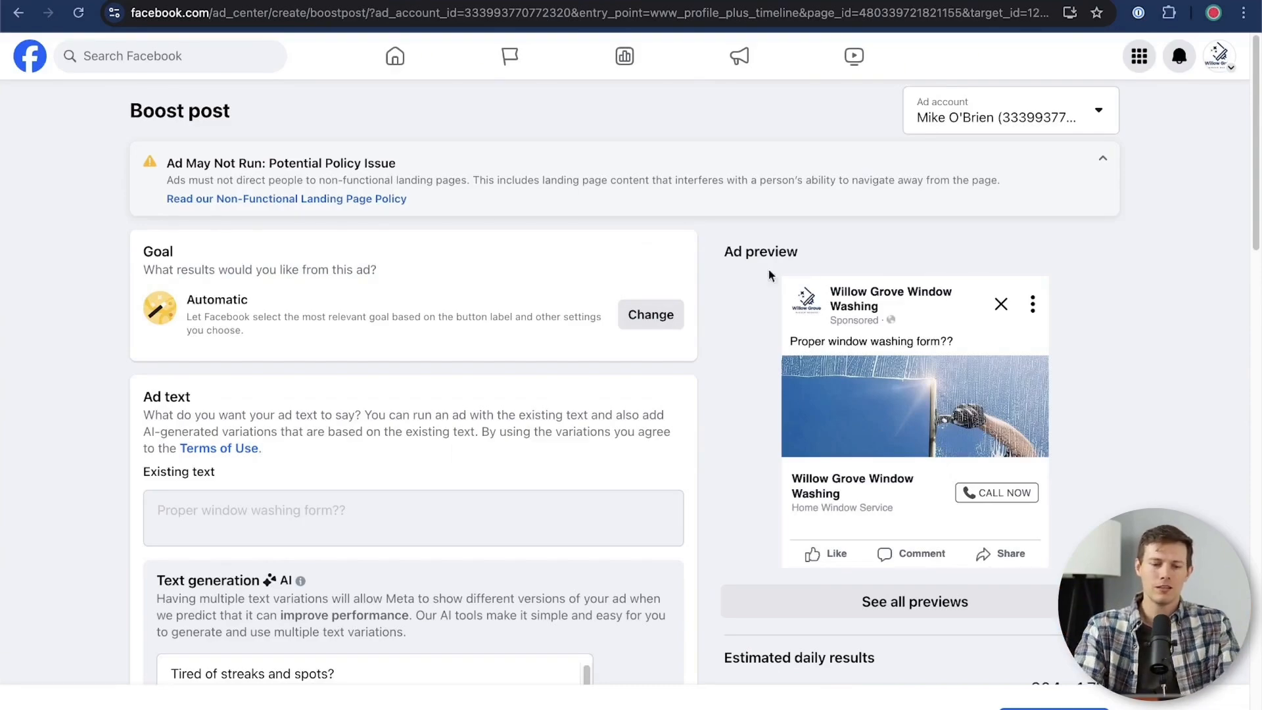
# Add the AI-generated "Tired of streaks and spots?" variation that promises a clean window in just 5 minutes to the ad text
pyautogui.scroll(-10, 615, 403)
pyautogui.scroll(10, 578, 401)
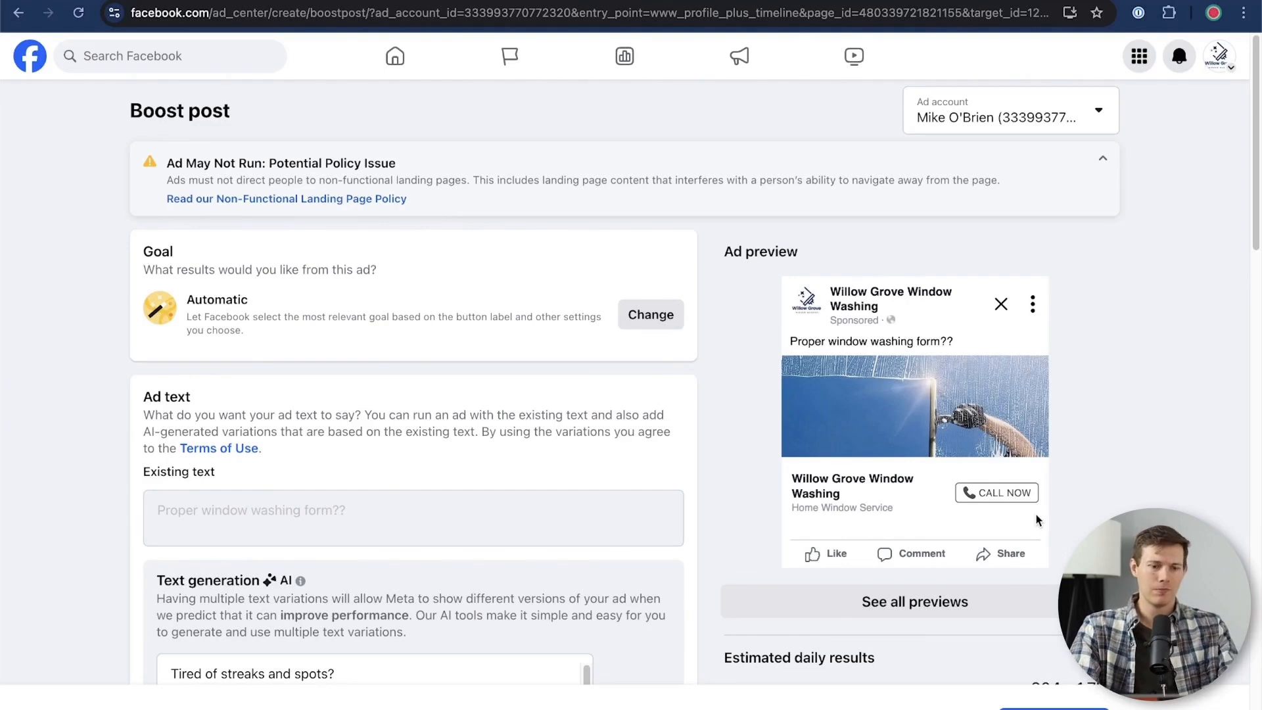
pyautogui.scroll(-3, 525, 526)
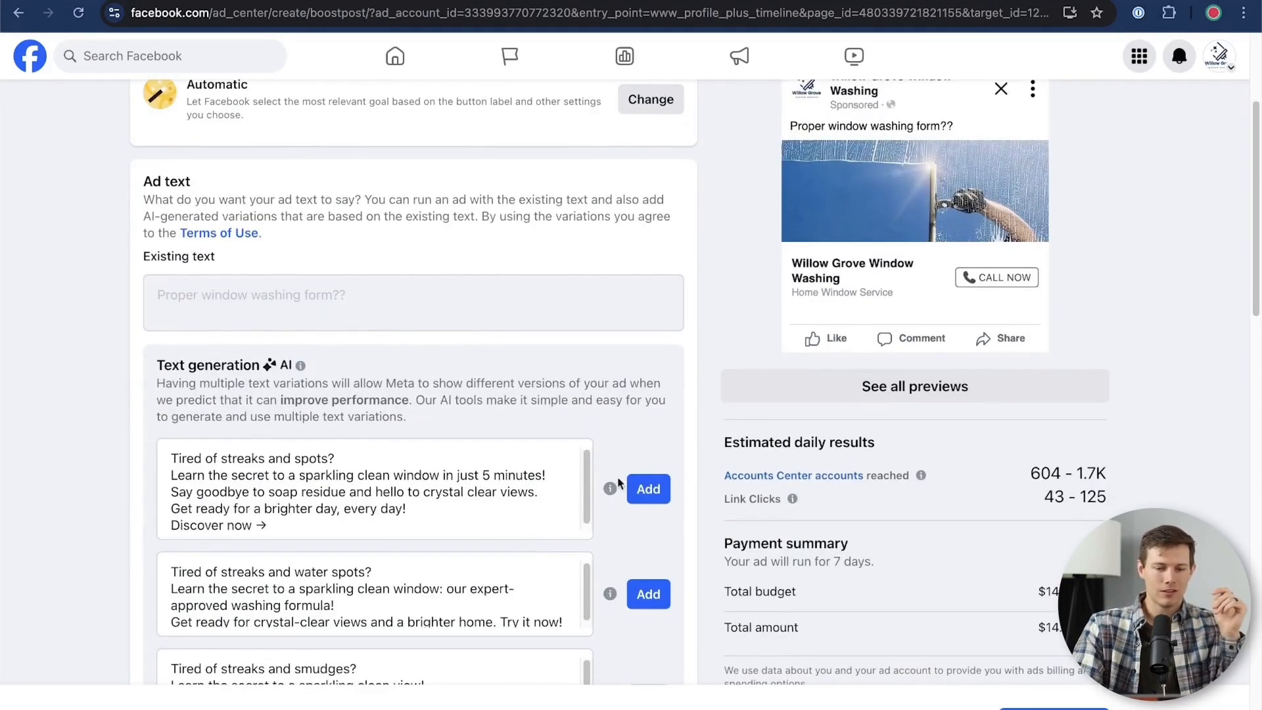
pyautogui.click(645, 490)
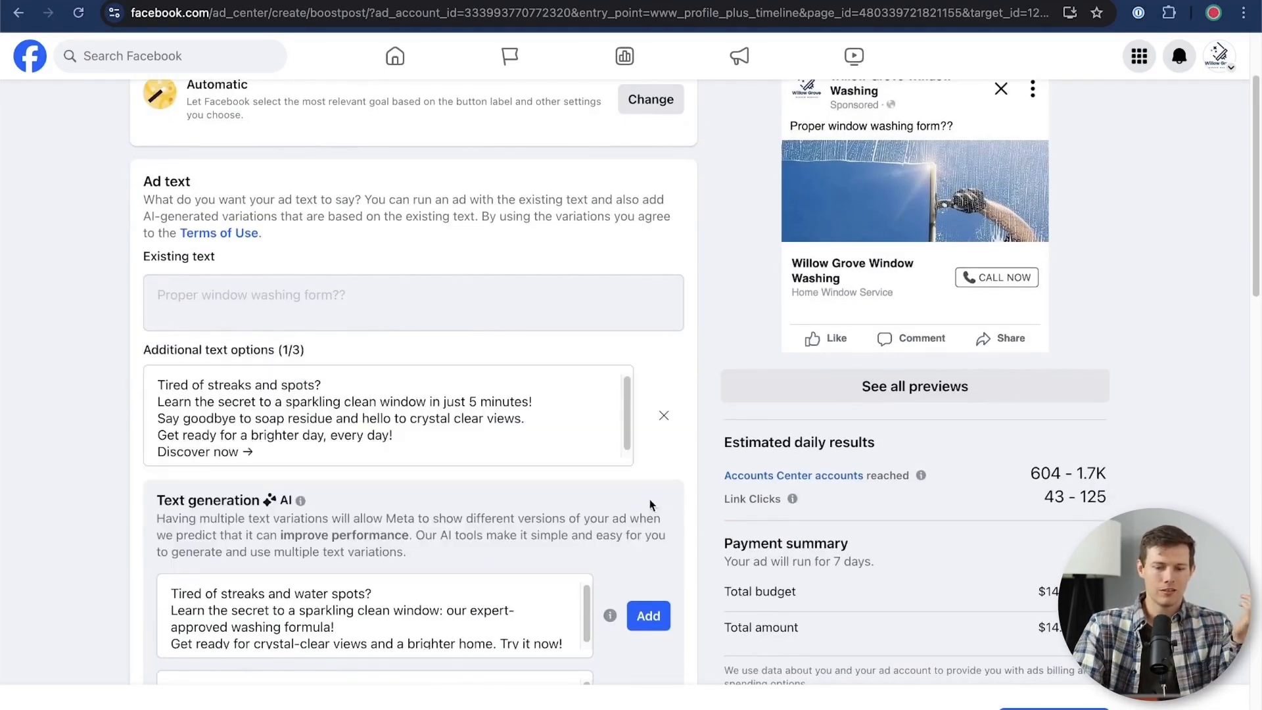
# Edit the Advantage audience details and set the location to Philadelphia, Pennsylvania, United States
pyautogui.scroll(-3, 94, 423)
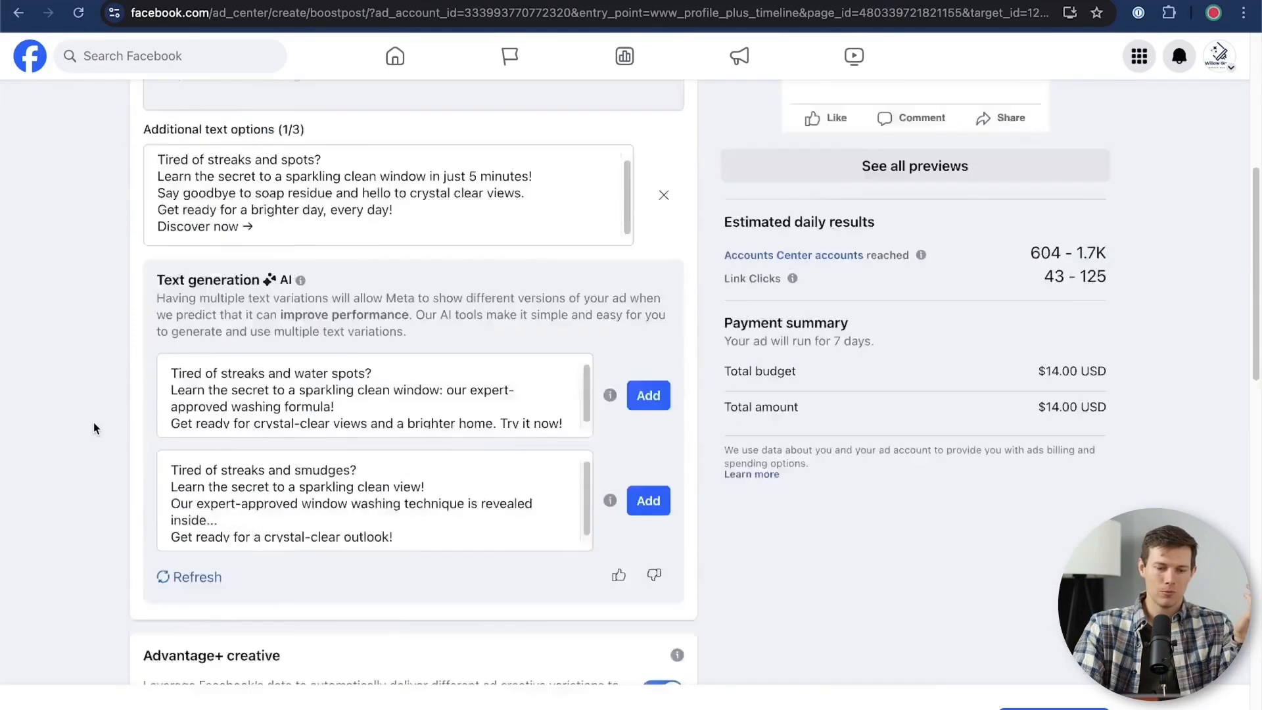
pyautogui.scroll(-5, 93, 424)
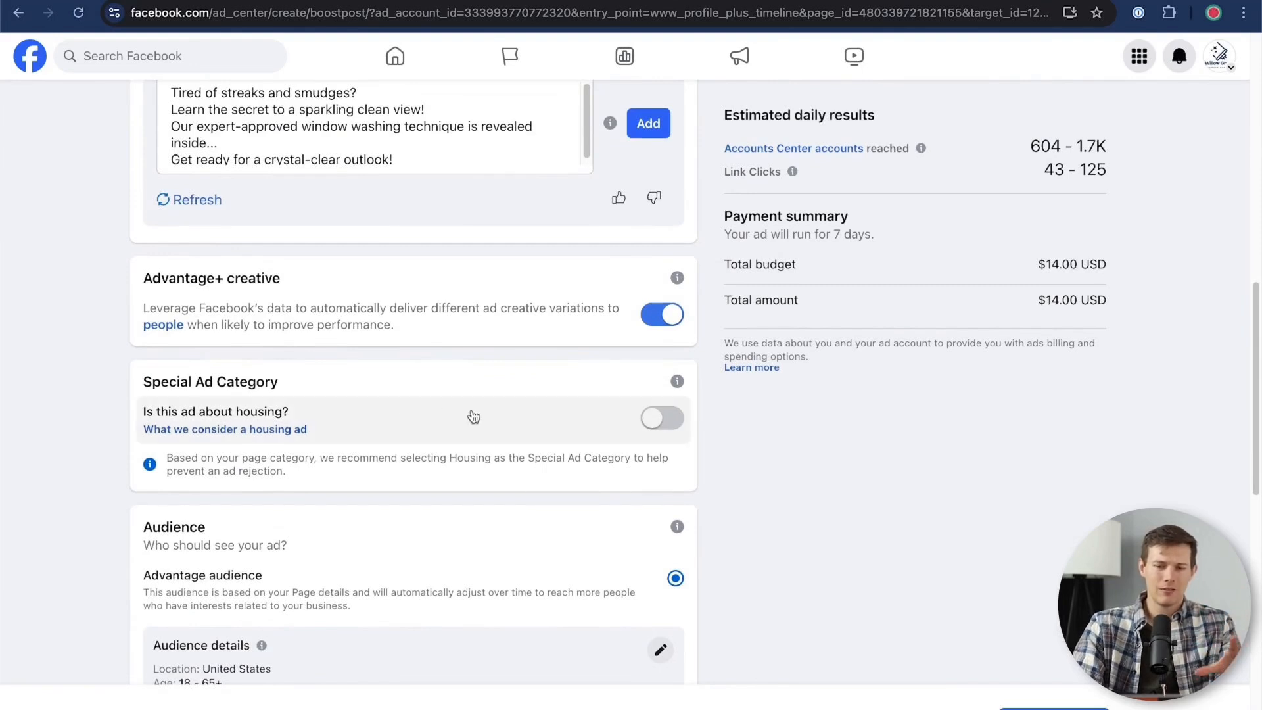
pyautogui.scroll(-2, 474, 417)
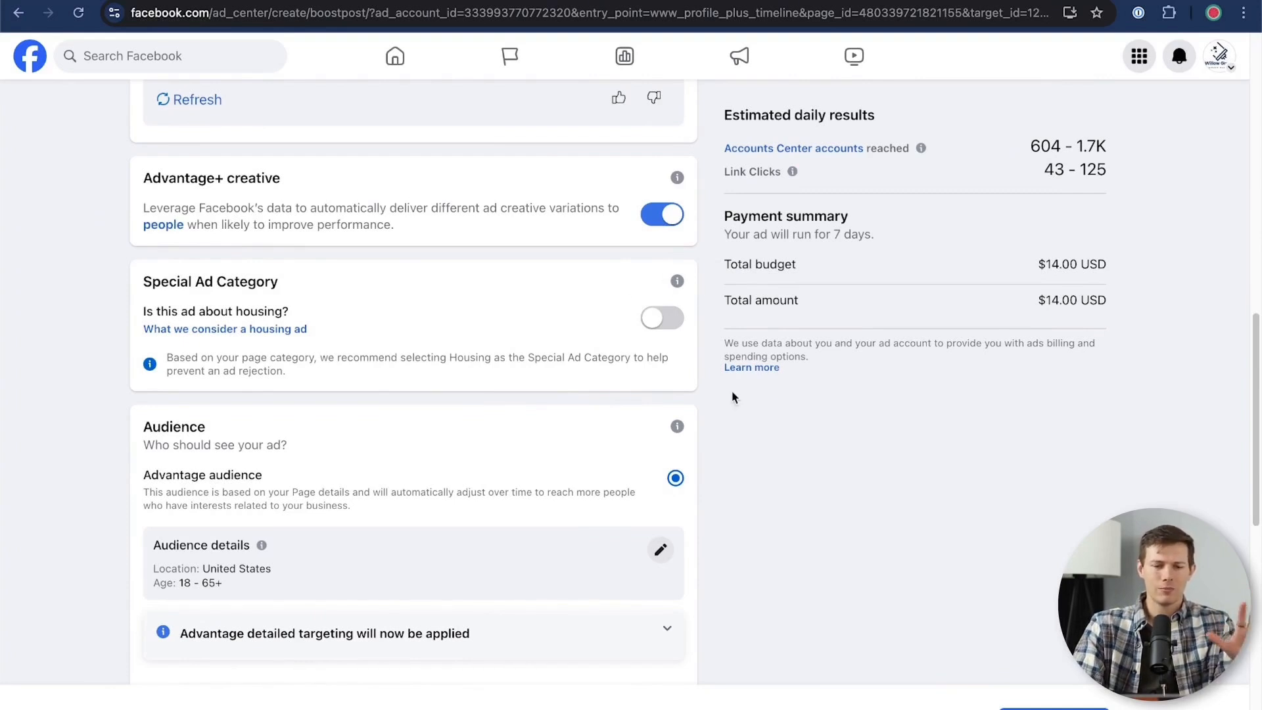
pyautogui.scroll(-1, 471, 393)
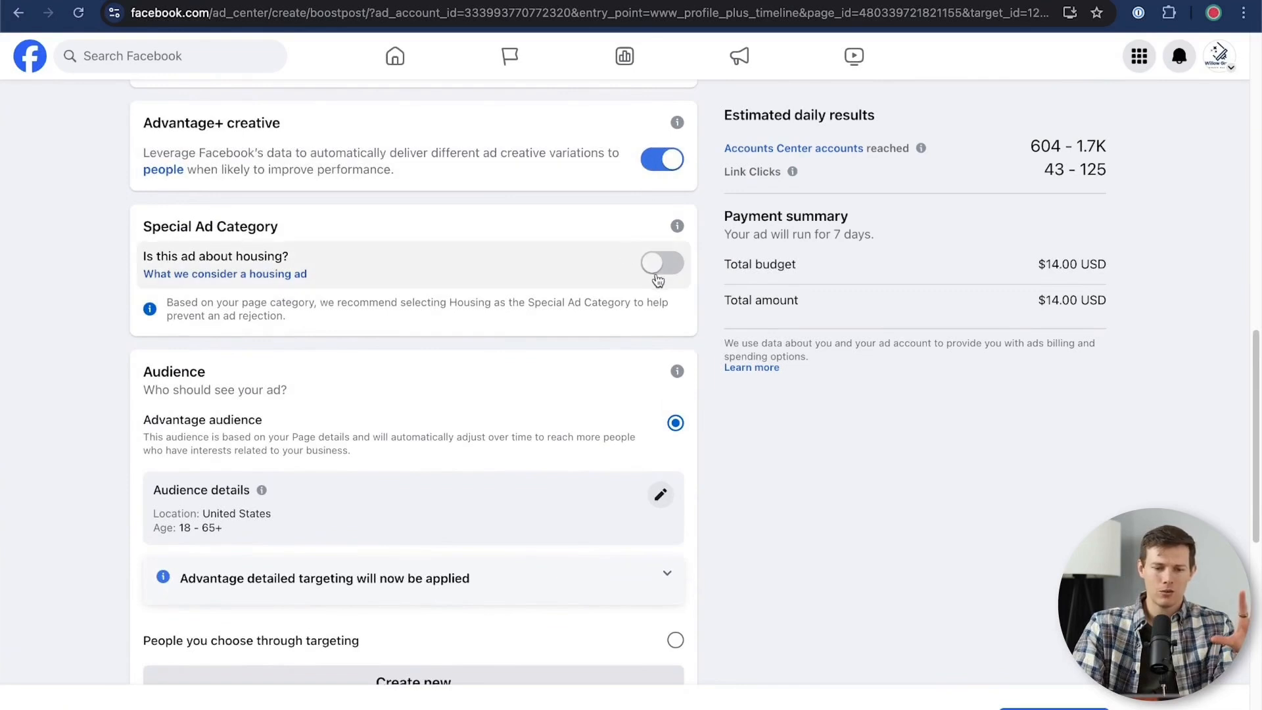
pyautogui.scroll(-3, 658, 276)
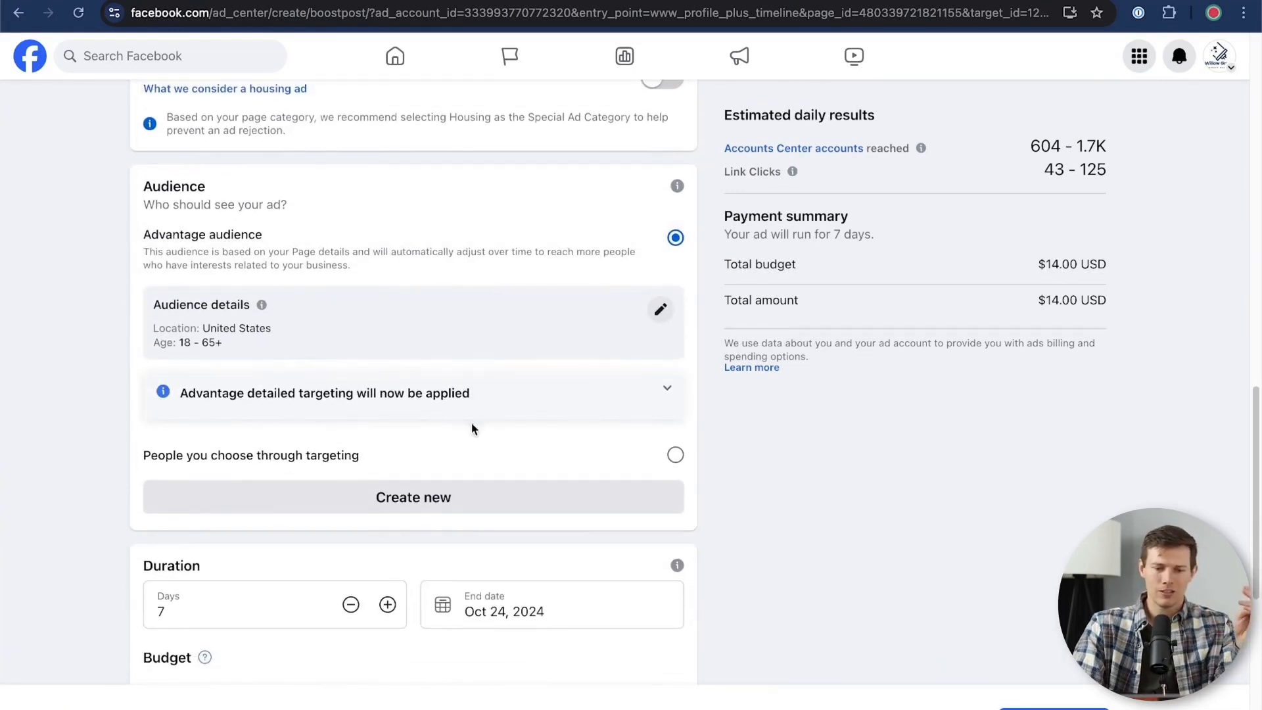
pyautogui.click(661, 317)
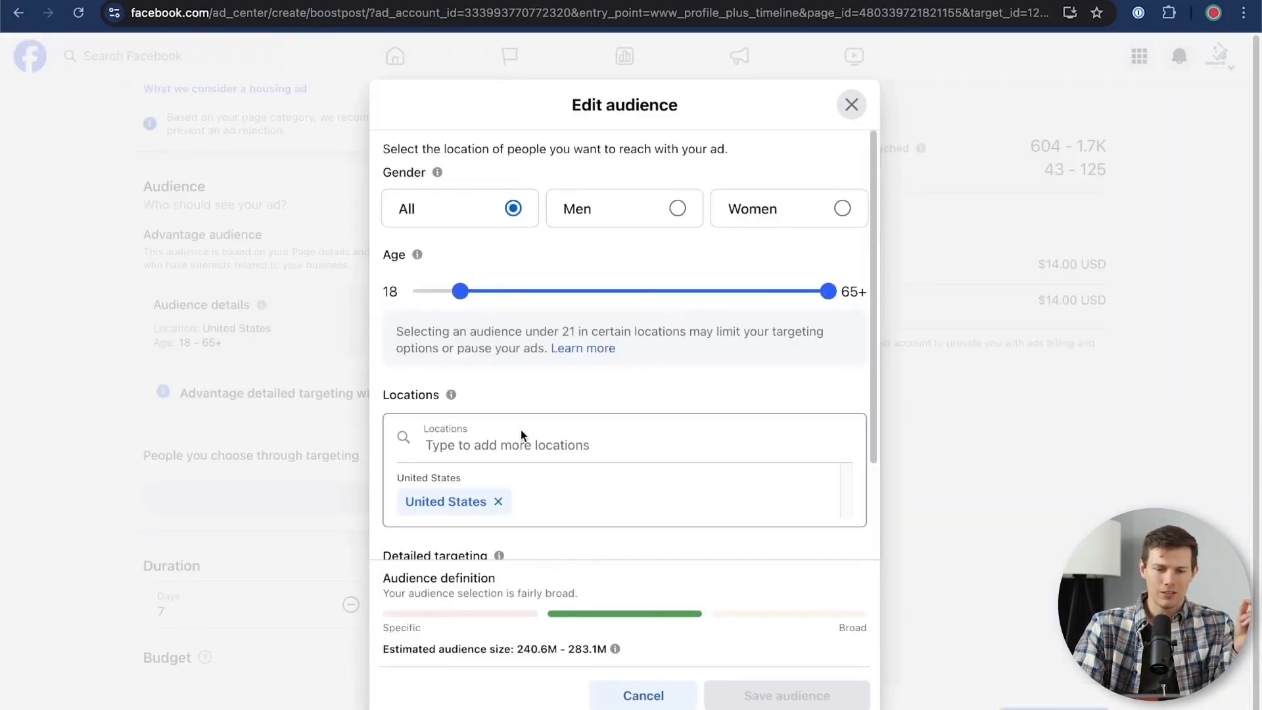
pyautogui.scroll(-5, 521, 430)
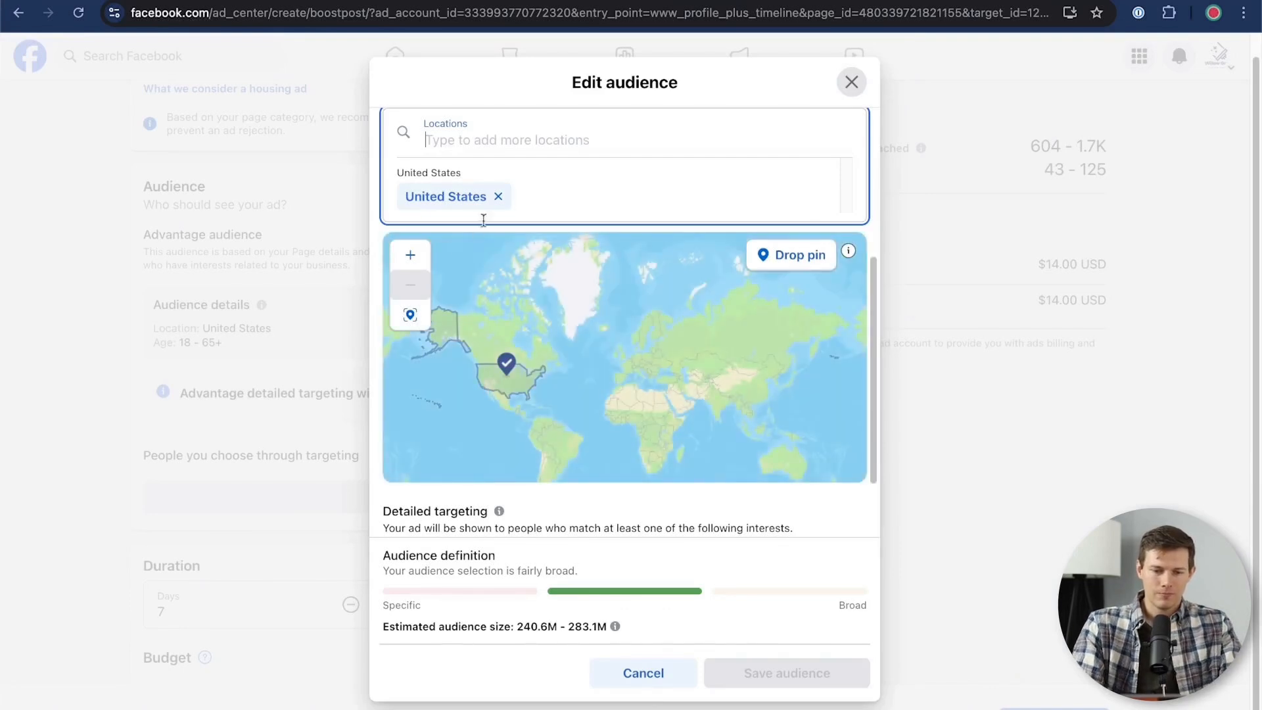
pyautogui.write('philadel')
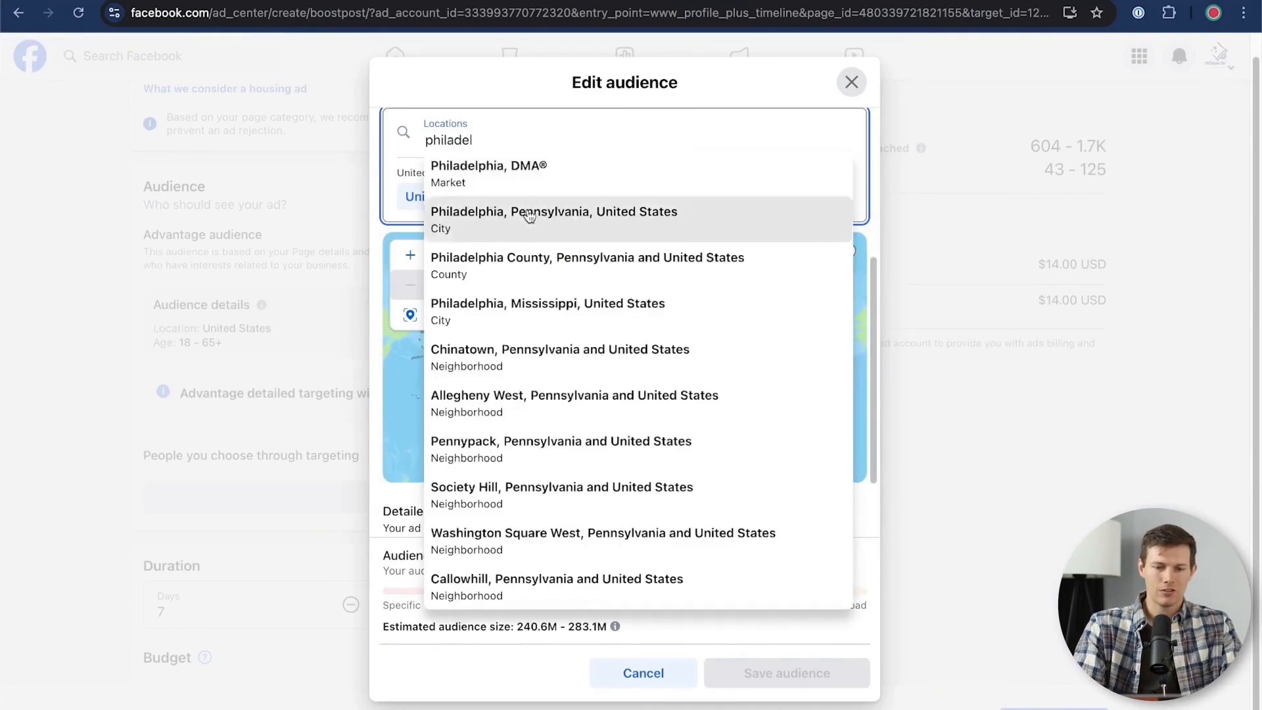
pyautogui.click(605, 212)
# Widen the radius around Philadelphia to 30 mi and save the audience
pyautogui.scroll(2, 612, 145)
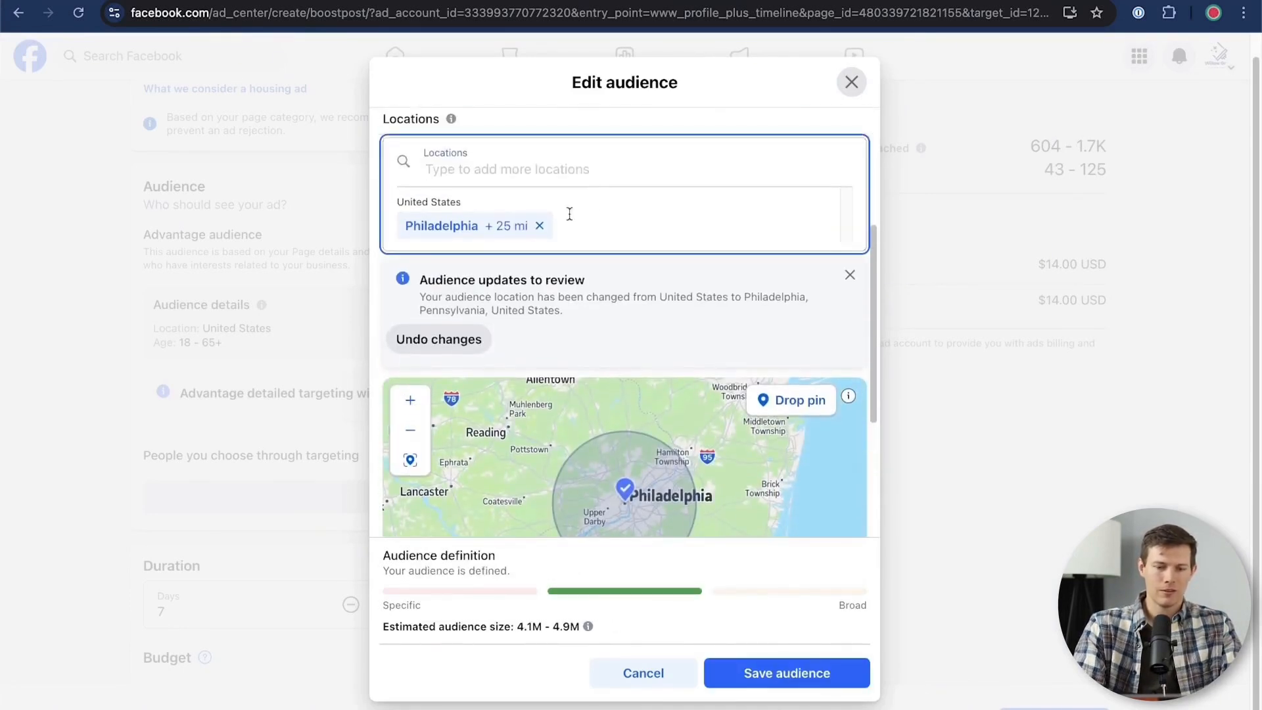
pyautogui.scroll(-3, 616, 290)
pyautogui.moveTo(610, 447); pyautogui.dragTo(655, 447)
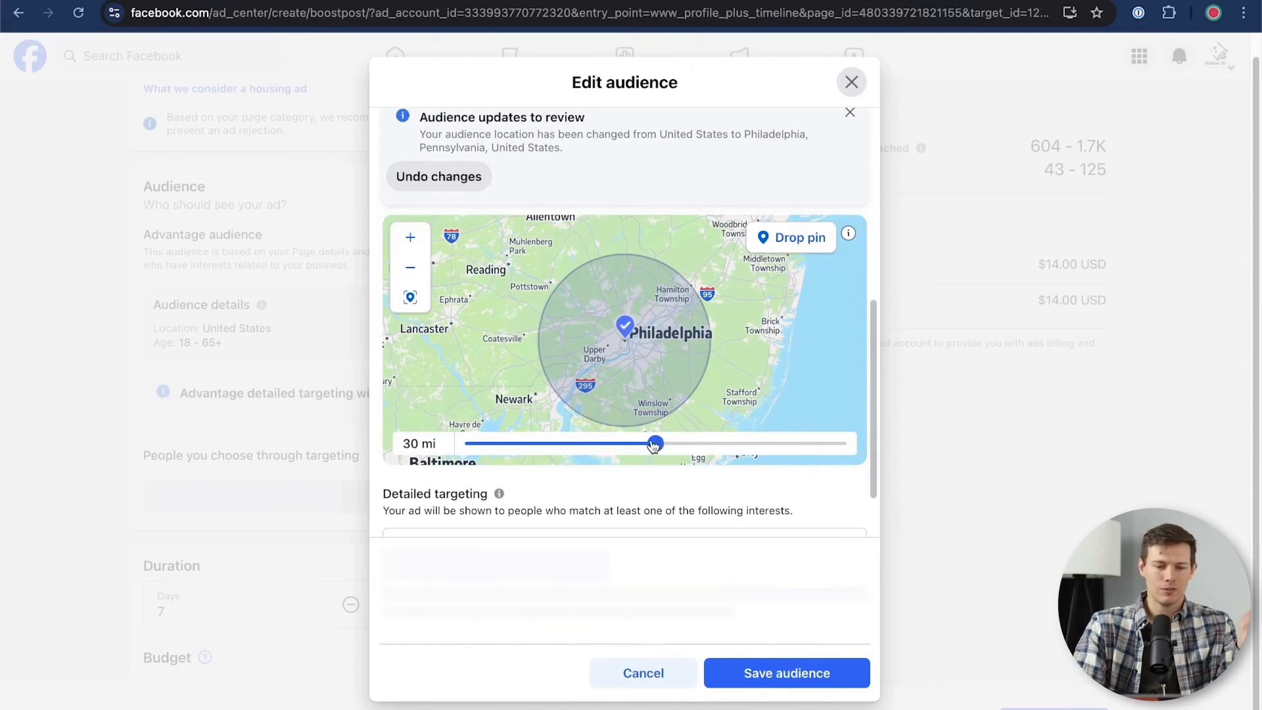
pyautogui.scroll(-2, 697, 499)
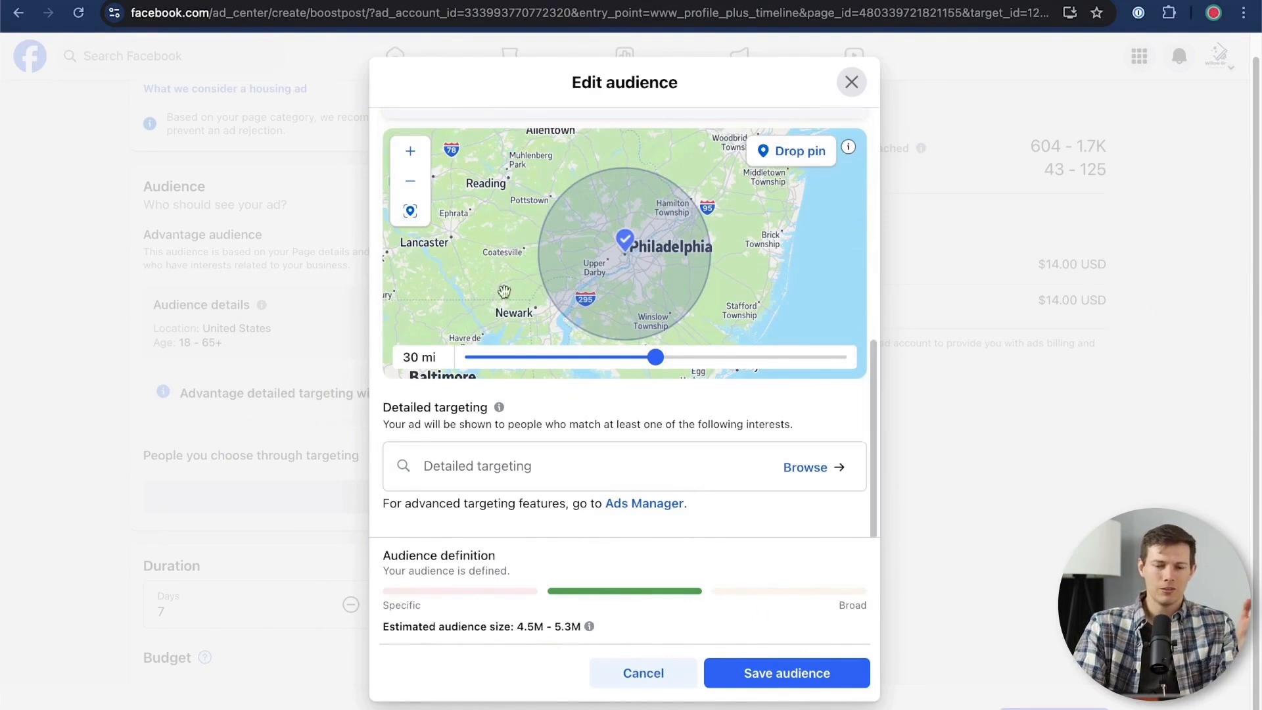
pyautogui.click(802, 684)
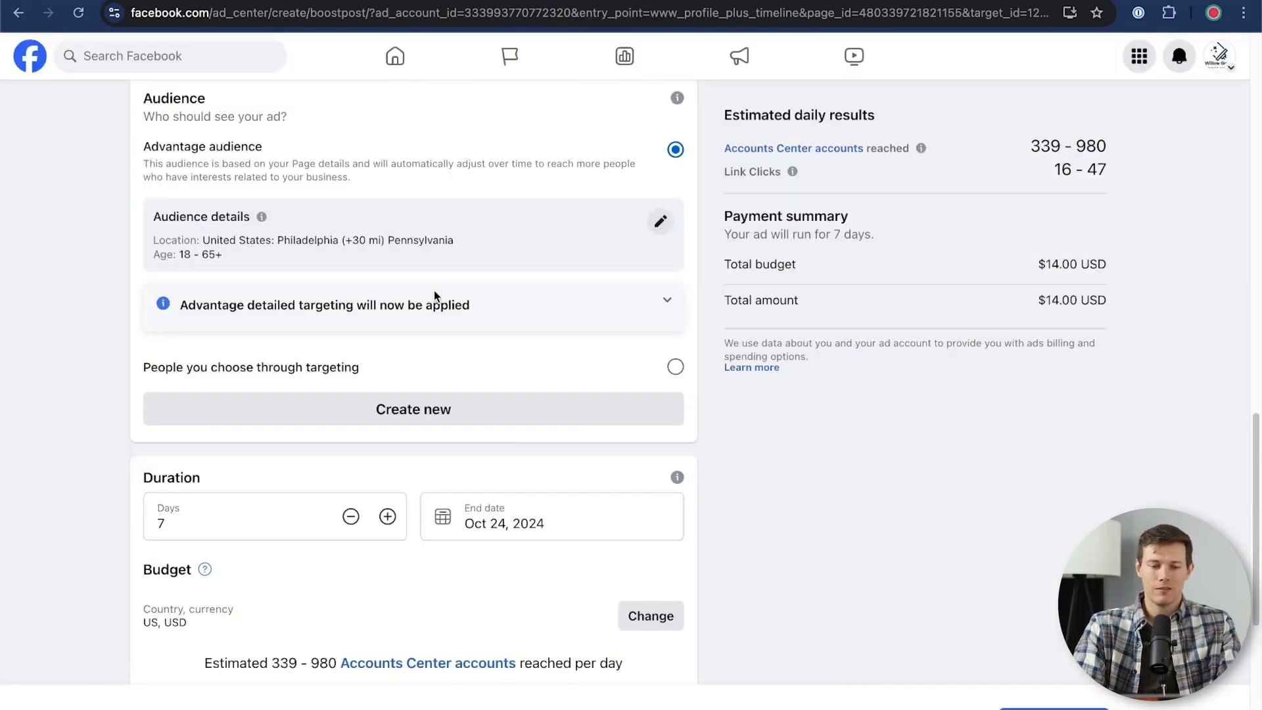
# Raise the total ad budget to $60.00, leaving the duration at 7 days
pyautogui.scroll(-4, 422, 342)
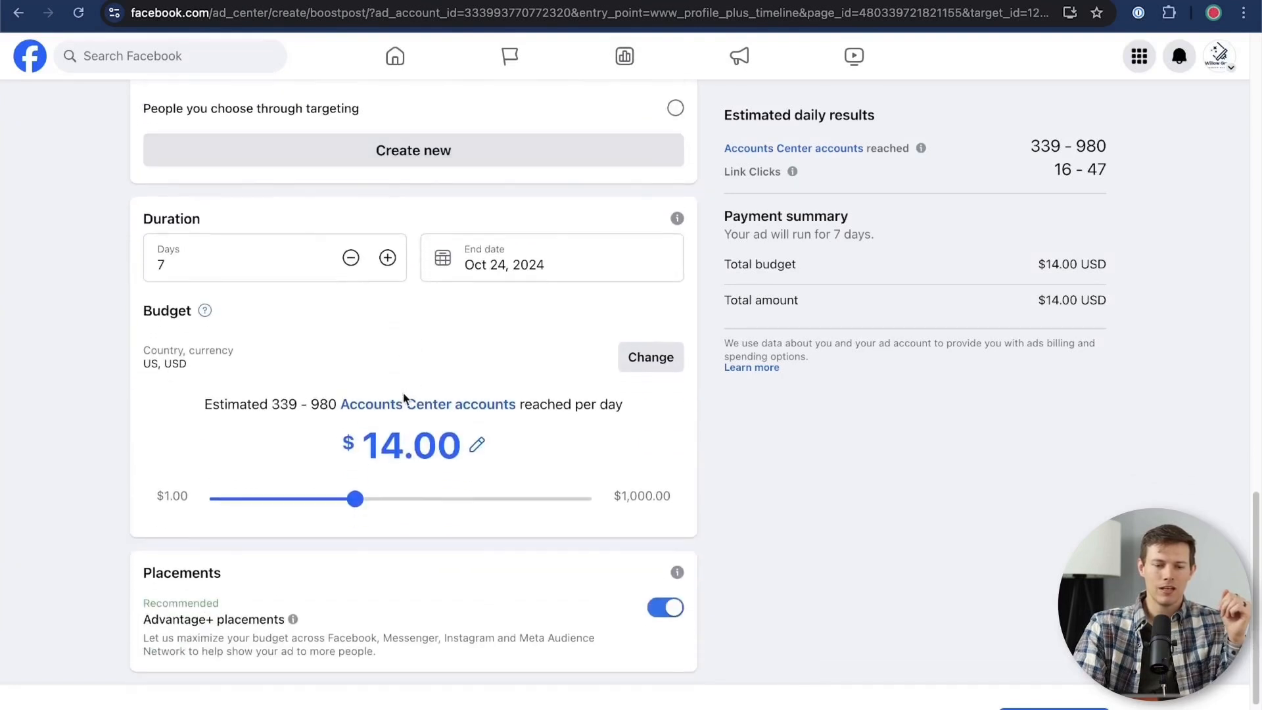
pyautogui.click(242, 265)
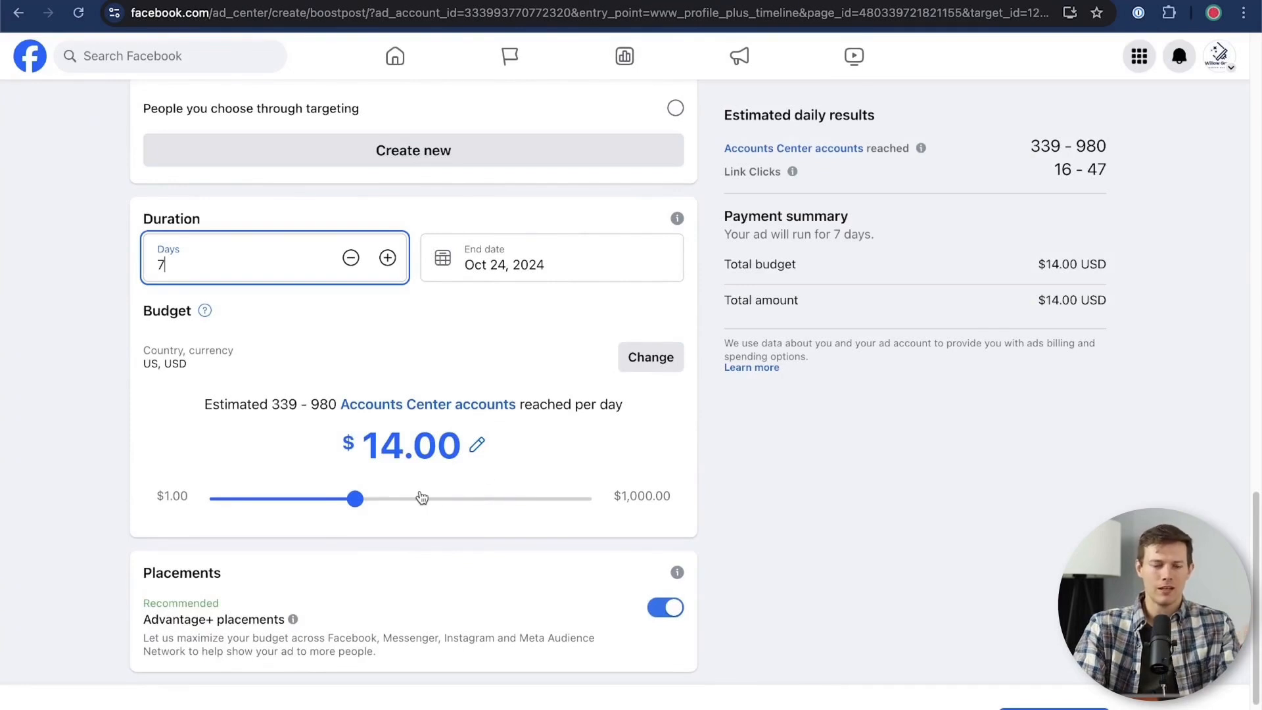
pyautogui.click(356, 501)
pyautogui.moveTo(356, 501); pyautogui.dragTo(465, 508)
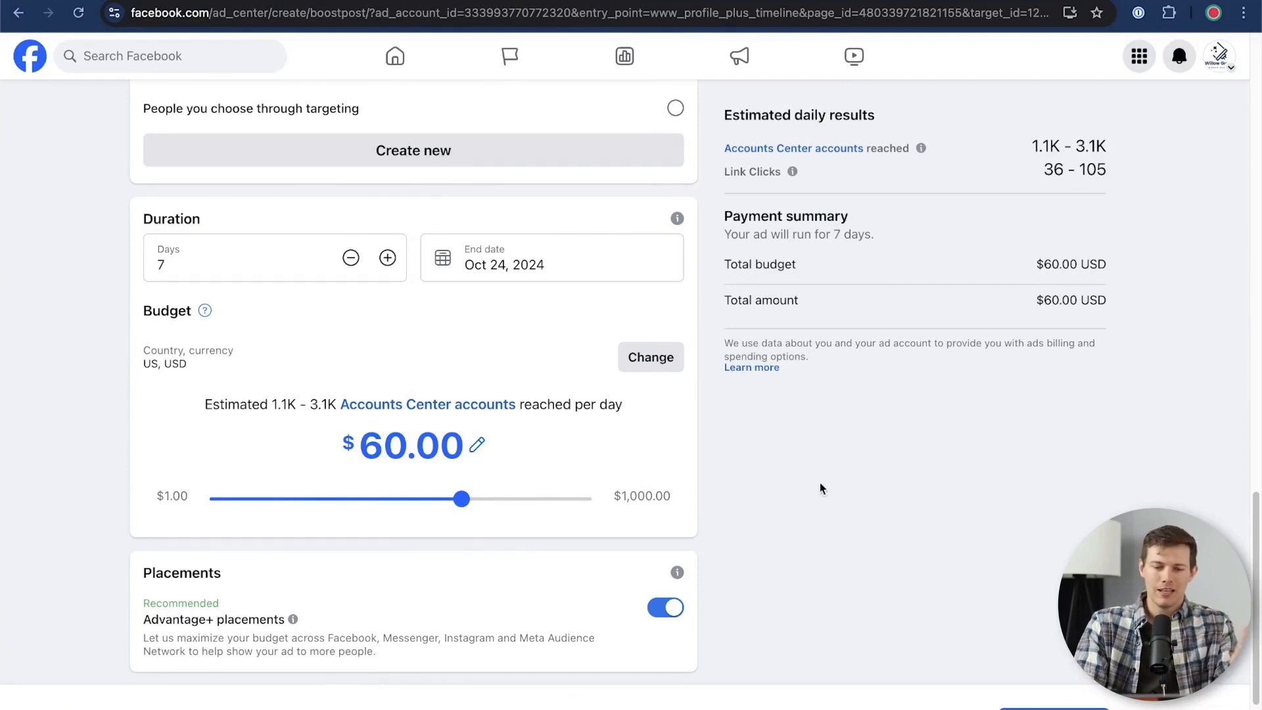
# Turn on the Meta Pixel option for the boosted post and go back to the ad preview
pyautogui.scroll(-2, 819, 484)
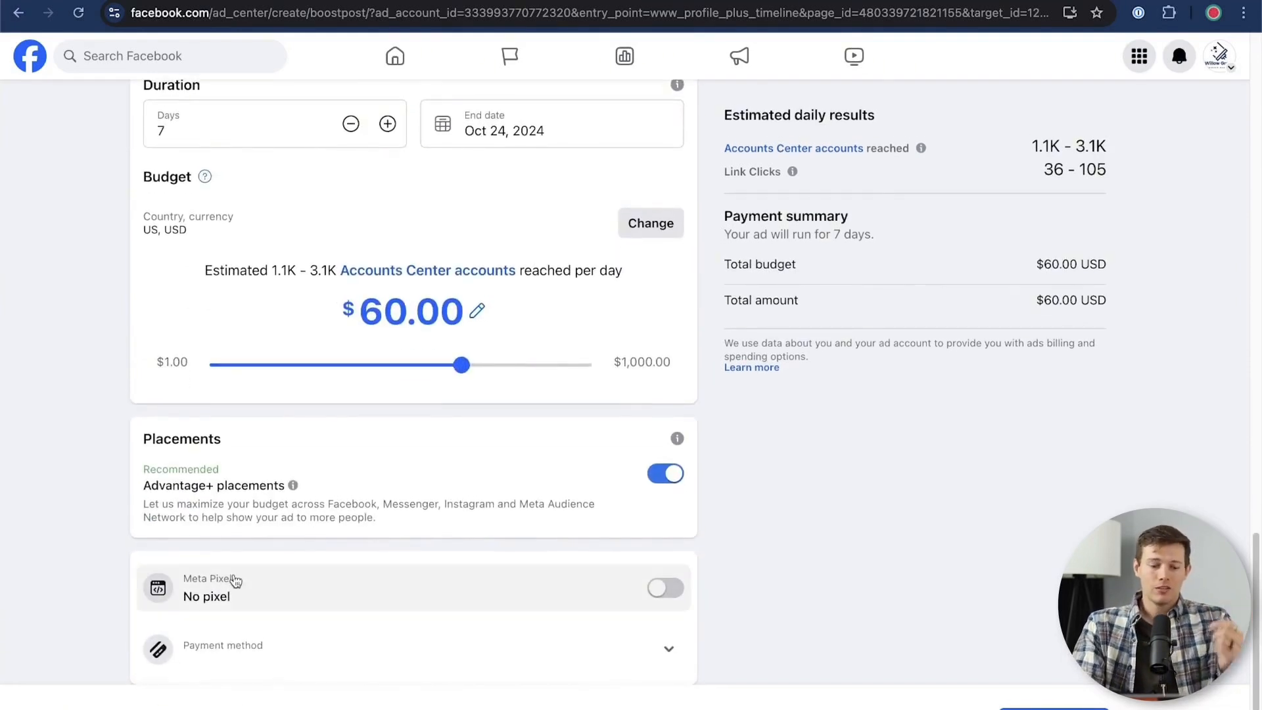
pyautogui.click(665, 589)
pyautogui.scroll(-2, 823, 596)
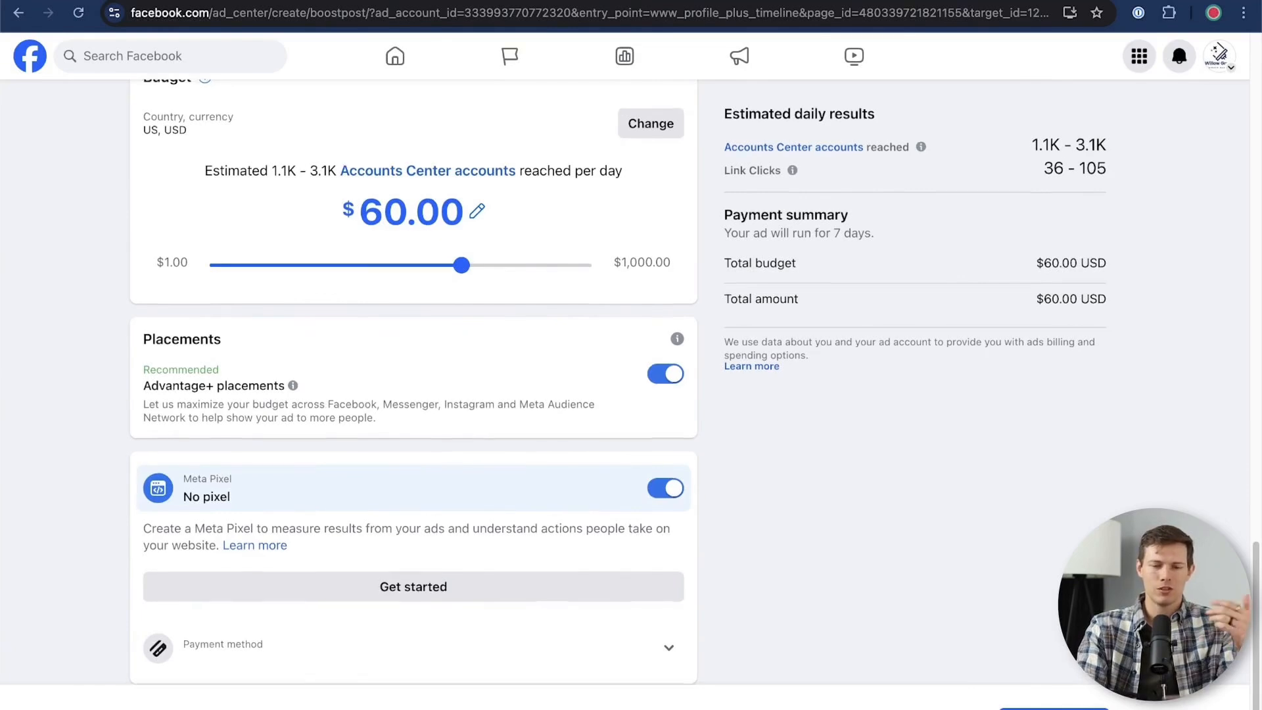
pyautogui.scroll(15, 1004, 575)
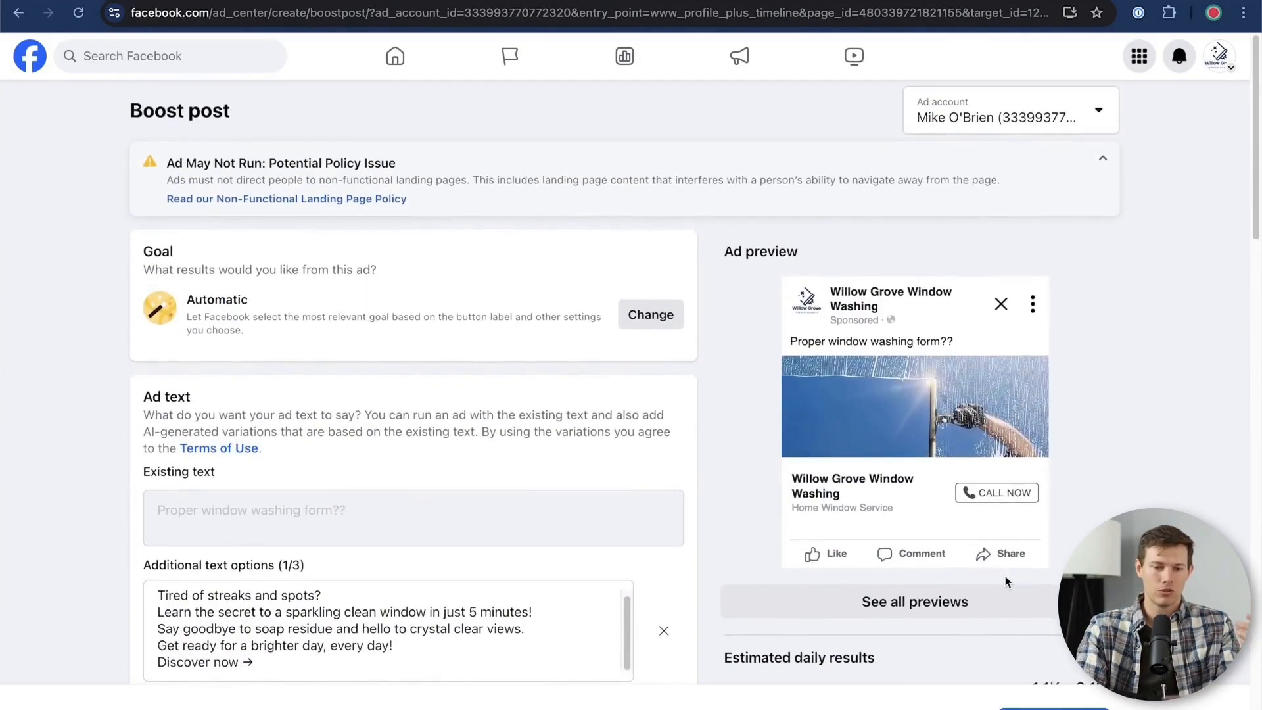